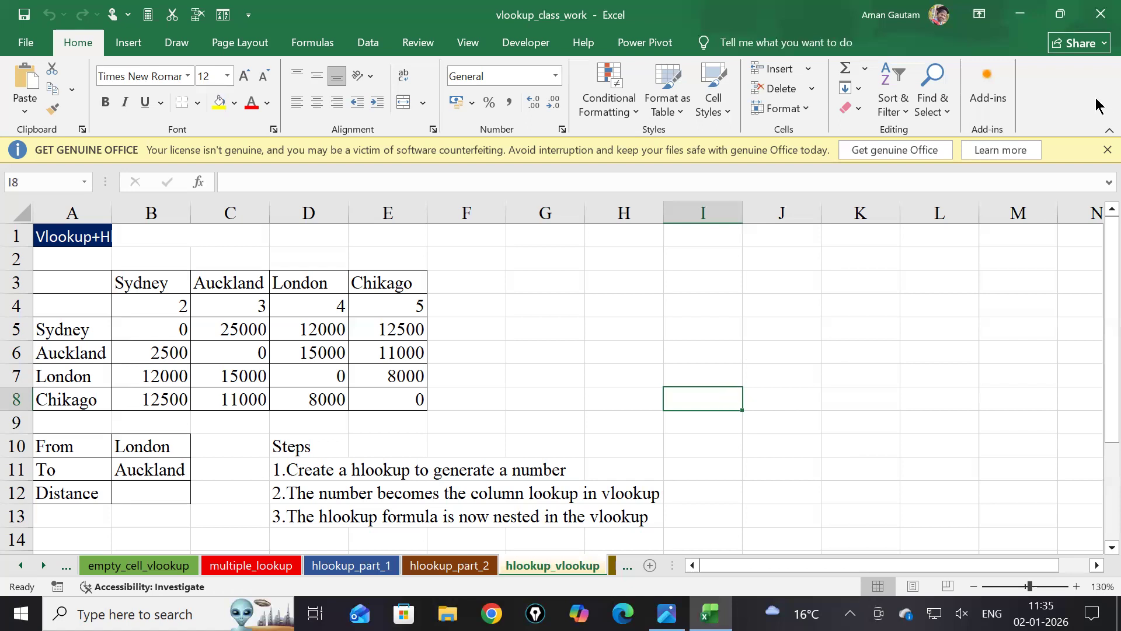
Dismiss the licence notice, launch the screen pen tool, ignore its update offer and park its collapsed toolbar away from the data
{"action": "left_click", "coordinate": [1108, 149]}
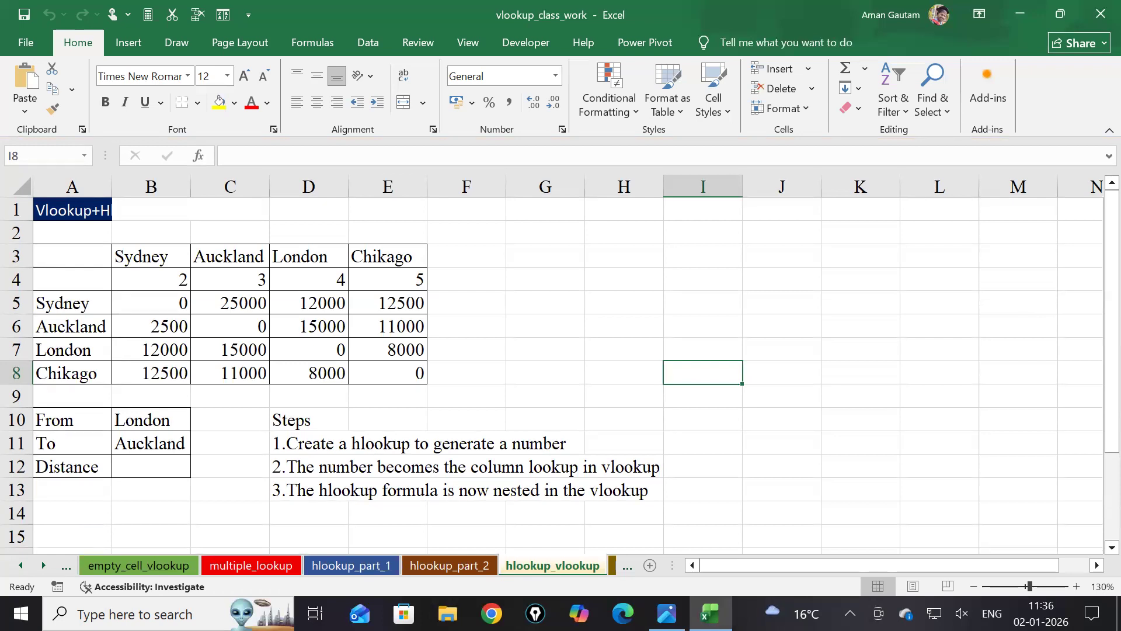
{"action": "left_click", "coordinate": [535, 614]}
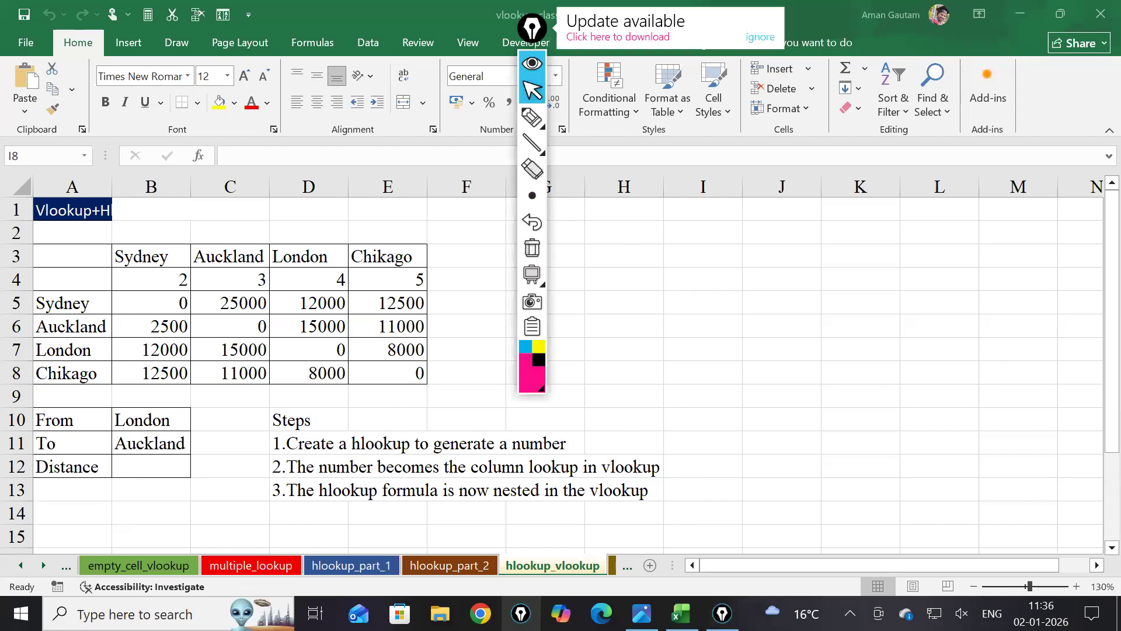
{"action": "left_click", "coordinate": [758, 40]}
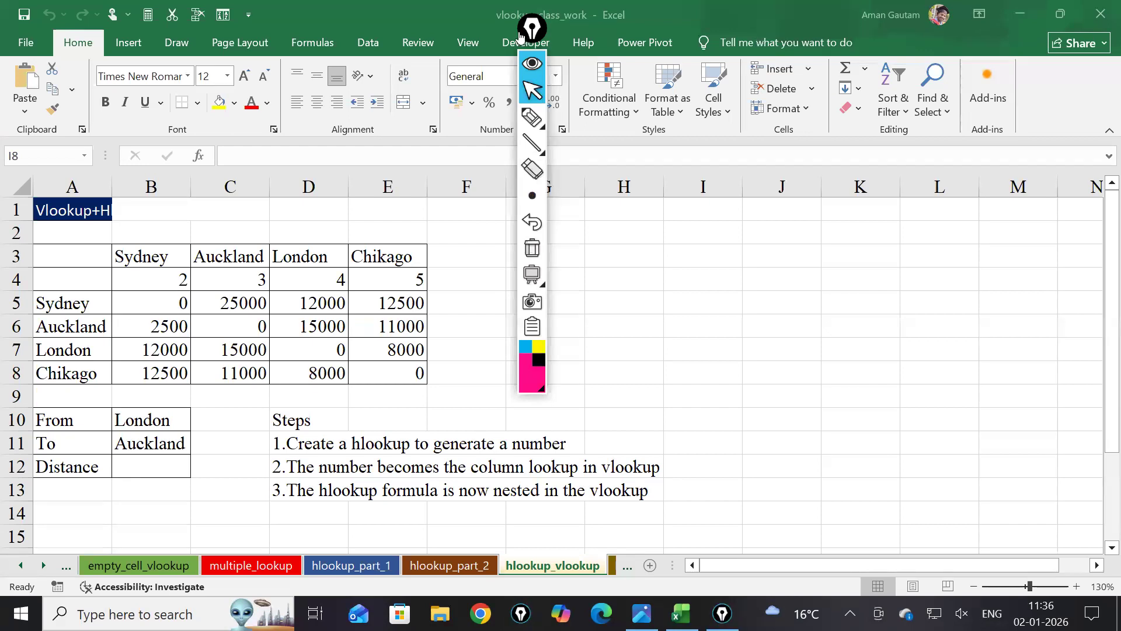
{"action": "left_click_drag", "start_coordinate": [521, 36], "coordinate": [50, 50]}
{"action": "left_click", "coordinate": [62, 85]}
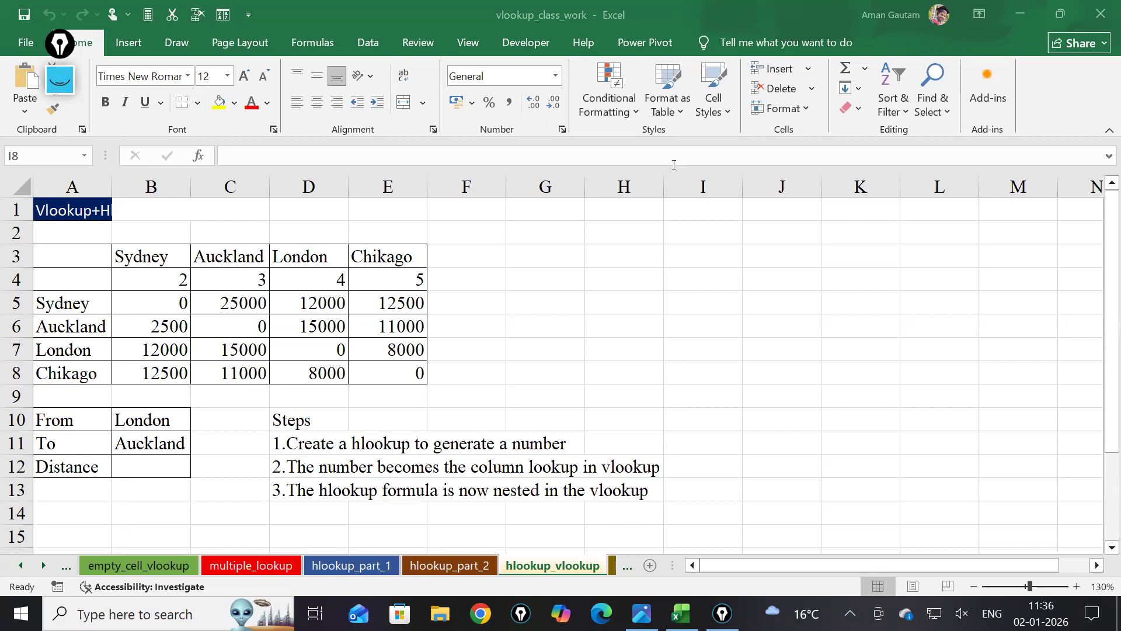
Examine the city distance table, its header rows, and the London and Auckland entries needed for the empty Distance cell
{"action": "left_click", "coordinate": [543, 394]}
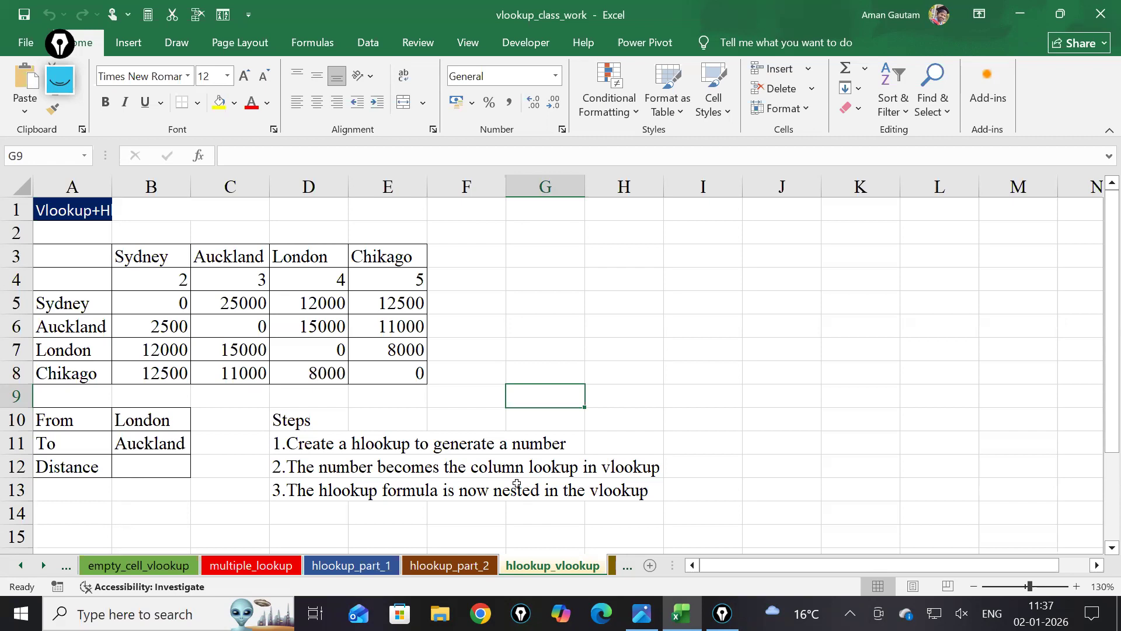
{"action": "left_click", "coordinate": [593, 427]}
{"action": "scroll", "coordinate": [563, 468], "scroll_direction": "up", "scroll_amount": 1}
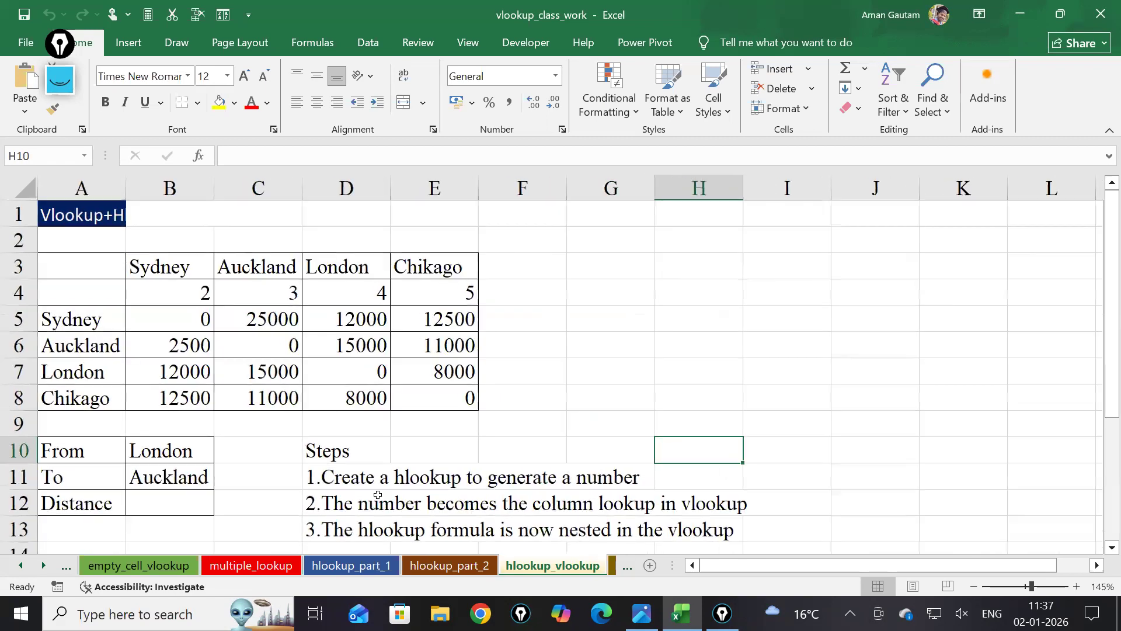
{"action": "left_click", "coordinate": [202, 502]}
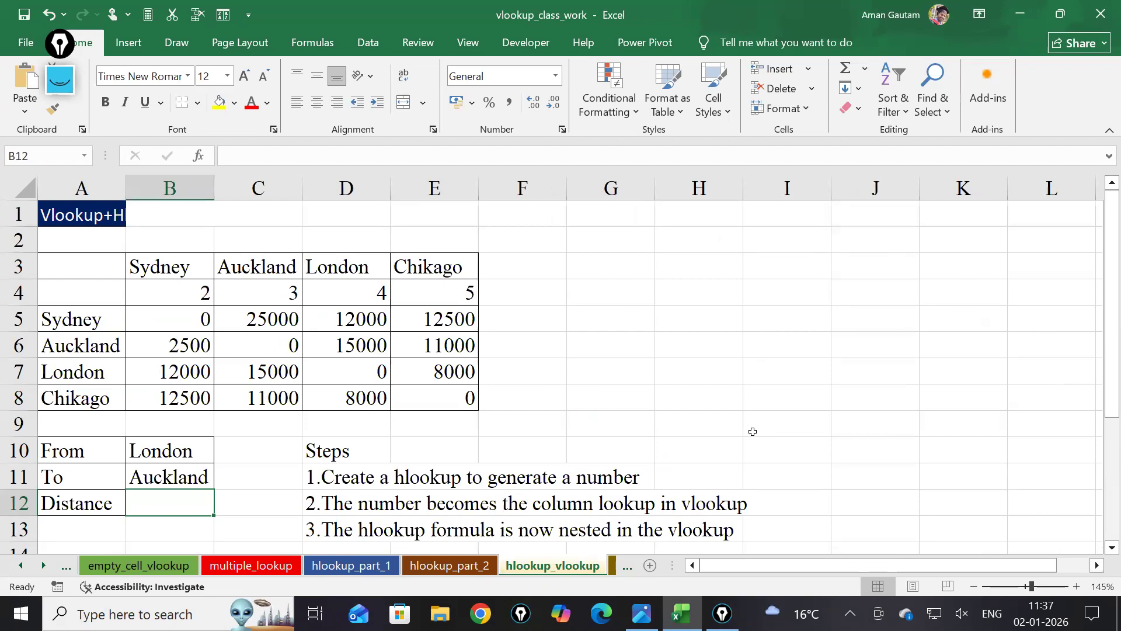
{"action": "left_click_drag", "start_coordinate": [87, 321], "coordinate": [458, 397]}
{"action": "left_click", "coordinate": [146, 263]}
{"action": "left_click_drag", "start_coordinate": [237, 282], "coordinate": [468, 314]}
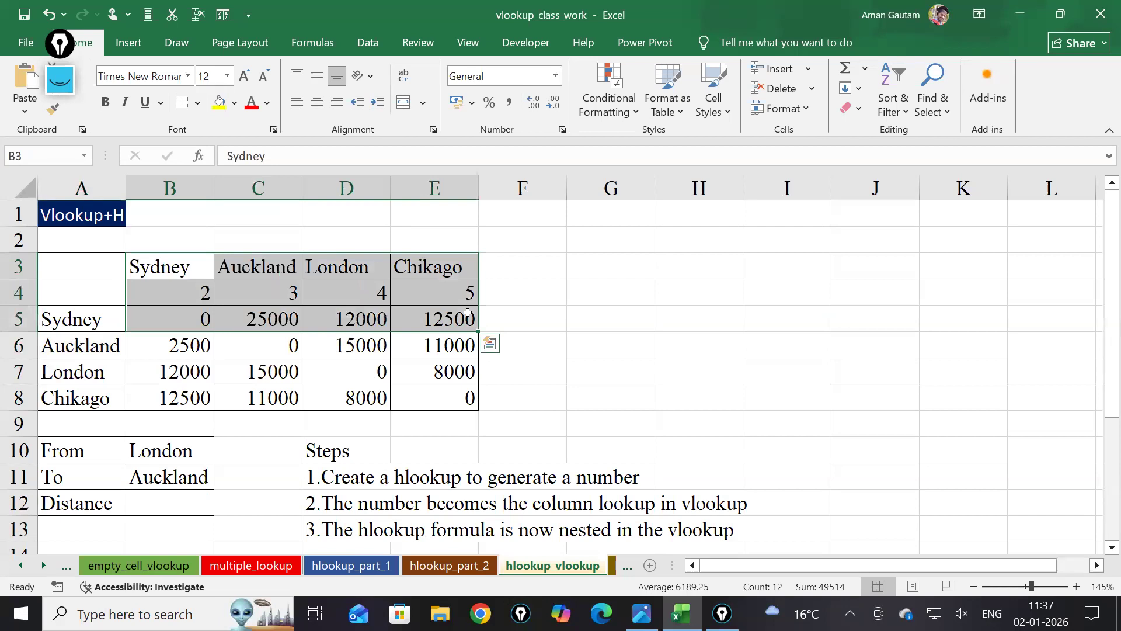
{"action": "left_click", "coordinate": [152, 447]}
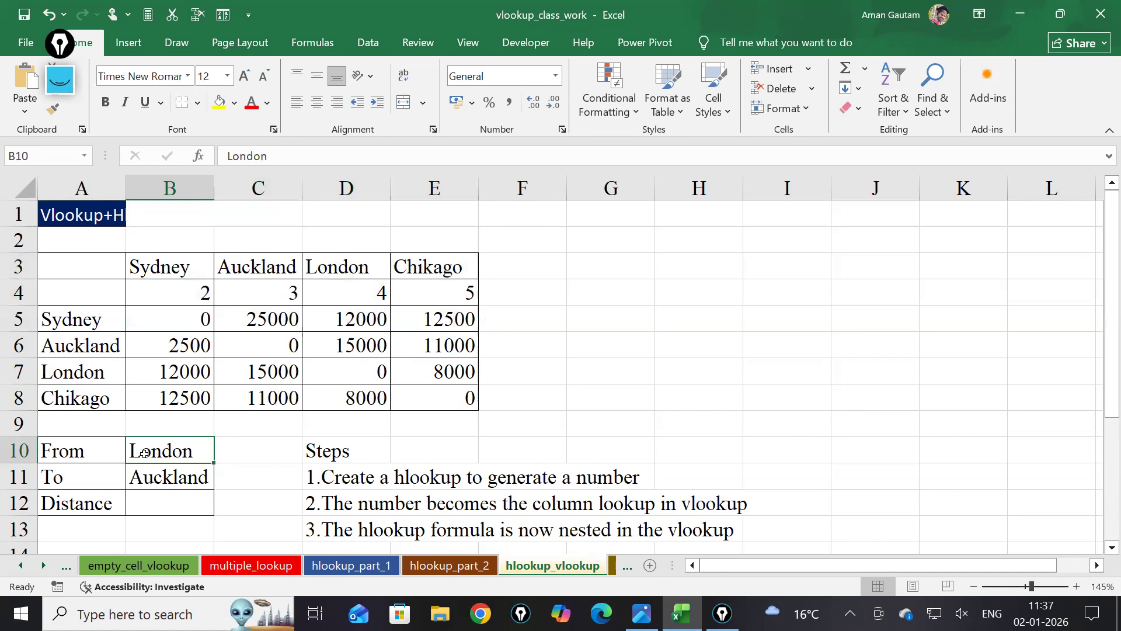
{"action": "left_click", "coordinate": [73, 372]}
{"action": "left_click", "coordinate": [252, 370]}
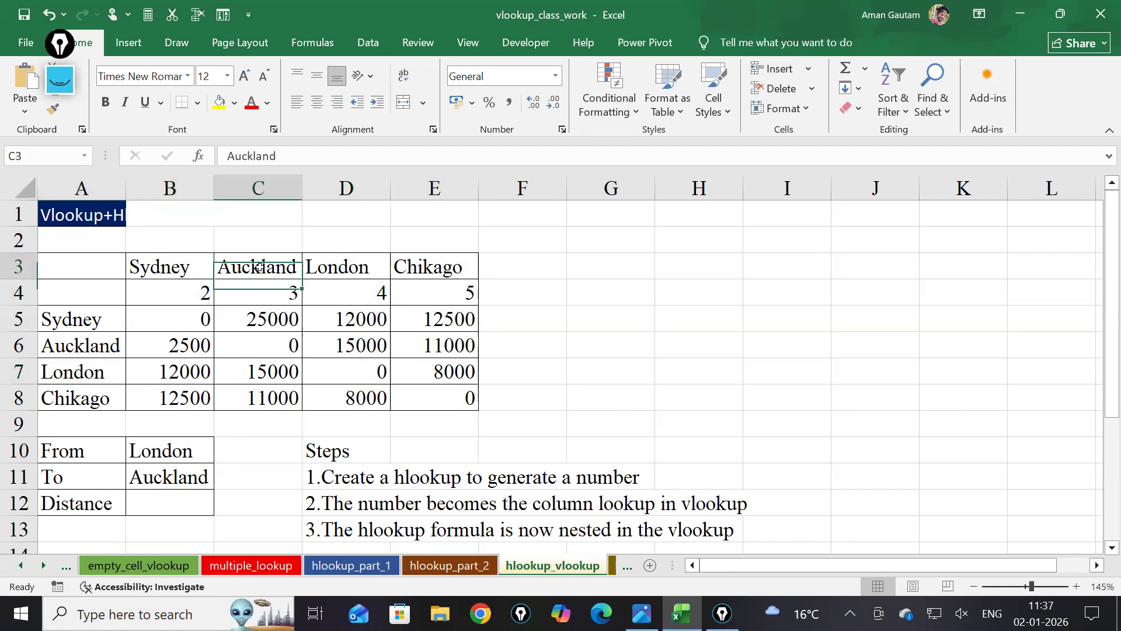
{"action": "left_click", "coordinate": [151, 497]}
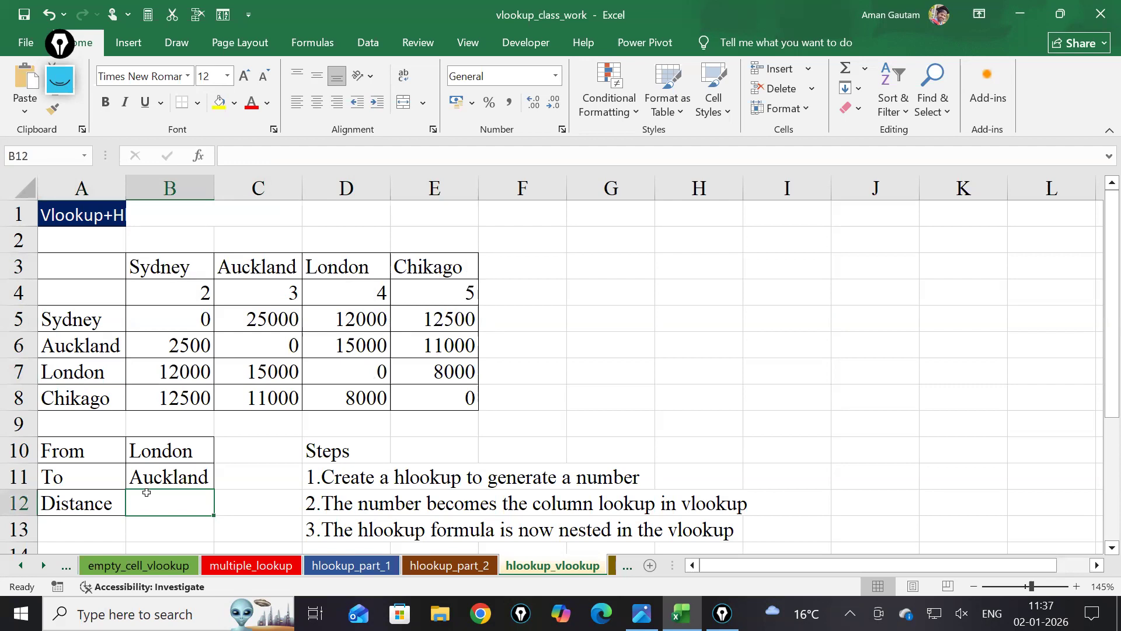
Tick the From and To cities, trace the London row and Auckland column, handwrite 15000 for Distance, and clear the pen marks
{"action": "left_click", "coordinate": [59, 82]}
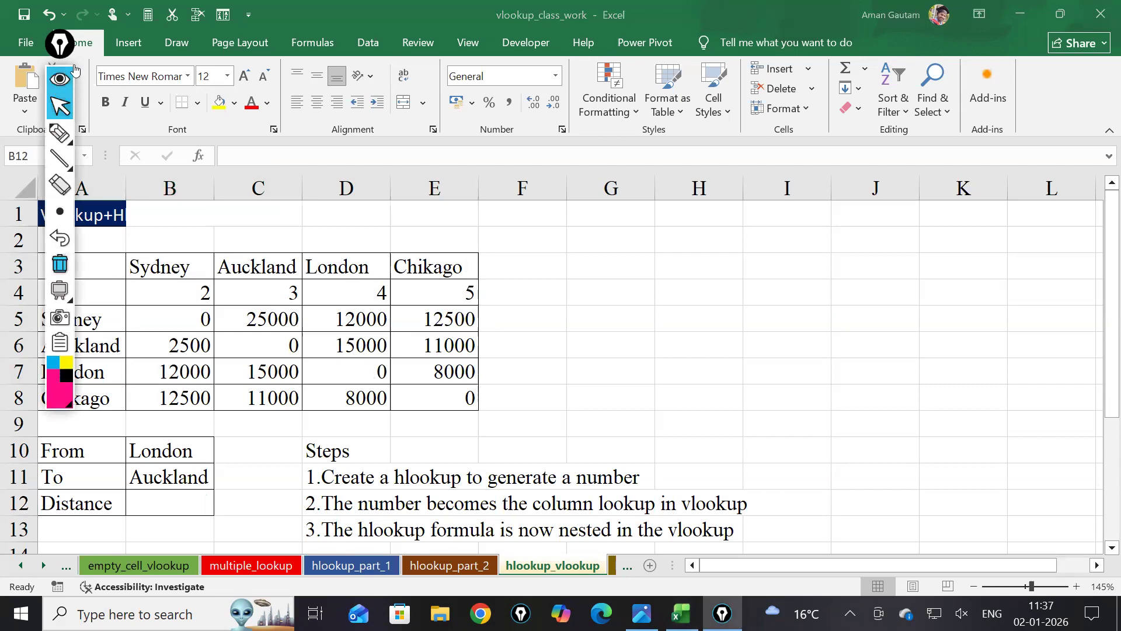
{"action": "left_click_drag", "start_coordinate": [59, 42], "coordinate": [604, 283]}
{"action": "left_click", "coordinate": [598, 372]}
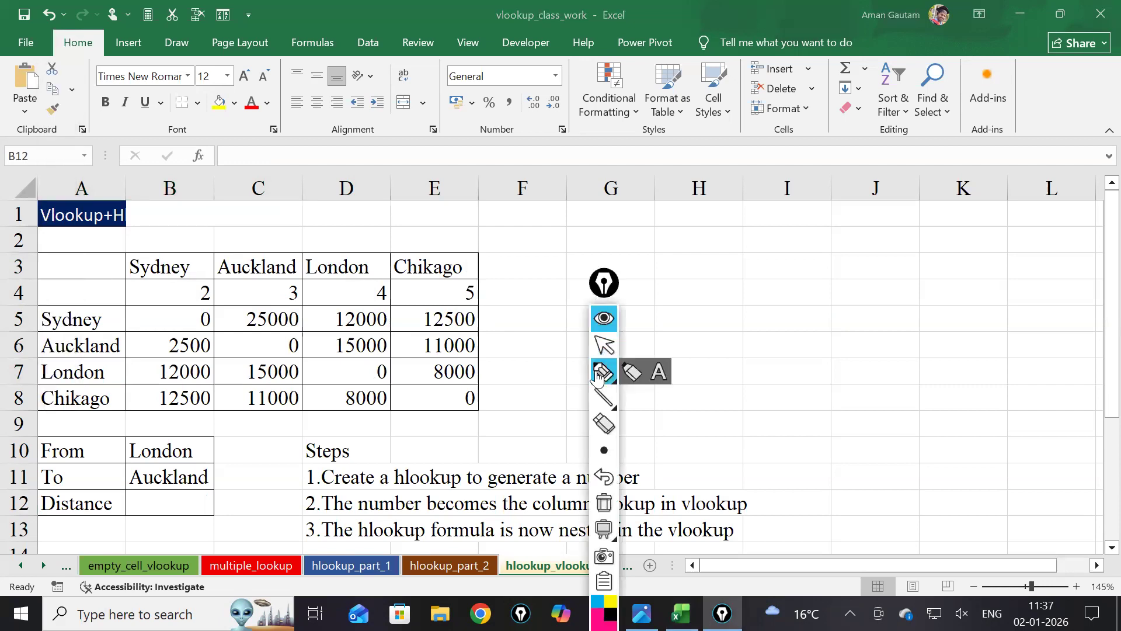
{"action": "mouse_move", "coordinate": [195, 443]}
{"action": "left_mouse_down"}
{"action": "mouse_move", "coordinate": [204, 451]}
{"action": "mouse_move", "coordinate": [243, 431]}
{"action": "left_mouse_up"}
{"action": "mouse_move", "coordinate": [213, 473]}
{"action": "left_mouse_down"}
{"action": "mouse_move", "coordinate": [224, 481]}
{"action": "mouse_move", "coordinate": [257, 466]}
{"action": "left_mouse_up"}
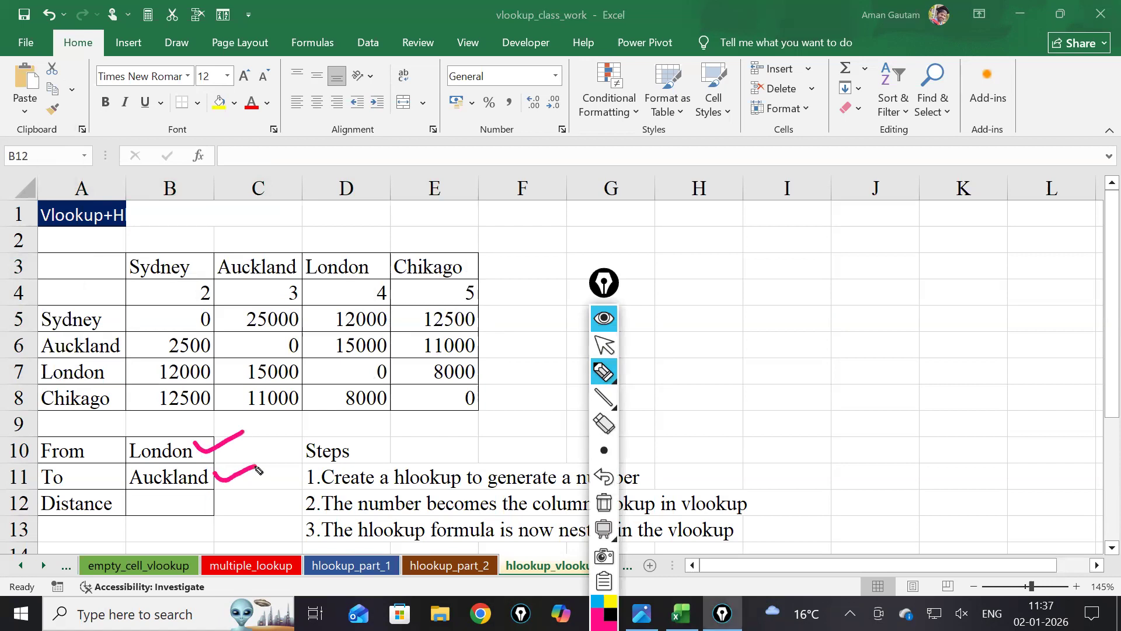
{"action": "left_click_drag", "start_coordinate": [105, 369], "coordinate": [224, 368]}
{"action": "left_click_drag", "start_coordinate": [244, 272], "coordinate": [253, 355]}
{"action": "left_click_drag", "start_coordinate": [135, 497], "coordinate": [136, 517]}
{"action": "left_click_drag", "start_coordinate": [149, 493], "coordinate": [231, 500]}
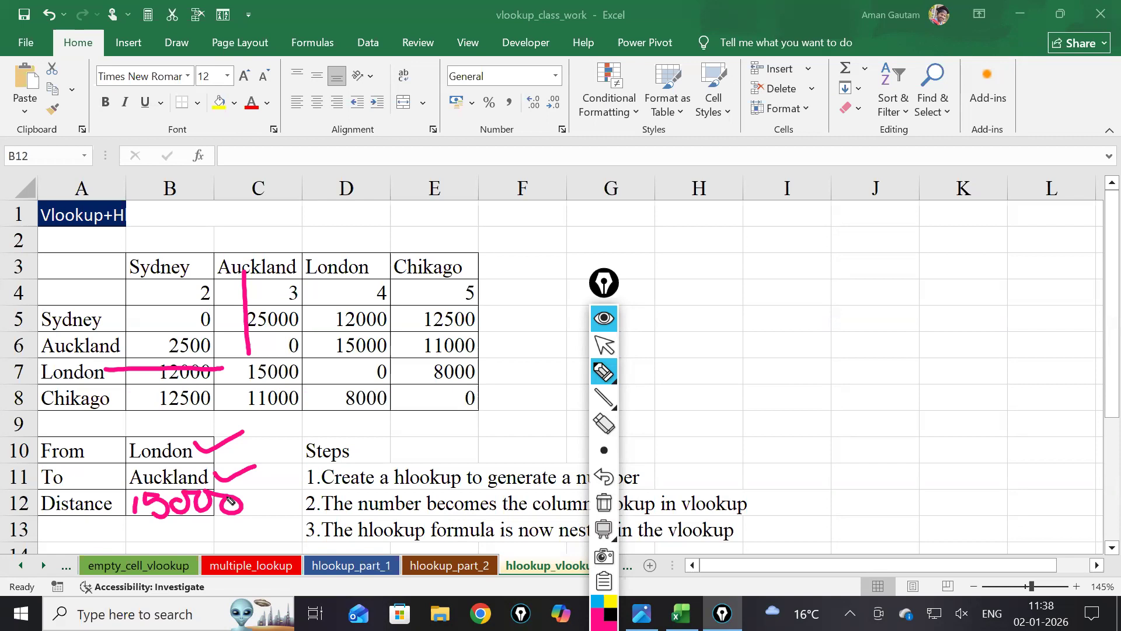
{"action": "left_click", "coordinate": [604, 503]}
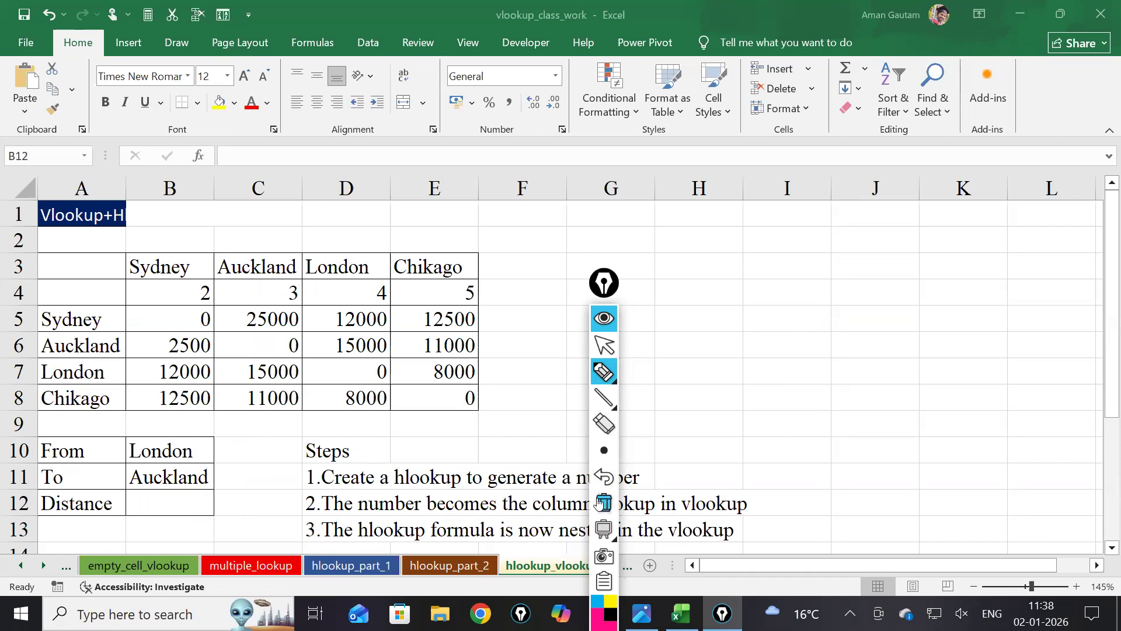
Handwrite "vlookup(" with two argument blanks, a circled "col_index" and "hlookup" beside the table, and hide the annotations
{"action": "left_click_drag", "start_coordinate": [596, 291], "coordinate": [546, 151]}
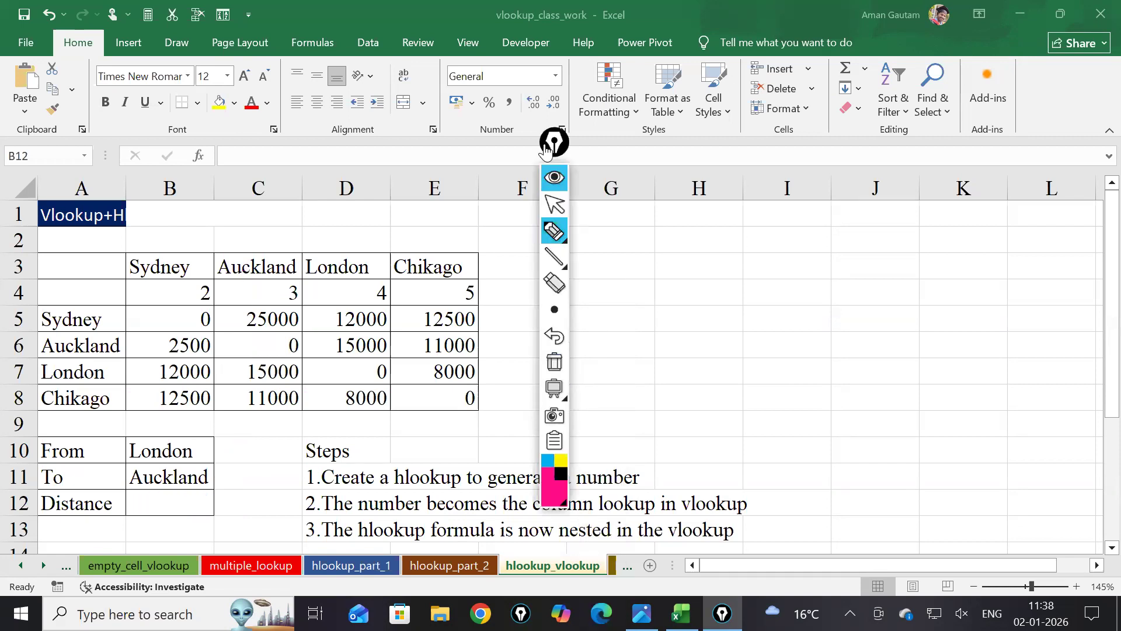
{"action": "mouse_move", "coordinate": [681, 262]}
{"action": "left_mouse_down"}
{"action": "mouse_move", "coordinate": [708, 261]}
{"action": "mouse_move", "coordinate": [724, 286]}
{"action": "mouse_move", "coordinate": [767, 262]}
{"action": "mouse_move", "coordinate": [799, 293]}
{"action": "mouse_move", "coordinate": [834, 281]}
{"action": "mouse_move", "coordinate": [841, 260]}
{"action": "left_mouse_up"}
{"action": "mouse_move", "coordinate": [877, 227]}
{"action": "left_mouse_down"}
{"action": "mouse_move", "coordinate": [856, 257]}
{"action": "mouse_move", "coordinate": [870, 309]}
{"action": "mouse_move", "coordinate": [953, 285]}
{"action": "mouse_move", "coordinate": [974, 325]}
{"action": "left_mouse_up"}
{"action": "mouse_move", "coordinate": [995, 285]}
{"action": "left_mouse_down"}
{"action": "mouse_move", "coordinate": [994, 296]}
{"action": "mouse_move", "coordinate": [1067, 275]}
{"action": "mouse_move", "coordinate": [1075, 325]}
{"action": "left_mouse_up"}
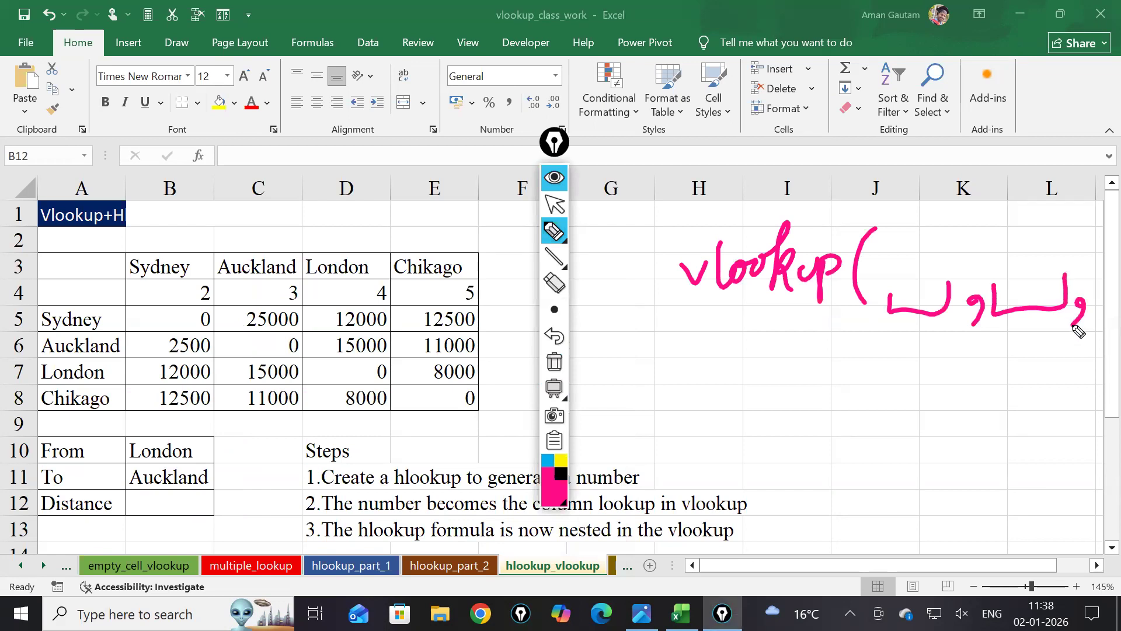
{"action": "mouse_move", "coordinate": [790, 371]}
{"action": "left_mouse_down"}
{"action": "mouse_move", "coordinate": [786, 401]}
{"action": "mouse_move", "coordinate": [829, 368]}
{"action": "mouse_move", "coordinate": [853, 394]}
{"action": "mouse_move", "coordinate": [871, 363]}
{"action": "mouse_move", "coordinate": [889, 396]}
{"action": "mouse_move", "coordinate": [993, 380]}
{"action": "left_mouse_up"}
{"action": "mouse_move", "coordinate": [777, 414]}
{"action": "left_mouse_down"}
{"action": "mouse_move", "coordinate": [881, 416]}
{"action": "mouse_move", "coordinate": [869, 334]}
{"action": "mouse_move", "coordinate": [751, 396]}
{"action": "mouse_move", "coordinate": [821, 410]}
{"action": "left_mouse_up"}
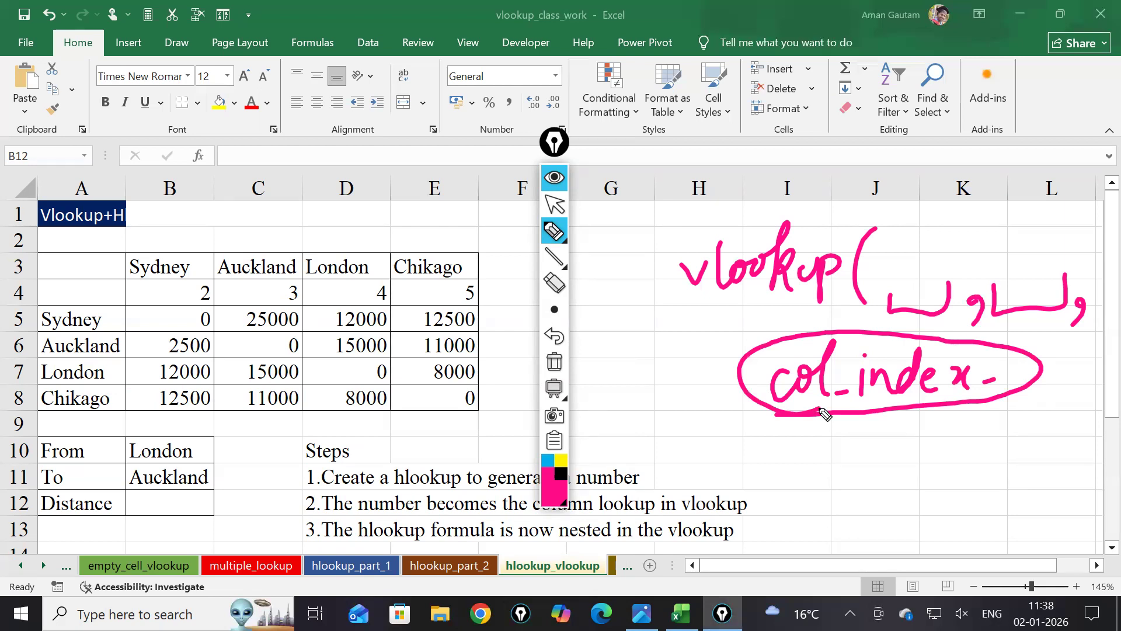
{"action": "mouse_move", "coordinate": [693, 461]}
{"action": "left_mouse_down"}
{"action": "mouse_move", "coordinate": [694, 476]}
{"action": "mouse_move", "coordinate": [717, 484]}
{"action": "mouse_move", "coordinate": [731, 467]}
{"action": "mouse_move", "coordinate": [779, 493]}
{"action": "mouse_move", "coordinate": [801, 475]}
{"action": "mouse_move", "coordinate": [806, 491]}
{"action": "mouse_move", "coordinate": [837, 477]}
{"action": "mouse_move", "coordinate": [846, 488]}
{"action": "left_mouse_up"}
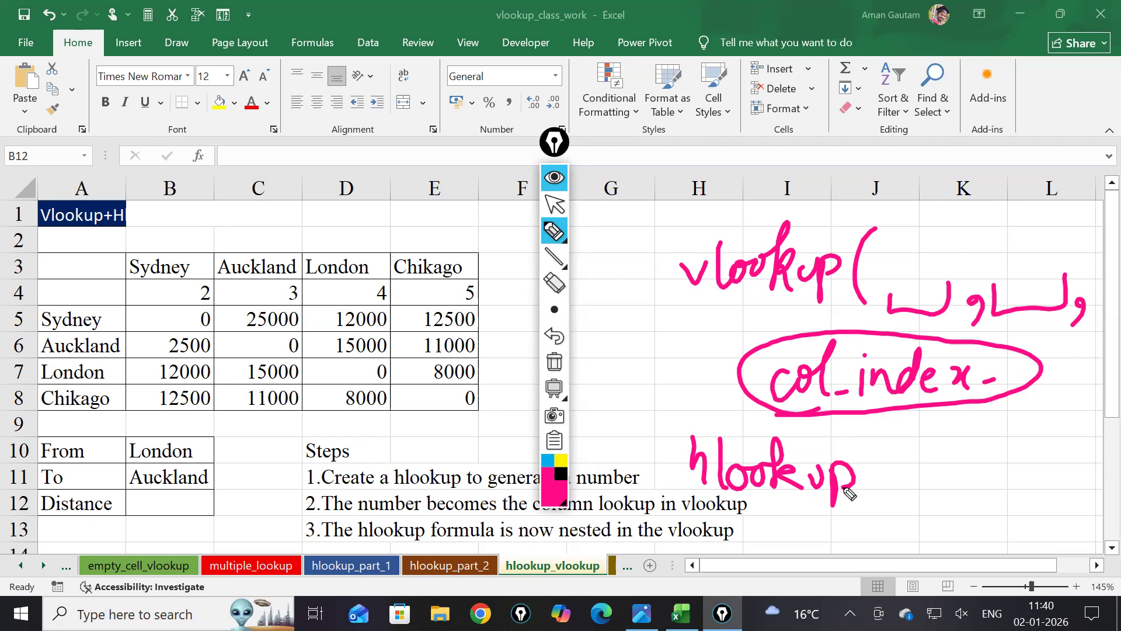
{"action": "left_click", "coordinate": [553, 179]}
{"action": "left_click", "coordinate": [566, 392]}
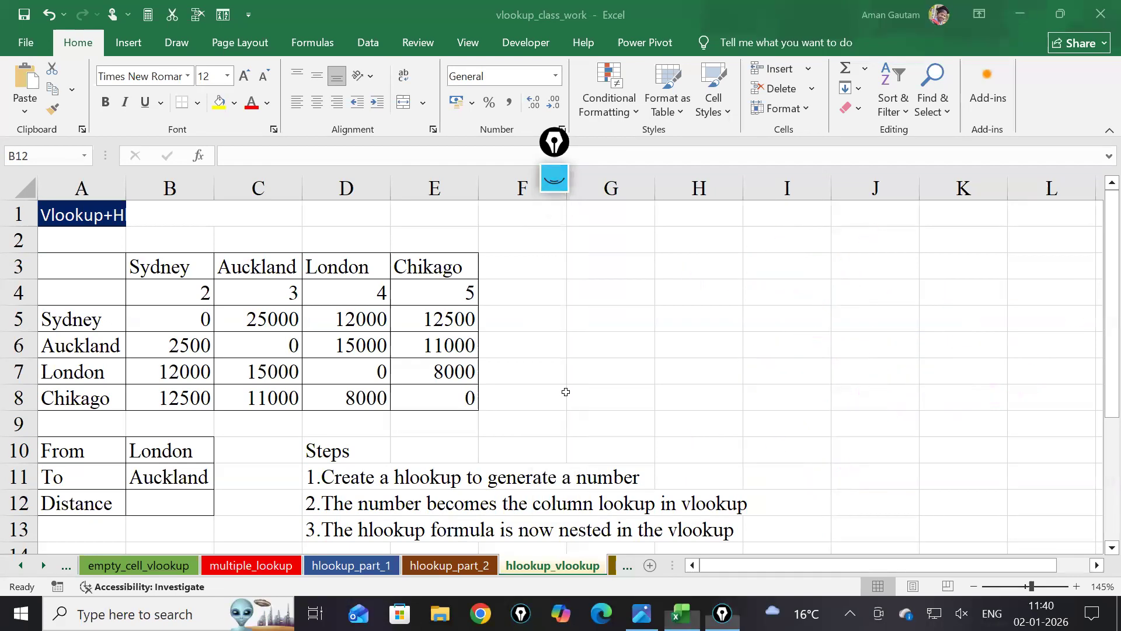
Add a blank worksheet after the Match sheet and move the collapsed pen toolbar clear of the grid
{"action": "left_click", "coordinate": [629, 565]}
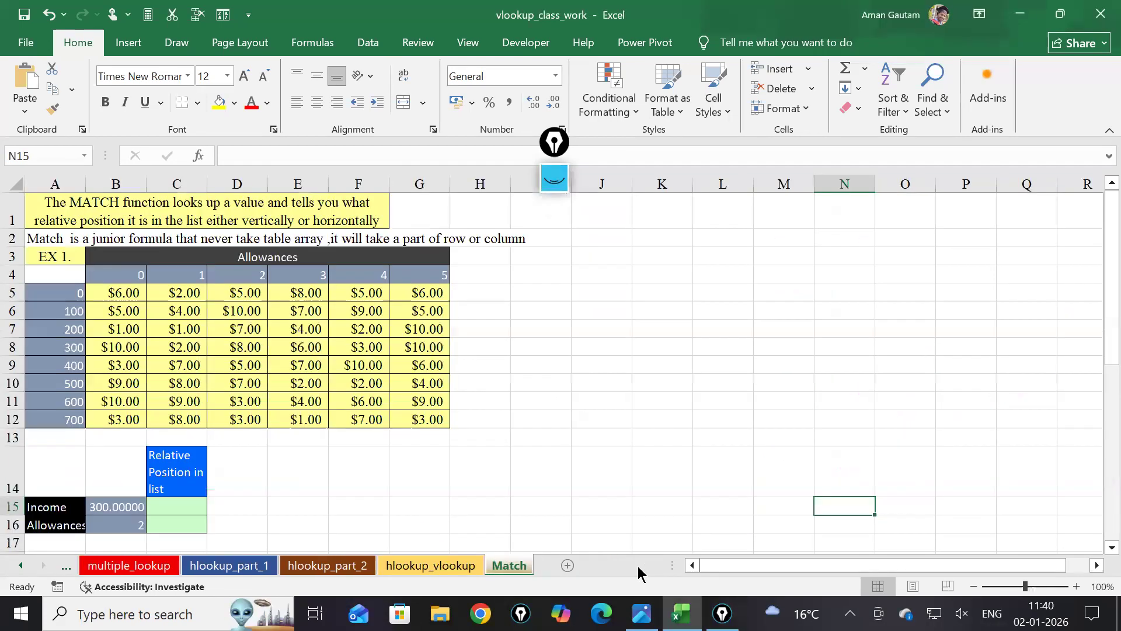
{"action": "left_click", "coordinate": [568, 572]}
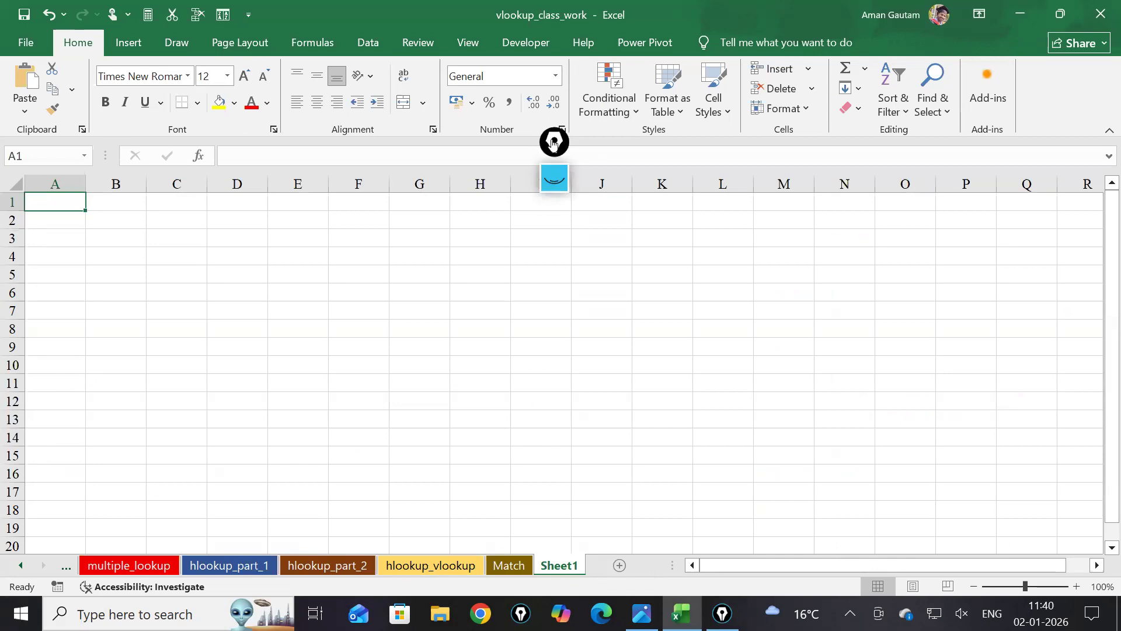
{"action": "left_click_drag", "start_coordinate": [554, 142], "coordinate": [439, 80]}
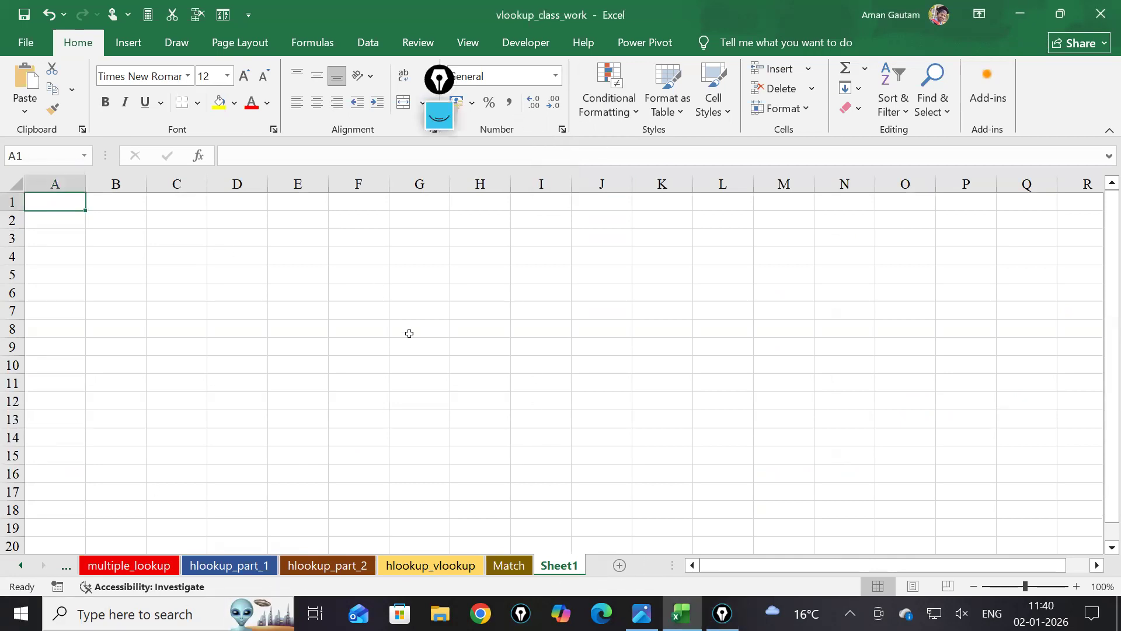
{"action": "scroll", "coordinate": [409, 333], "scroll_direction": "up", "scroll_amount": 3}
{"action": "left_click", "coordinate": [187, 249]}
{"action": "left_click", "coordinate": [182, 234]}
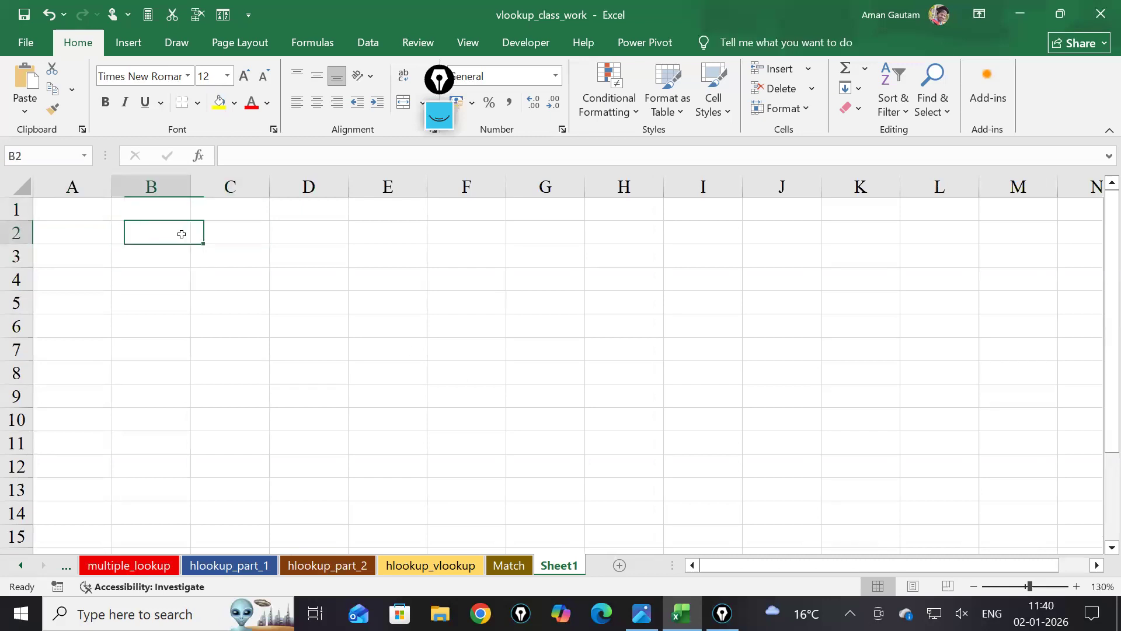
{"action": "scroll", "coordinate": [760, 462], "scroll_direction": "up", "scroll_amount": 2}
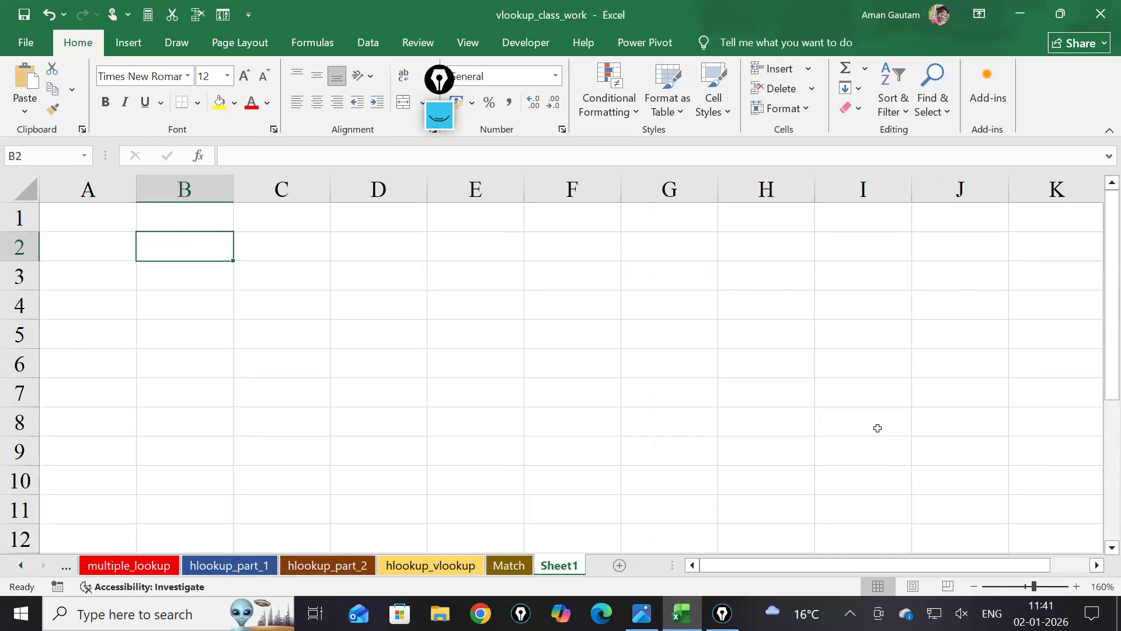
{"action": "scroll", "coordinate": [335, 383], "scroll_direction": "up", "scroll_amount": 2}
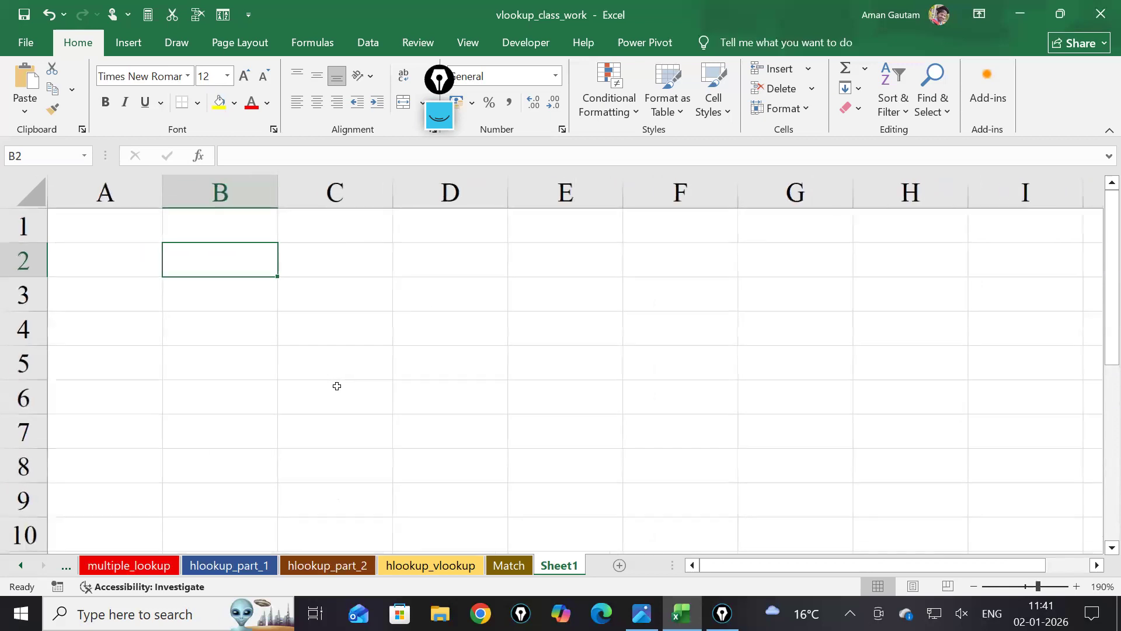
Enter the headers Rollno in cell A1 and Name in cell B1 of the new sheet
{"action": "left_click", "coordinate": [219, 222]}
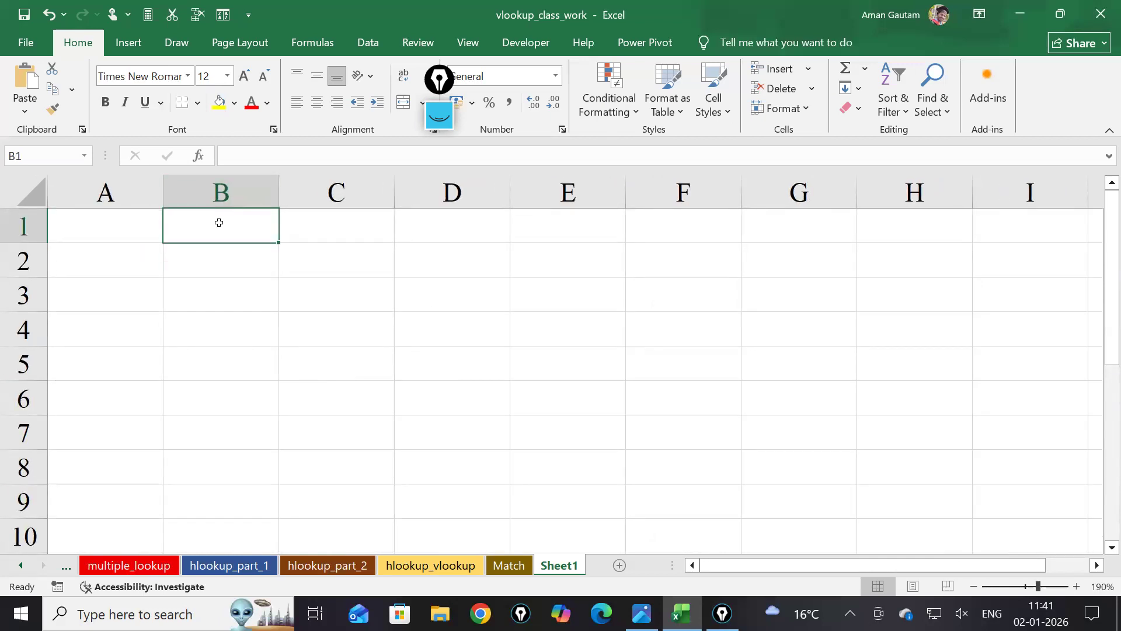
{"action": "left_click", "coordinate": [155, 230]}
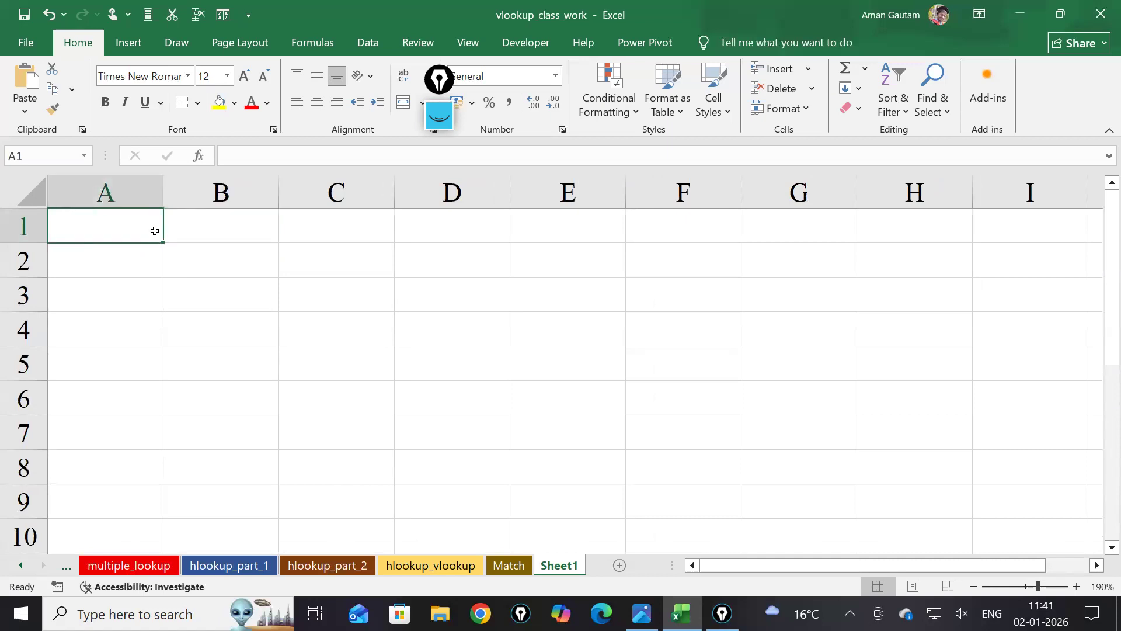
{"action": "type", "text": "Rollno"}
{"action": "key", "text": "Tab"}
{"action": "type", "text": "NAm"}
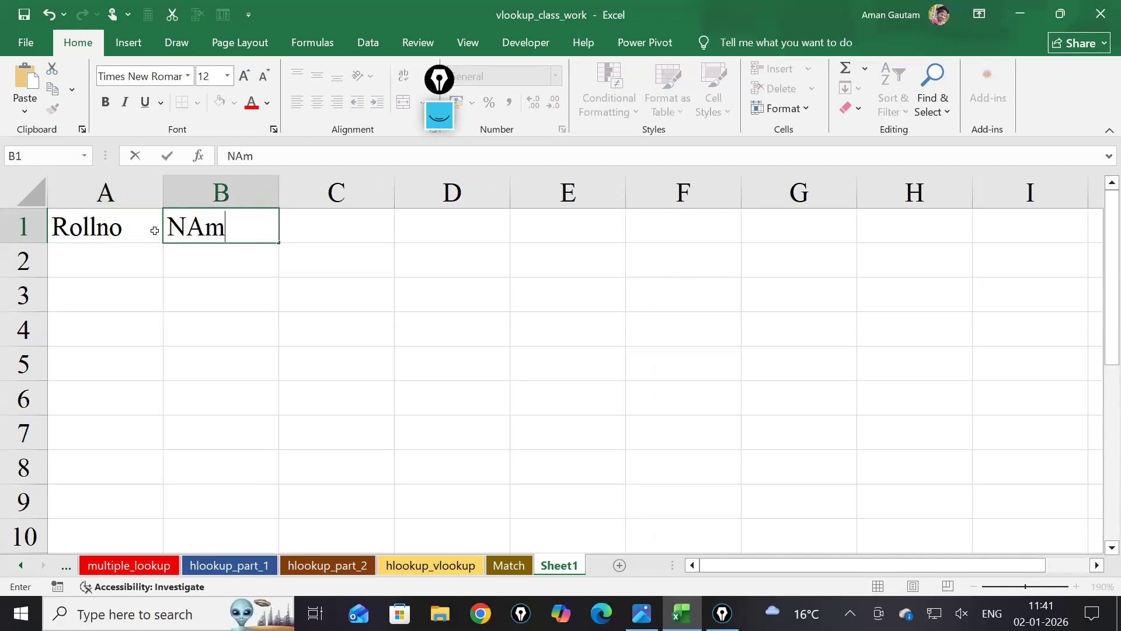
{"action": "key", "text": "BackSpace"}
{"action": "key", "text": "BackSpace"}
{"action": "type", "text": "ame"}
{"action": "key", "text": "Tab"}
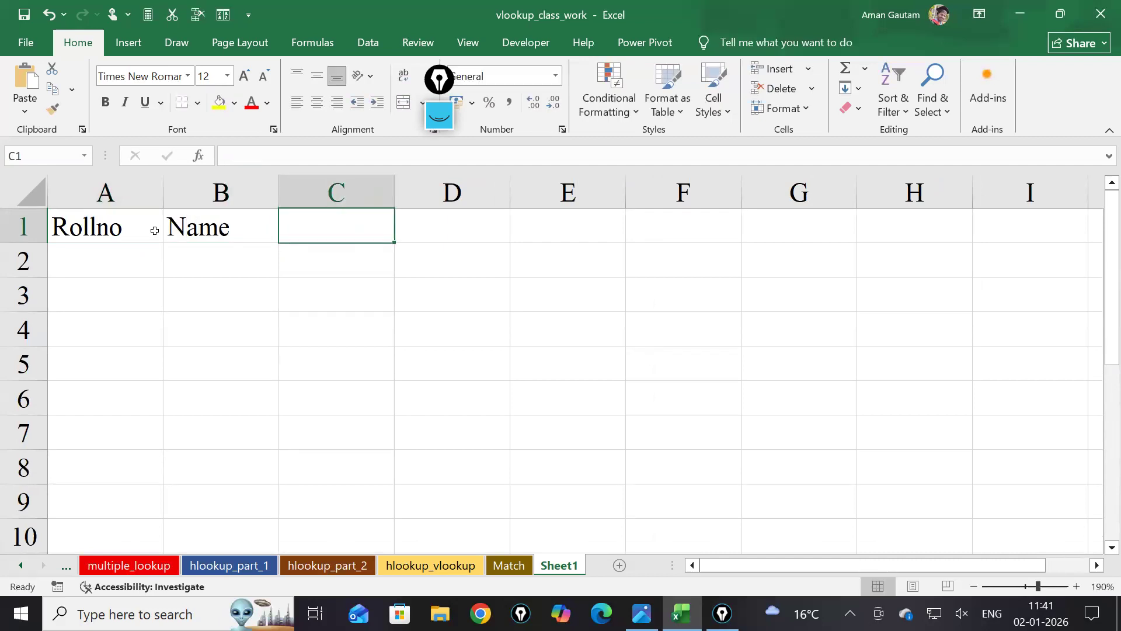
Enter the headers course, marks and Result in cells C1, D1 and E1
{"action": "type", "text": "course"}
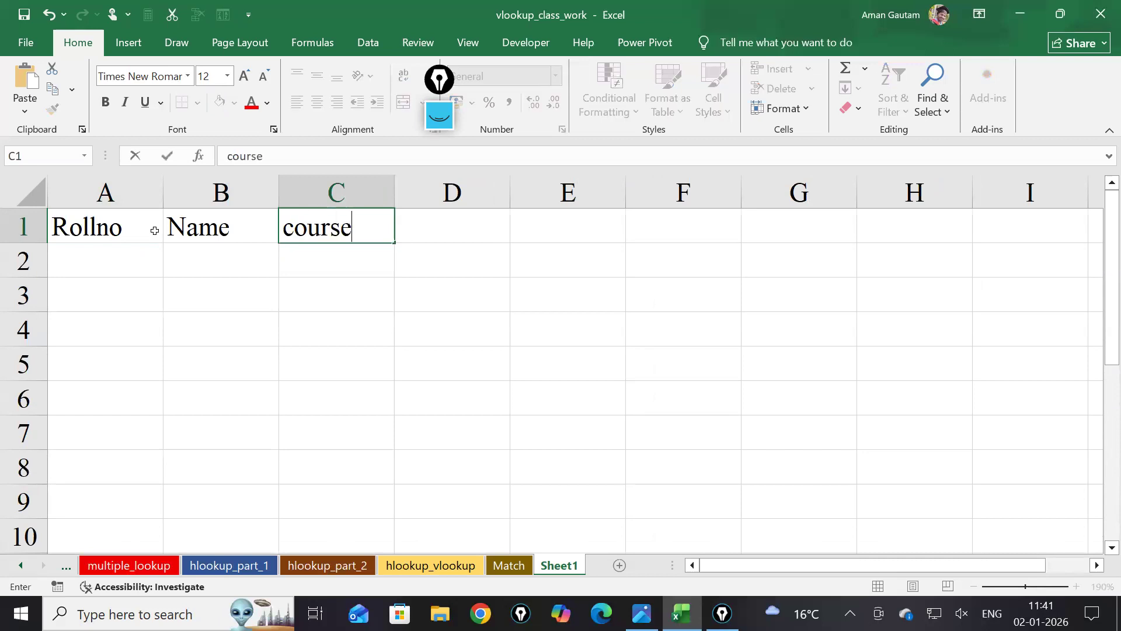
{"action": "key", "text": "Tab"}
{"action": "type", "text": "marks"}
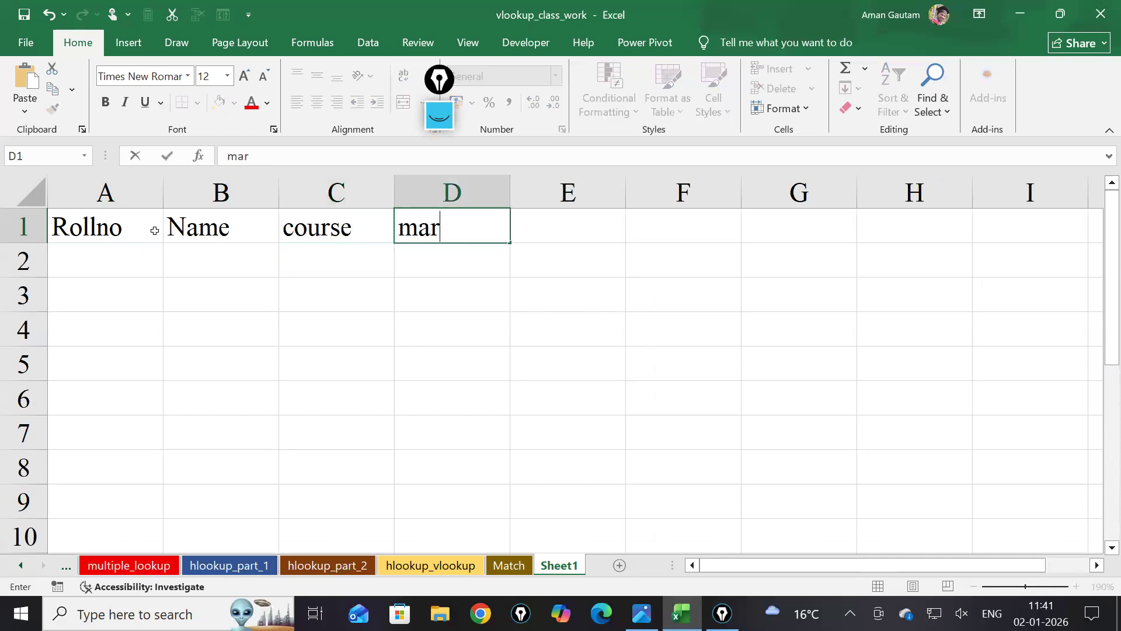
{"action": "key", "text": "Return"}
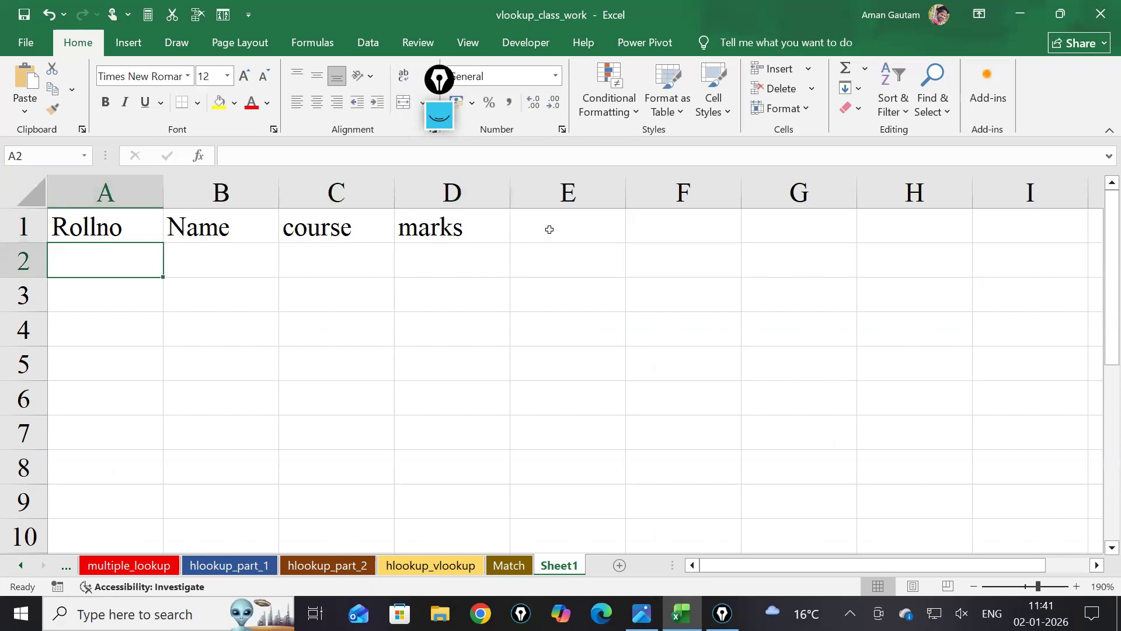
{"action": "left_click", "coordinate": [598, 230]}
{"action": "type", "text": "Result"}
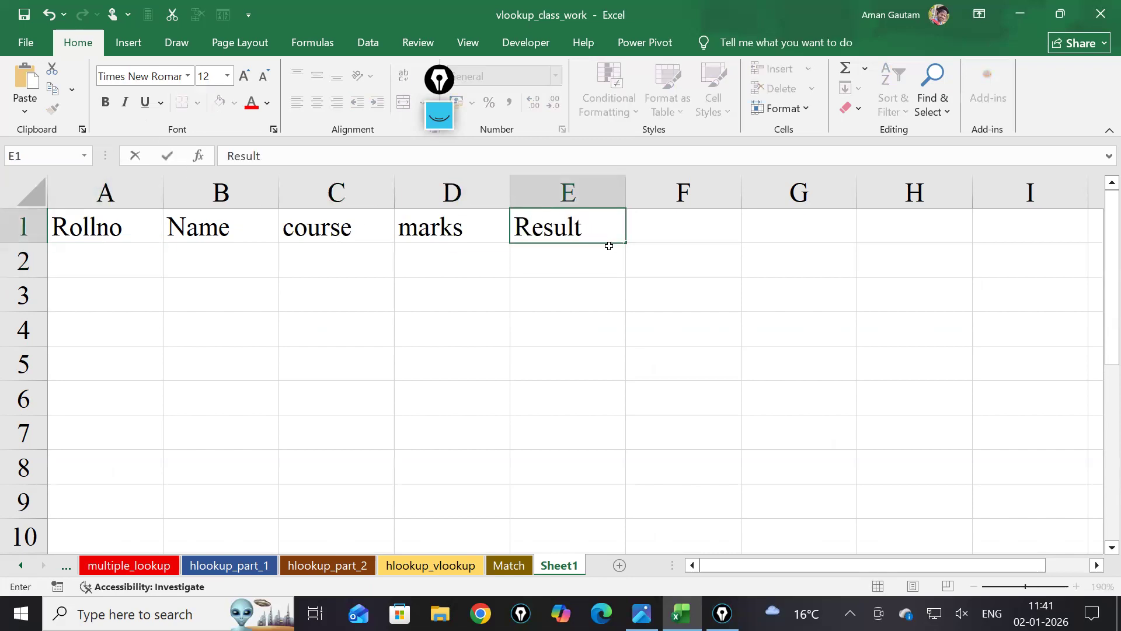
Fill cells A2 to A6 with the sequential roll numbers 101 to 105
{"action": "left_click", "coordinate": [93, 258]}
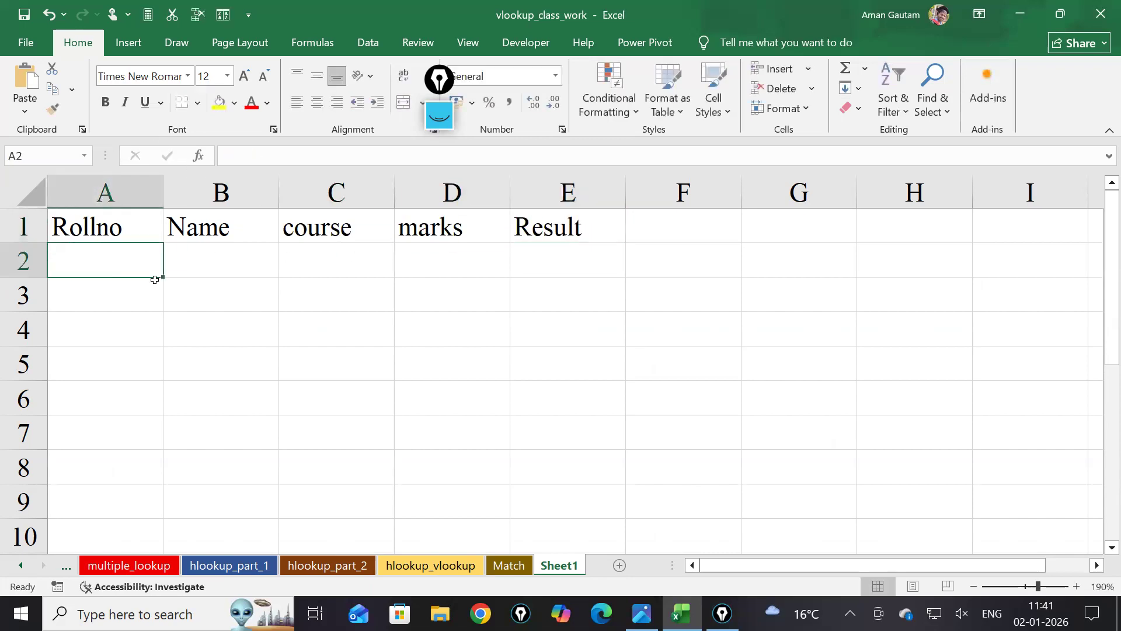
{"action": "type", "text": "101"}
{"action": "left_click", "coordinate": [139, 280]}
{"action": "key", "text": "Up"}
{"action": "left_click_drag", "start_coordinate": [160, 278], "coordinate": [153, 403]}
Enter the five students' first names in the Name column, cells B2 to B6
{"action": "left_click", "coordinate": [255, 255]}
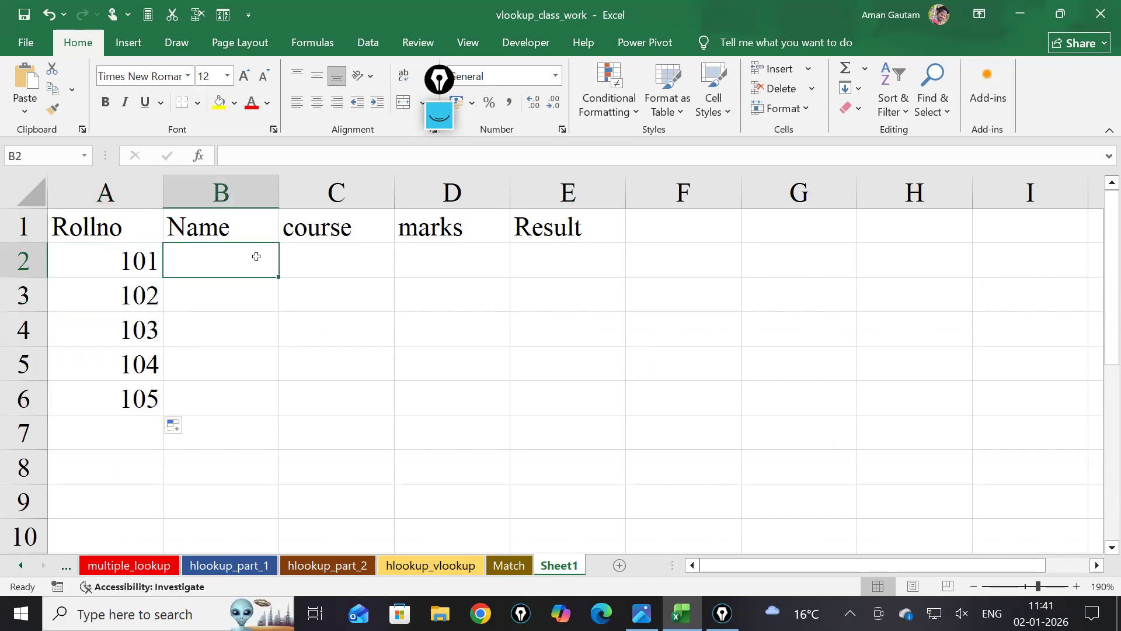
{"action": "type", "text": "aman"}
{"action": "key", "text": "Return"}
{"action": "type", "text": "ajay"}
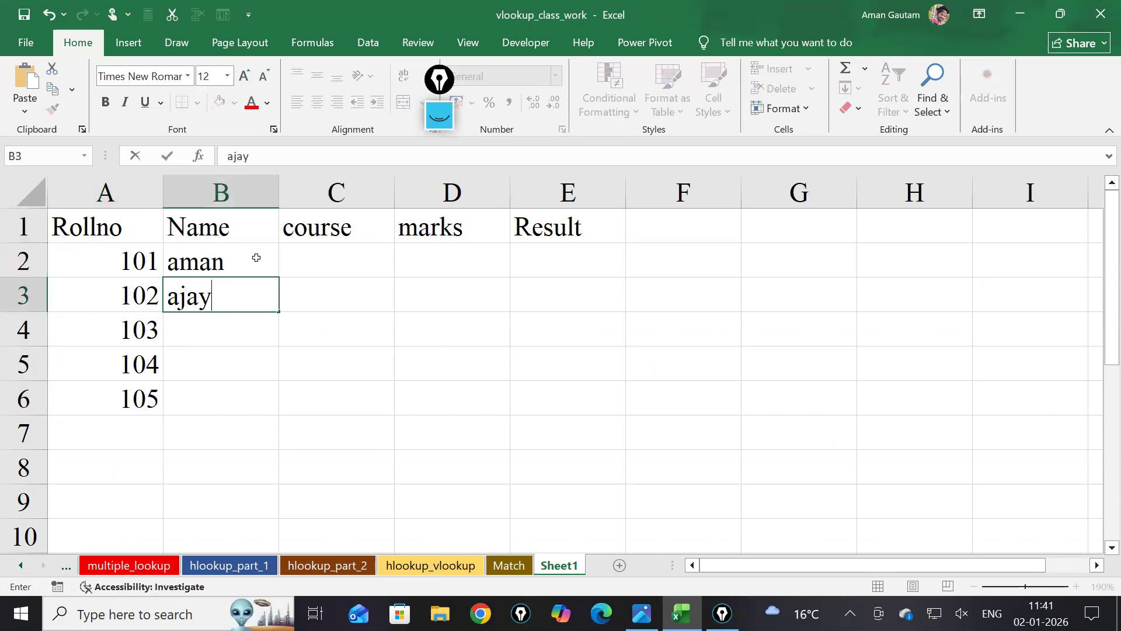
{"action": "key", "text": "Return"}
{"action": "type", "text": "aru"}
{"action": "type", "text": "ashok"}
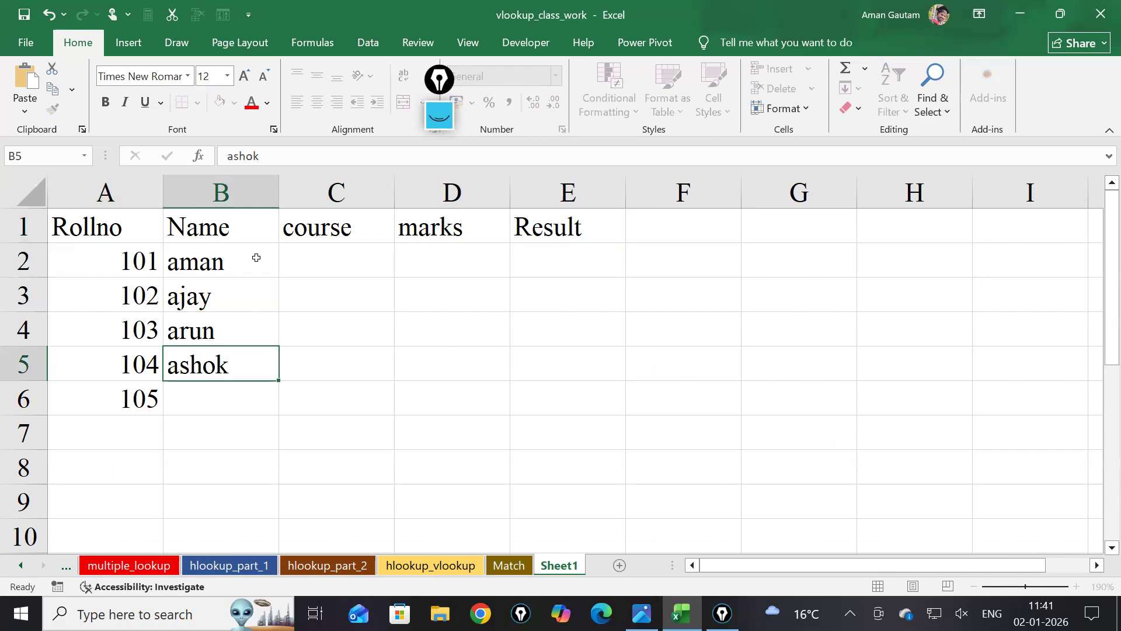
{"action": "key", "text": "Return"}
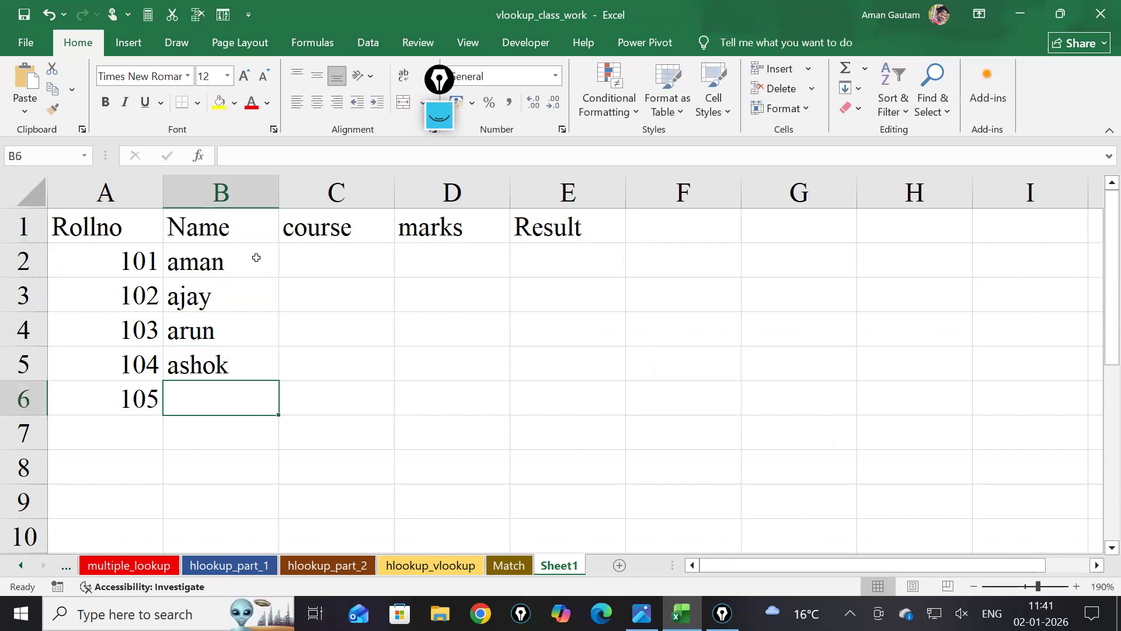
{"action": "type", "text": "sohan"}
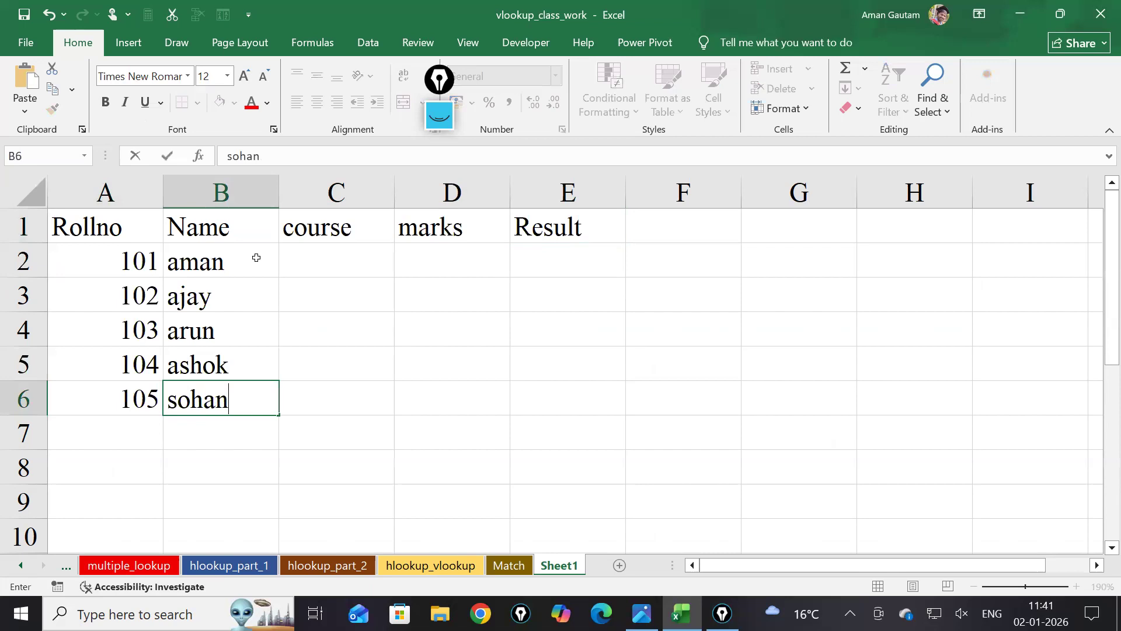
Enter the course codes DA, ML, DA, DS and DM in cells C2 to C6
{"action": "left_click", "coordinate": [307, 257]}
{"action": "type", "text": "DA"}
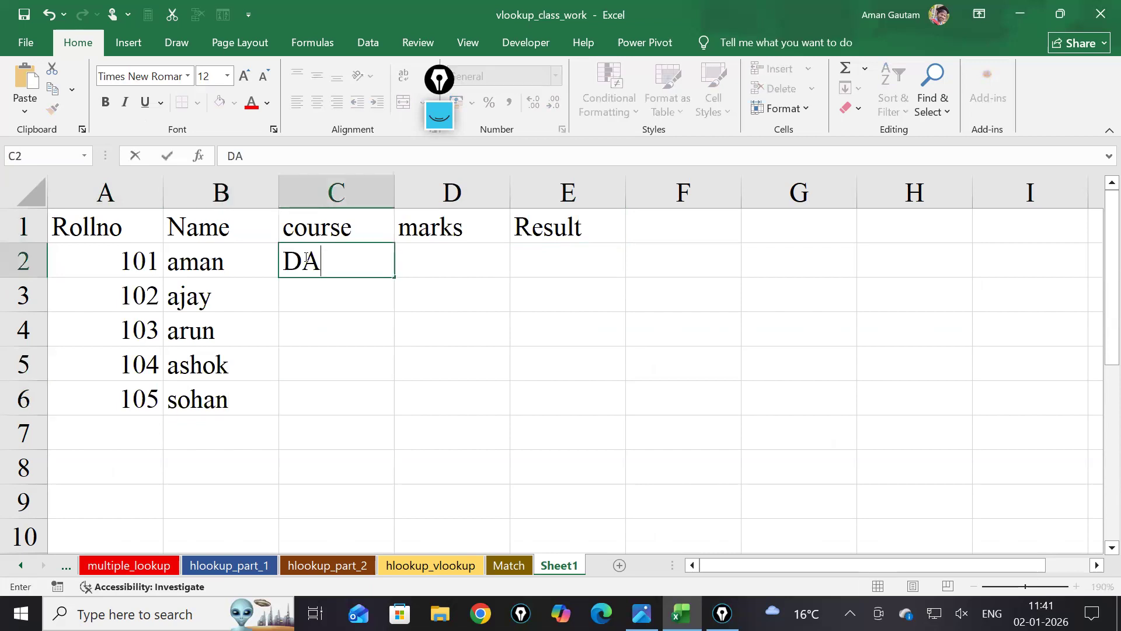
{"action": "key", "text": "Up"}
{"action": "left_click", "coordinate": [346, 309]}
{"action": "type", "text": "ML"}
{"action": "key", "text": "Return"}
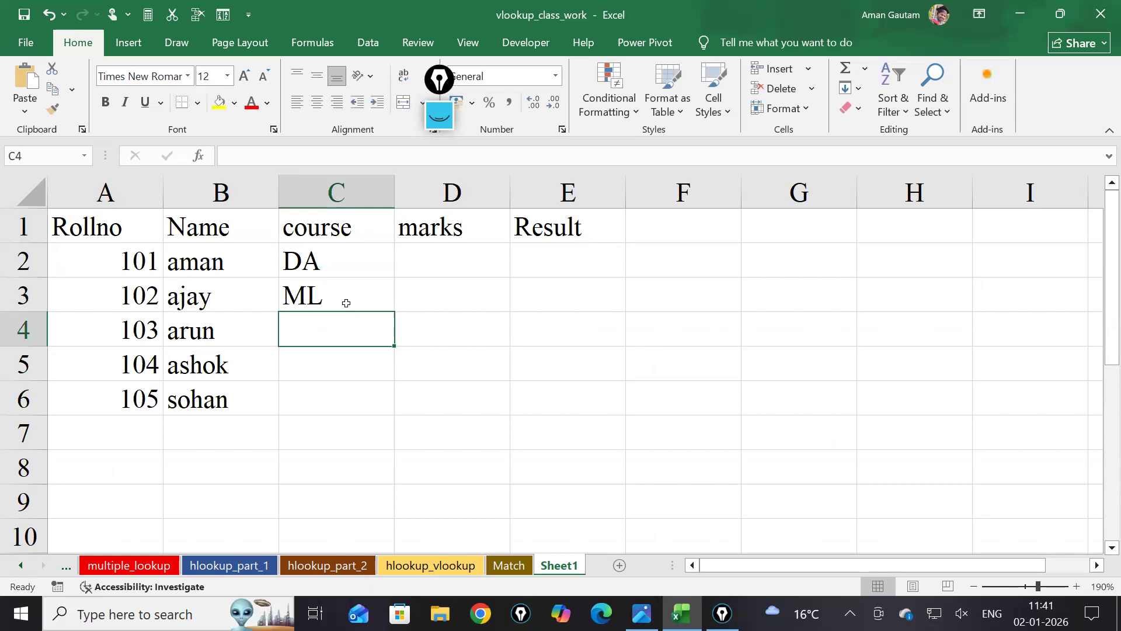
{"action": "type", "text": "DA"}
{"action": "left_click", "coordinate": [347, 303]}
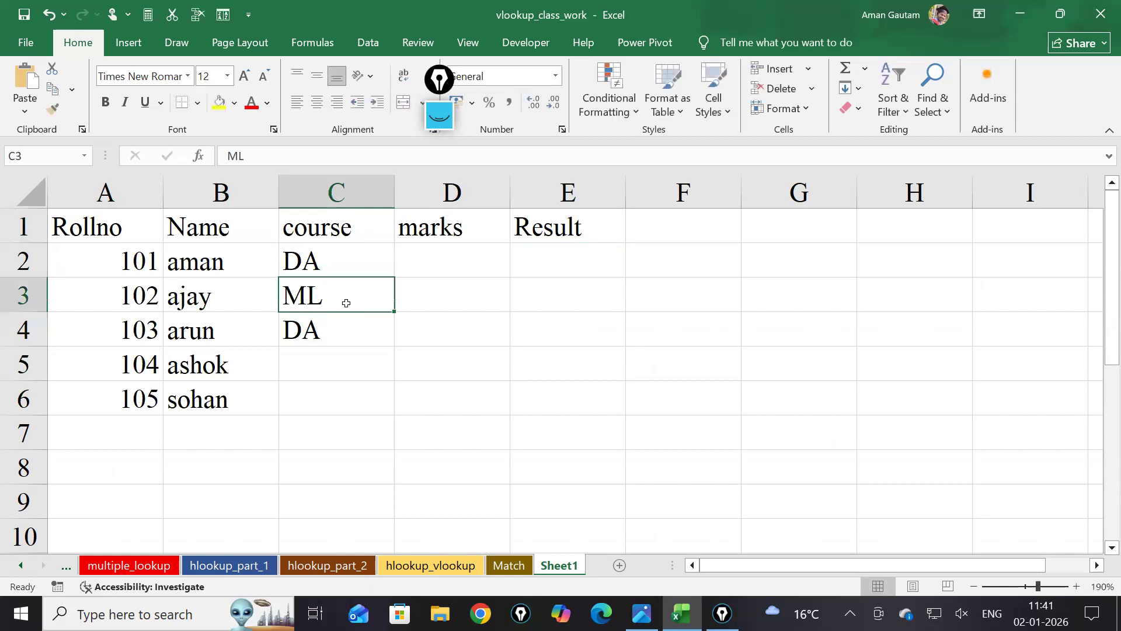
{"action": "key", "text": "Down"}
{"action": "key", "text": "Down"}
{"action": "type", "text": "DS"}
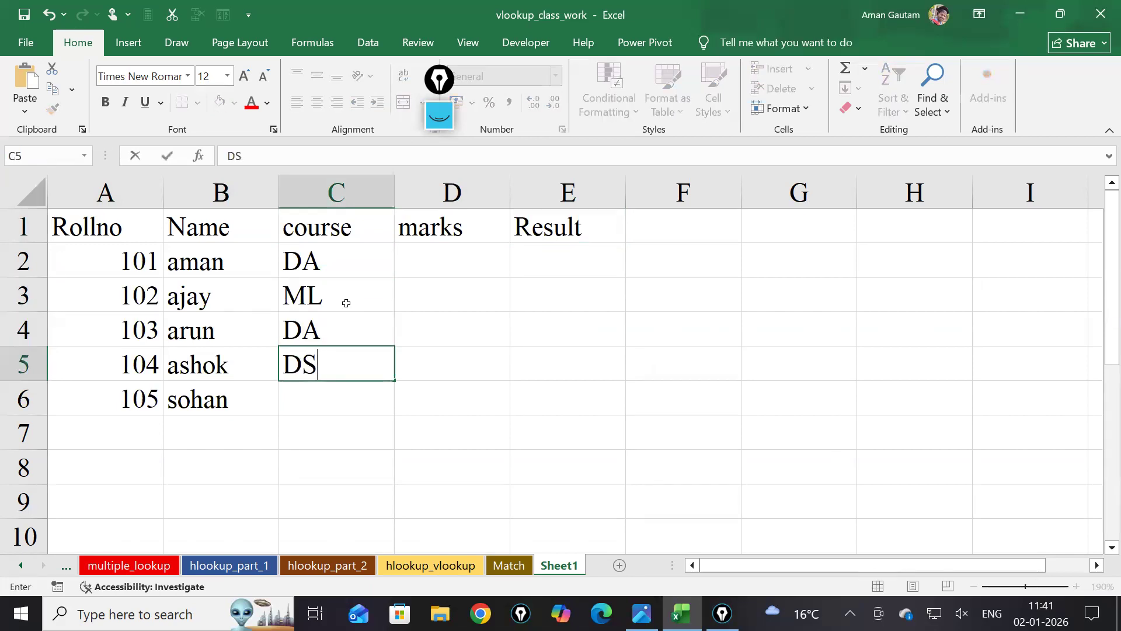
{"action": "key", "text": "Return"}
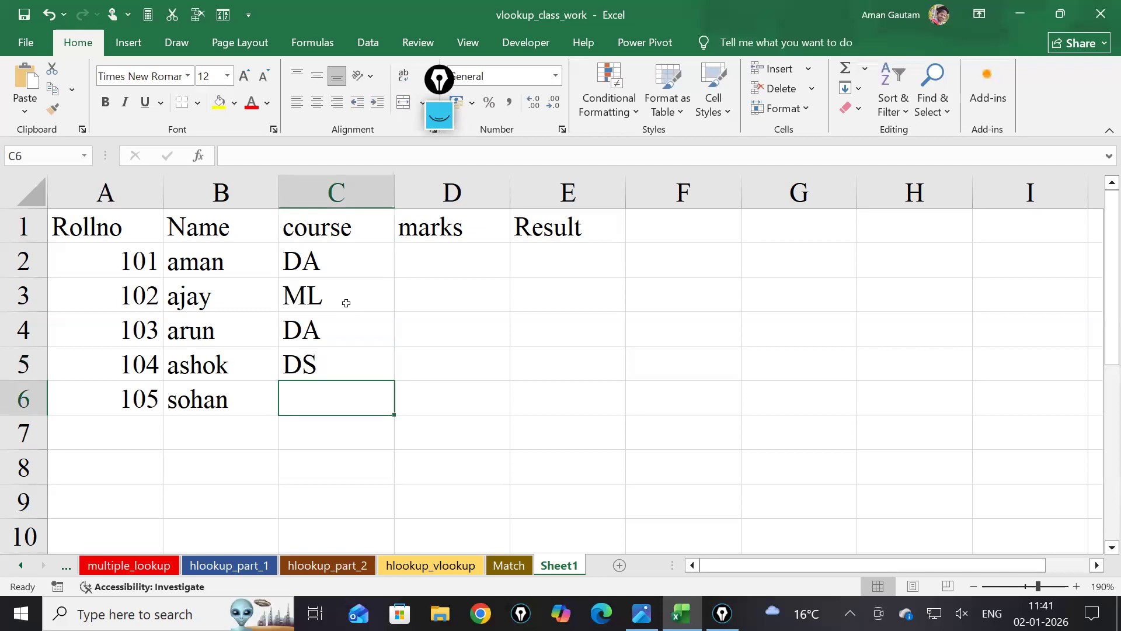
{"action": "type", "text": "DM"}
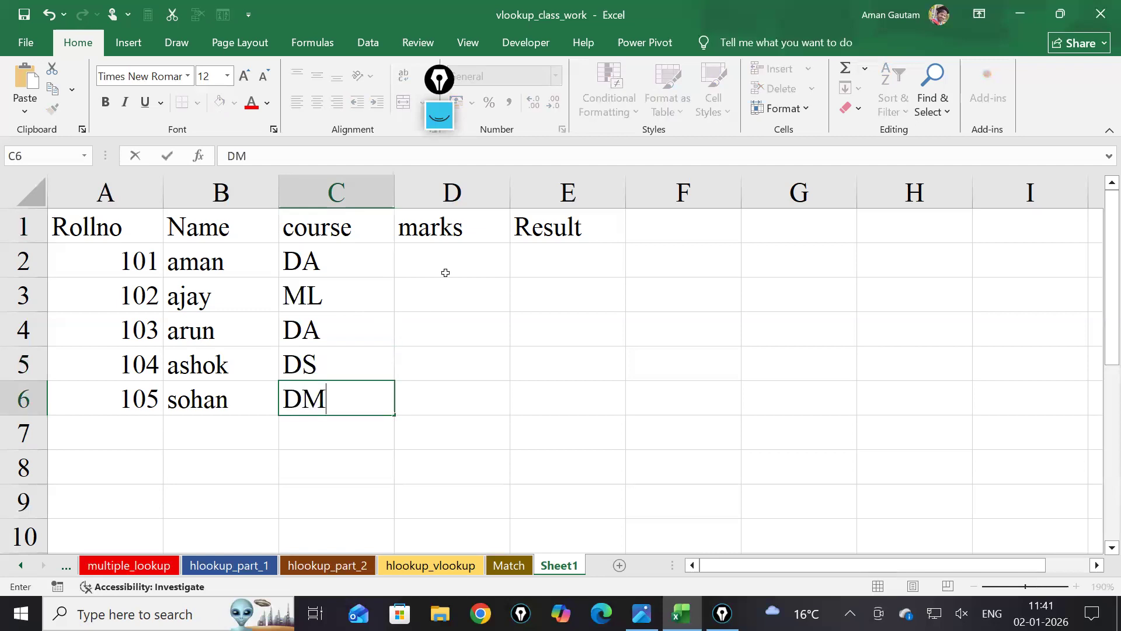
Fill the marks column from D2 to D6 with the series 20 to 24
{"action": "left_click", "coordinate": [448, 272]}
{"action": "type", "text": "20"}
{"action": "key", "text": "Return"}
{"action": "left_click", "coordinate": [480, 257]}
{"action": "left_click_drag", "start_coordinate": [515, 277], "coordinate": [511, 402]}
Enter the results Pass, Fail, Pass, Fail and Pass in cells E2 to E6
{"action": "left_click", "coordinate": [580, 268]}
{"action": "type", "text": "Pass"}
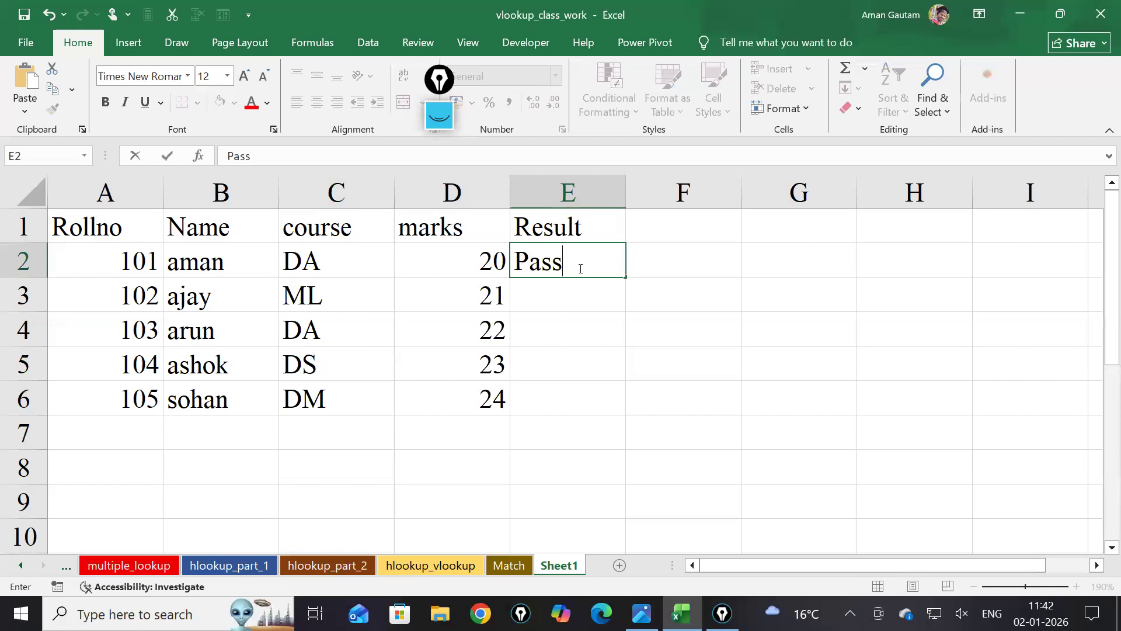
{"action": "key", "text": "Return"}
{"action": "type", "text": "Fail"}
{"action": "key", "text": "Return"}
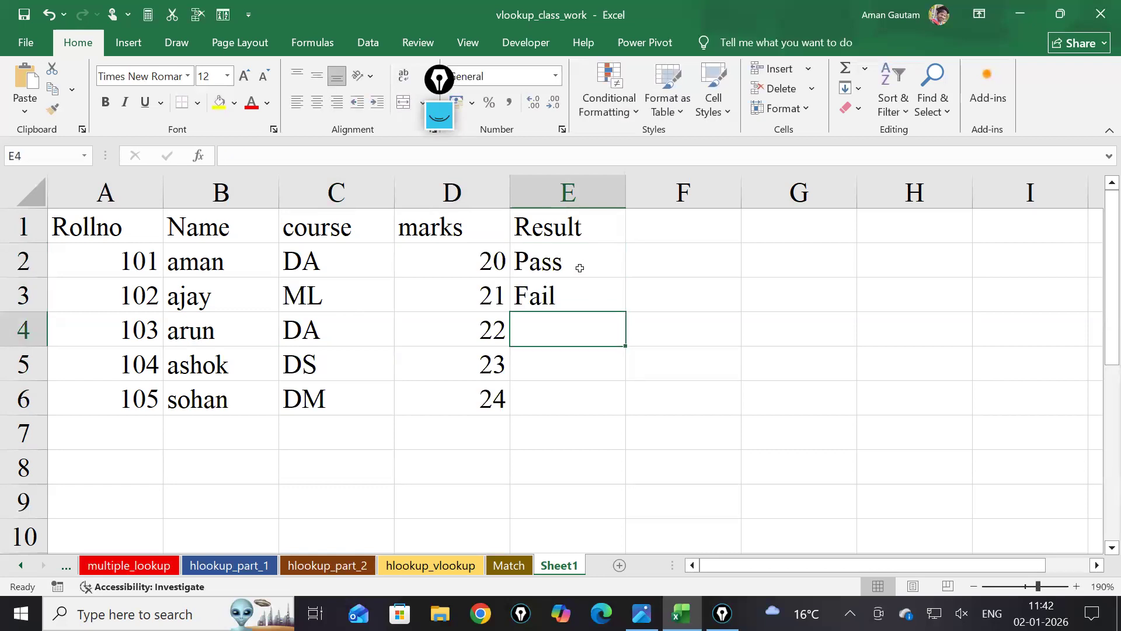
{"action": "type", "text": "Pass"}
{"action": "key", "text": "Return"}
{"action": "type", "text": "Fail"}
{"action": "key", "text": "Return"}
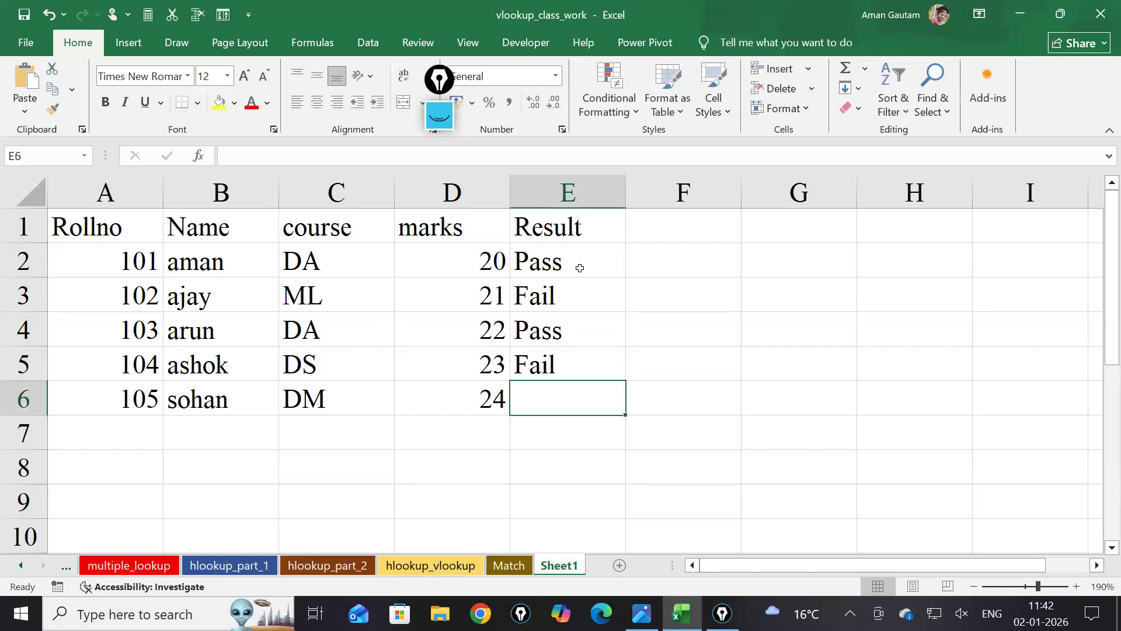
{"action": "type", "text": "Pass"}
{"action": "key", "text": "Return"}
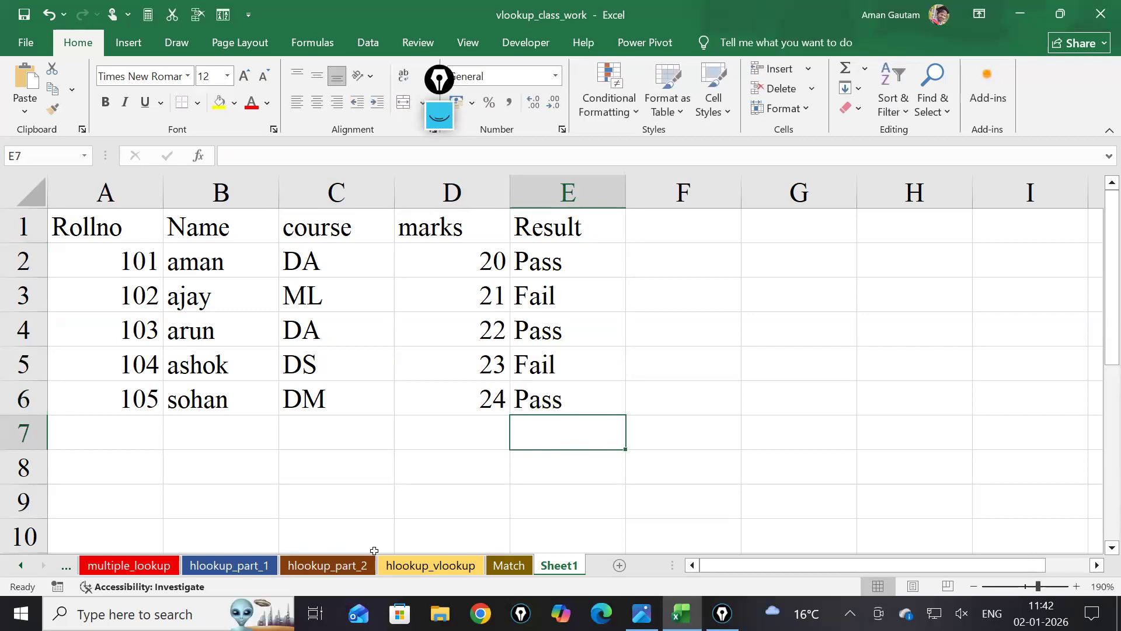
Center the contents of the whole student table, A1 to E6, horizontally
{"action": "left_click", "coordinate": [139, 501]}
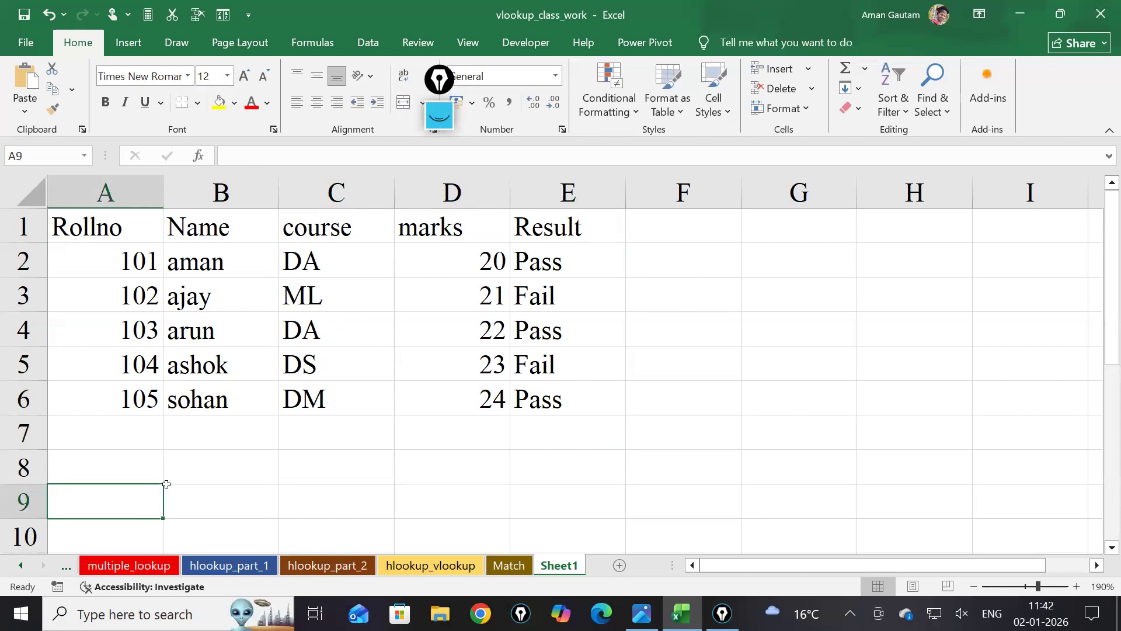
{"action": "scroll", "coordinate": [165, 483], "scroll_direction": "down", "scroll_amount": 1}
{"action": "left_click_drag", "start_coordinate": [91, 210], "coordinate": [480, 379]}
{"action": "left_click", "coordinate": [317, 102]}
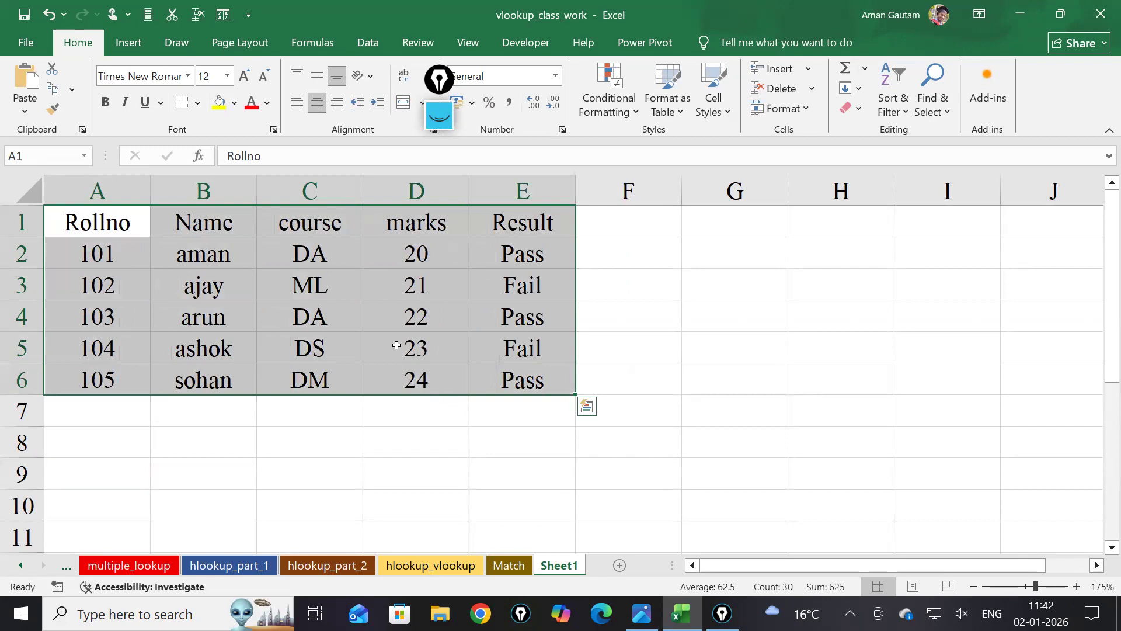
Fill the header row A1 to E1 with a medium light blue theme color
{"action": "left_click", "coordinate": [230, 240]}
{"action": "left_click_drag", "start_coordinate": [94, 222], "coordinate": [522, 222]}
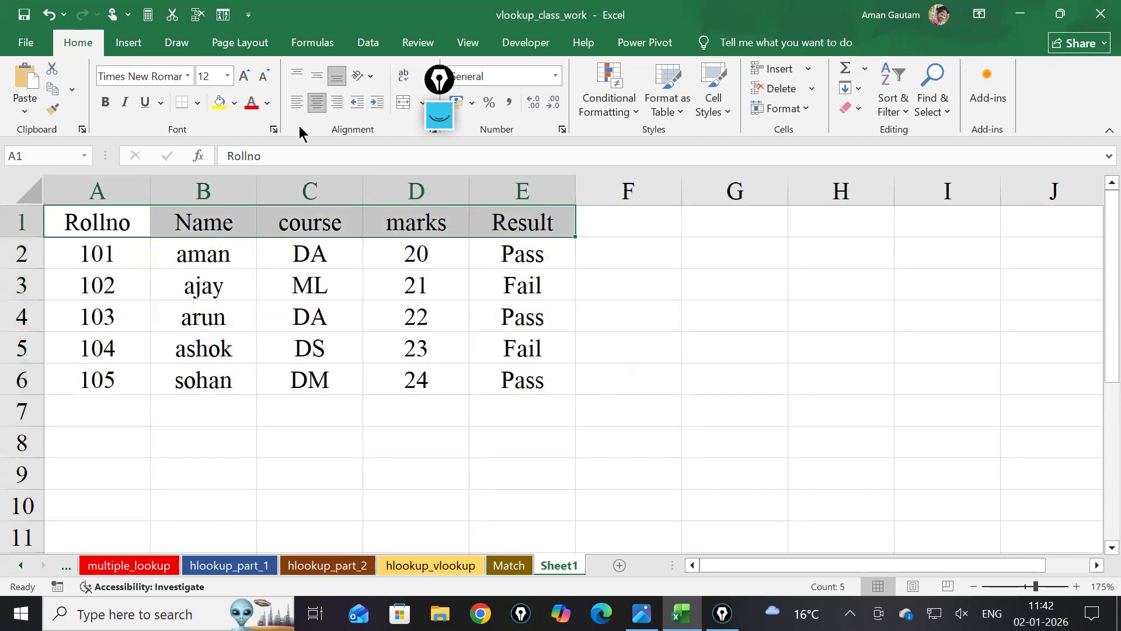
{"action": "left_click", "coordinate": [234, 103]}
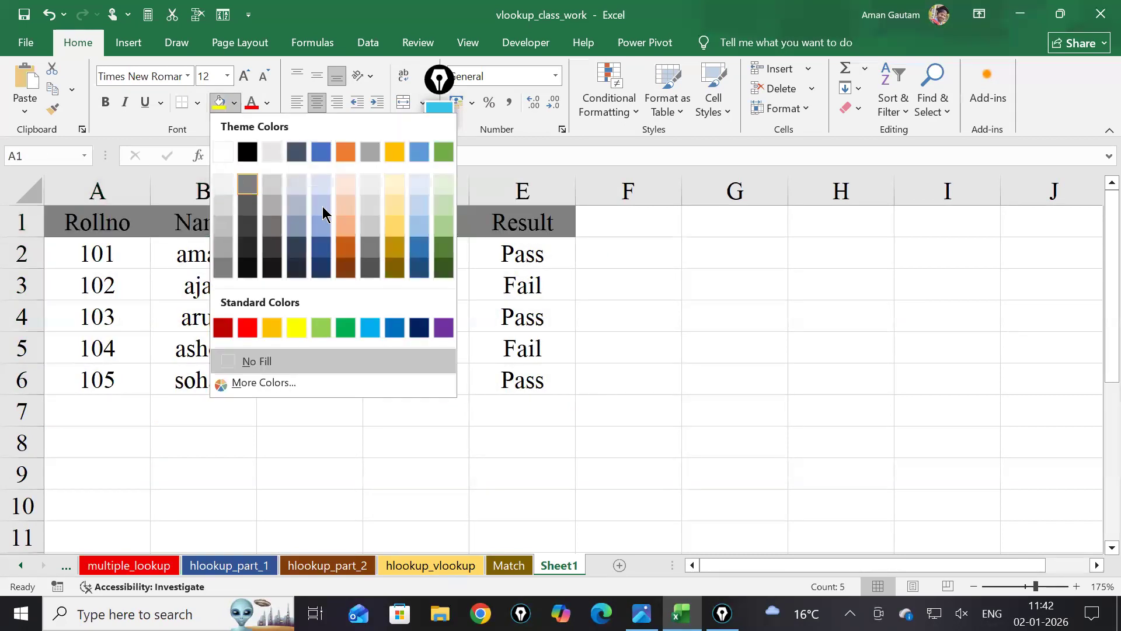
{"action": "left_click", "coordinate": [321, 226]}
Apply all borders to the student table in A1 to E6
{"action": "left_click_drag", "start_coordinate": [68, 221], "coordinate": [549, 386]}
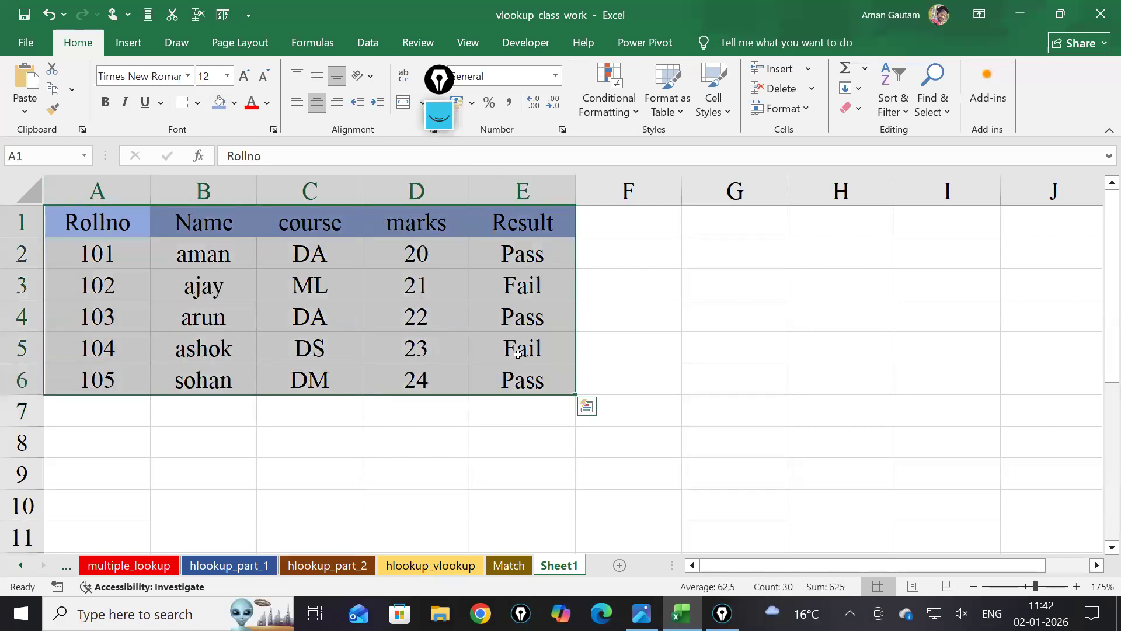
{"action": "left_click", "coordinate": [197, 103]}
{"action": "left_click", "coordinate": [225, 255]}
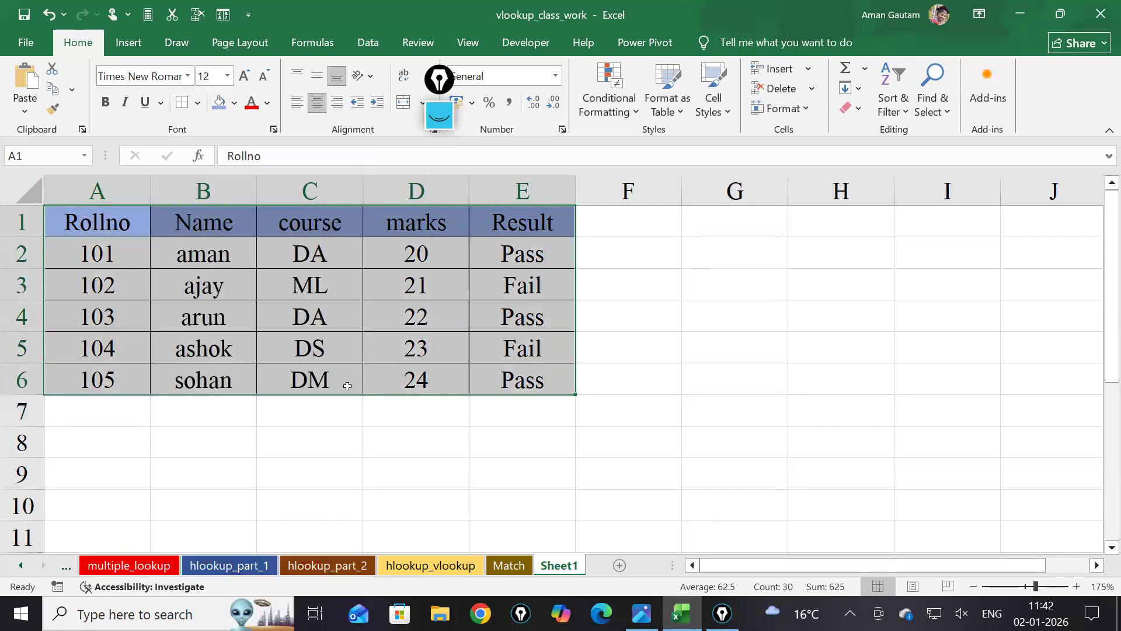
{"action": "left_click", "coordinate": [356, 446]}
Enter the label RollNo in cell A8 and the roll number 101 in A9 below it
{"action": "left_click", "coordinate": [120, 454]}
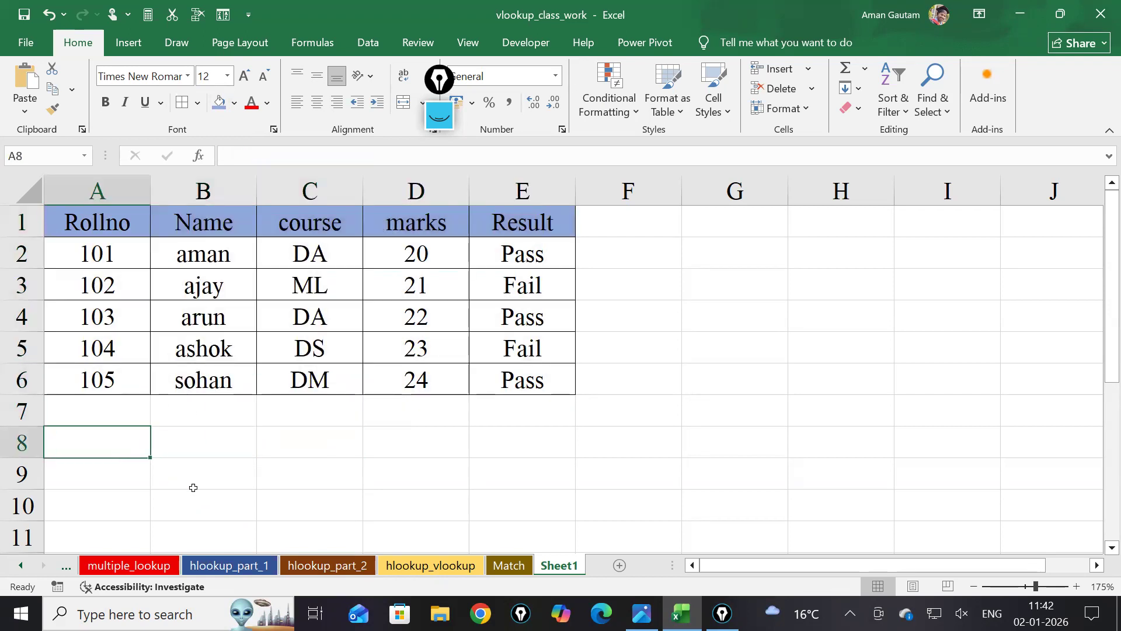
{"action": "type", "text": "Roll"}
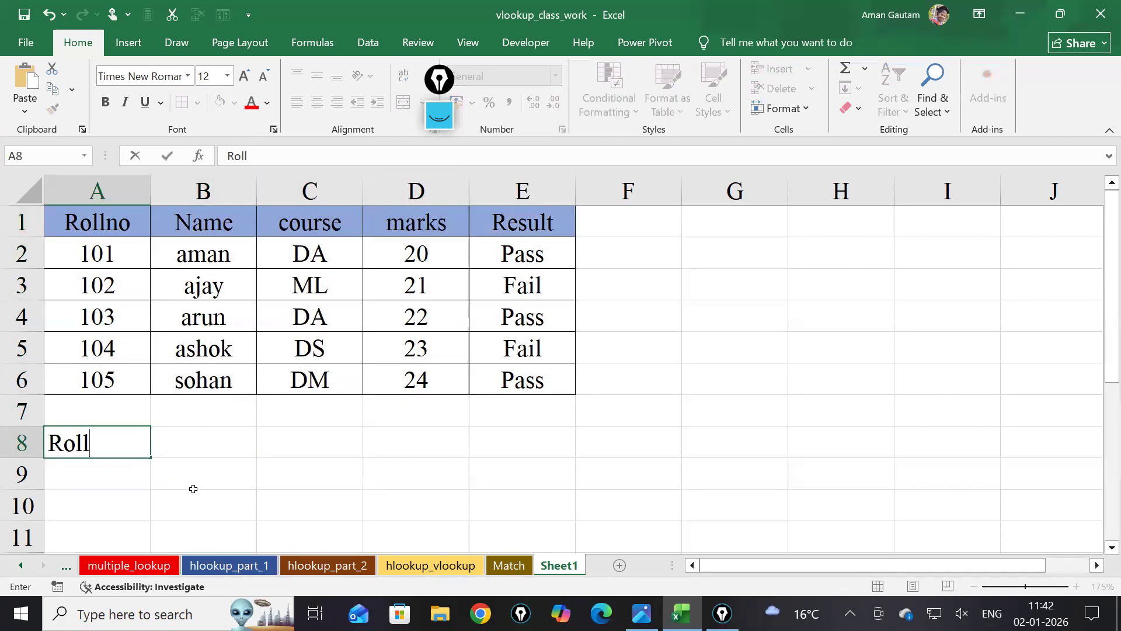
{"action": "type", "text": "No"}
{"action": "key", "text": "Return"}
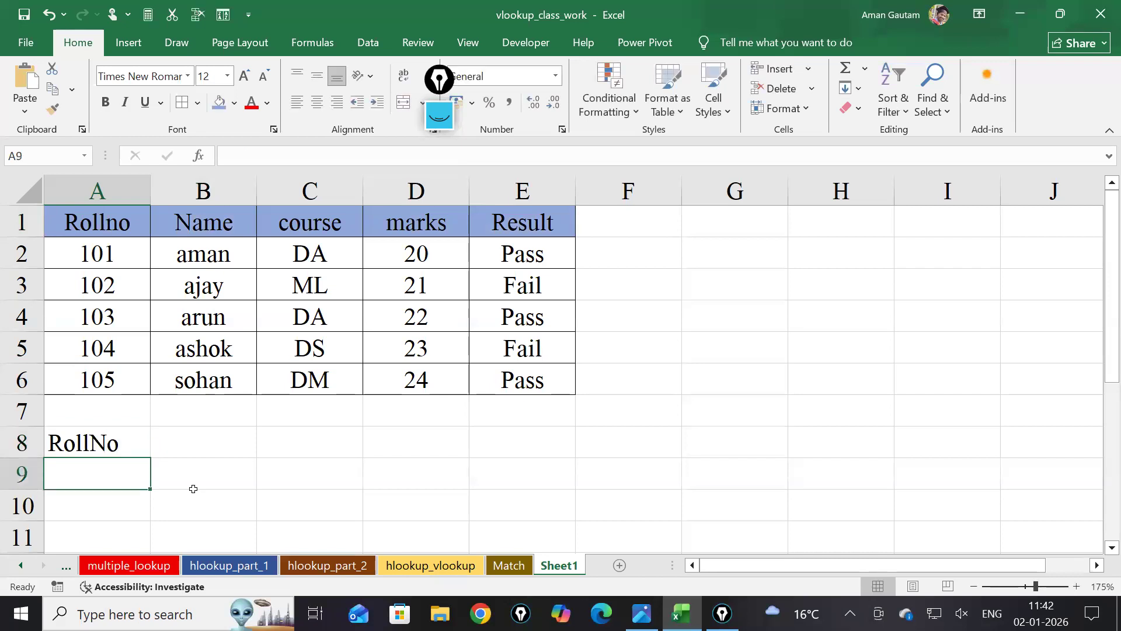
{"action": "type", "text": "D"}
{"action": "key", "text": "BackSpace"}
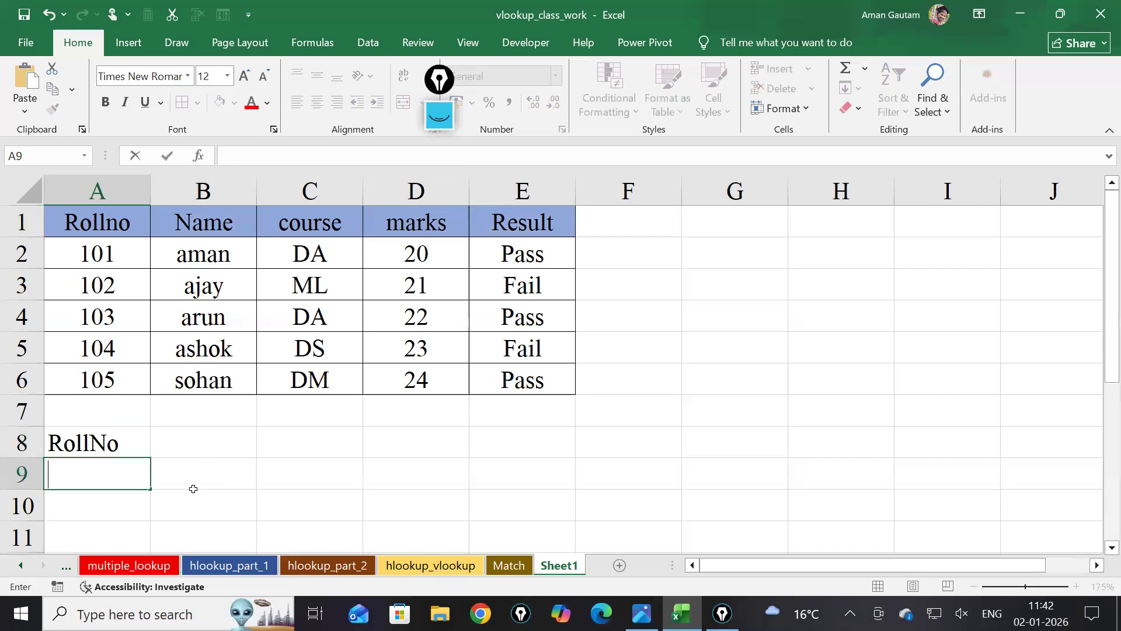
{"action": "type", "text": "101"}
{"action": "key", "text": "Return"}
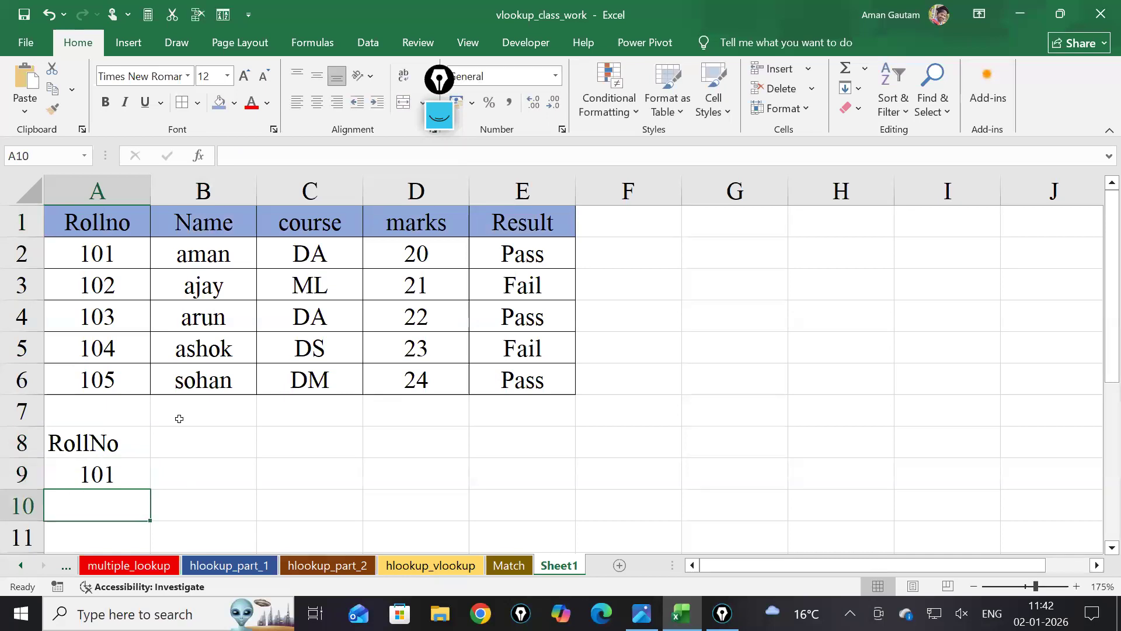
Change the roll number in cell A9 to 103
{"action": "double_click", "coordinate": [140, 464]}
{"action": "key", "text": "BackSpace"}
{"action": "type", "text": "3"}
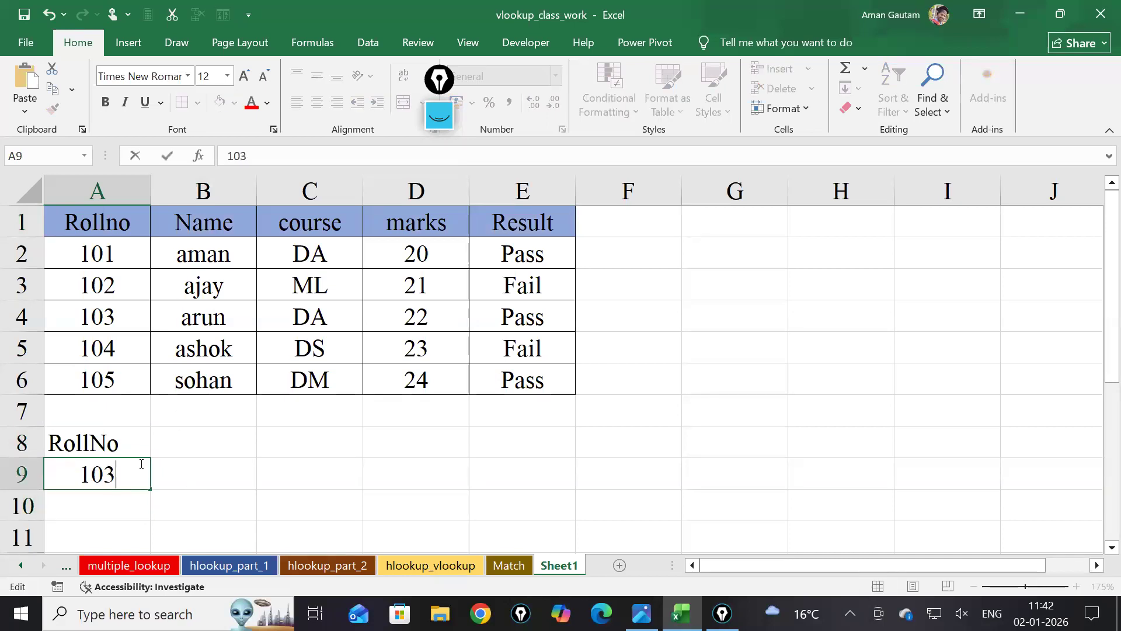
{"action": "key", "text": "Return"}
Fill cell B9, beside the lookup roll number, with the same blue as the header row
{"action": "left_click", "coordinate": [225, 464]}
{"action": "left_click", "coordinate": [241, 455]}
{"action": "left_click", "coordinate": [239, 471]}
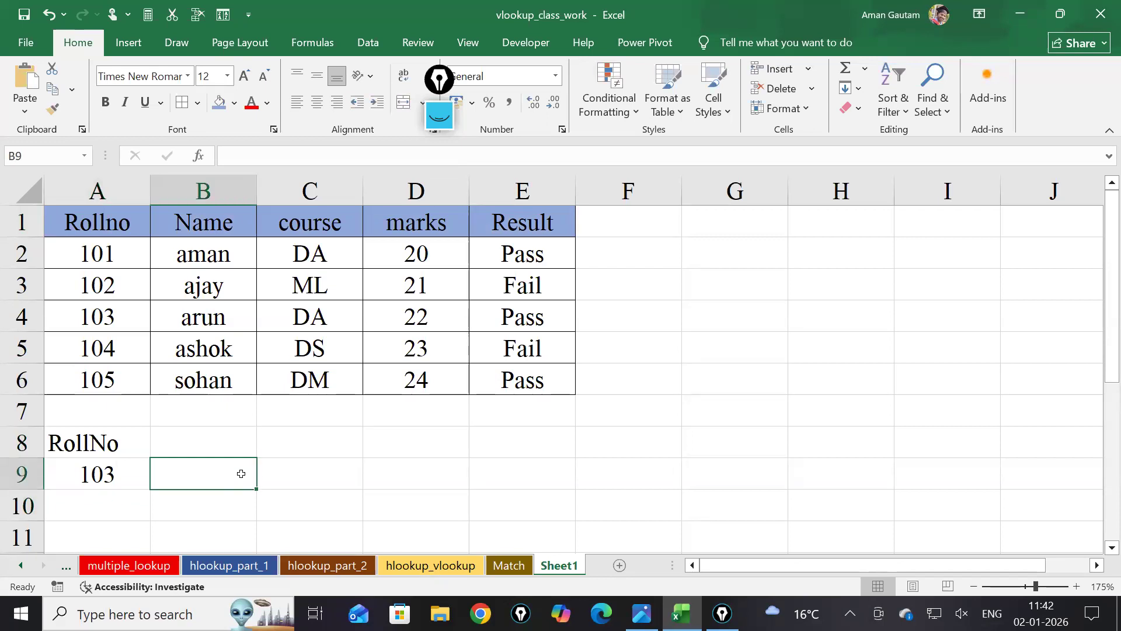
{"action": "left_click", "coordinate": [219, 102]}
{"action": "left_click", "coordinate": [266, 475]}
{"action": "left_click", "coordinate": [231, 476]}
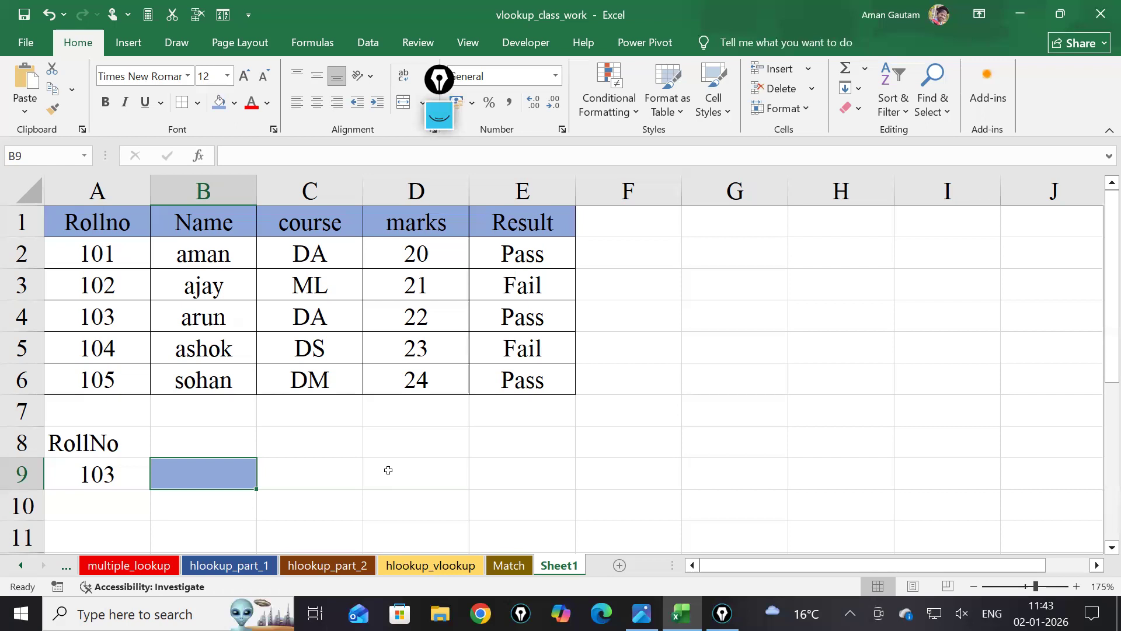
{"action": "scroll", "coordinate": [884, 459], "scroll_direction": "up", "scroll_amount": 2}
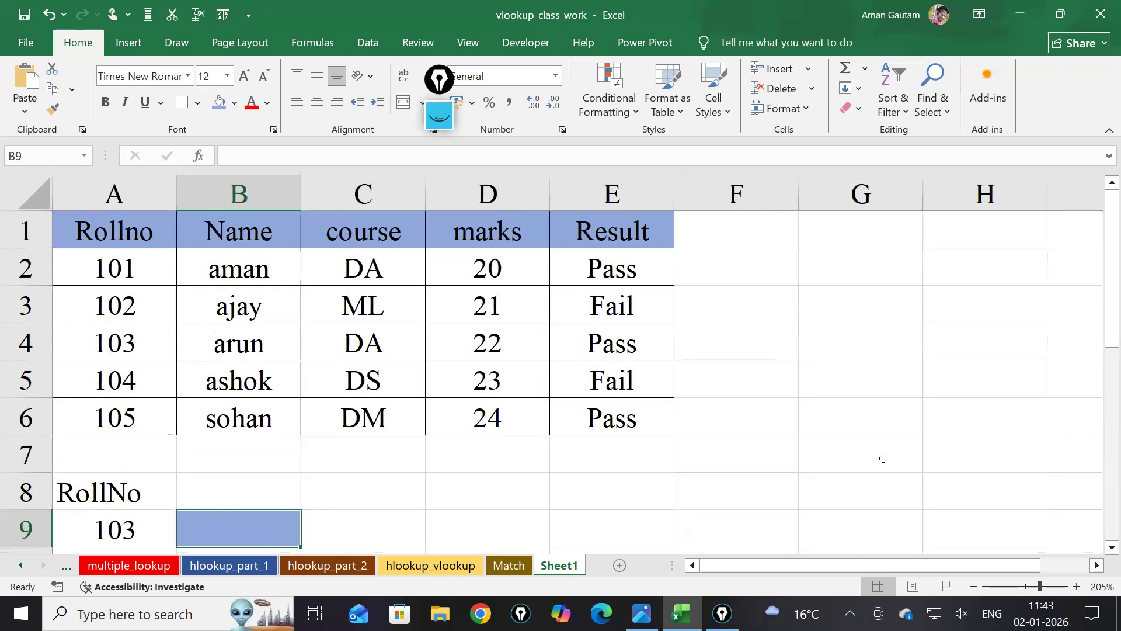
Fill cell D8 with the same light blue as the header row
{"action": "left_click", "coordinate": [411, 513]}
{"action": "left_click", "coordinate": [648, 485]}
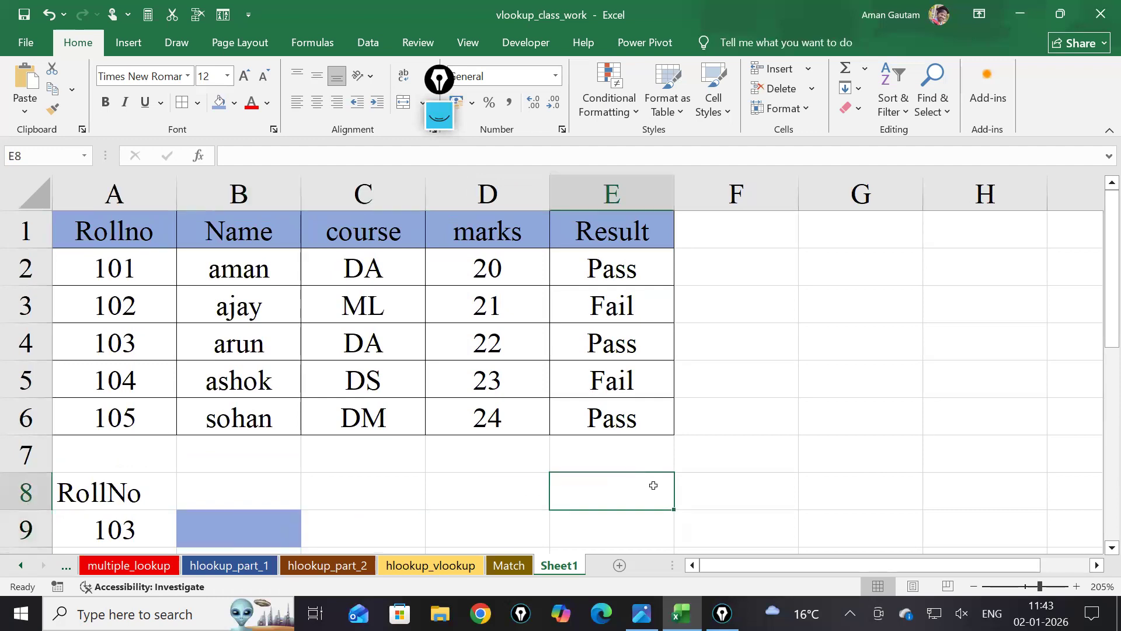
{"action": "left_click", "coordinate": [517, 496]}
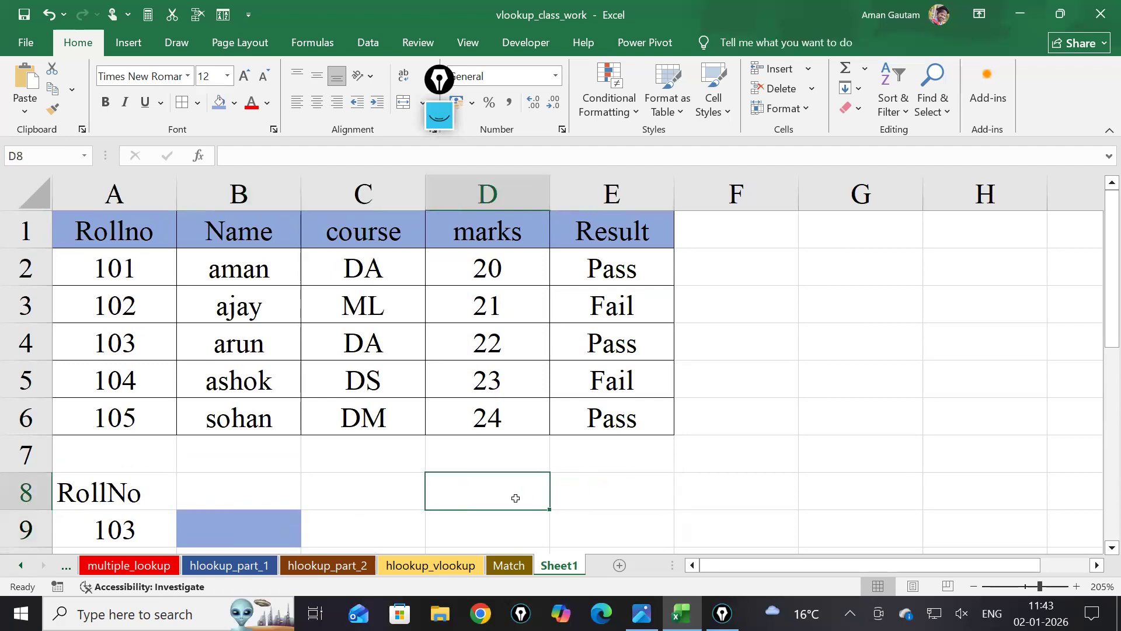
{"action": "left_click", "coordinate": [219, 102]}
Change the fill colour of cell B9 to white
{"action": "left_click", "coordinate": [260, 528]}
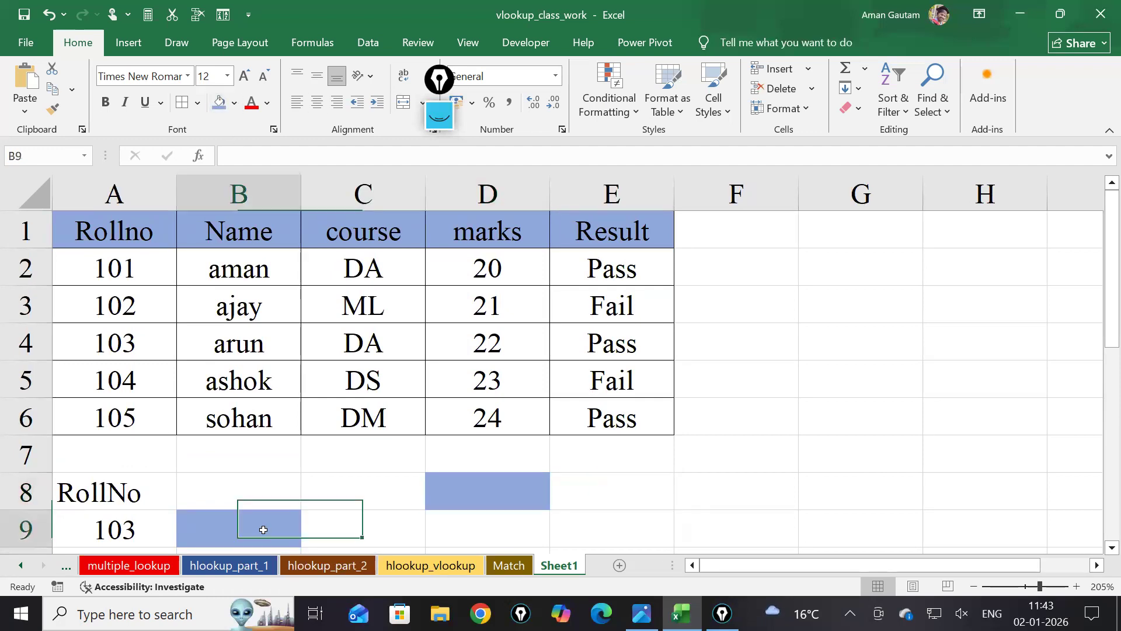
{"action": "left_click", "coordinate": [235, 103]}
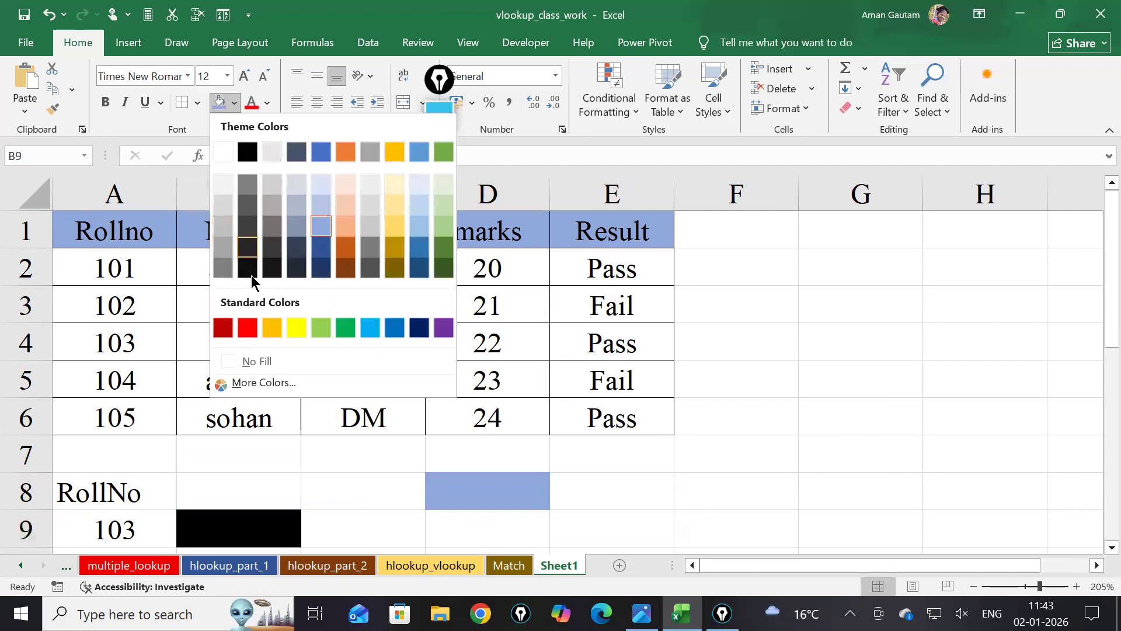
{"action": "left_click", "coordinate": [228, 151]}
Replace the blue fill of cell D8 with white
{"action": "left_click", "coordinate": [611, 468]}
{"action": "left_click", "coordinate": [545, 500]}
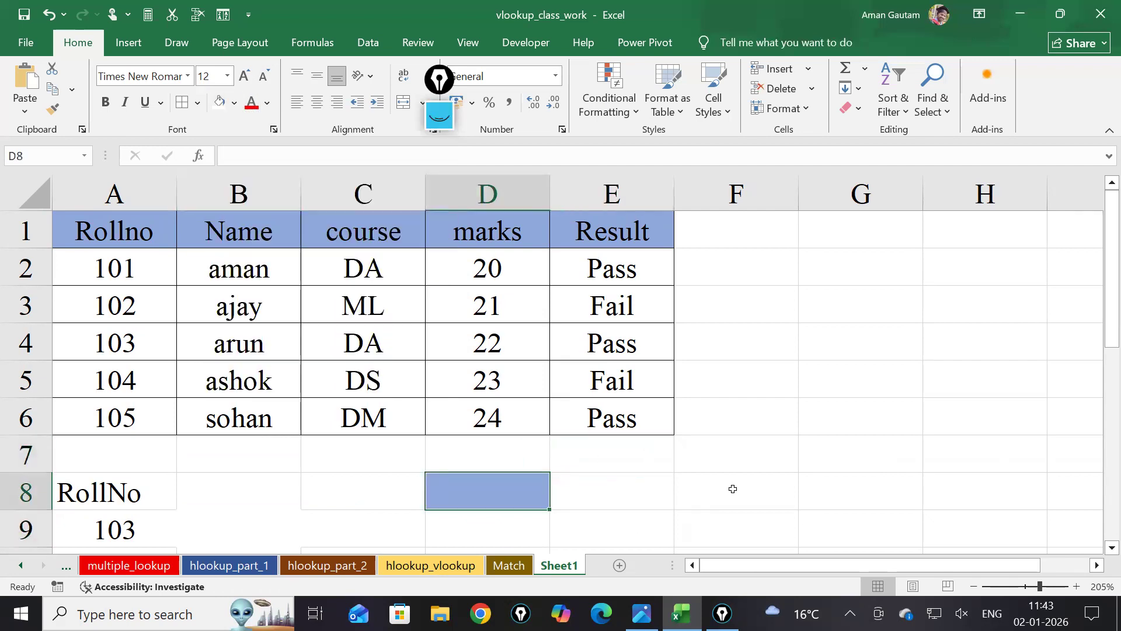
{"action": "scroll", "coordinate": [720, 481], "scroll_direction": "down", "scroll_amount": 1}
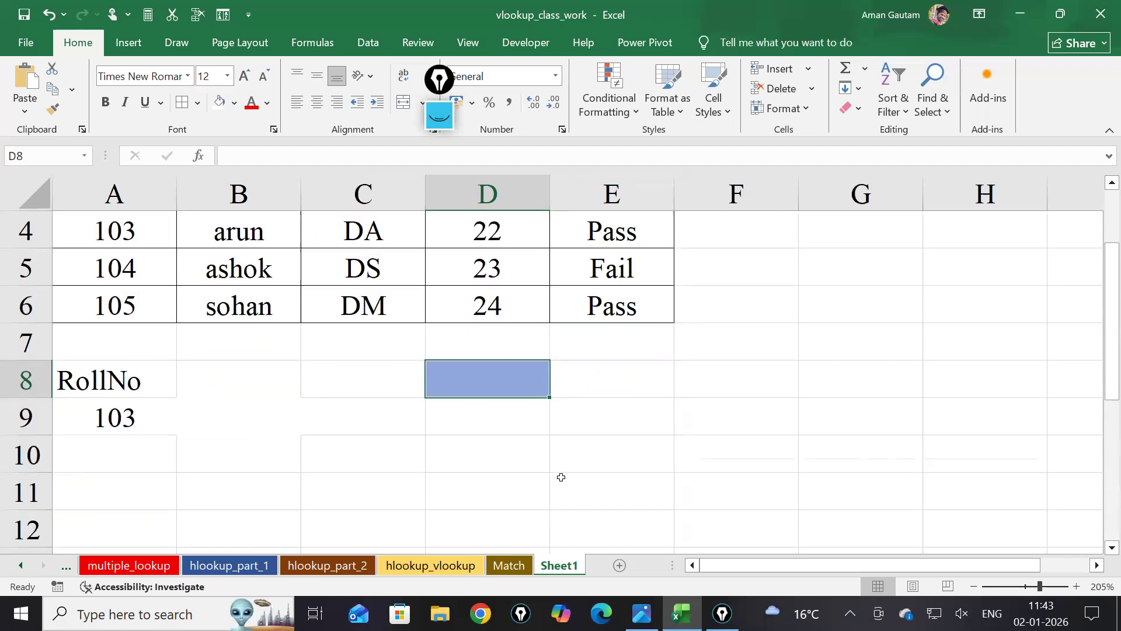
{"action": "scroll", "coordinate": [568, 481], "scroll_direction": "down", "scroll_amount": 1}
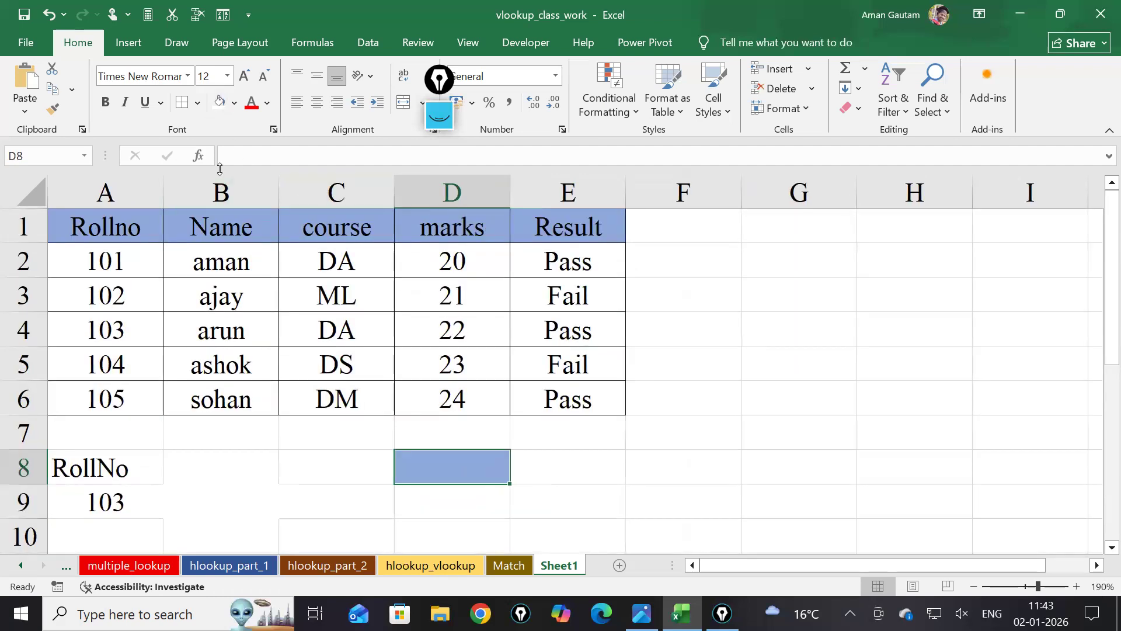
{"action": "left_click", "coordinate": [220, 102]}
Fill cell B9, beside the lookup roll number, with orange after trying dark blue-gray
{"action": "left_click", "coordinate": [222, 504]}
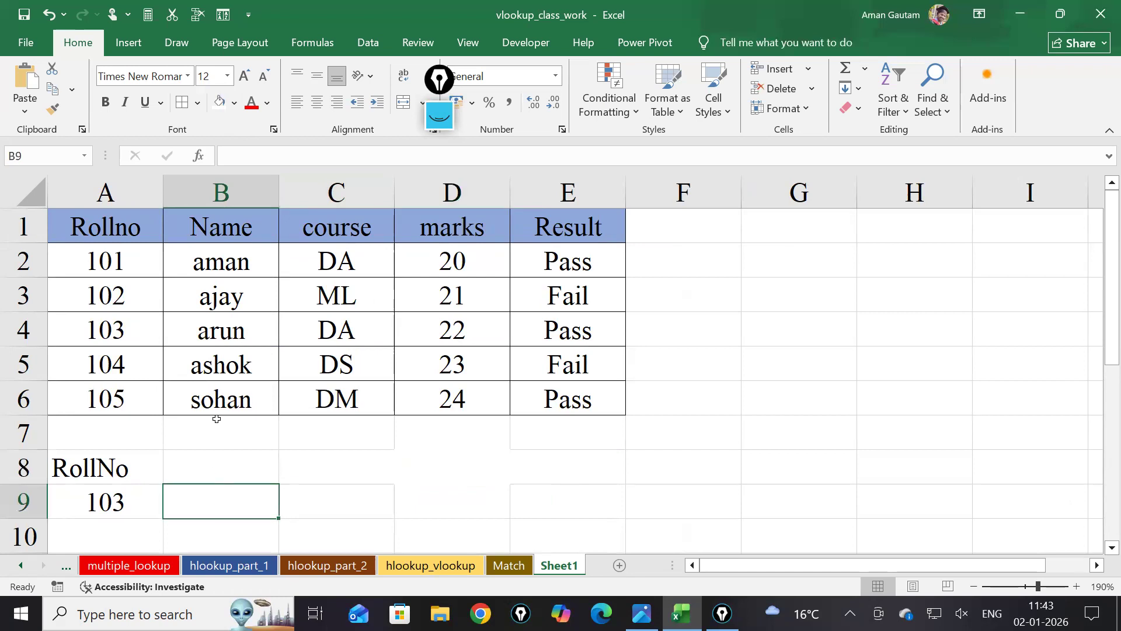
{"action": "left_click", "coordinate": [234, 103]}
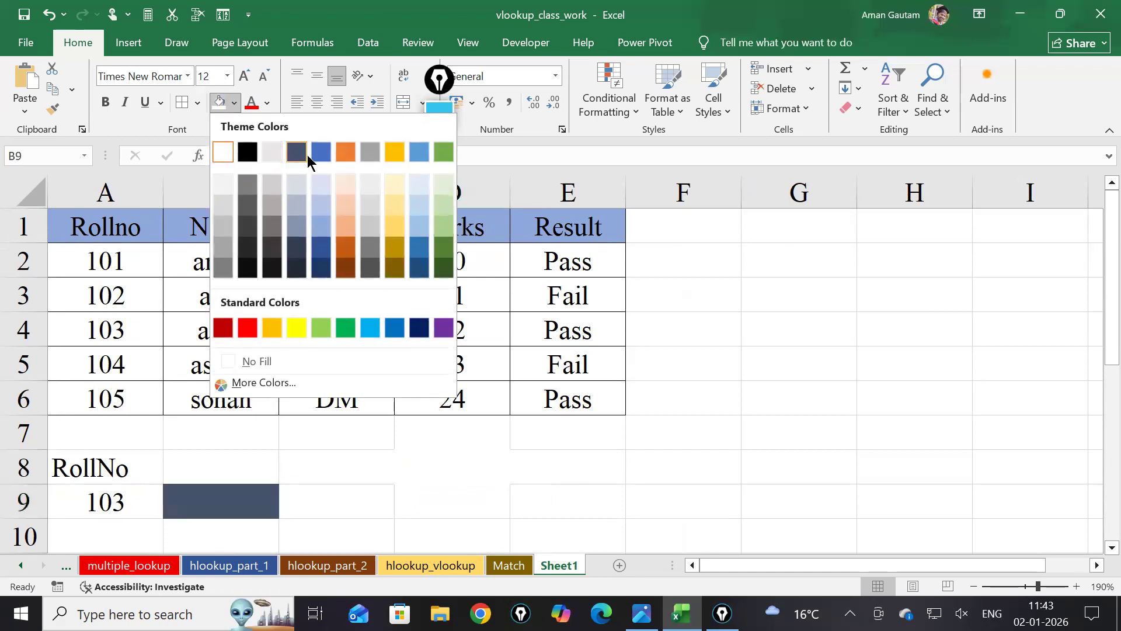
{"action": "left_click", "coordinate": [299, 153]}
{"action": "left_click", "coordinate": [234, 103]}
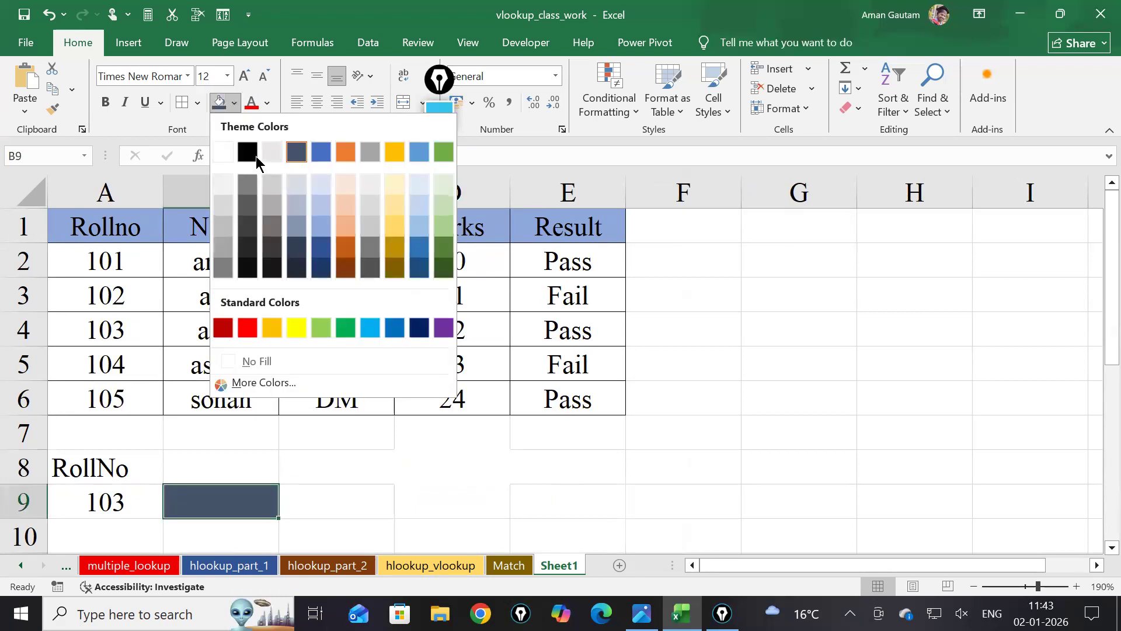
{"action": "left_click", "coordinate": [345, 155]}
{"action": "left_click", "coordinate": [609, 524]}
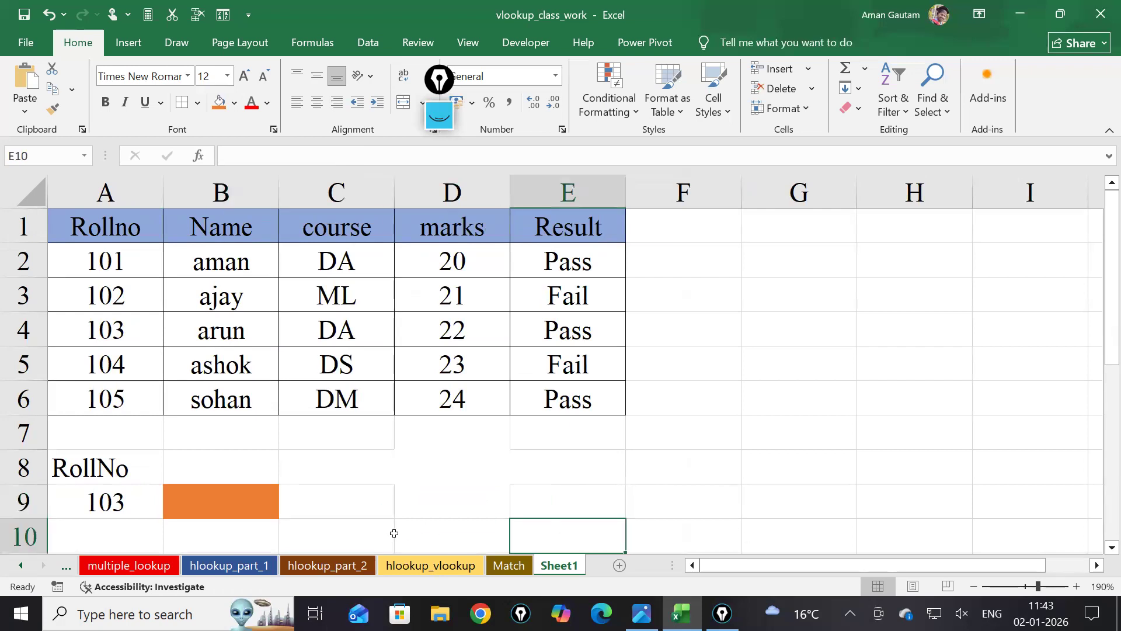
{"action": "left_click", "coordinate": [210, 491]}
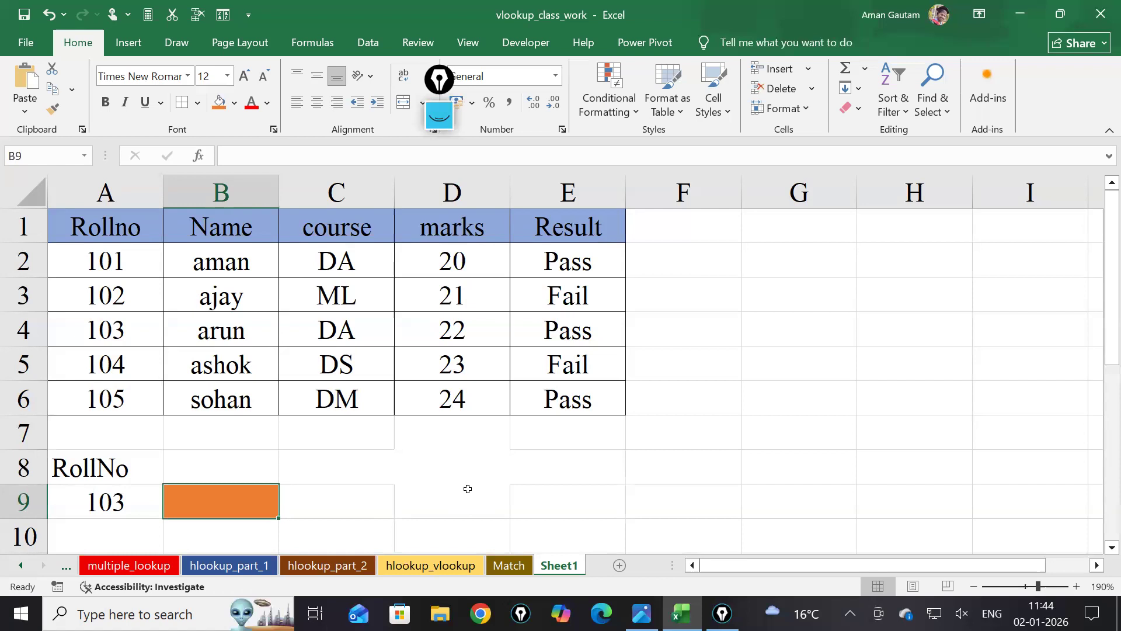
{"action": "left_click", "coordinate": [467, 488]}
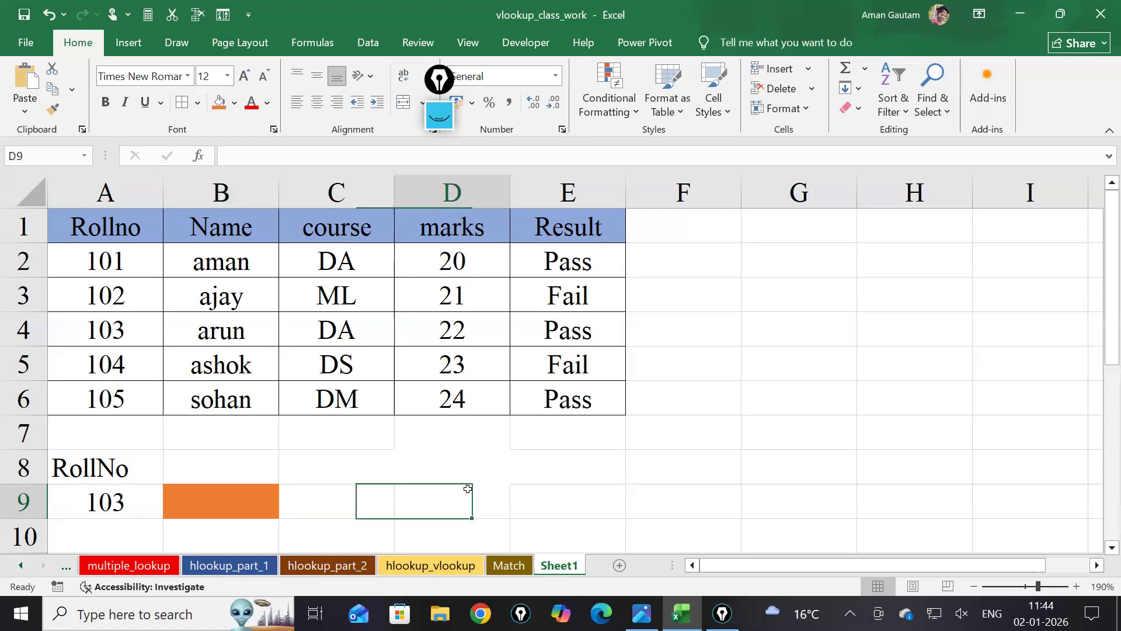
{"action": "left_click", "coordinate": [240, 494]}
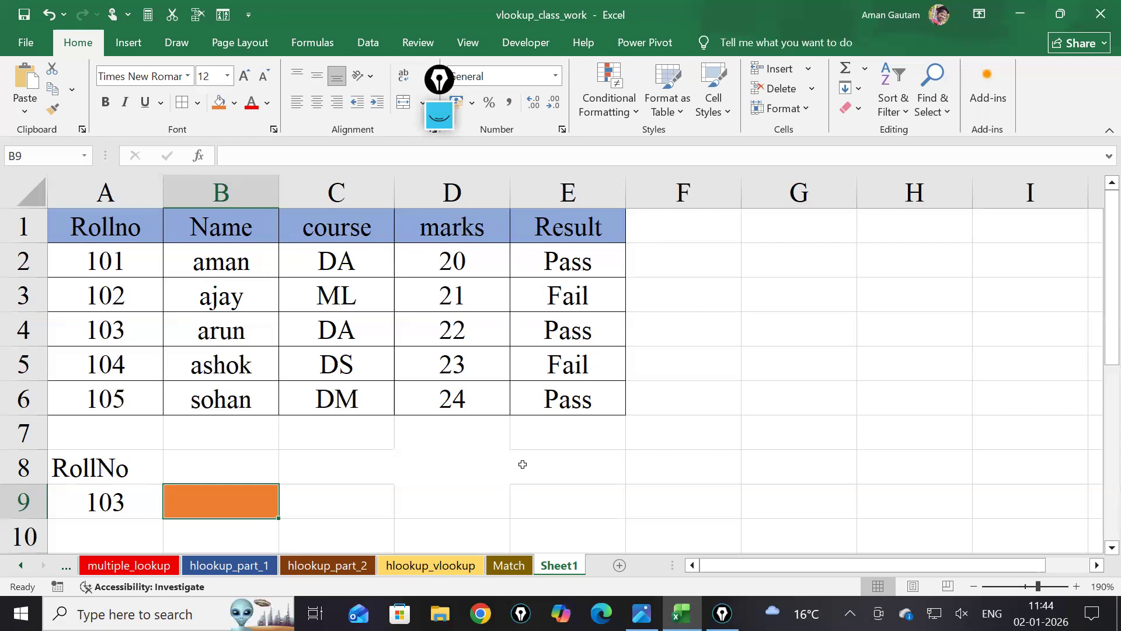
{"action": "left_click", "coordinate": [390, 492]}
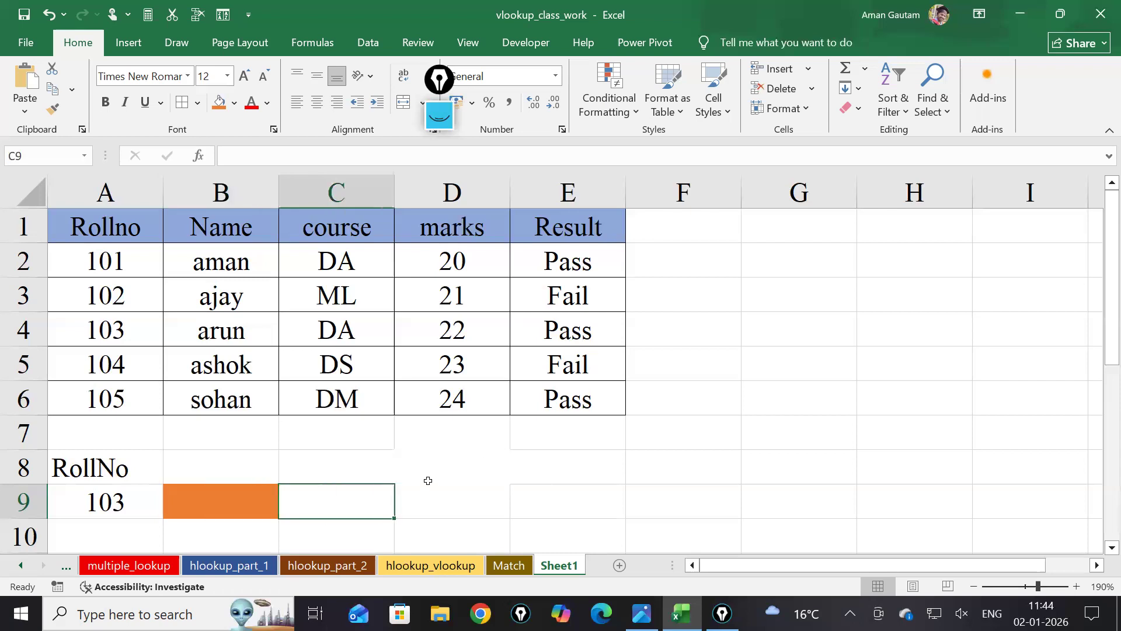
{"action": "left_click", "coordinate": [429, 476]}
Start a VLOOKUP formula in cell E8 with the absolute reference $A$9 as the lookup value
{"action": "left_click", "coordinate": [547, 479]}
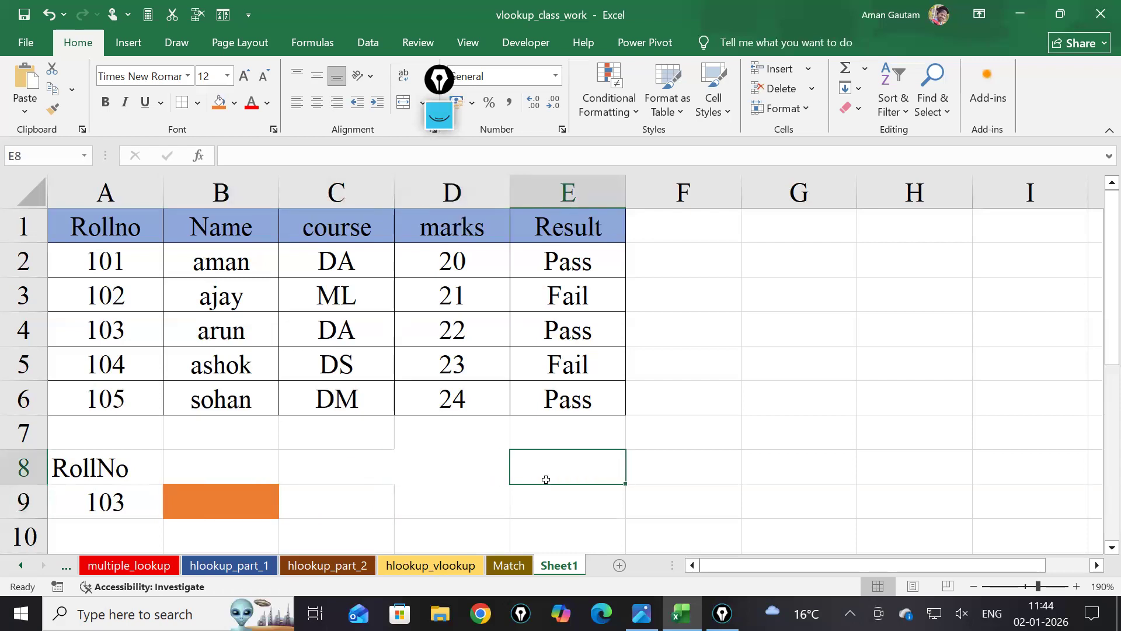
{"action": "type", "text": "=v"}
{"action": "type", "text": "l"}
{"action": "key", "text": "Tab"}
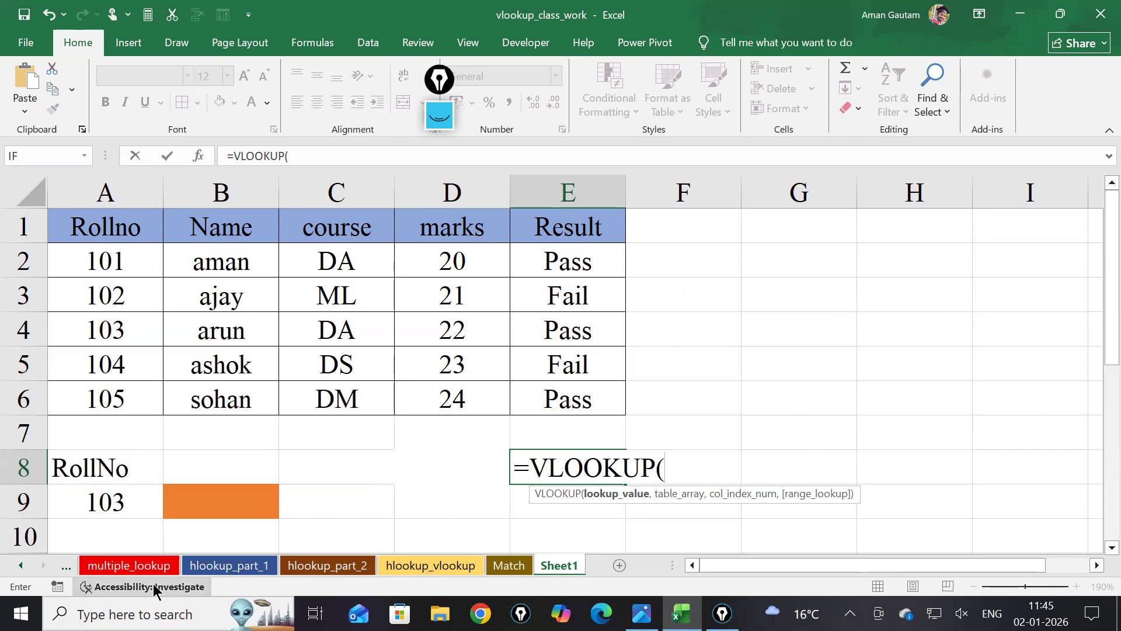
{"action": "left_click", "coordinate": [92, 508]}
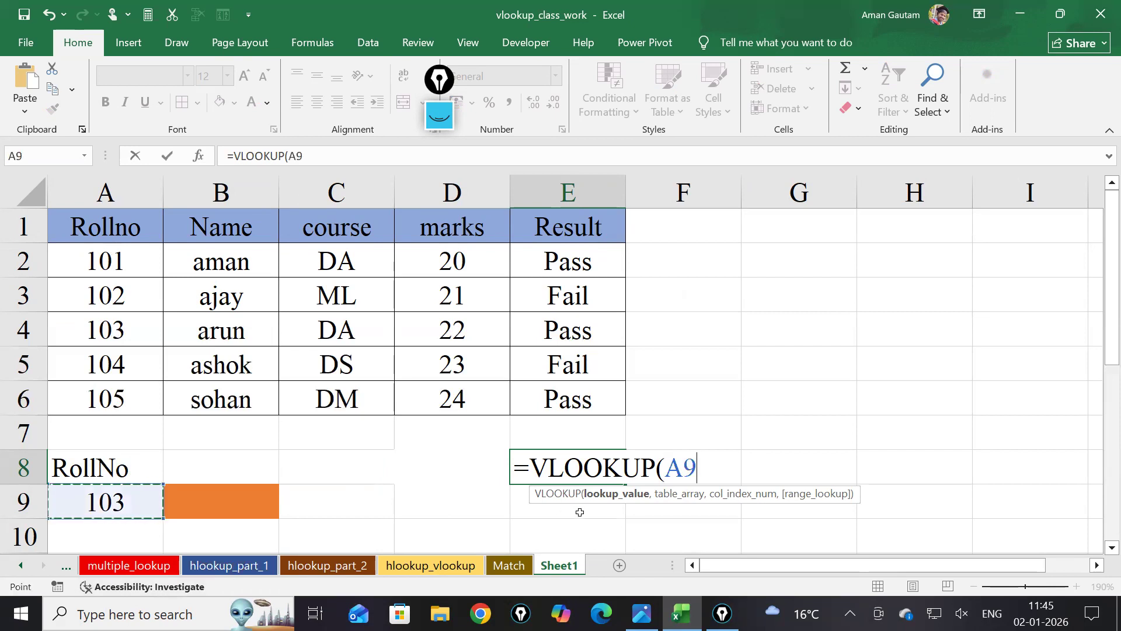
{"action": "key", "text": "F4"}
{"action": "type", "text": ","}
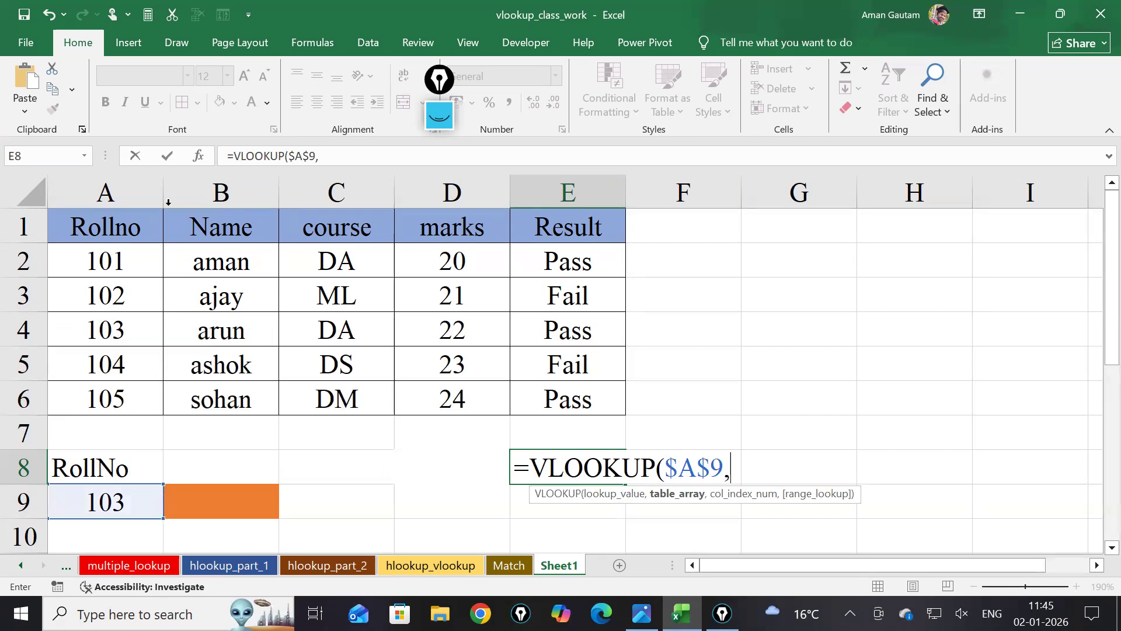
Complete the VLOOKUP in E8 with table array $A$1:$E$6, column index 4 and range lookup 0, and review the finished formula
{"action": "left_click_drag", "start_coordinate": [104, 228], "coordinate": [564, 402]}
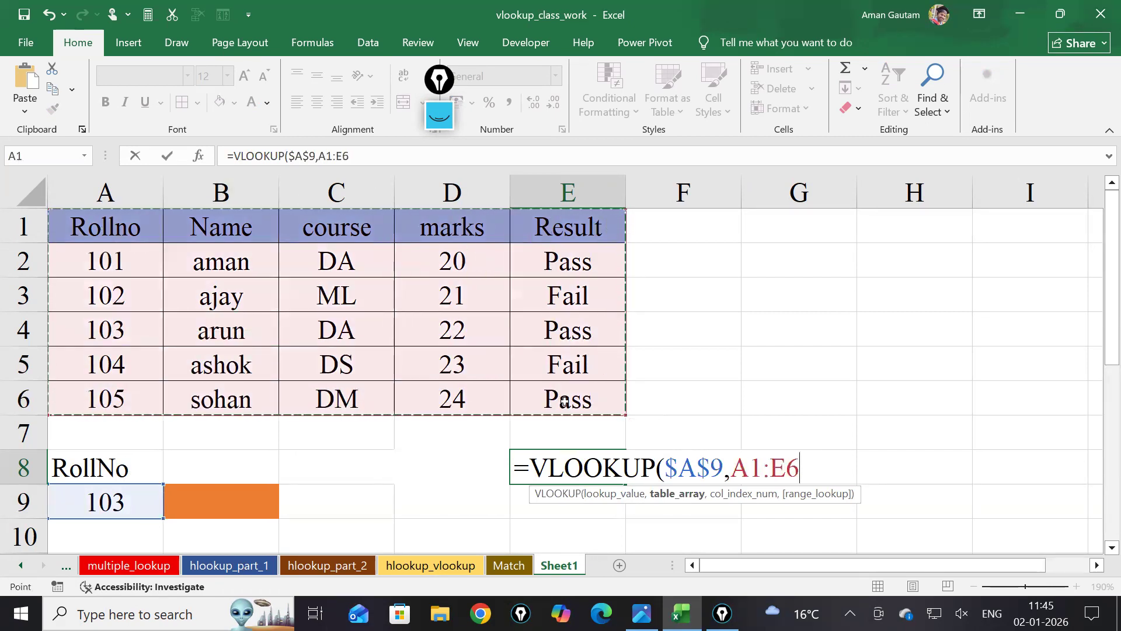
{"action": "key", "text": "F4"}
{"action": "type", "text": ","}
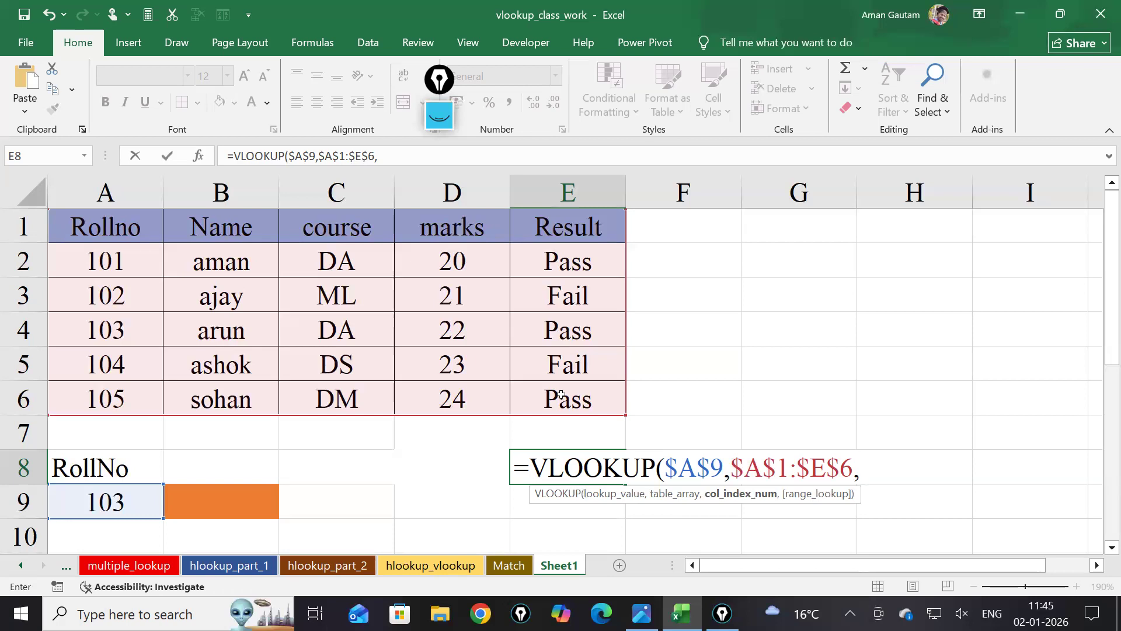
{"action": "type", "text": "4,0"}
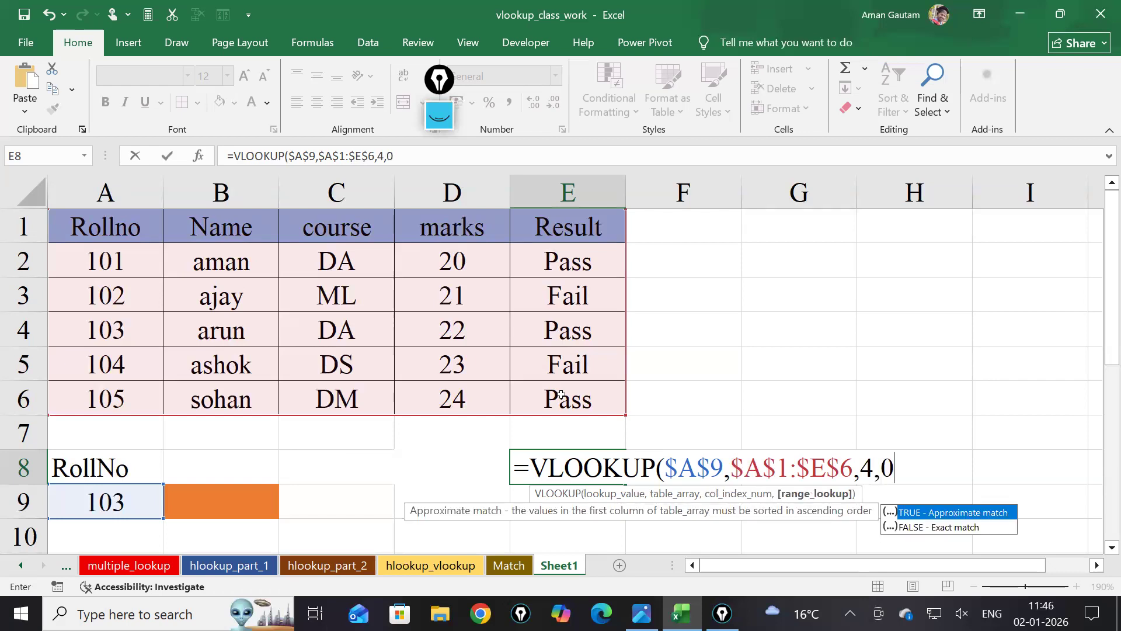
{"action": "type", "text": ")"}
{"action": "key", "text": "Return"}
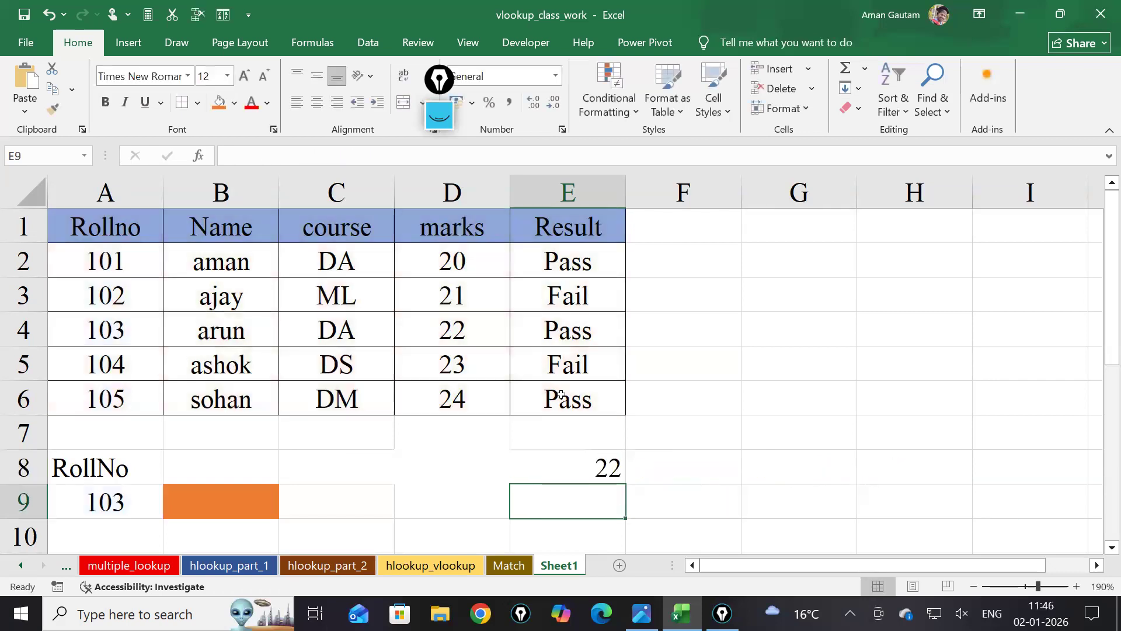
{"action": "double_click", "coordinate": [608, 469]}
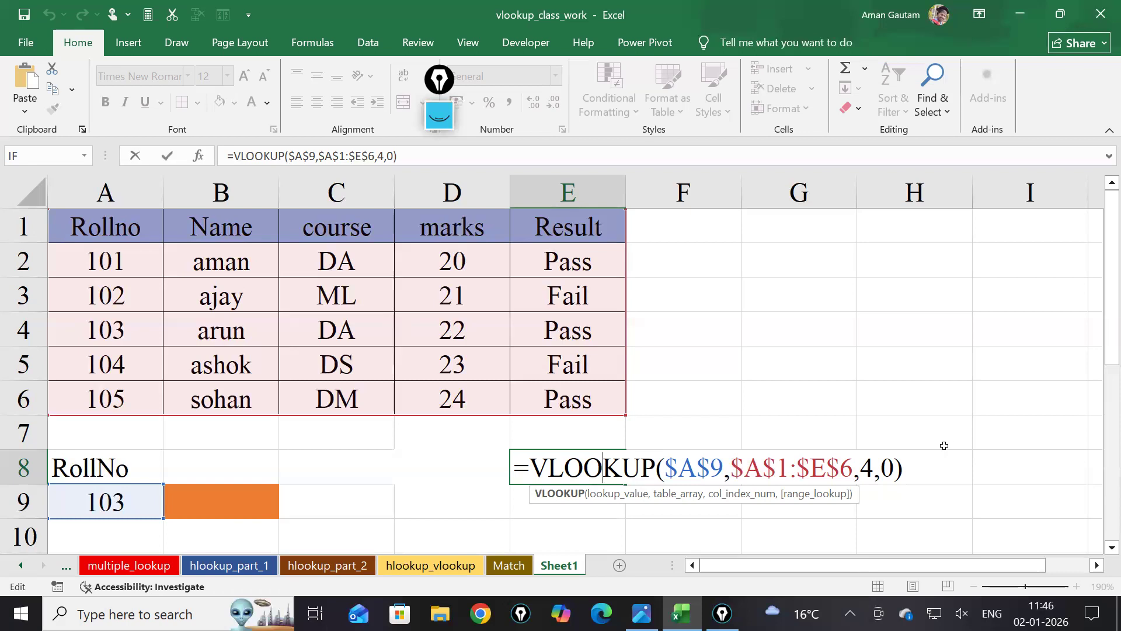
{"action": "key", "text": "Return"}
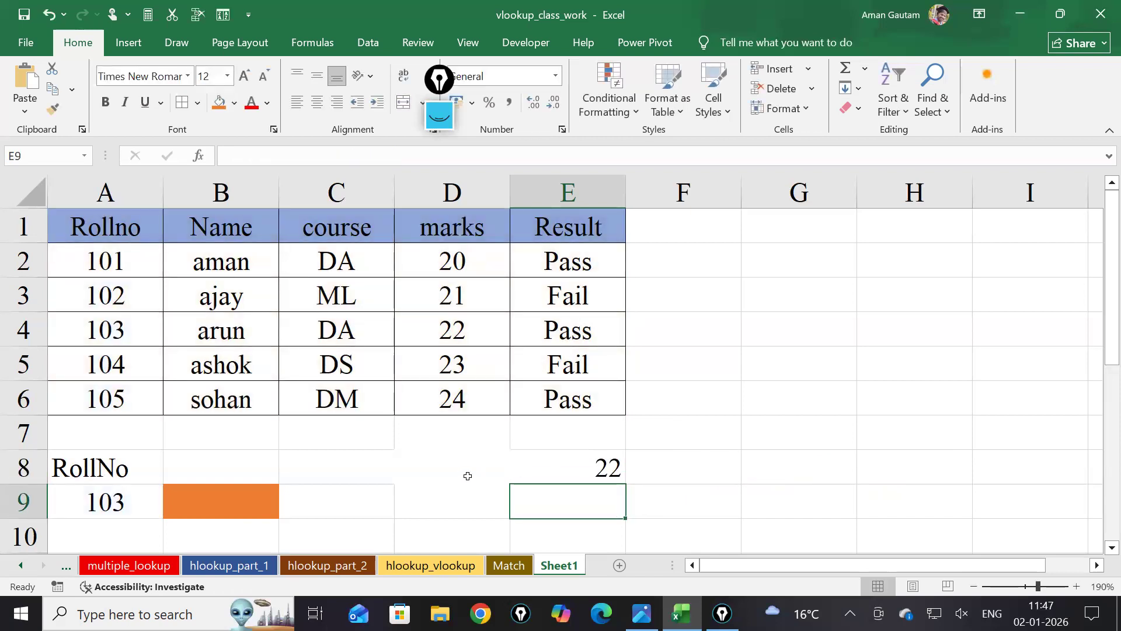
Enter the labels Name in cell B12 and Course in cell B13, below the lookup area
{"action": "scroll", "coordinate": [470, 478], "scroll_direction": "down", "scroll_amount": 1}
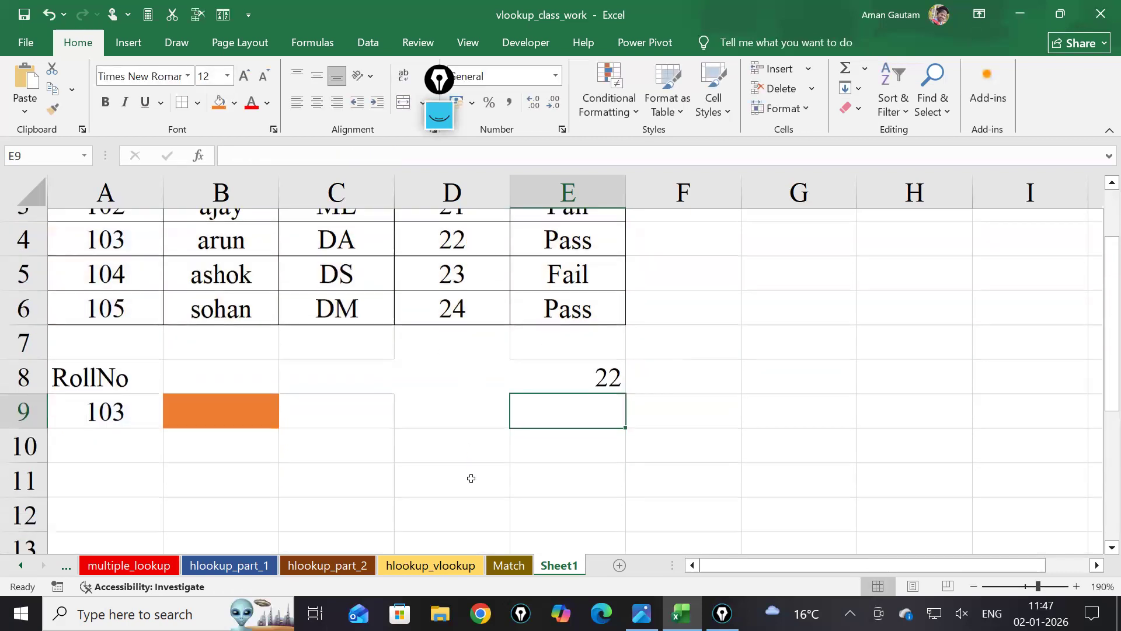
{"action": "left_click", "coordinate": [253, 476]}
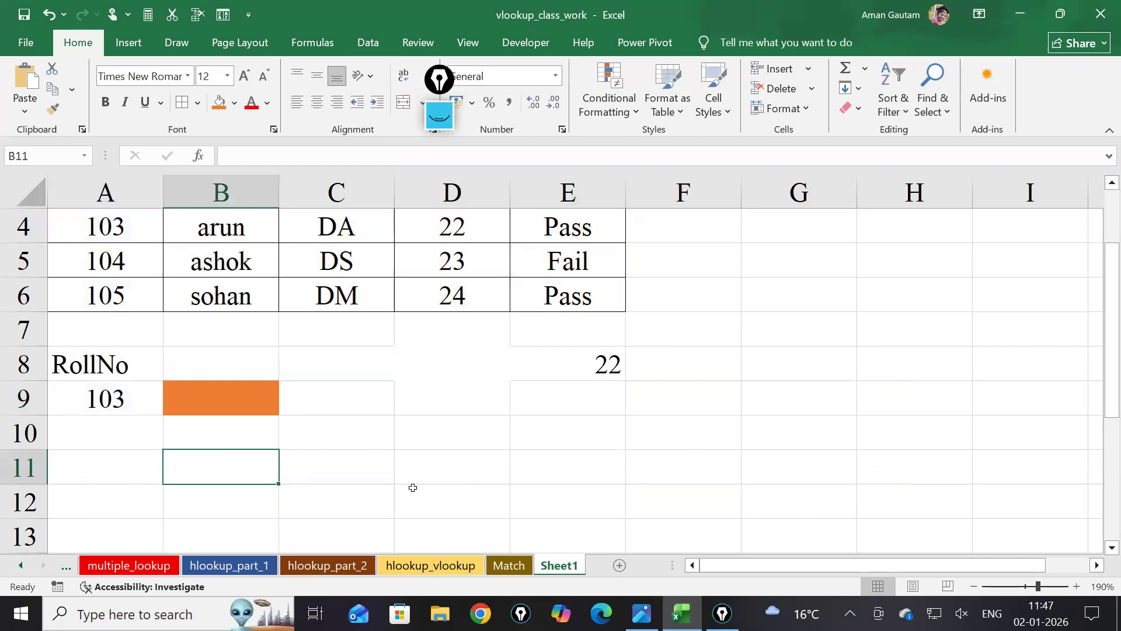
{"action": "scroll", "coordinate": [408, 485], "scroll_direction": "up", "scroll_amount": 1}
{"action": "scroll", "coordinate": [384, 479], "scroll_direction": "down", "scroll_amount": 2}
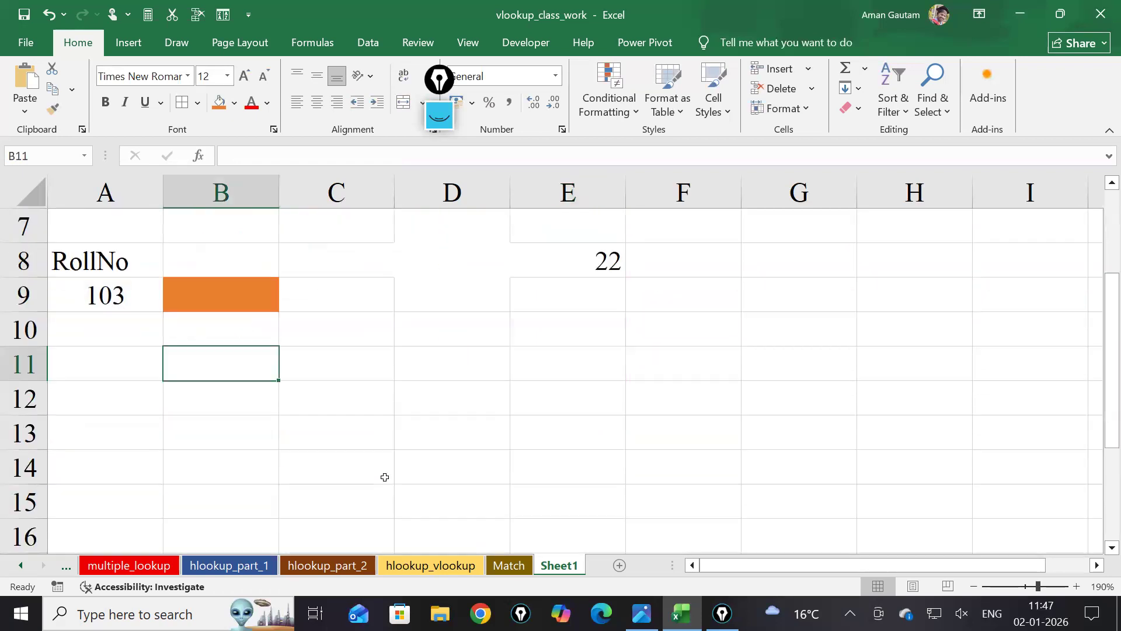
{"action": "type", "text": "D"}
{"action": "key", "text": "BackSpace"}
{"action": "key", "text": "Return"}
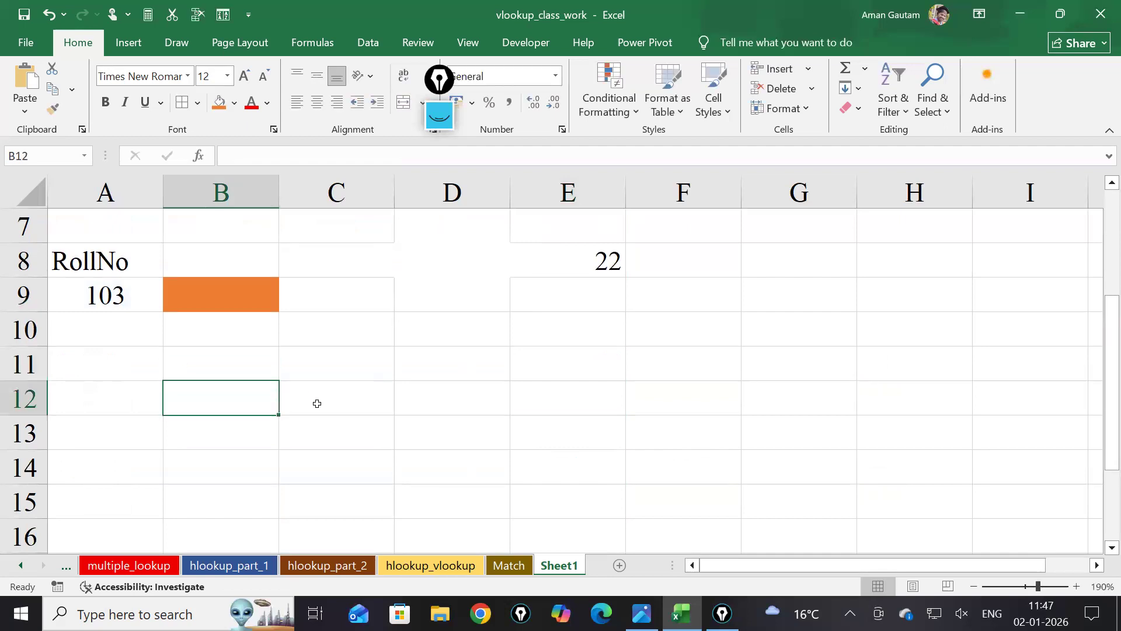
{"action": "type", "text": "Nam"}
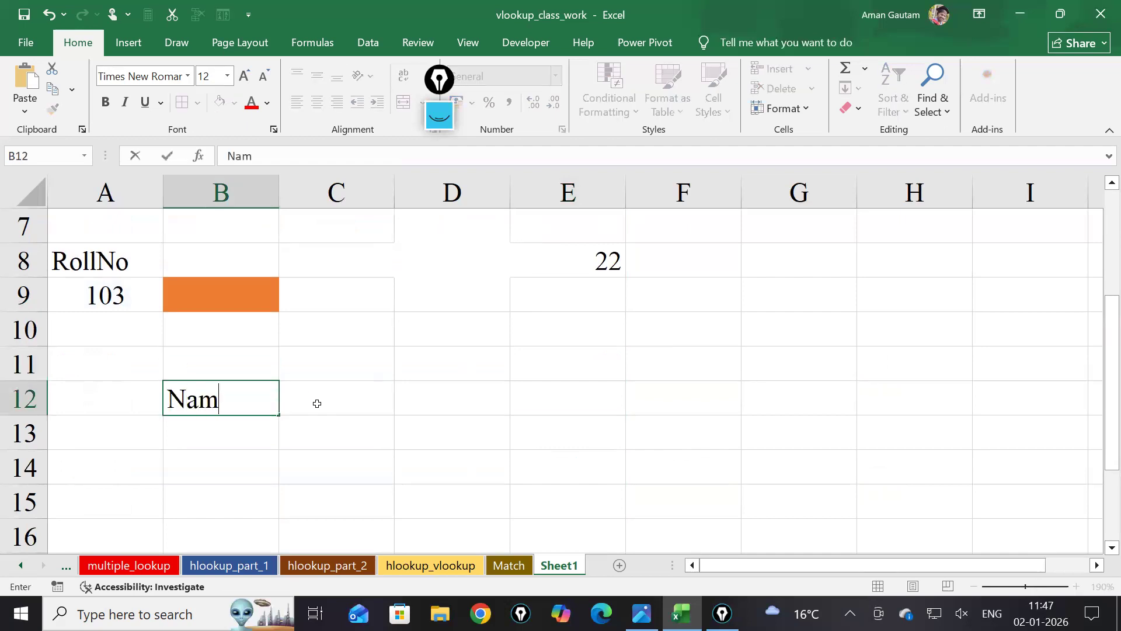
{"action": "type", "text": "e"}
{"action": "left_click", "coordinate": [317, 404]}
{"action": "left_click", "coordinate": [263, 440]}
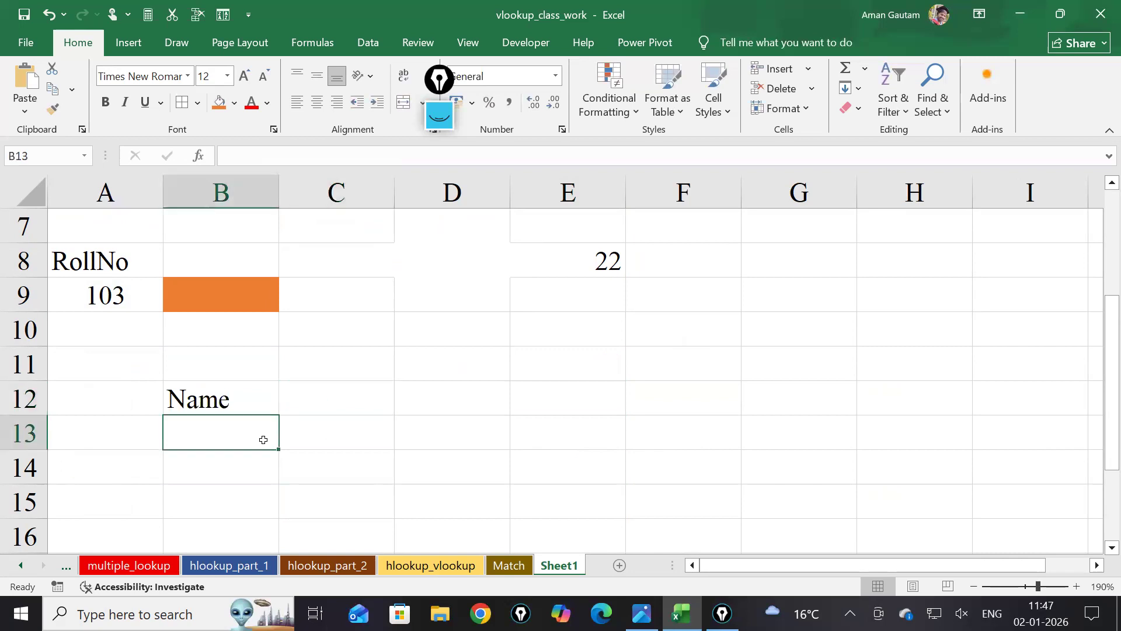
{"action": "type", "text": "Course"}
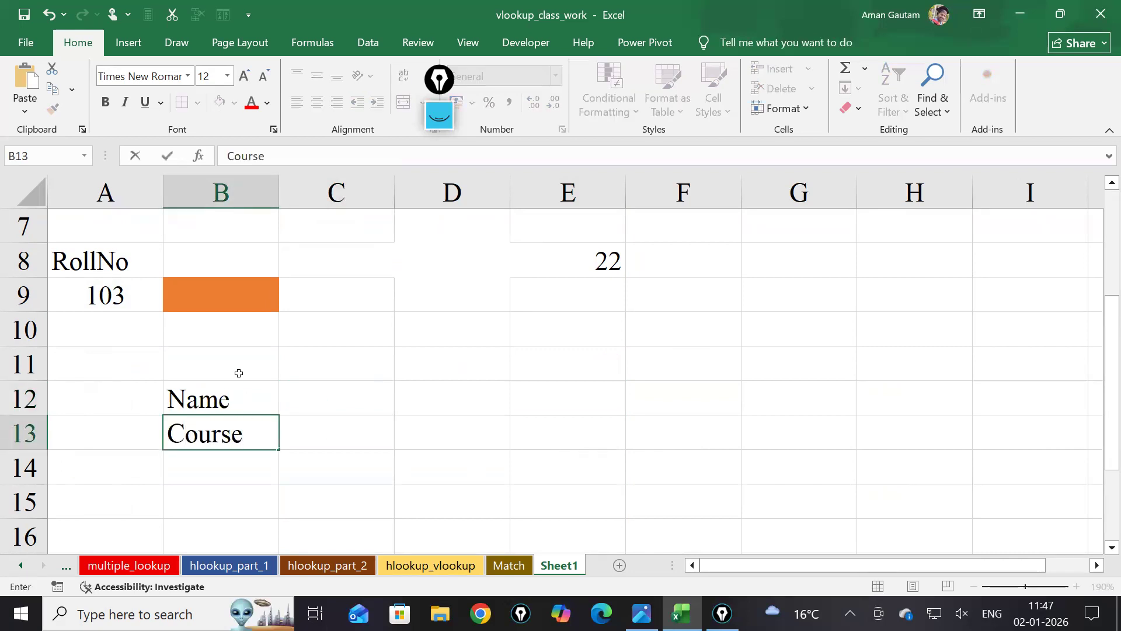
Complete the label list with Rollno in cell B11 and Marks in cell B14
{"action": "left_click", "coordinate": [239, 373]}
{"action": "type", "text": "Roll"}
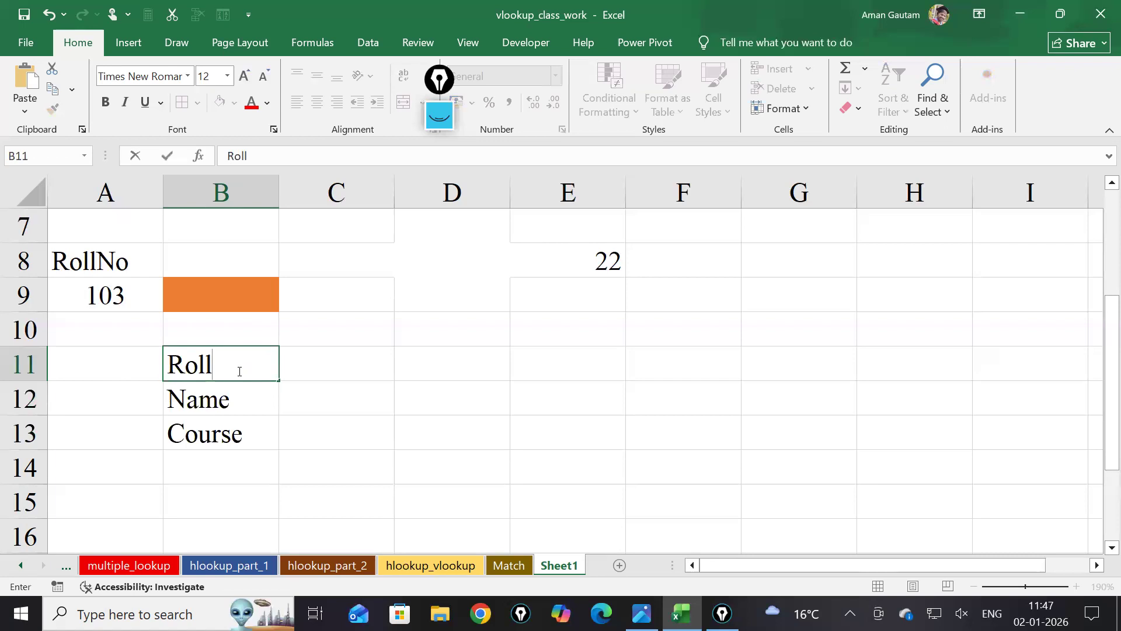
{"action": "type", "text": "no"}
{"action": "left_click", "coordinate": [229, 467]}
{"action": "type", "text": "Mae"}
{"action": "key", "text": "BackSpace"}
{"action": "type", "text": "rks"}
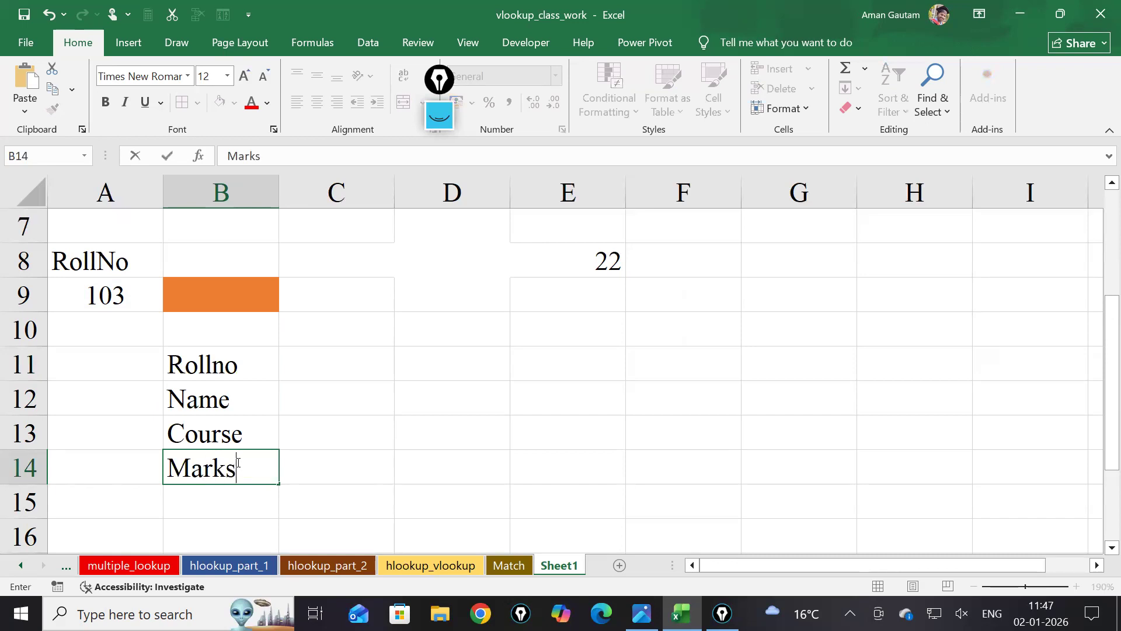
{"action": "key", "text": "Return"}
Enter 1 in cell C11 beside the Rollno label and fill the series across to F11 up to 4
{"action": "left_click", "coordinate": [336, 372]}
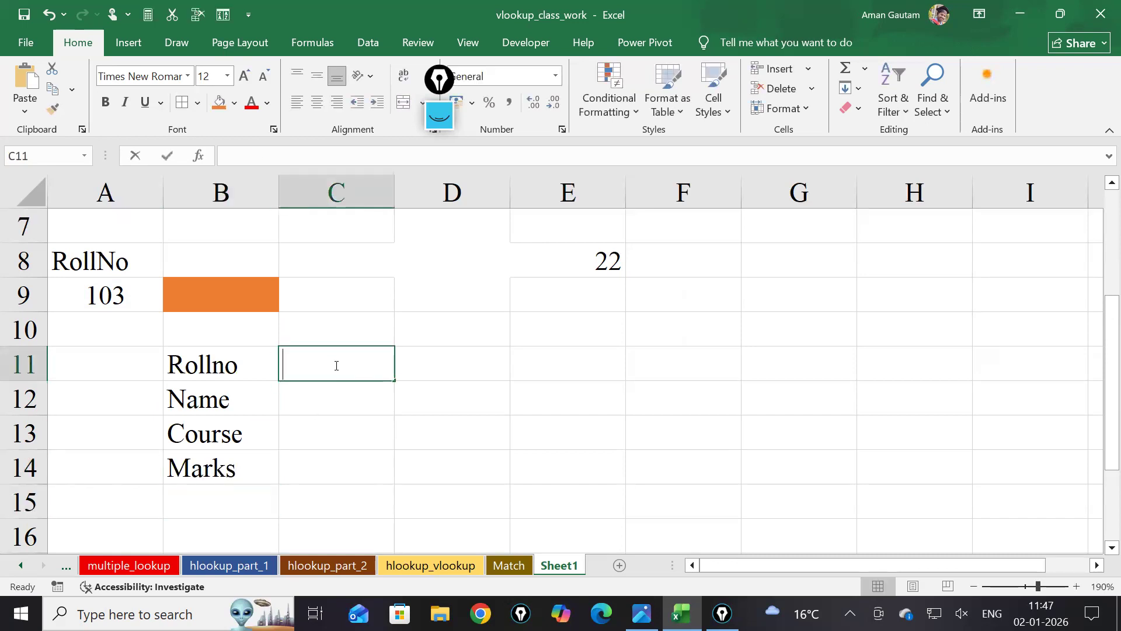
{"action": "type", "text": "1"}
{"action": "left_click_drag", "start_coordinate": [398, 381], "coordinate": [695, 413]}
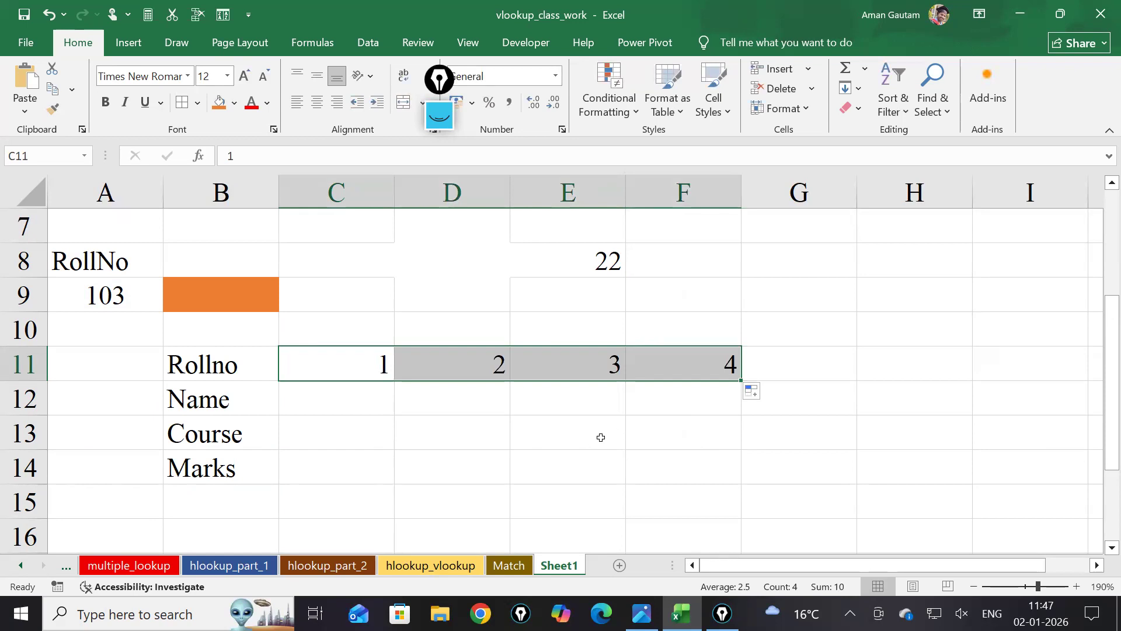
Enter four sample student first names in cells C12 to F12, beside the Name label
{"action": "left_click", "coordinate": [353, 399]}
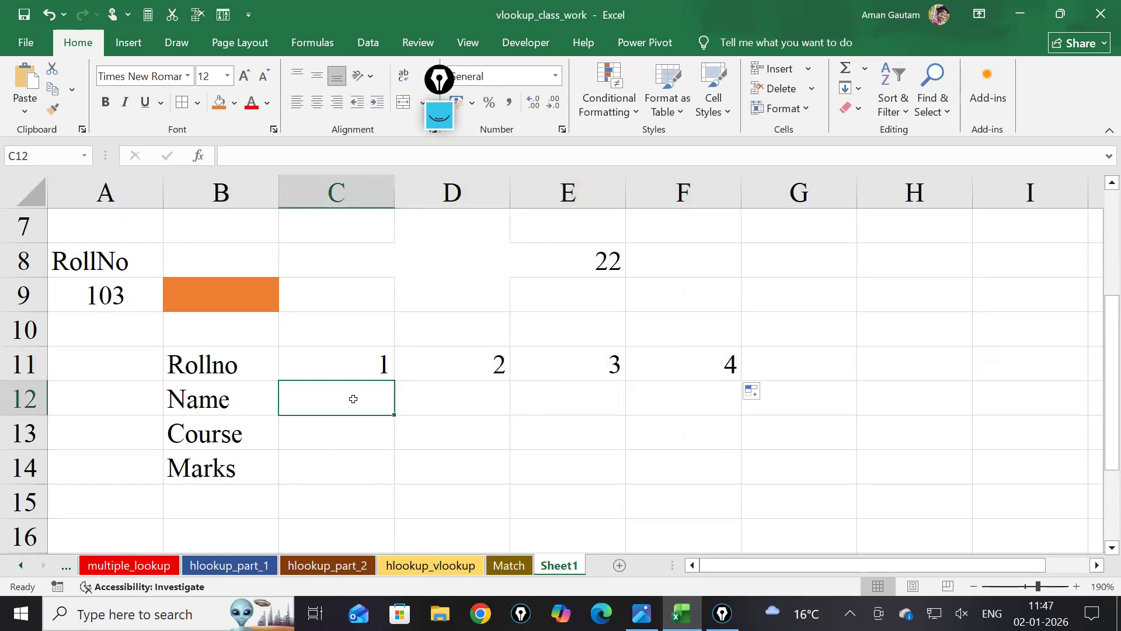
{"action": "type", "text": "Aman"}
{"action": "key", "text": "Tab"}
{"action": "type", "text": "Ajay"}
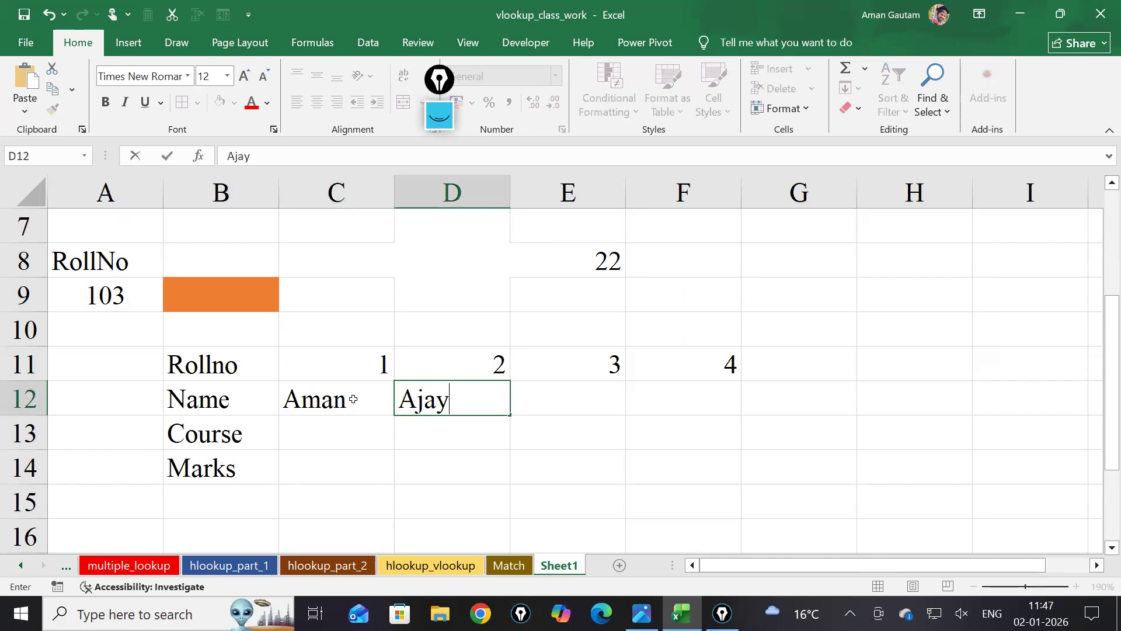
{"action": "key", "text": "Tab"}
{"action": "type", "text": "Arun"}
{"action": "key", "text": "Tab"}
{"action": "type", "text": "Ashok"}
{"action": "key", "text": "Return"}
Enter the courses DA, ML, DA and ML in cells C13 to F13, beside the Course label
{"action": "type", "text": "DA"}
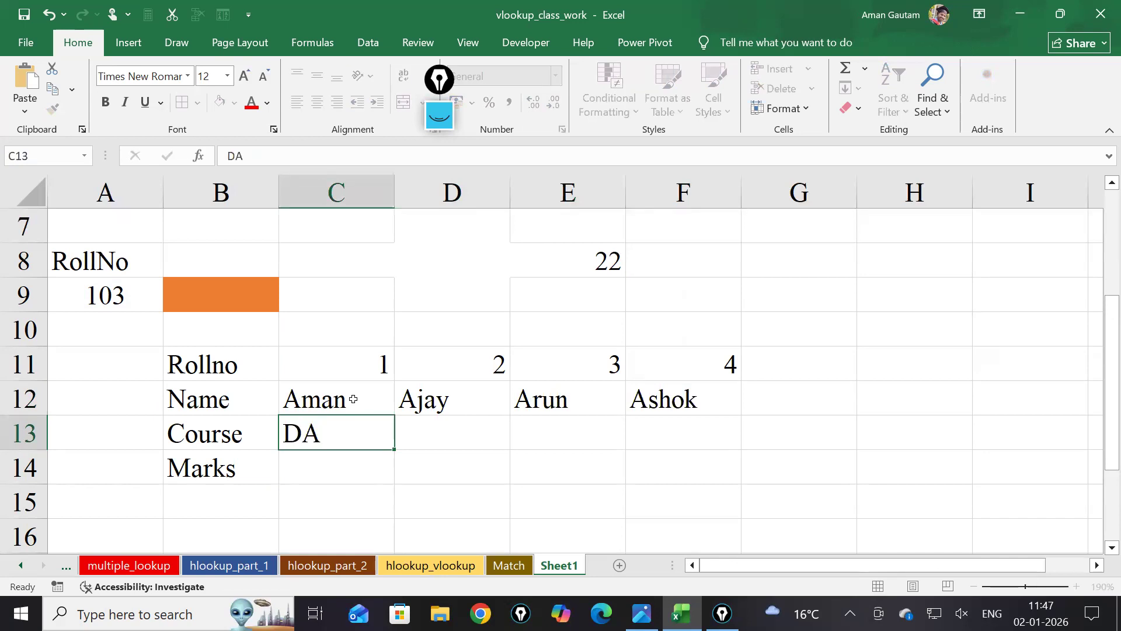
{"action": "key", "text": "Tab"}
{"action": "type", "text": "<:"}
{"action": "key", "text": "BackSpace"}
{"action": "key", "text": "BackSpace"}
{"action": "type", "text": "ML"}
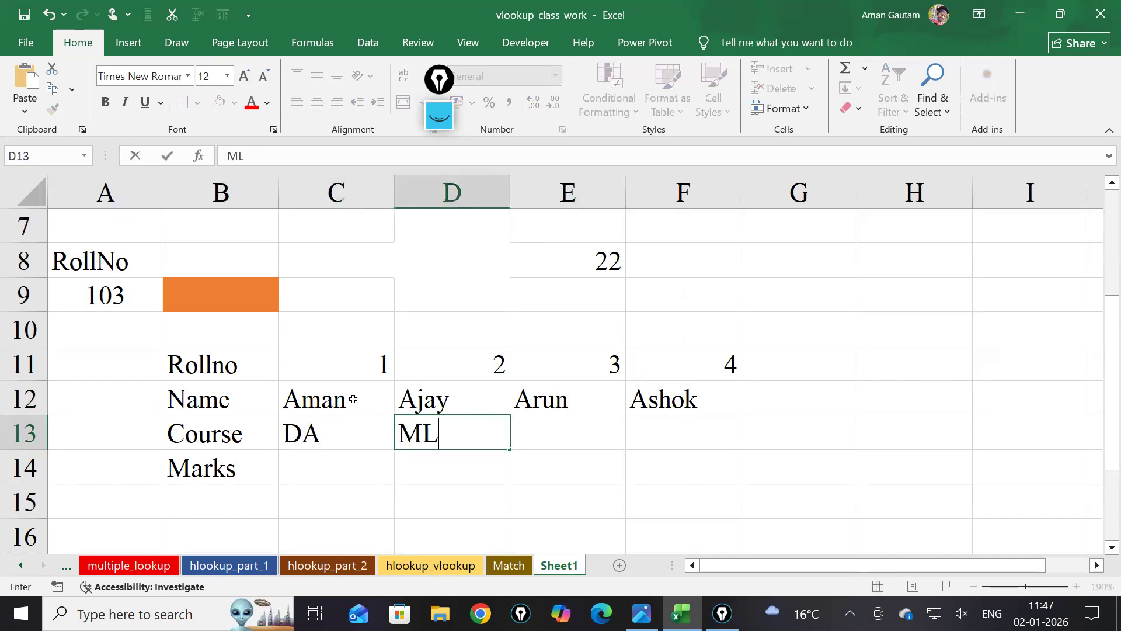
{"action": "key", "text": "Tab"}
{"action": "type", "text": "DA"}
{"action": "key", "text": "Tab"}
{"action": "type", "text": "ML"}
{"action": "key", "text": "Return"}
Fill the Marks row C14:F14 with 20 through 23 and centre the contents of table B11:F14
{"action": "type", "text": "20"}
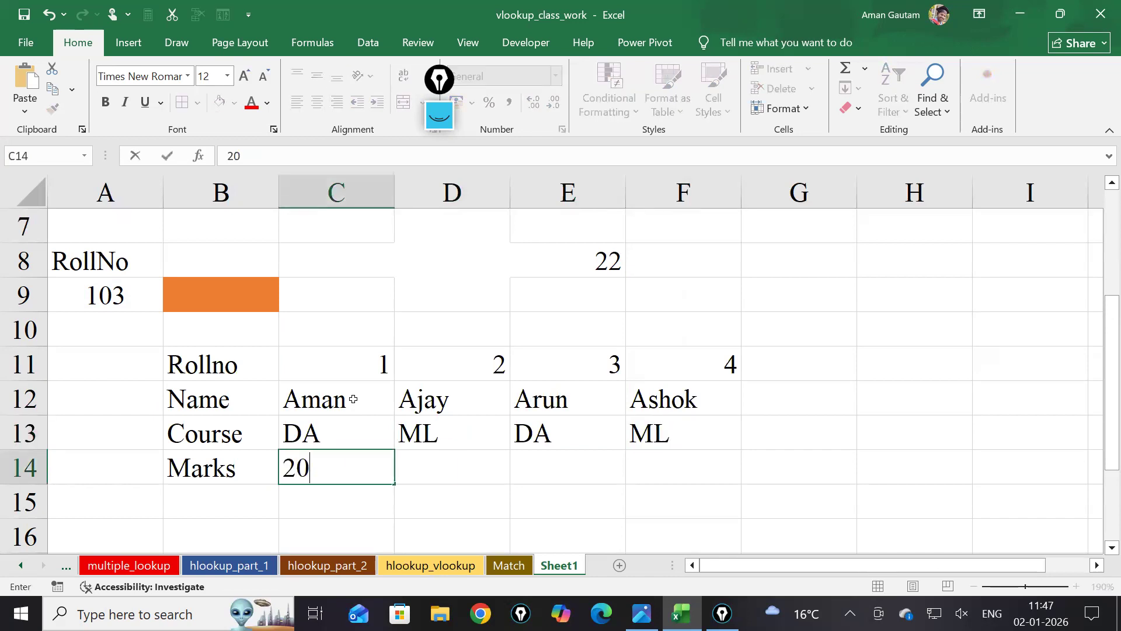
{"action": "left_click_drag", "start_coordinate": [395, 483], "coordinate": [726, 484]}
{"action": "left_click_drag", "start_coordinate": [199, 364], "coordinate": [725, 470]}
{"action": "left_click", "coordinate": [315, 104]}
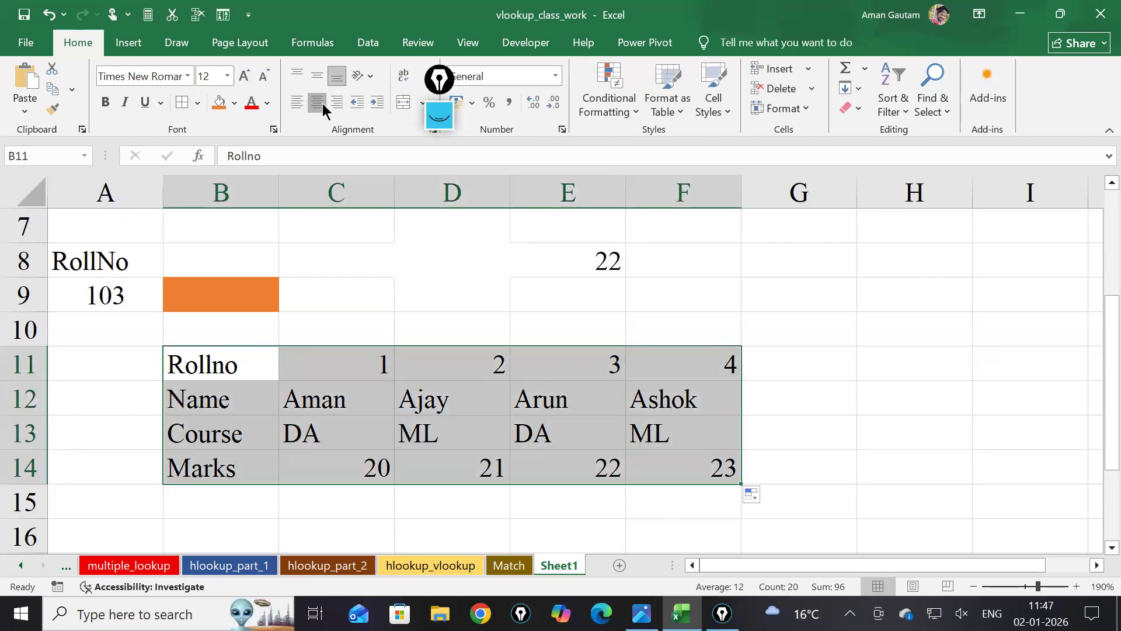
{"action": "left_click", "coordinate": [654, 405]}
Fill the label cells B11:B14 with blue and apply all borders to the table B11:F14
{"action": "left_click_drag", "start_coordinate": [262, 374], "coordinate": [260, 465]}
{"action": "left_click", "coordinate": [234, 103]}
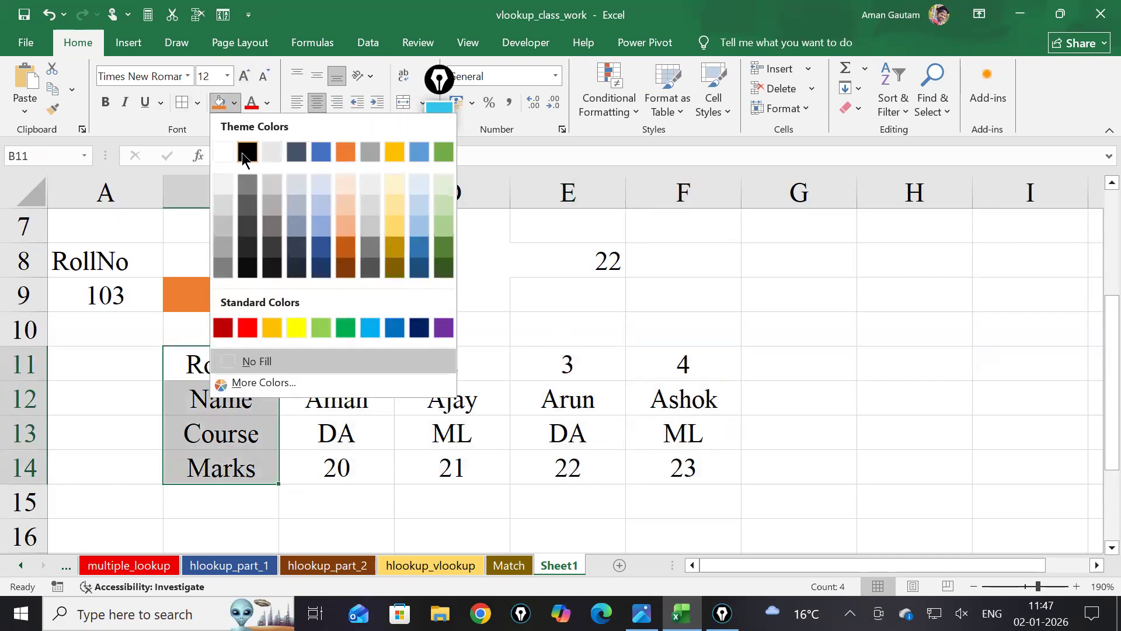
{"action": "left_click", "coordinate": [318, 153]}
{"action": "left_click_drag", "start_coordinate": [245, 370], "coordinate": [683, 468]}
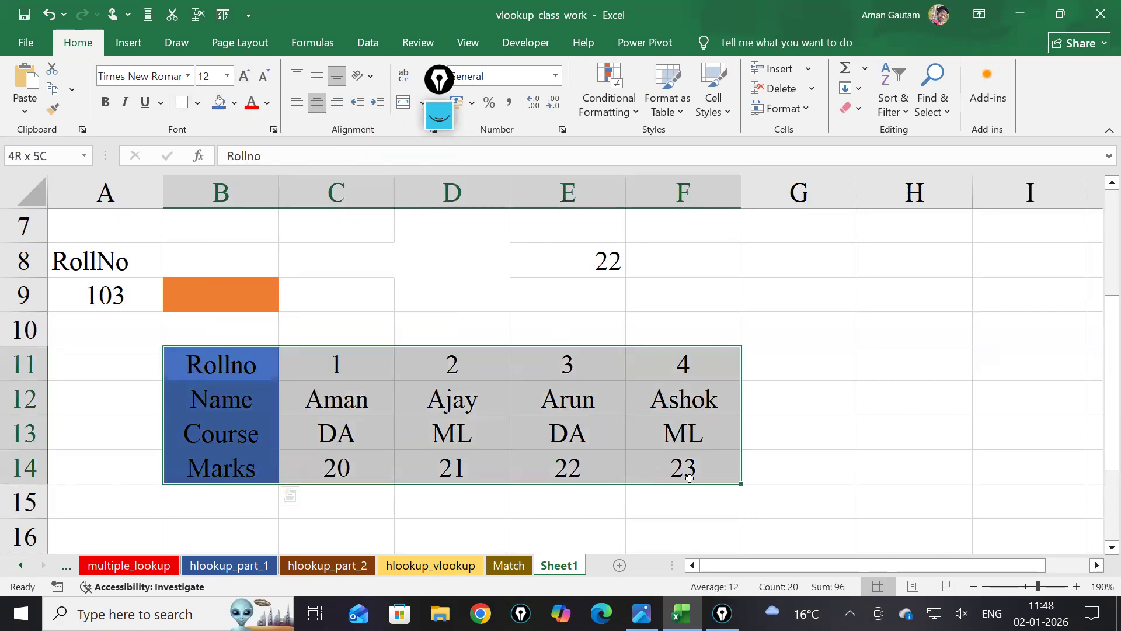
{"action": "left_click", "coordinate": [197, 103]}
{"action": "left_click", "coordinate": [237, 258]}
{"action": "left_click", "coordinate": [829, 458]}
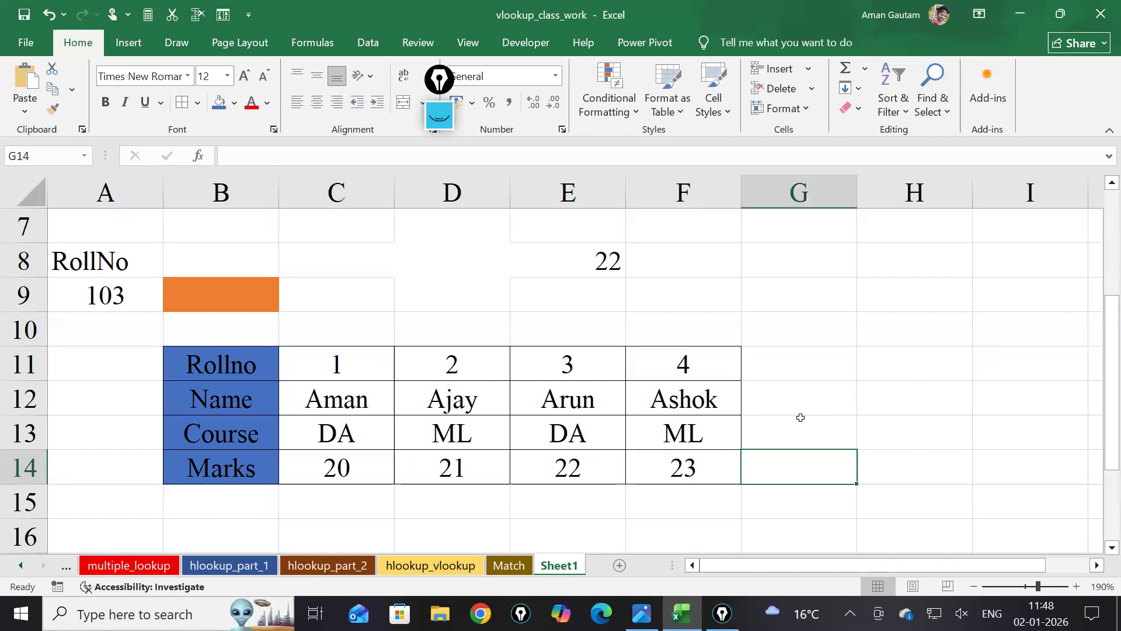
Enter the lookup heading Roll in cell B16, below the horizontal table
{"action": "scroll", "coordinate": [801, 418], "scroll_direction": "down", "scroll_amount": 1}
{"action": "left_click_drag", "start_coordinate": [1106, 361], "coordinate": [1106, 397]}
{"action": "left_click", "coordinate": [308, 471]}
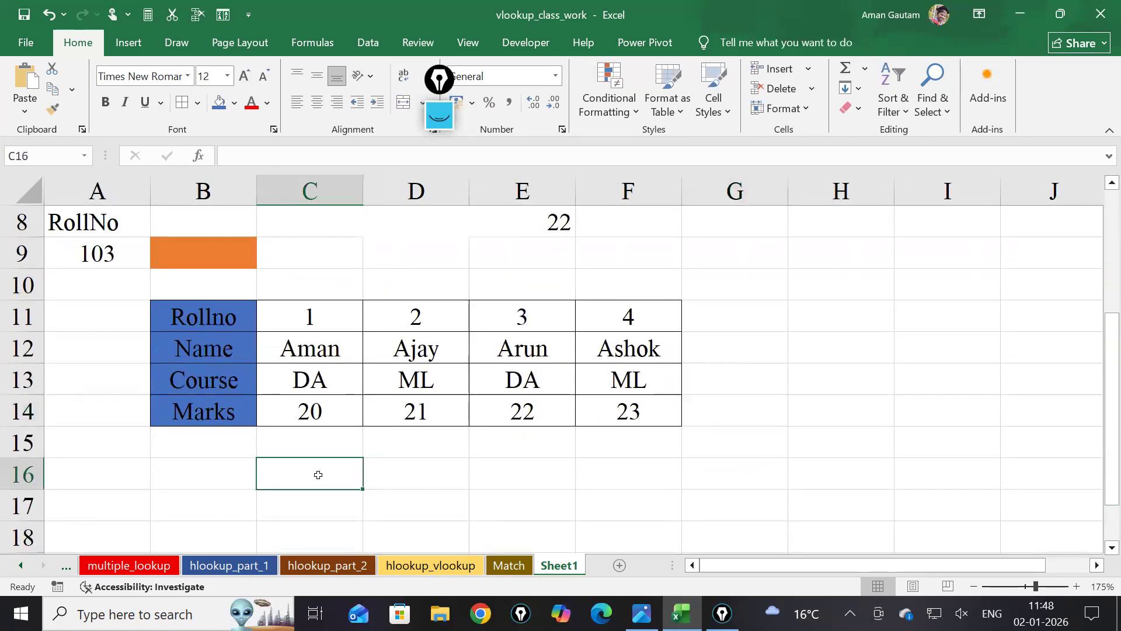
{"action": "left_click", "coordinate": [230, 486]}
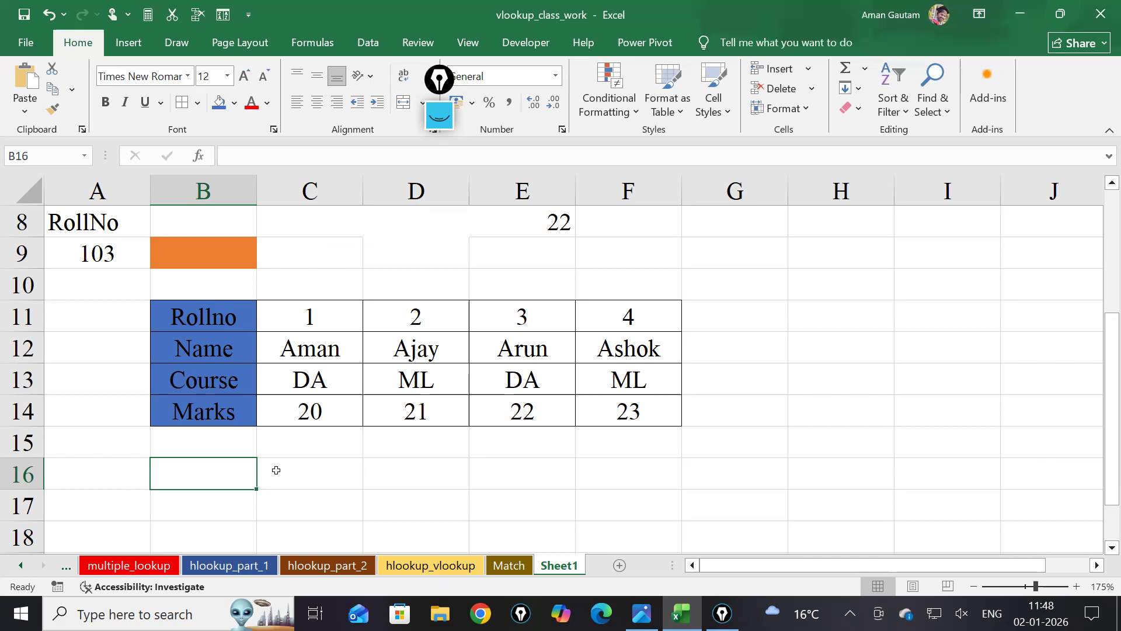
{"action": "type", "text": "Roll"}
{"action": "key", "text": "Return"}
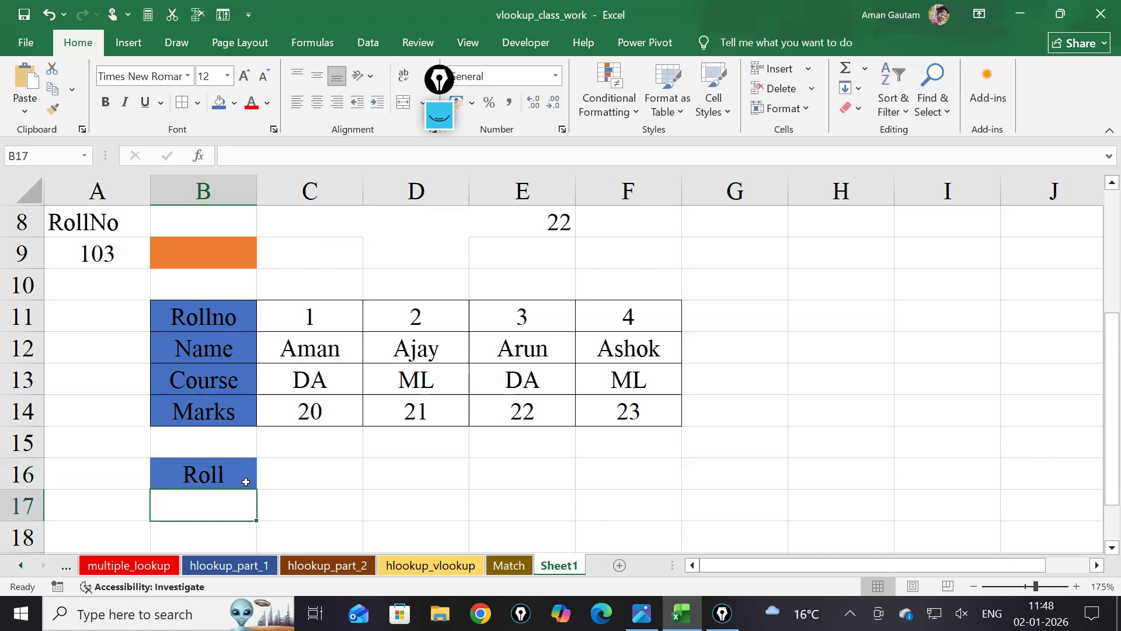
Enter the lookup value 1 in cell B17 under the Roll heading, with a border and centred alignment
{"action": "type", "text": "10"}
{"action": "key", "text": "BackSpace"}
{"action": "type", "text": "1"}
{"action": "key", "text": "BackSpace"}
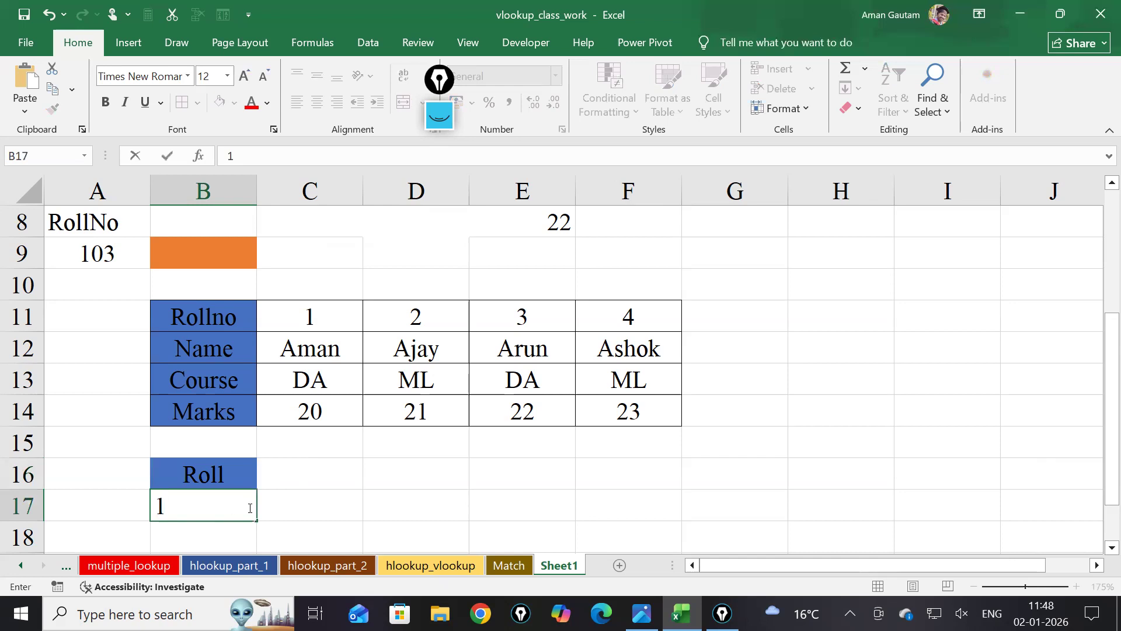
{"action": "left_click", "coordinate": [263, 509]}
{"action": "left_click", "coordinate": [303, 482]}
{"action": "left_click", "coordinate": [181, 531]}
{"action": "left_click", "coordinate": [212, 514]}
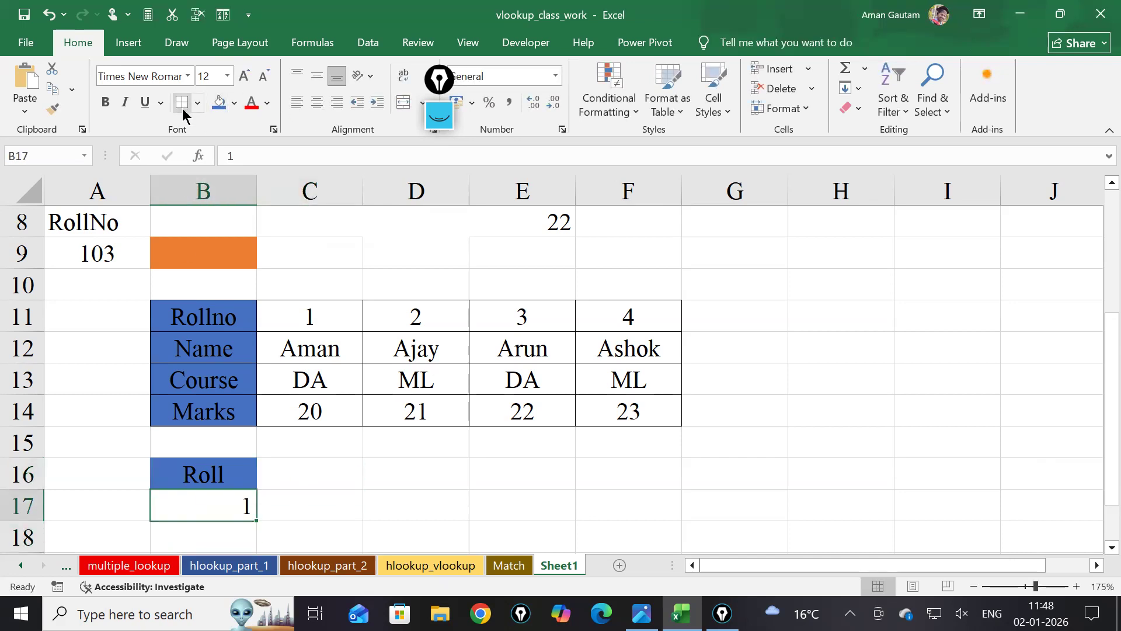
{"action": "left_click", "coordinate": [318, 104]}
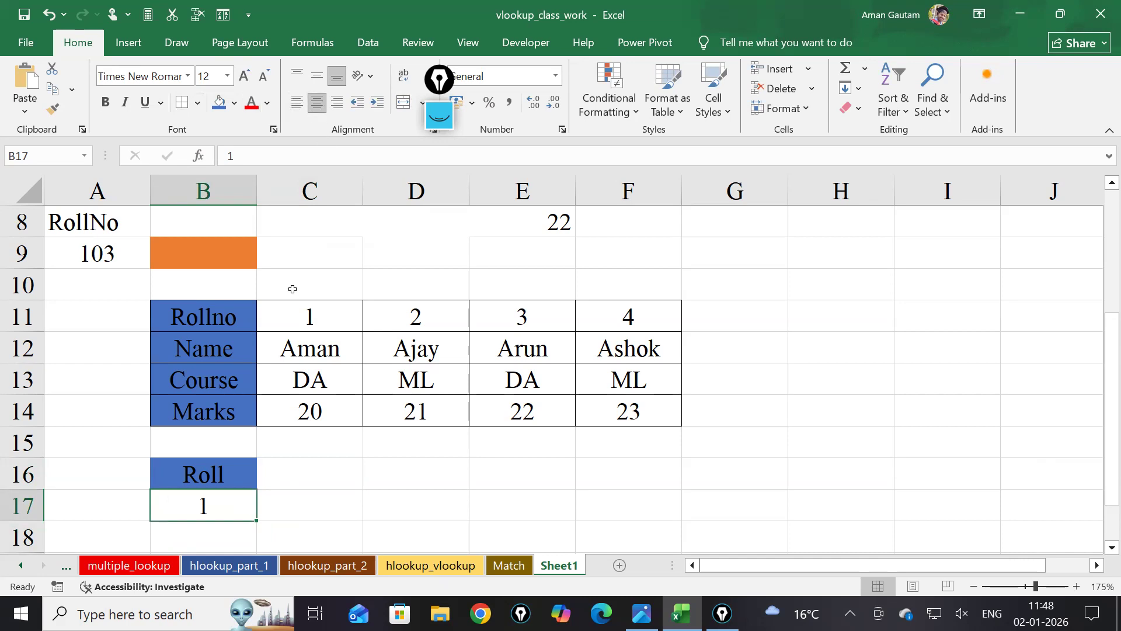
Start an HLOOKUP formula in cell C17 with the absolute reference $B$17 as the lookup value
{"action": "left_click", "coordinate": [346, 518]}
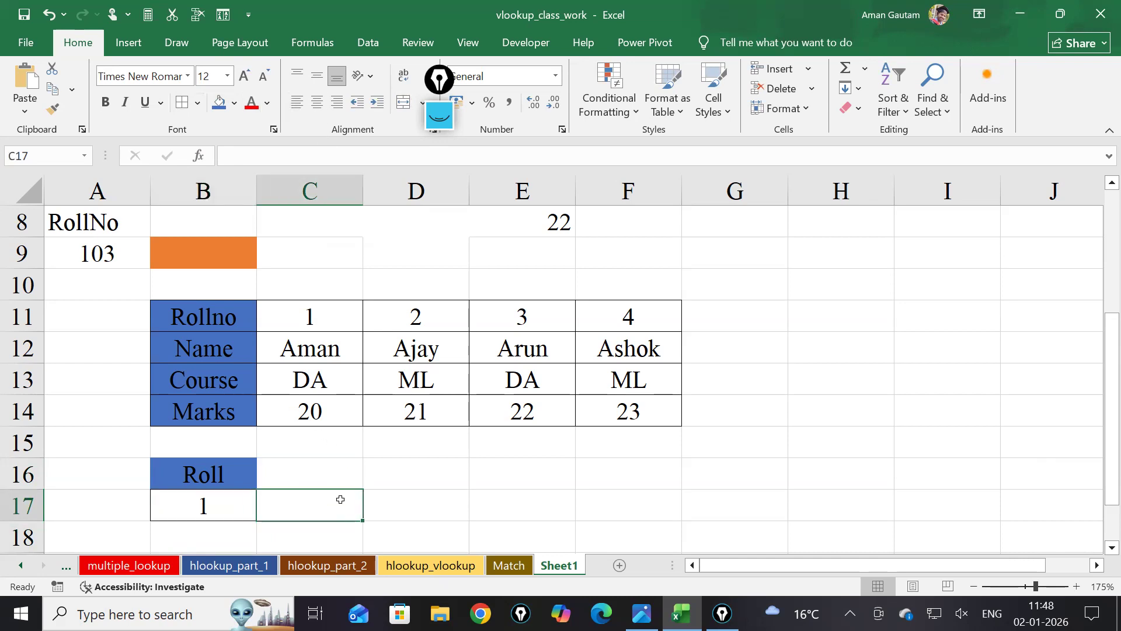
{"action": "left_click_drag", "start_coordinate": [251, 377], "coordinate": [697, 365]}
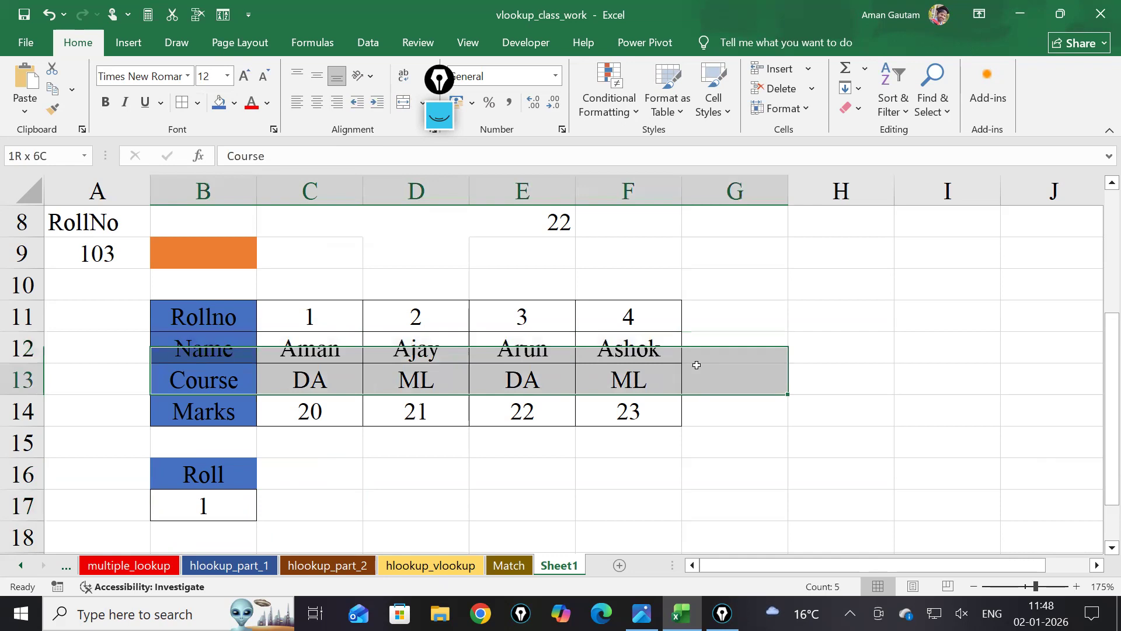
{"action": "left_click_drag", "start_coordinate": [297, 309], "coordinate": [653, 444]}
{"action": "left_click", "coordinate": [342, 506]}
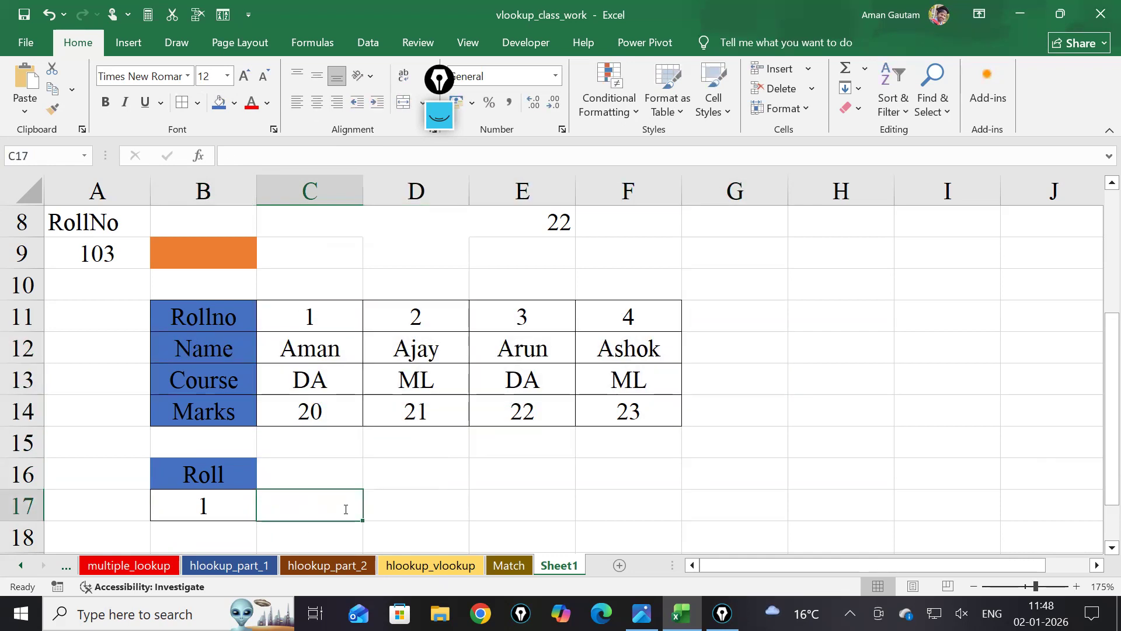
{"action": "type", "text": "=hl"}
{"action": "key", "text": "Tab"}
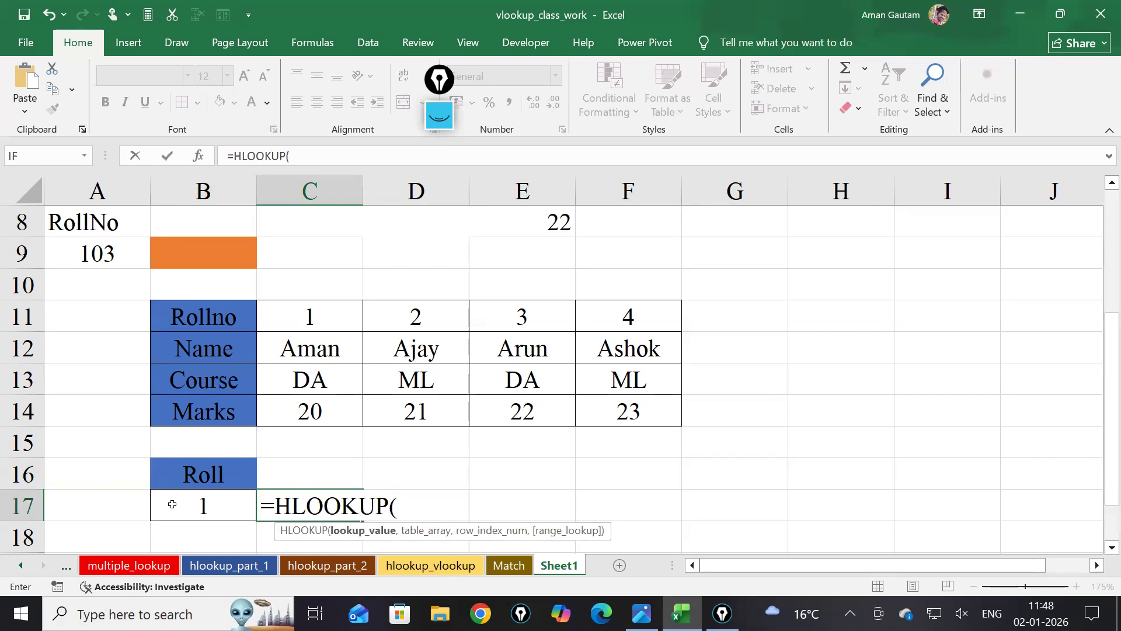
{"action": "left_click", "coordinate": [173, 504]}
{"action": "key", "text": "F4"}
{"action": "type", "text": ","}
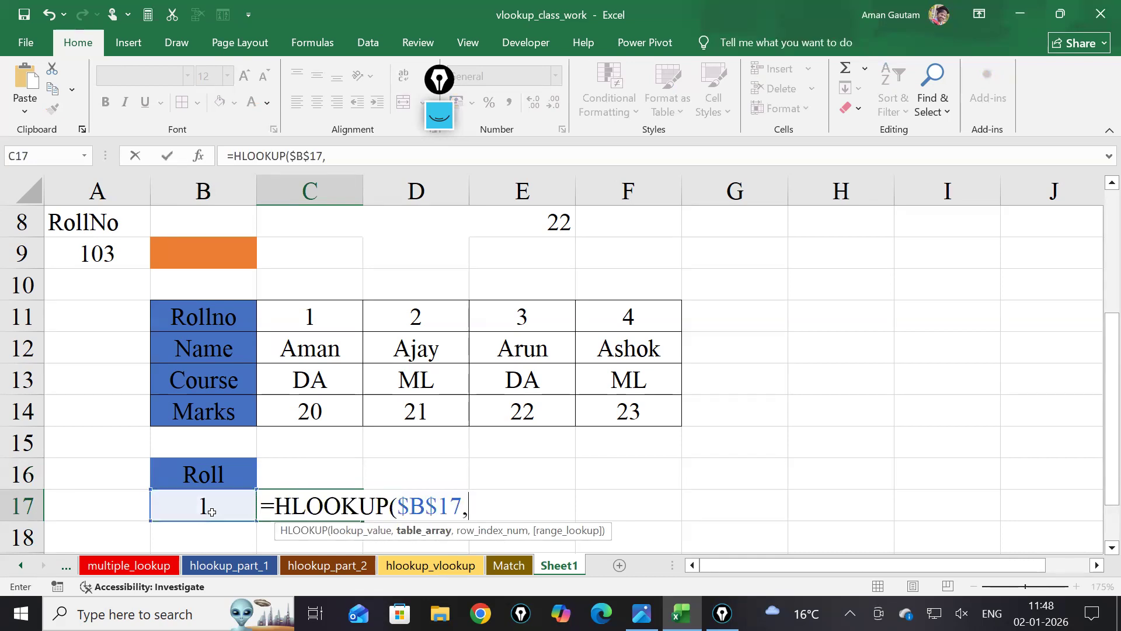
Complete the HLOOKUP in C17 with table array $B$11:$F$14, row index 3 and range lookup 0
{"action": "left_click_drag", "start_coordinate": [257, 329], "coordinate": [622, 414]}
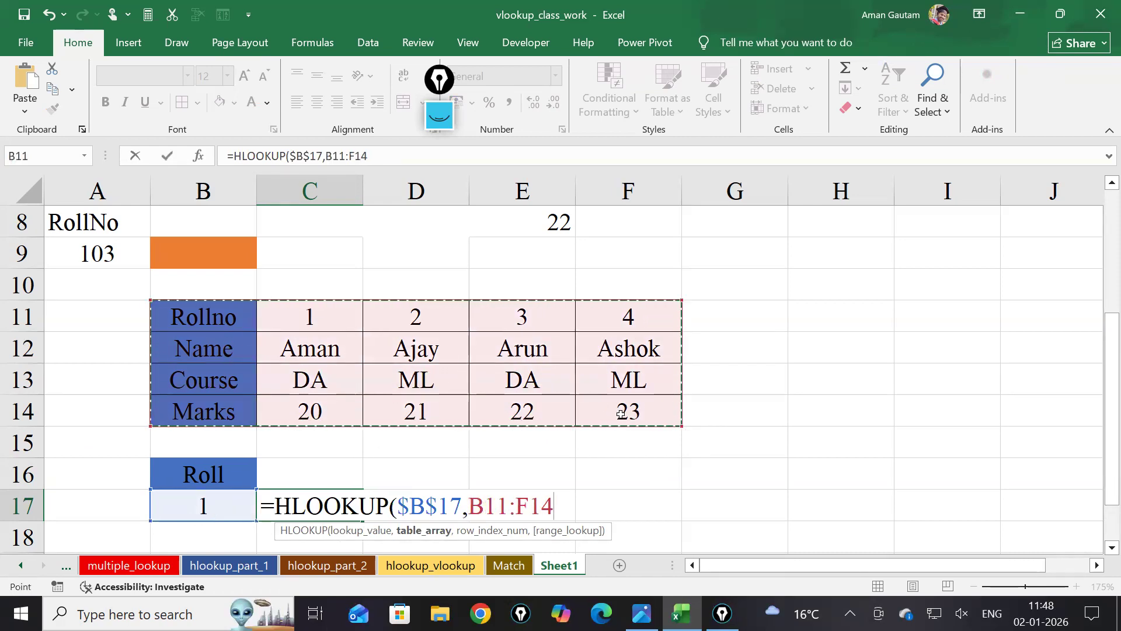
{"action": "key", "text": "F4"}
{"action": "type", "text": ","}
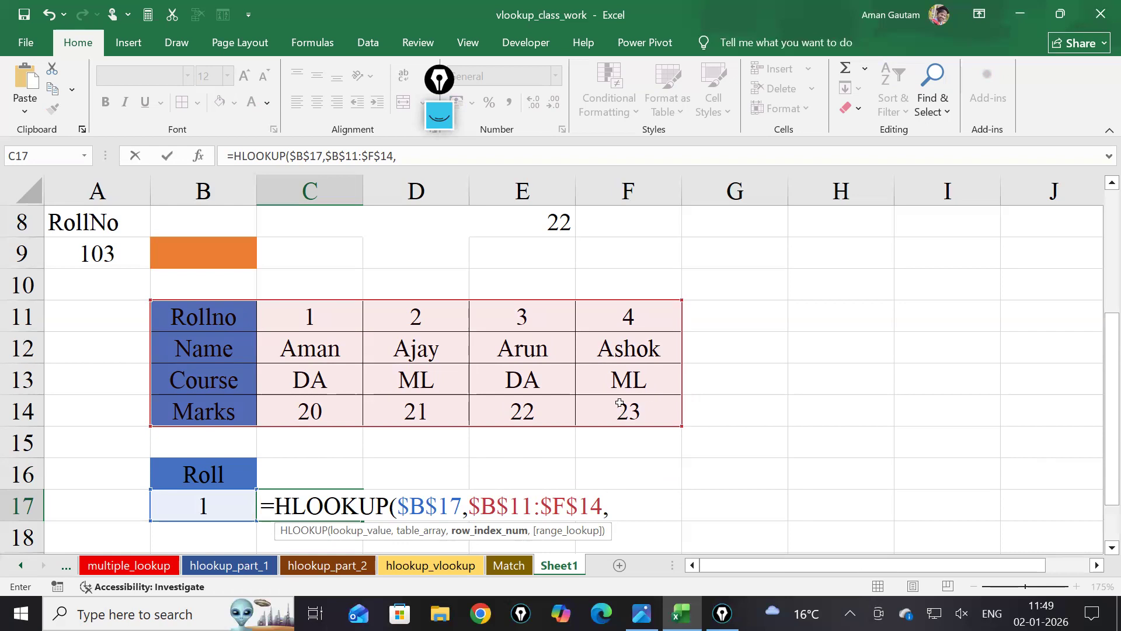
{"action": "type", "text": "3,0"}
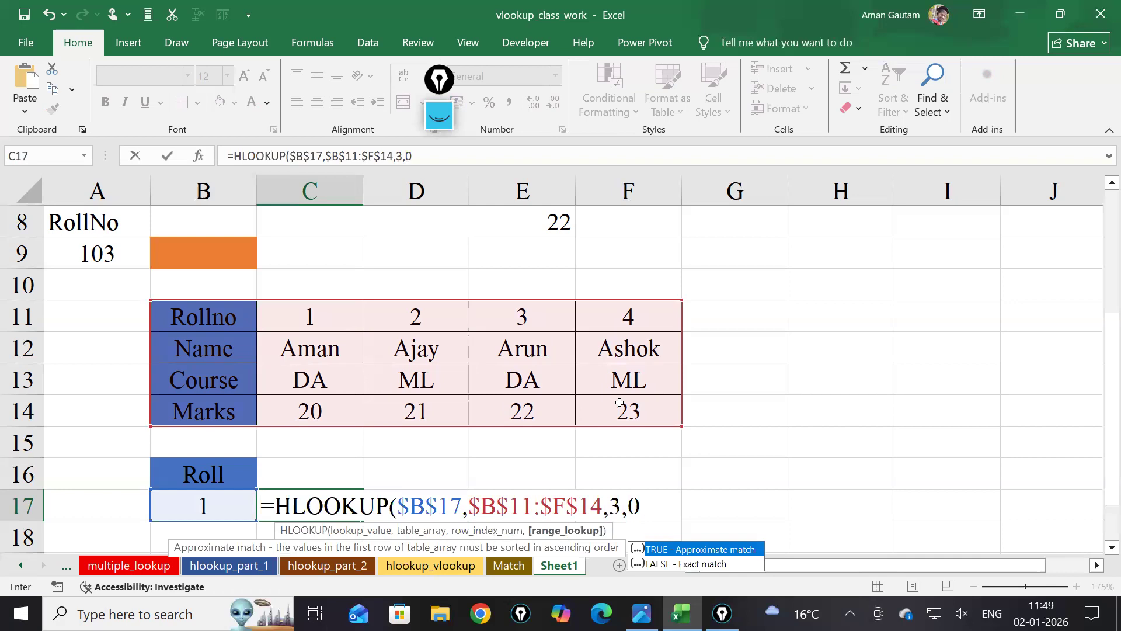
{"action": "type", "text": ")"}
{"action": "key", "text": "Return"}
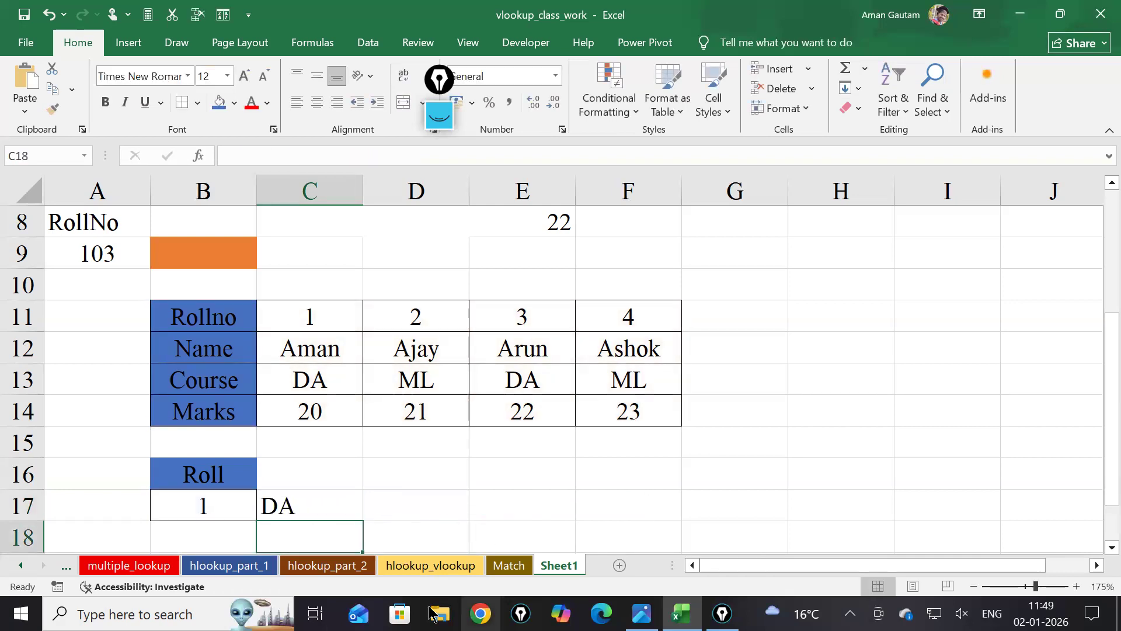
Review the arguments of the finished HLOOKUP formula in C17 and leave it as entered
{"action": "double_click", "coordinate": [313, 512]}
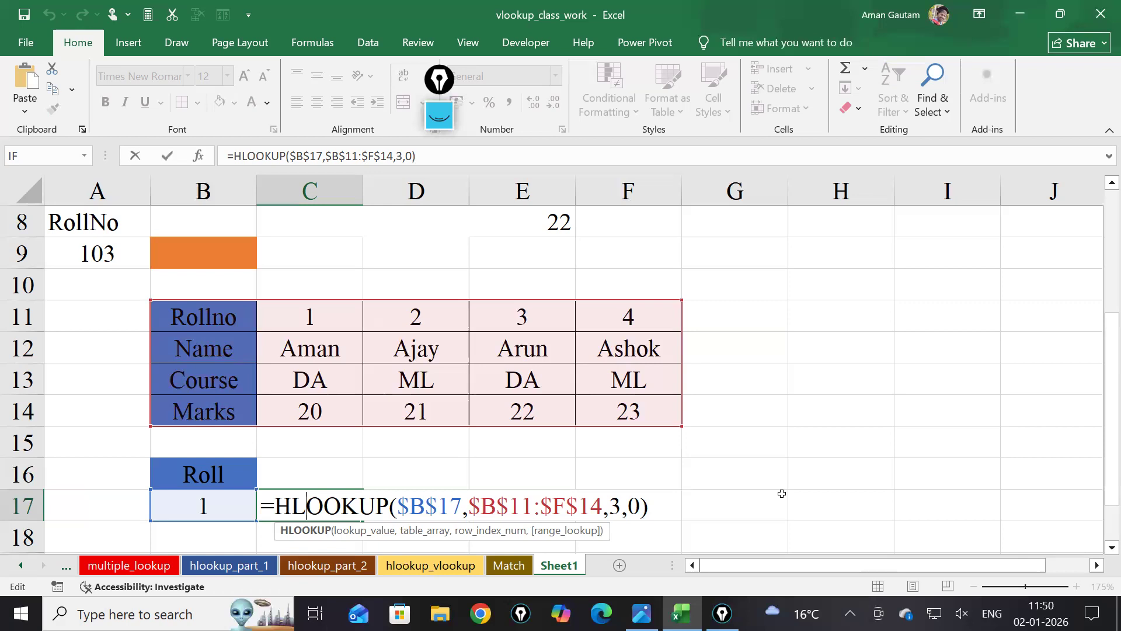
{"action": "scroll", "coordinate": [701, 485], "scroll_direction": "down", "scroll_amount": 2}
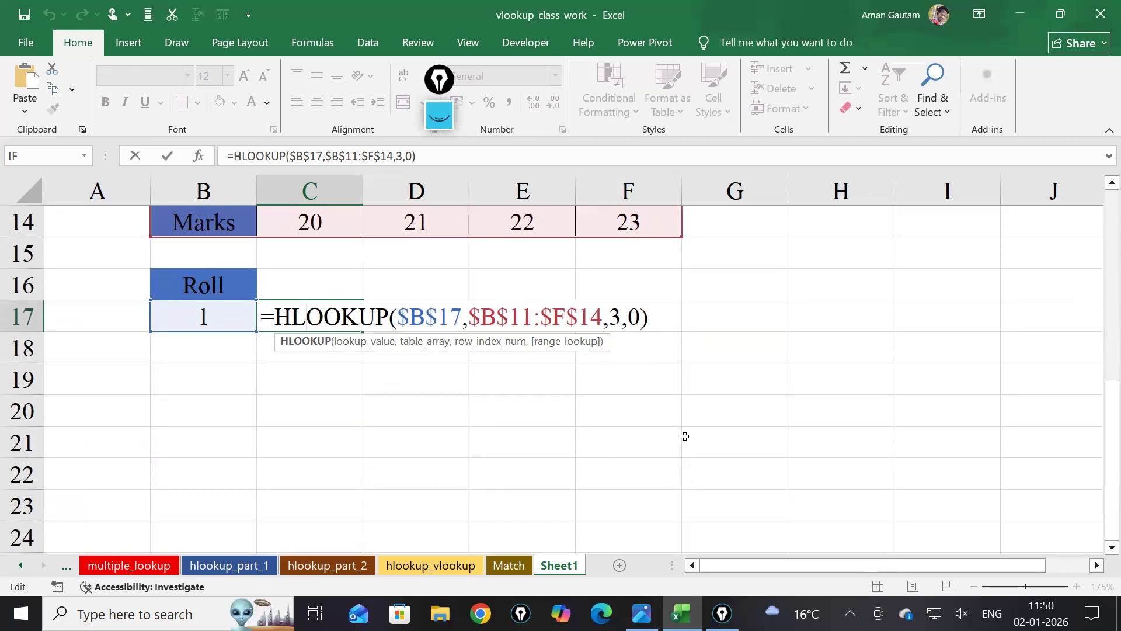
{"action": "scroll", "coordinate": [685, 436], "scroll_direction": "up", "scroll_amount": 1}
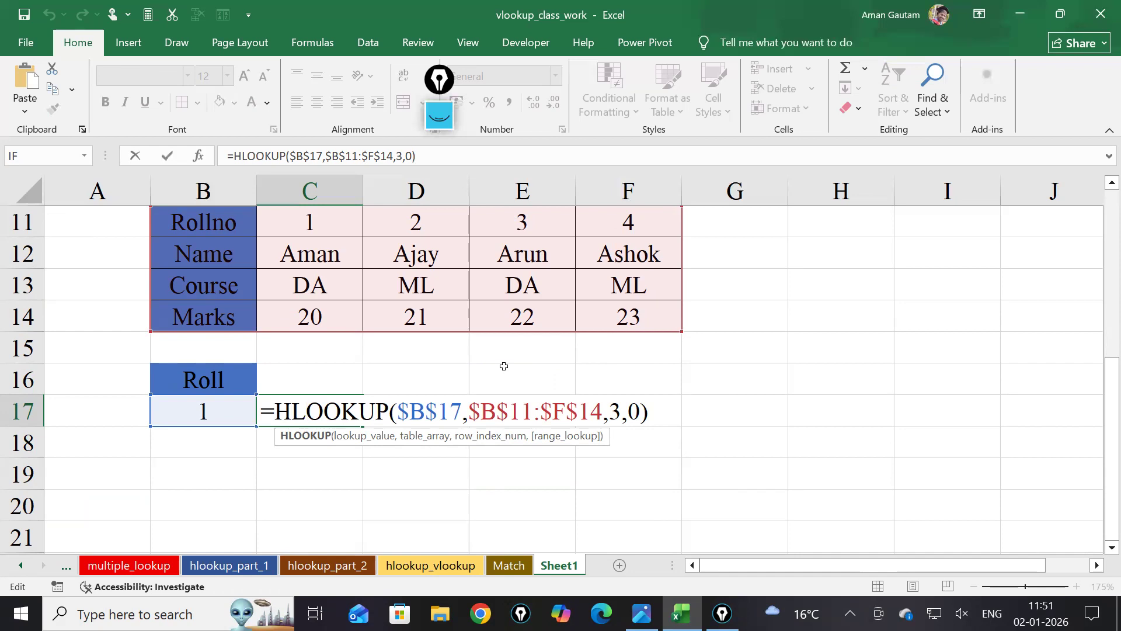
{"action": "left_click", "coordinate": [668, 413]}
{"action": "key", "text": "Return"}
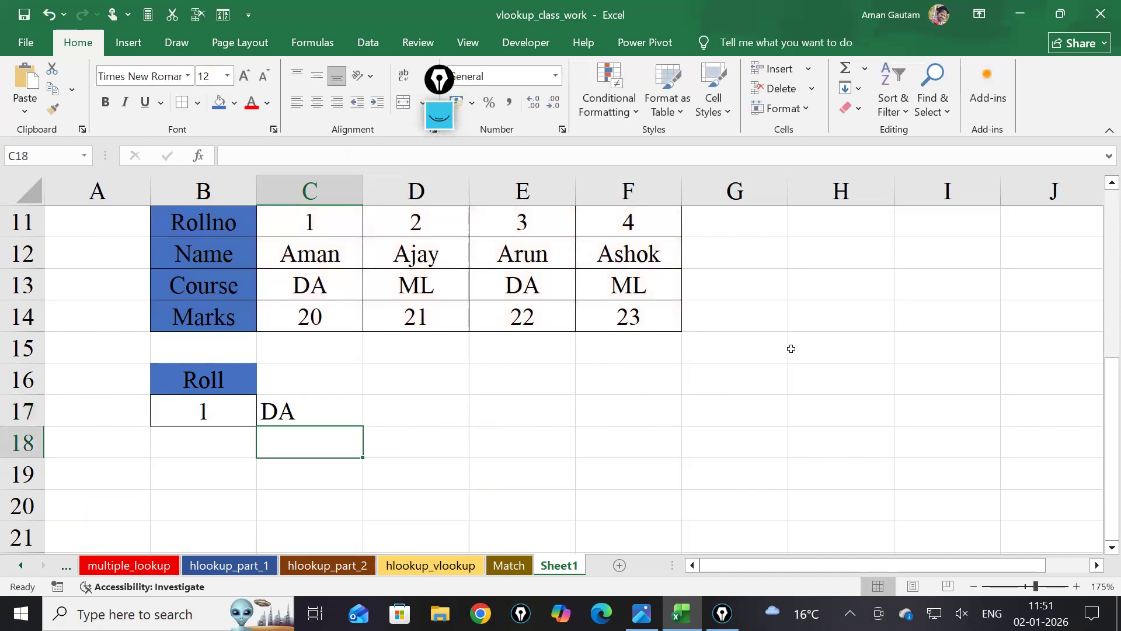
Enter the labels Row, Rows, Column and colums in cells F16 to F19 and select the list
{"action": "left_click", "coordinate": [792, 347]}
{"action": "left_click", "coordinate": [670, 386]}
{"action": "type", "text": "Row"}
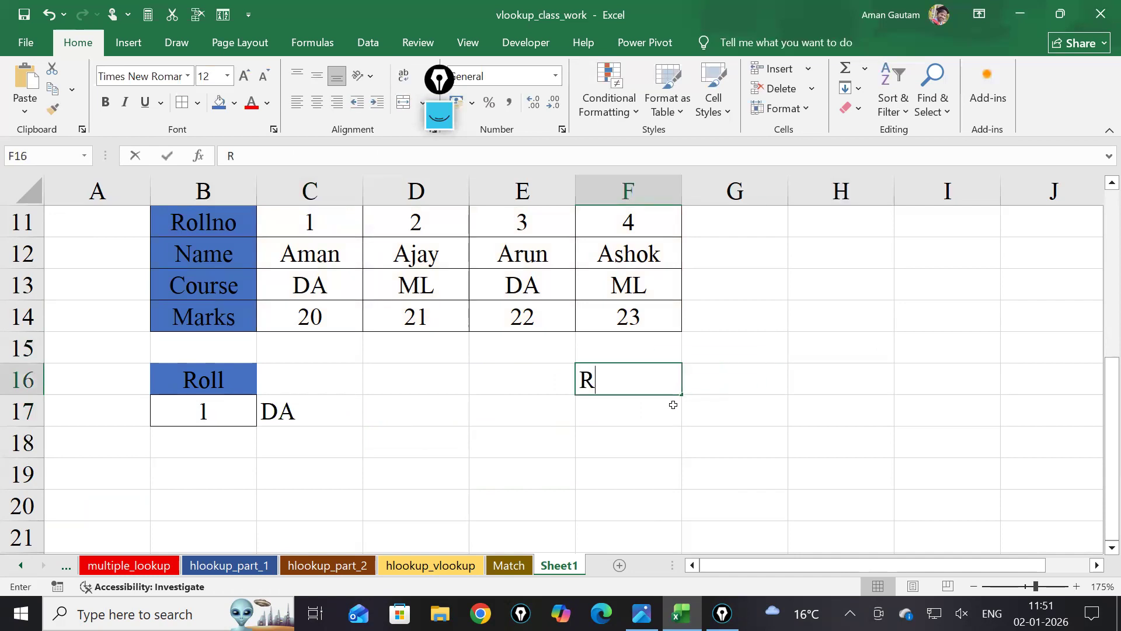
{"action": "key", "text": "Return"}
{"action": "type", "text": "Rows"}
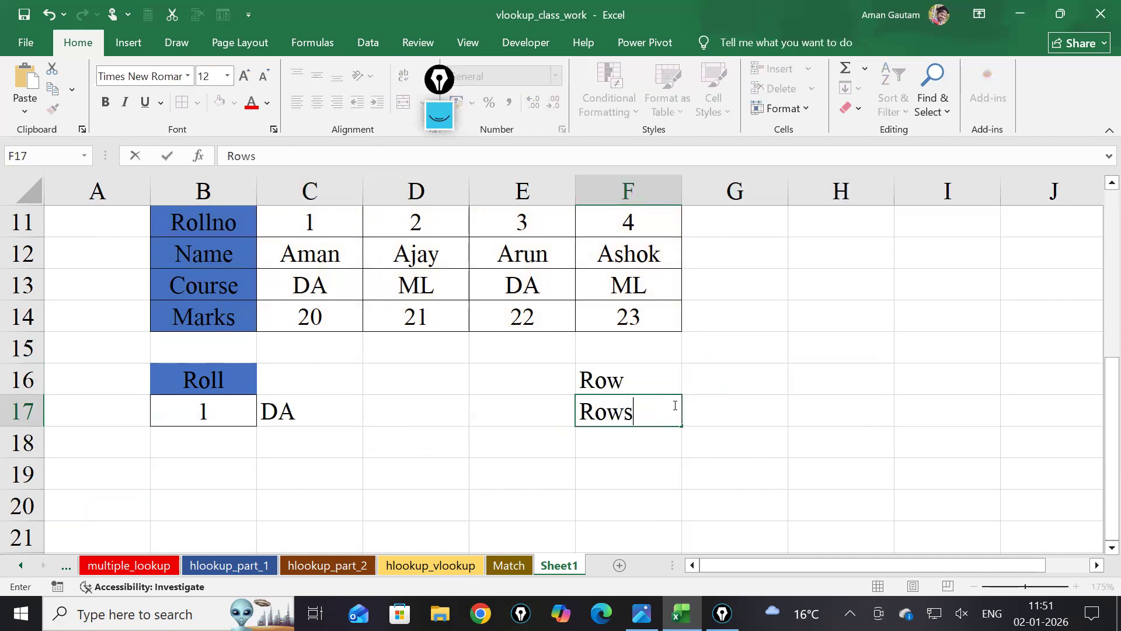
{"action": "key", "text": "Return"}
{"action": "type", "text": "Column"}
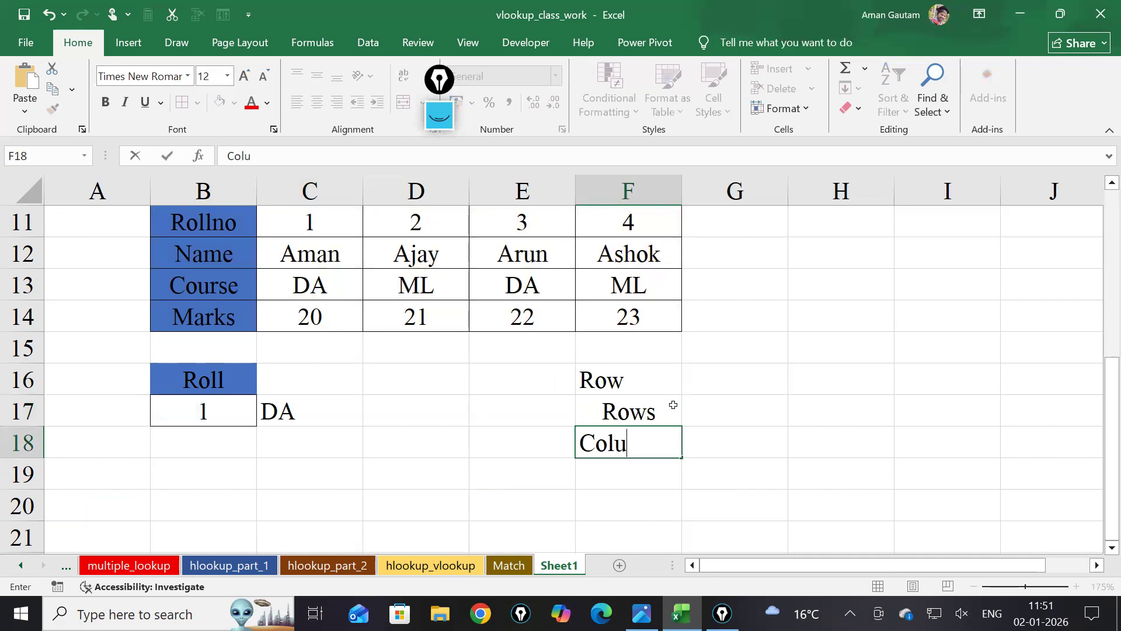
{"action": "key", "text": "Return"}
{"action": "type", "text": "colums"}
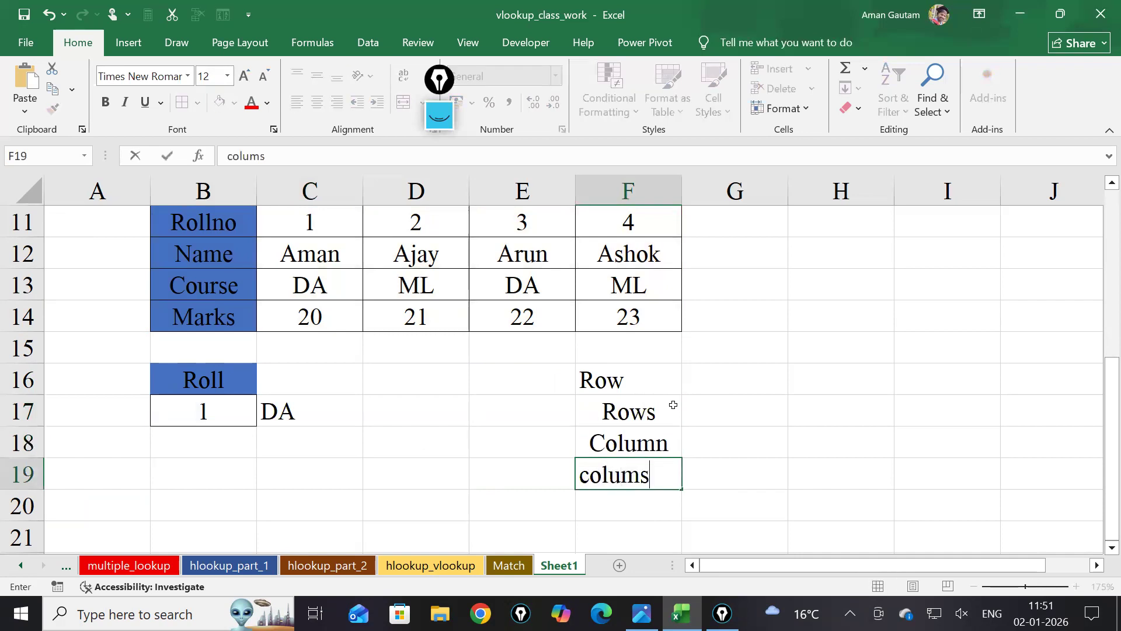
{"action": "key", "text": "Return"}
{"action": "left_click", "coordinate": [648, 384]}
{"action": "left_click_drag", "start_coordinate": [648, 384], "coordinate": [654, 476]}
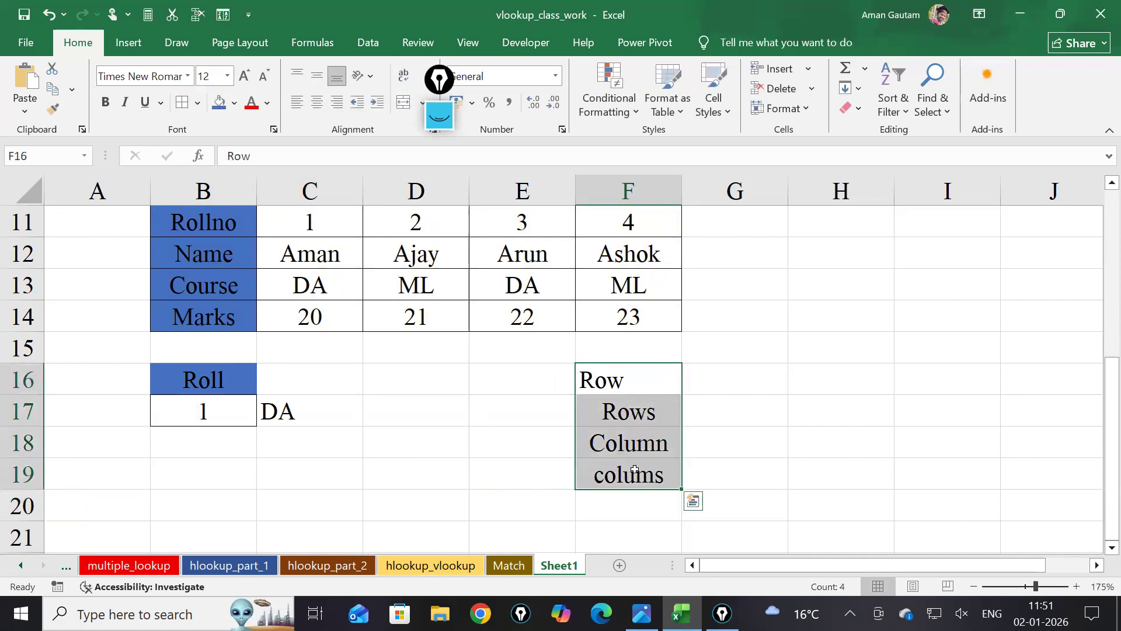
Centre the labels in F16:F19 and enter =ROW() in cell G16
{"action": "left_click", "coordinate": [317, 102]}
{"action": "left_click", "coordinate": [743, 384]}
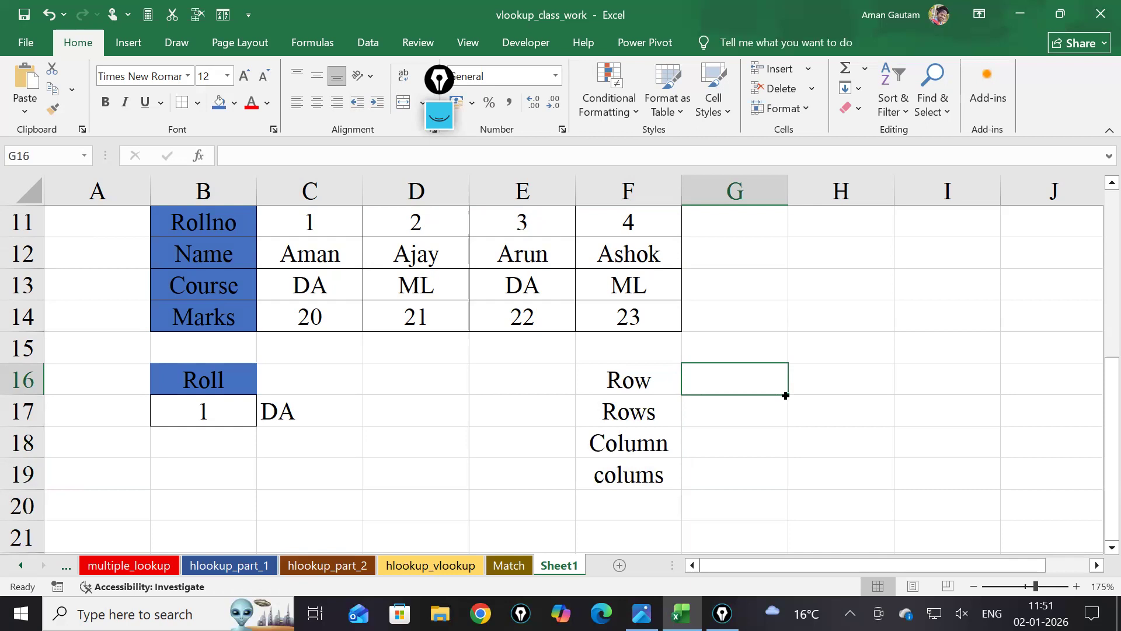
{"action": "type", "text": "="}
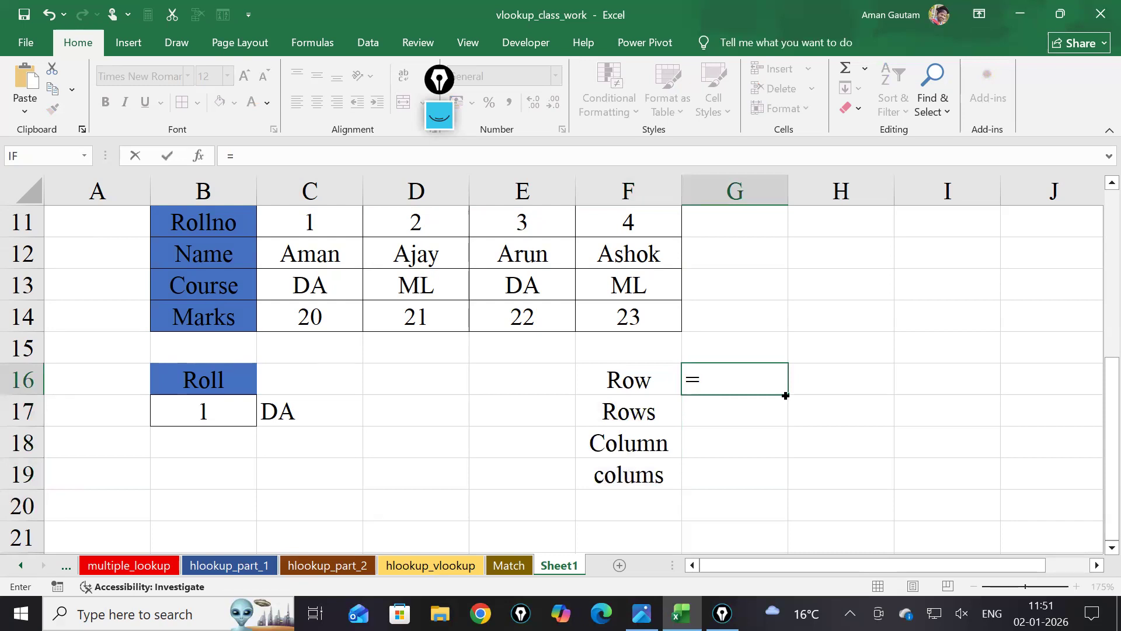
{"action": "type", "text": "row()"}
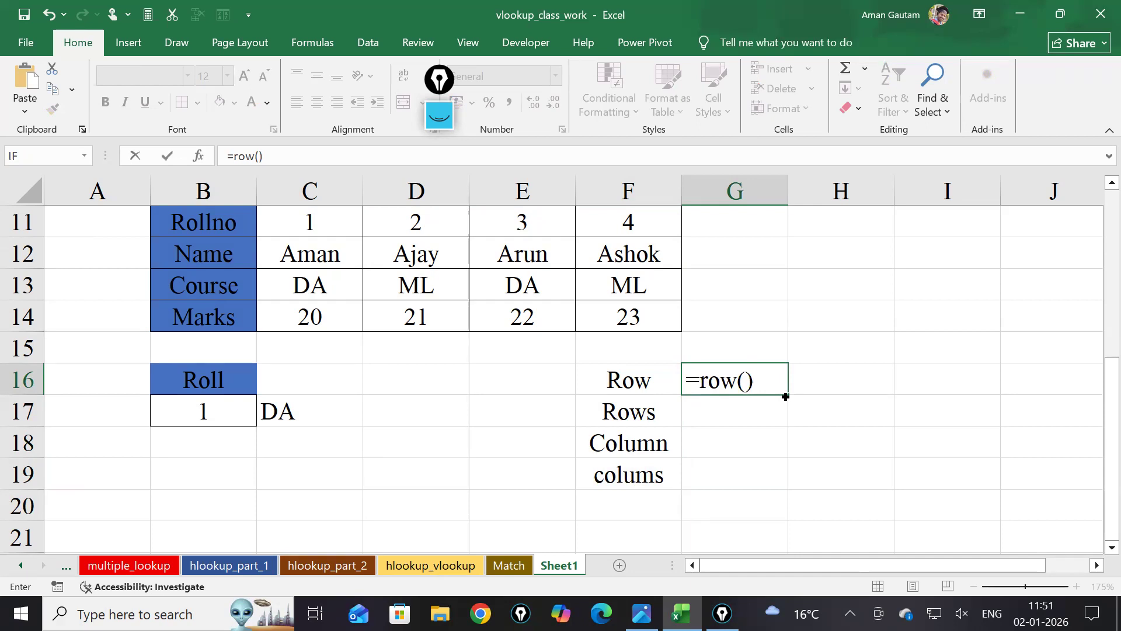
{"action": "key", "text": "Return"}
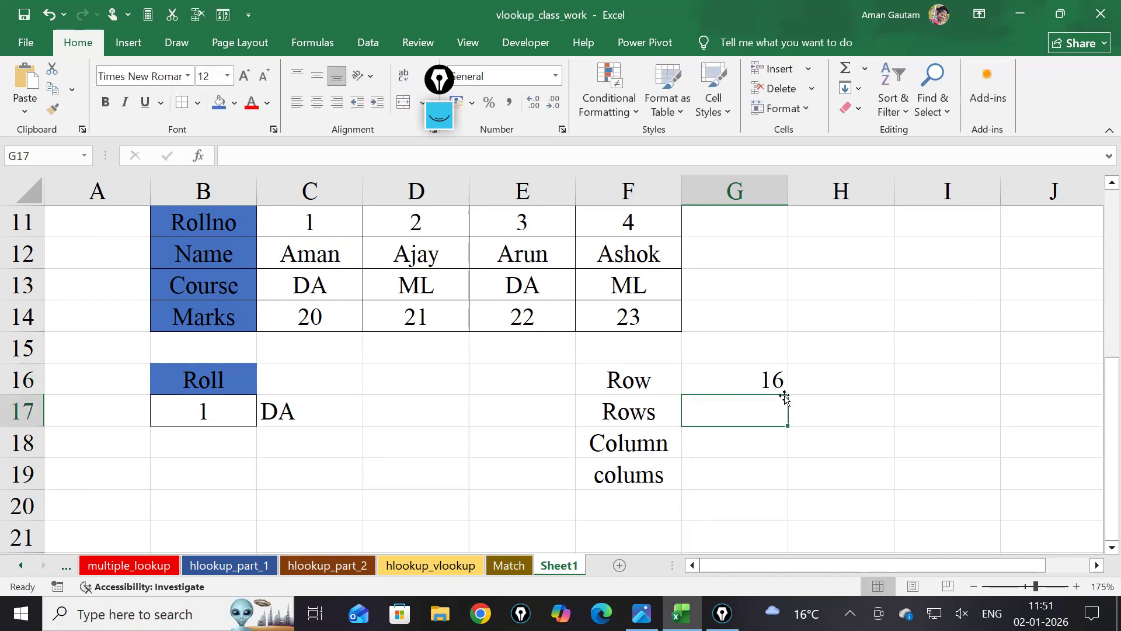
Enter =ROW(G12) in cell H16 and review the formula's reference
{"action": "left_click", "coordinate": [872, 390]}
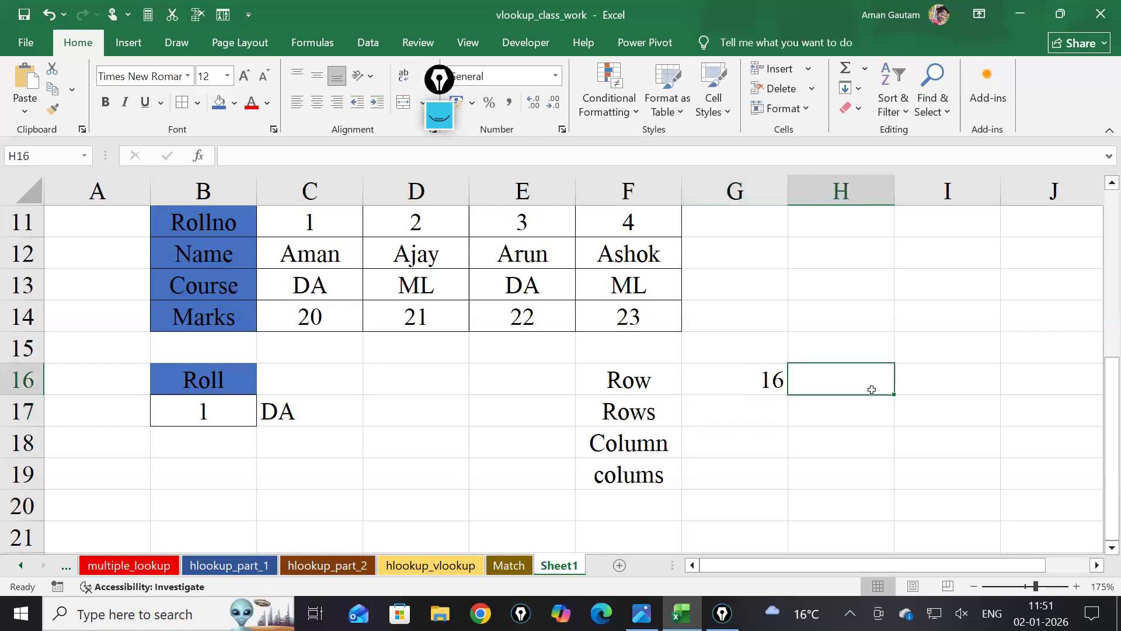
{"action": "type", "text": "=row"}
{"action": "key", "text": "Tab"}
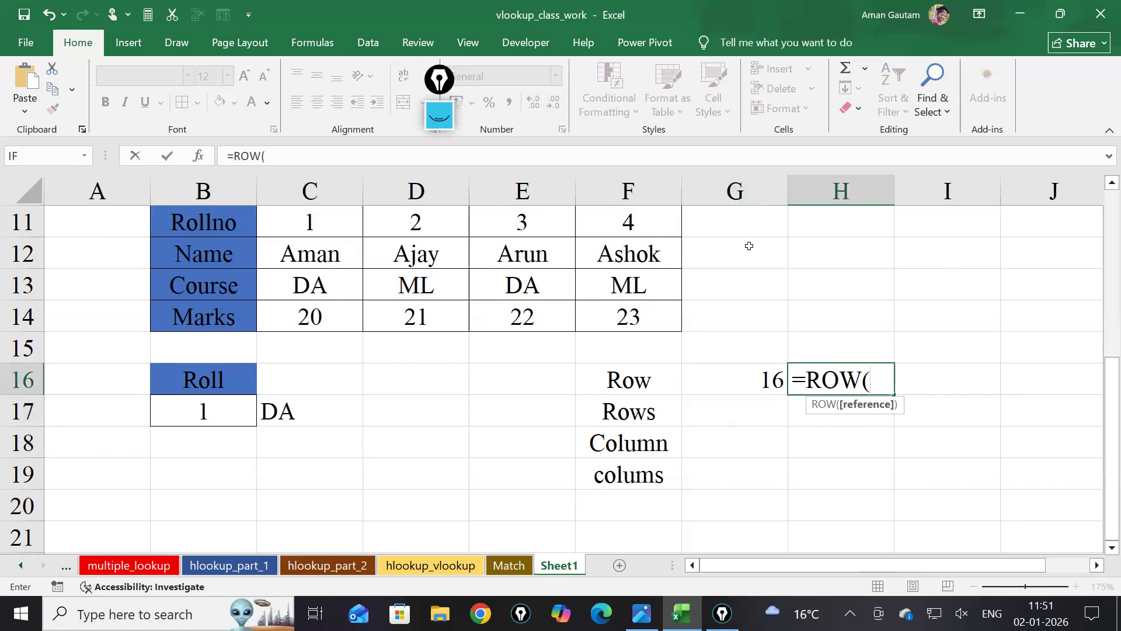
{"action": "left_click", "coordinate": [753, 254]}
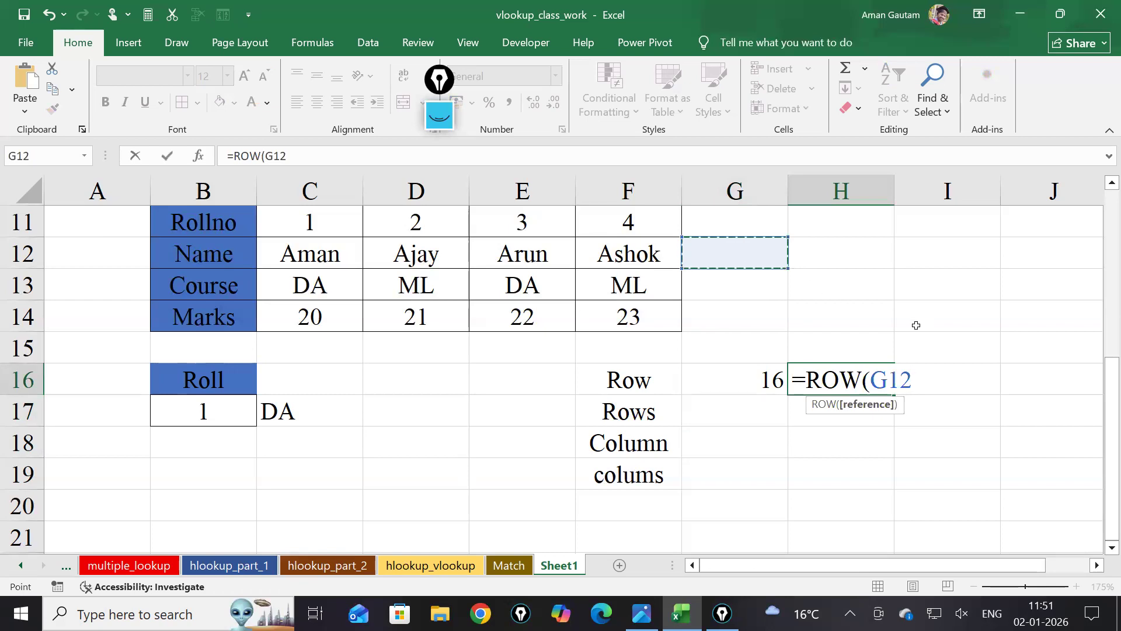
{"action": "type", "text": ")"}
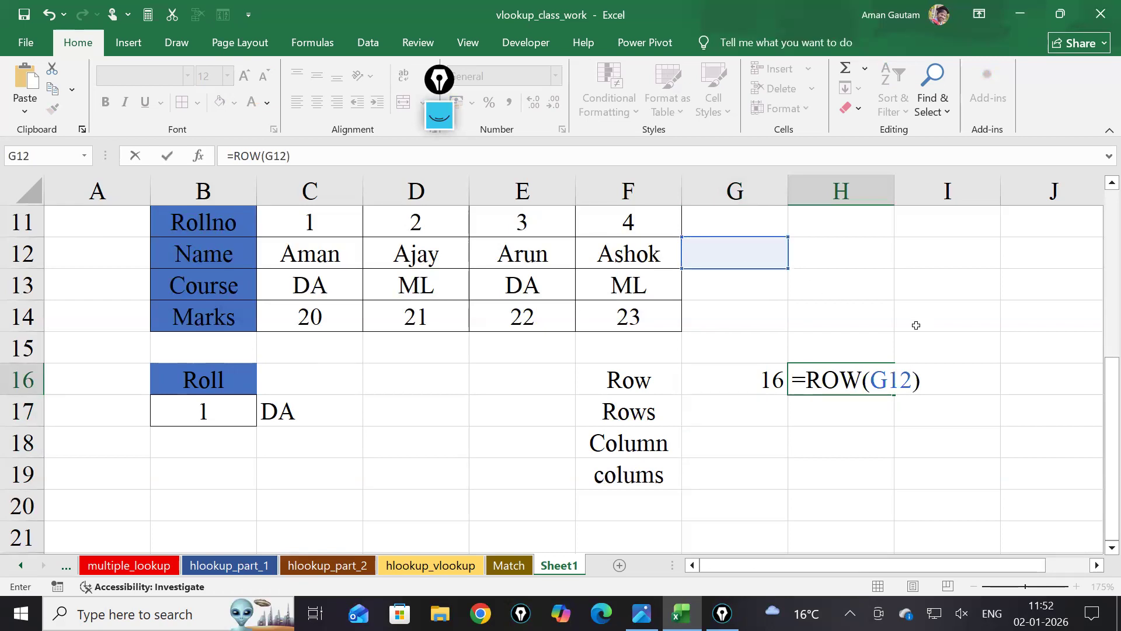
{"action": "key", "text": "Return"}
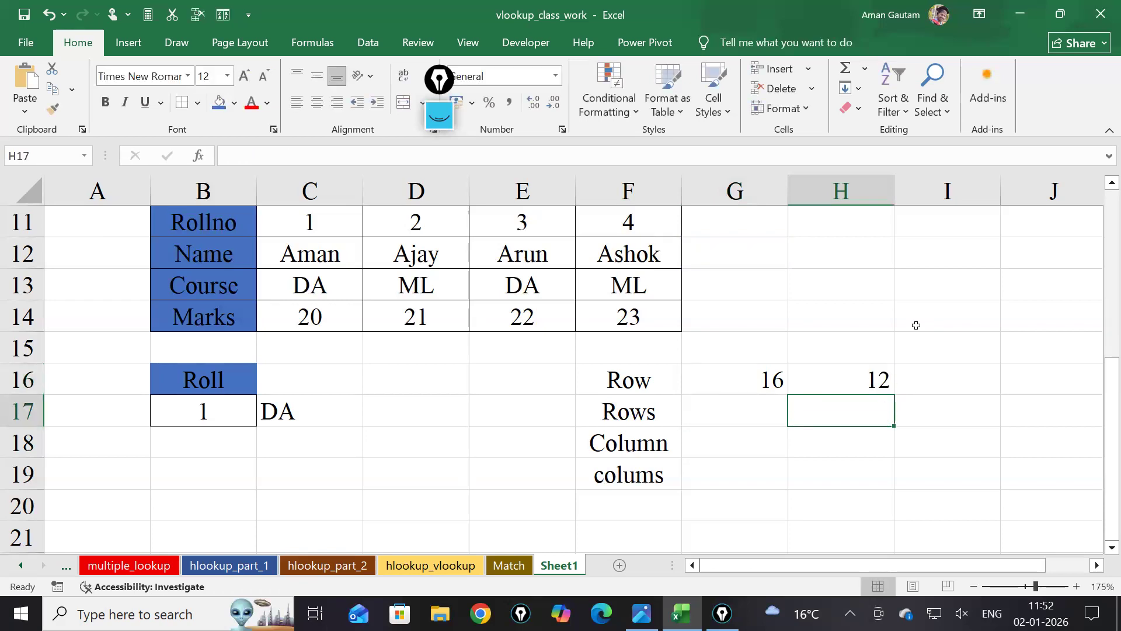
{"action": "double_click", "coordinate": [862, 377]}
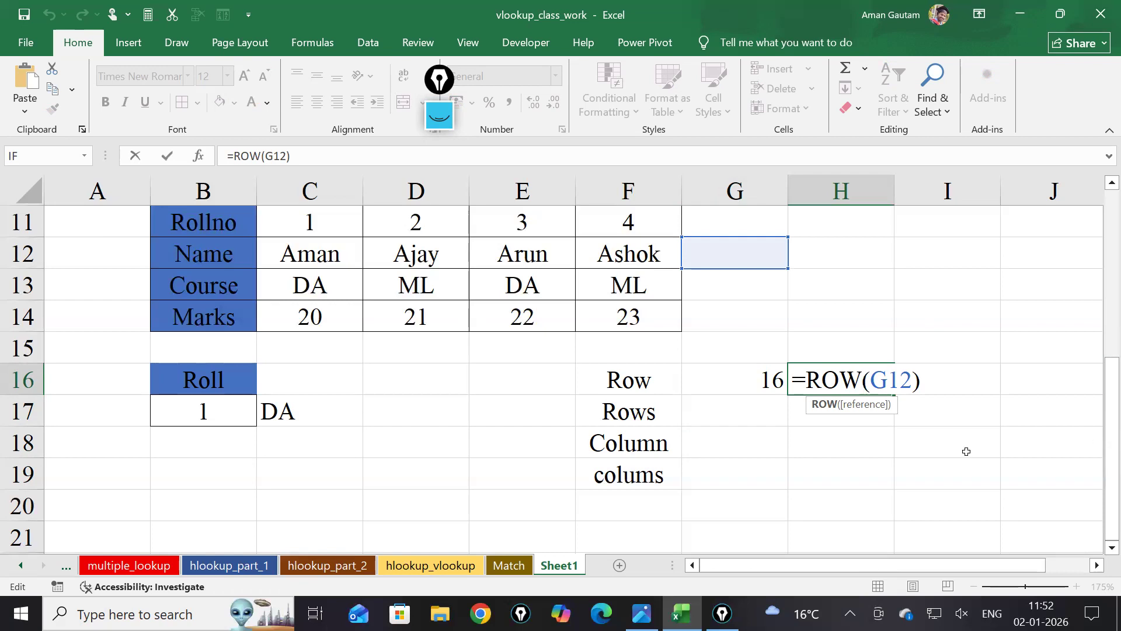
{"action": "left_click", "coordinate": [735, 388]}
Enter =ROWS(D15:D20) in cell G17 beside the Rows label and review its array range
{"action": "left_click", "coordinate": [754, 406]}
{"action": "type", "text": "=row"}
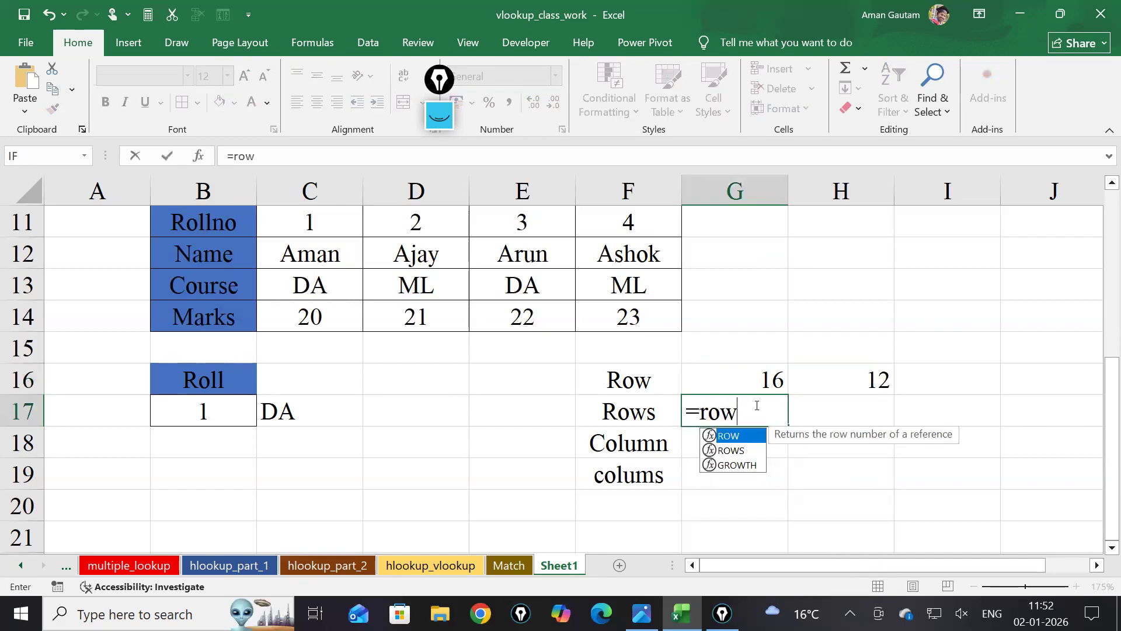
{"action": "type", "text": "s"}
{"action": "key", "text": "Tab"}
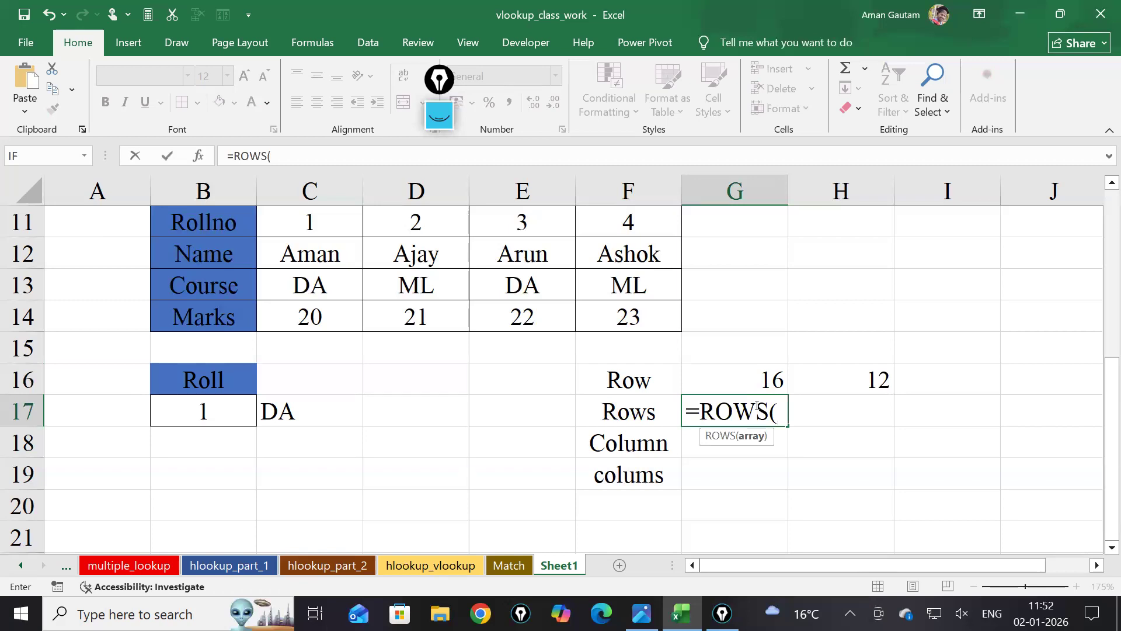
{"action": "left_click_drag", "start_coordinate": [420, 350], "coordinate": [392, 511]}
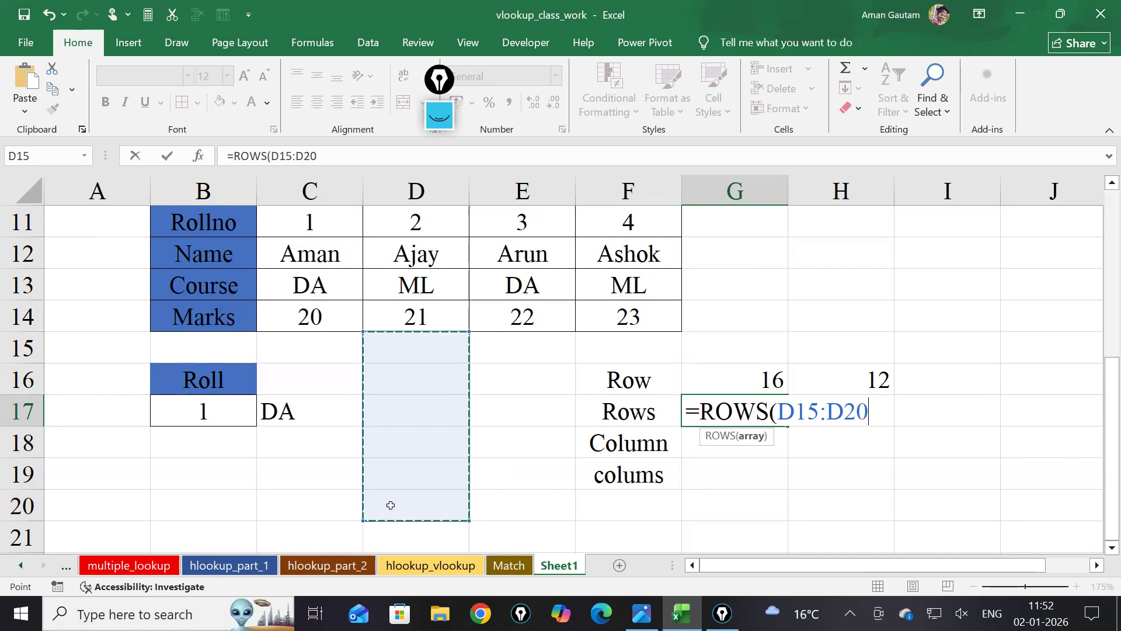
{"action": "type", "text": ")"}
{"action": "key", "text": "Return"}
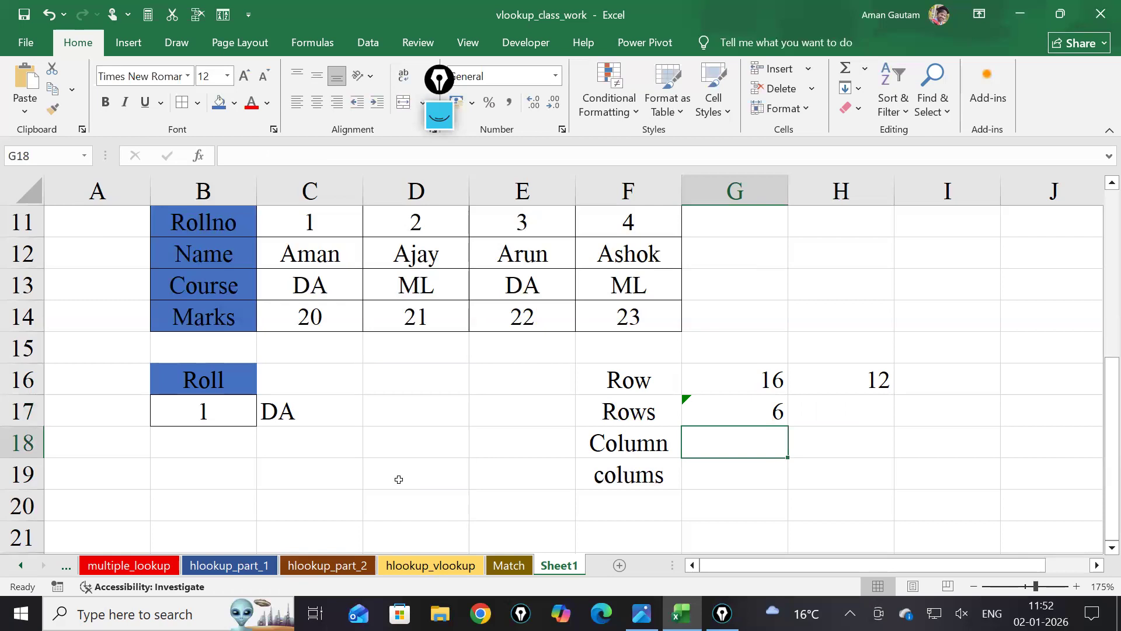
{"action": "double_click", "coordinate": [797, 411]}
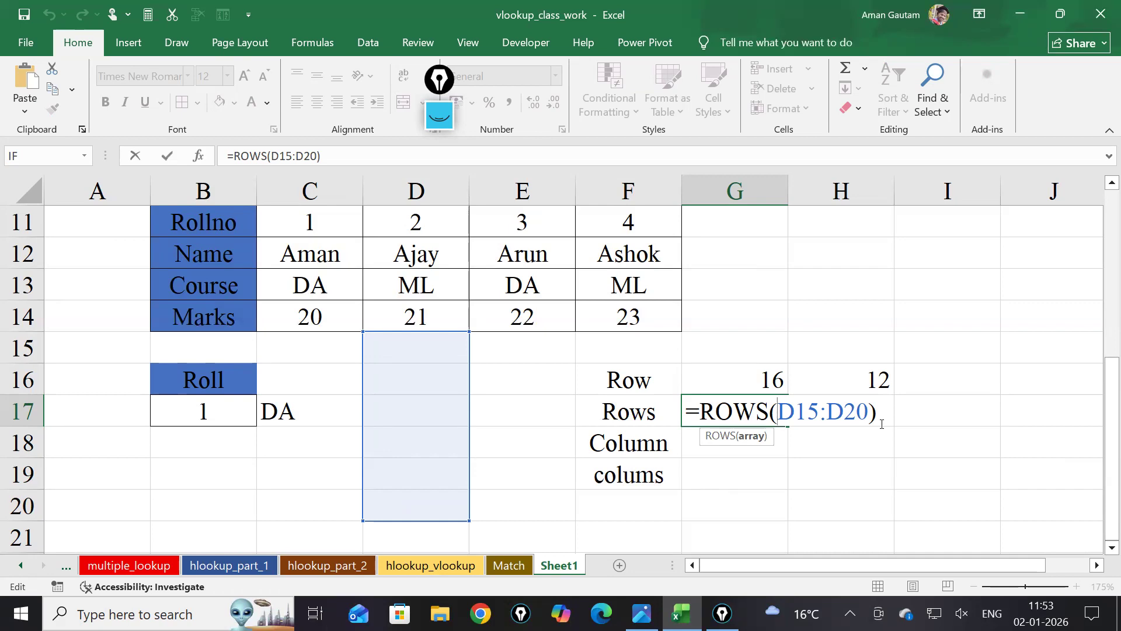
{"action": "key", "text": "Return"}
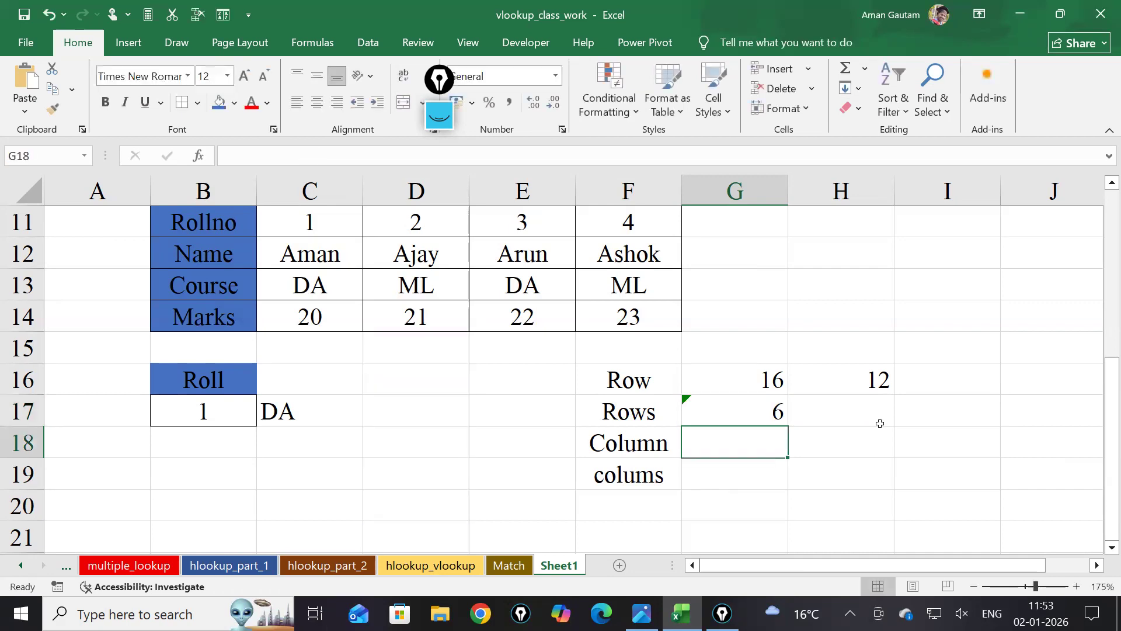
Enter =ROWS(H12:H13) in cell H17 as a second ROWS example
{"action": "left_click", "coordinate": [879, 421]}
{"action": "type", "text": "=row"}
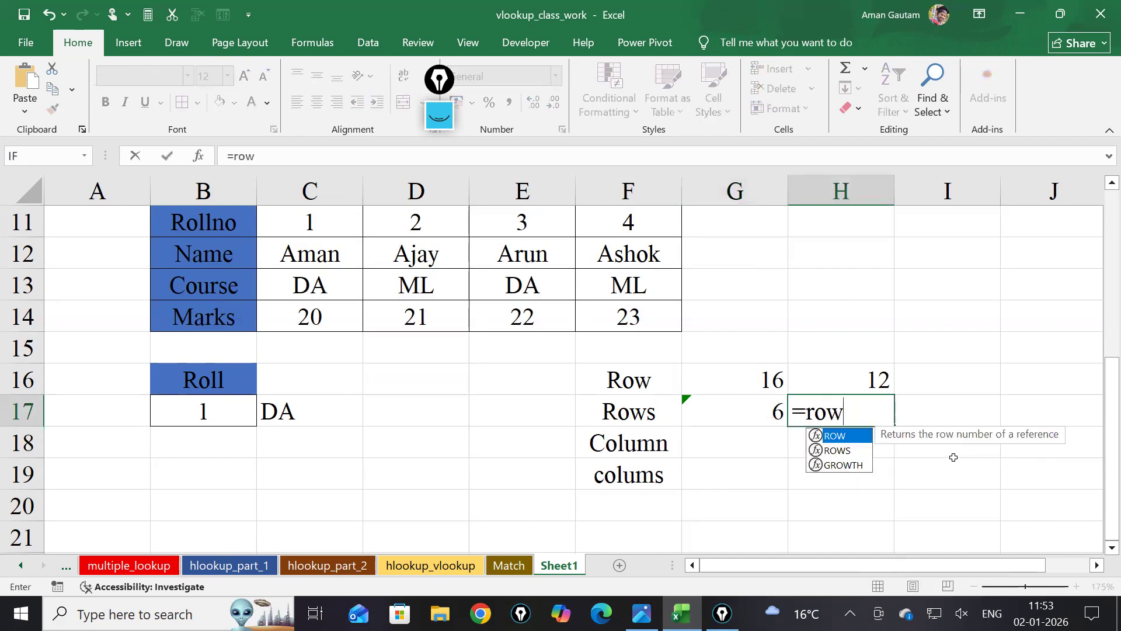
{"action": "key", "text": "Down"}
{"action": "key", "text": "Tab"}
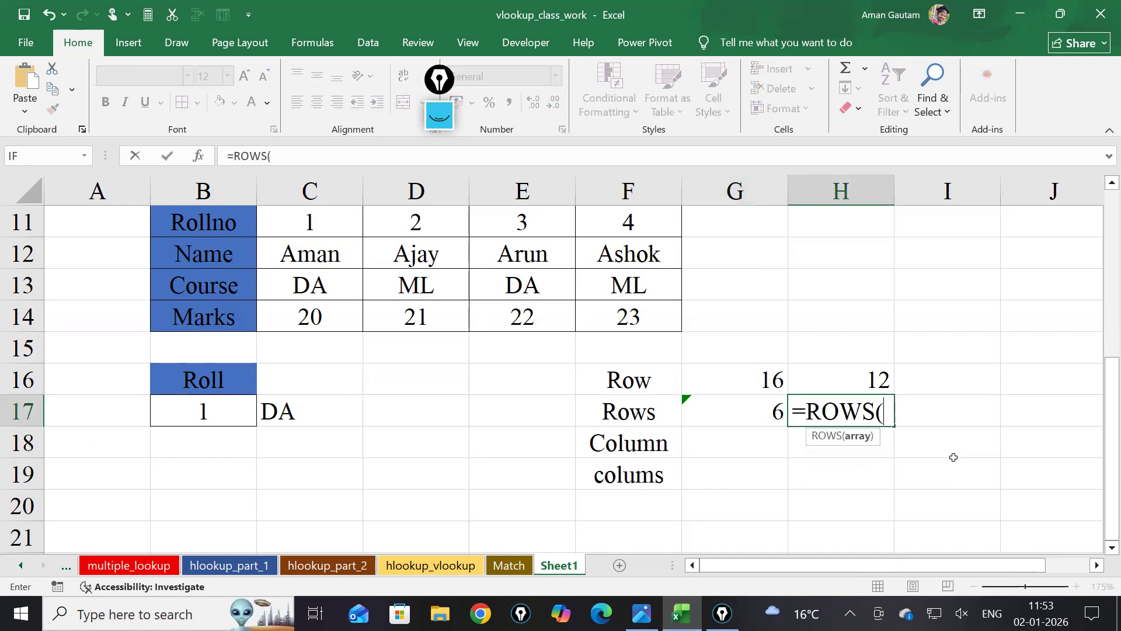
{"action": "left_click_drag", "start_coordinate": [1019, 242], "coordinate": [1030, 283]}
{"action": "left_click_drag", "start_coordinate": [884, 233], "coordinate": [855, 288]}
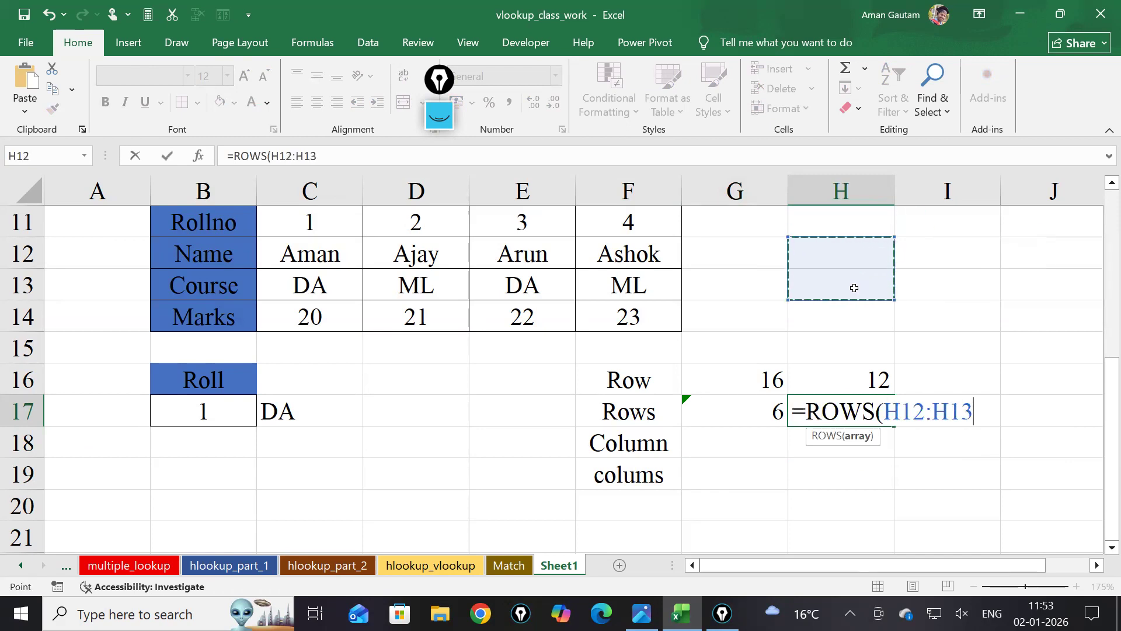
{"action": "type", "text": ")"}
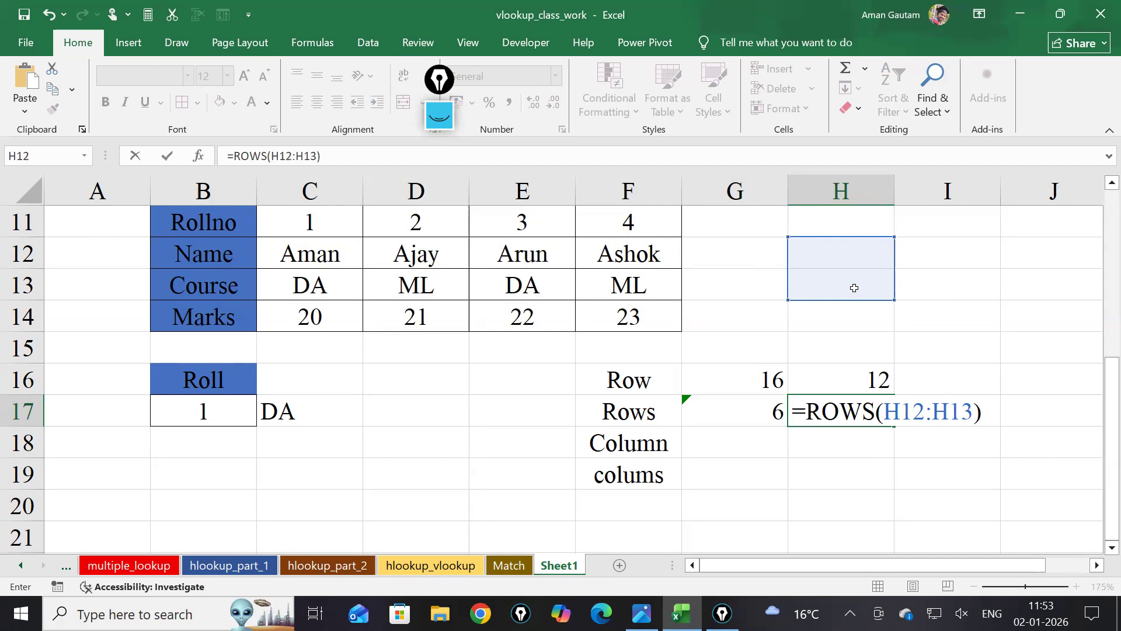
{"action": "key", "text": "Return"}
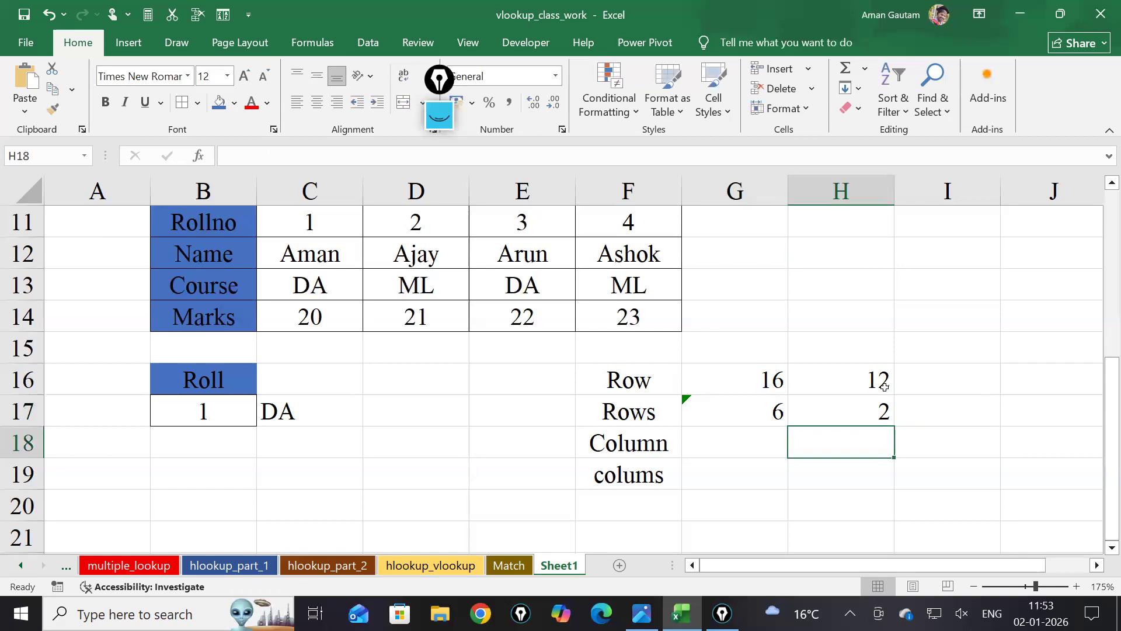
Try filling the relative ROWS formula from H17 down to H20, and clear the copies in H18:H20
{"action": "left_click", "coordinate": [871, 418]}
{"action": "left_click_drag", "start_coordinate": [897, 427], "coordinate": [894, 510]}
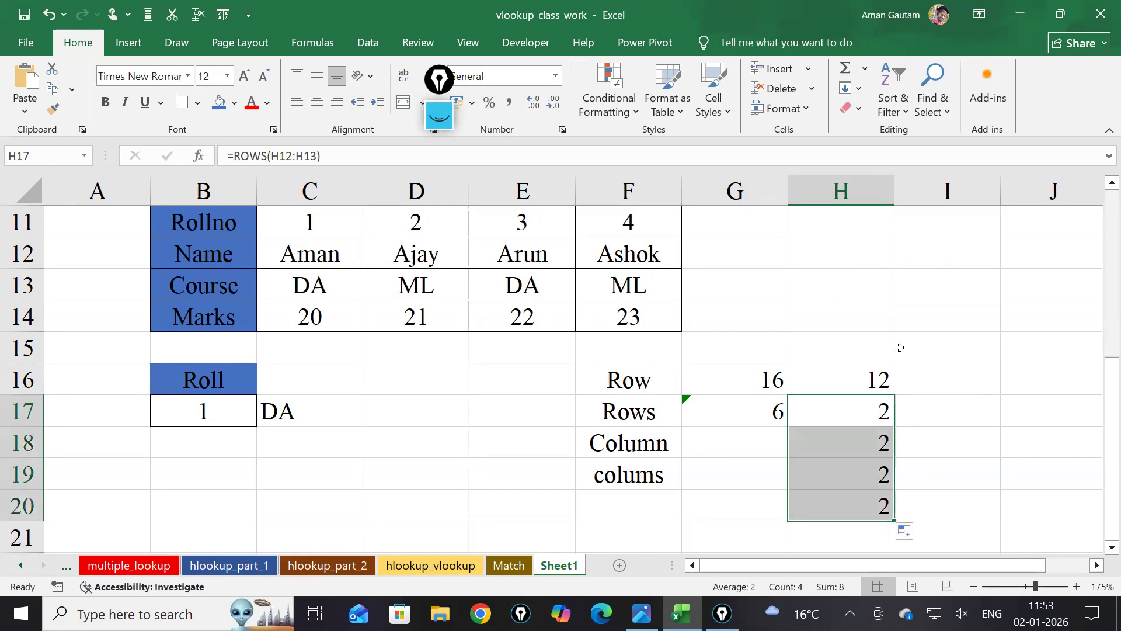
{"action": "double_click", "coordinate": [863, 420]}
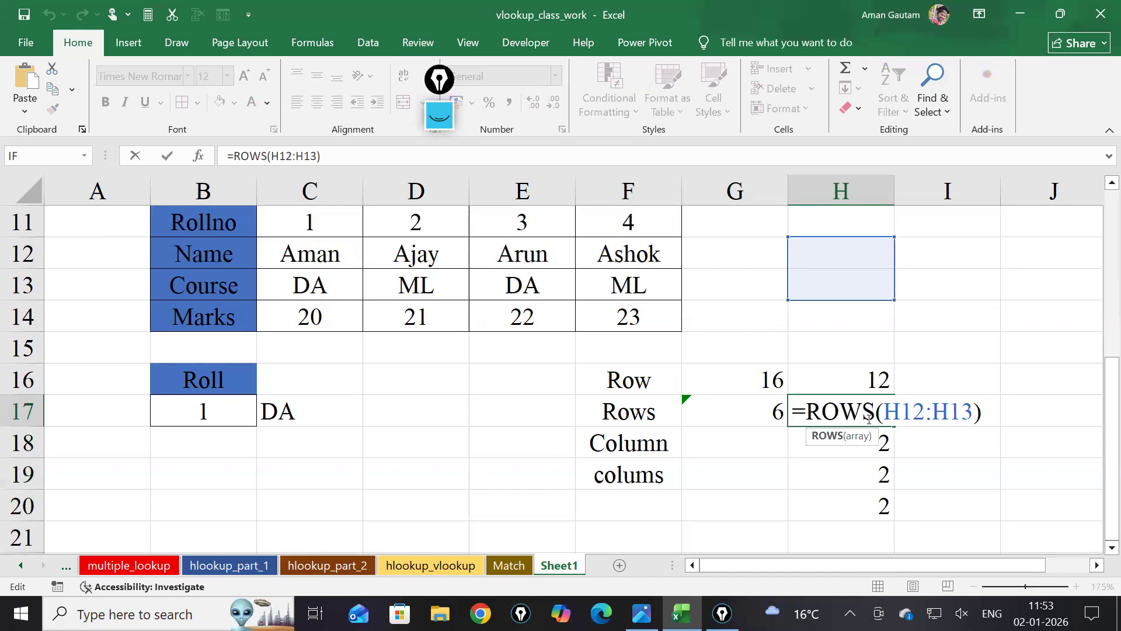
{"action": "key", "text": "Return"}
{"action": "left_click_drag", "start_coordinate": [874, 444], "coordinate": [885, 522]}
{"action": "key", "text": "Delete"}
Change the H17 formula to =ROWS($H$12:H13) and fill it down to H20
{"action": "left_click", "coordinate": [885, 417]}
{"action": "double_click", "coordinate": [882, 416]}
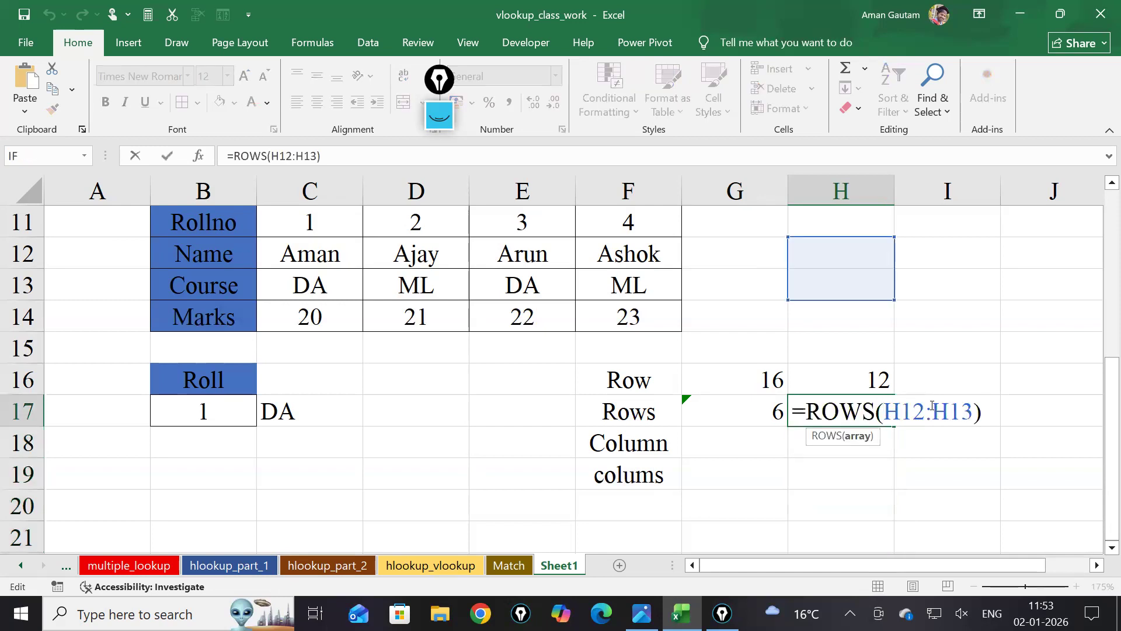
{"action": "double_click", "coordinate": [907, 410]}
{"action": "key", "text": "F4"}
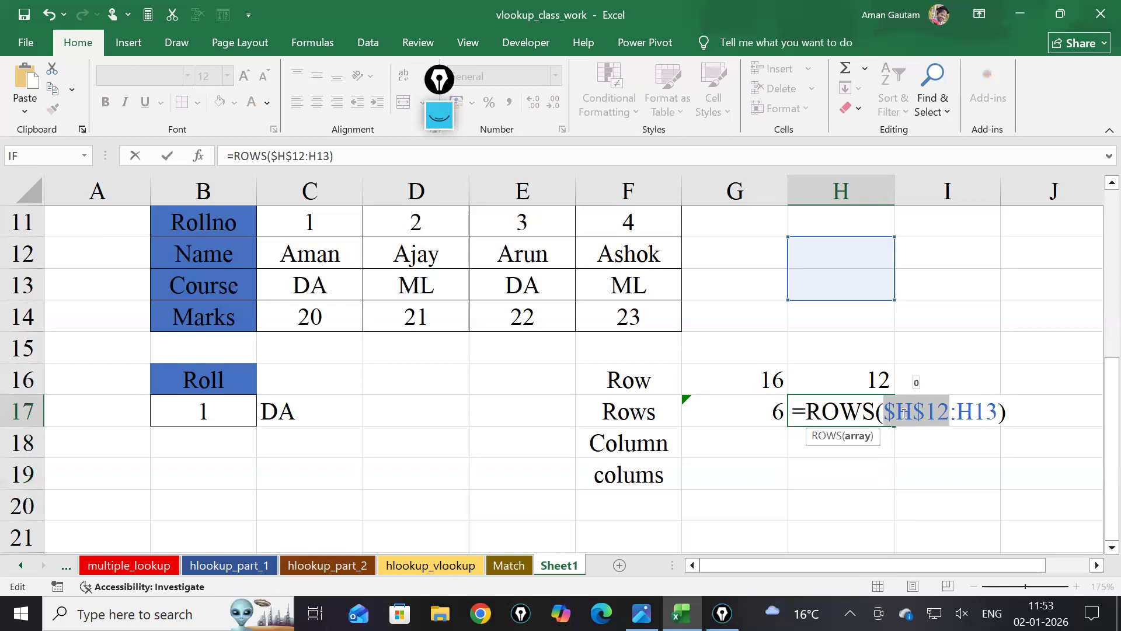
{"action": "key", "text": "Return"}
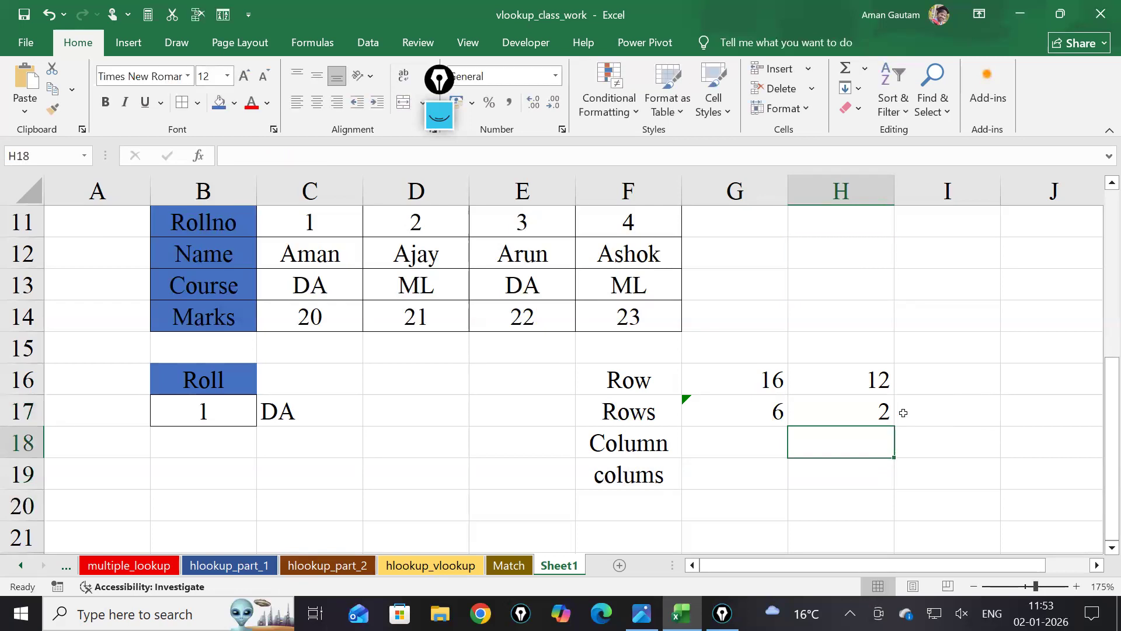
{"action": "left_click", "coordinate": [879, 412]}
{"action": "left_click_drag", "start_coordinate": [893, 427], "coordinate": [893, 516]}
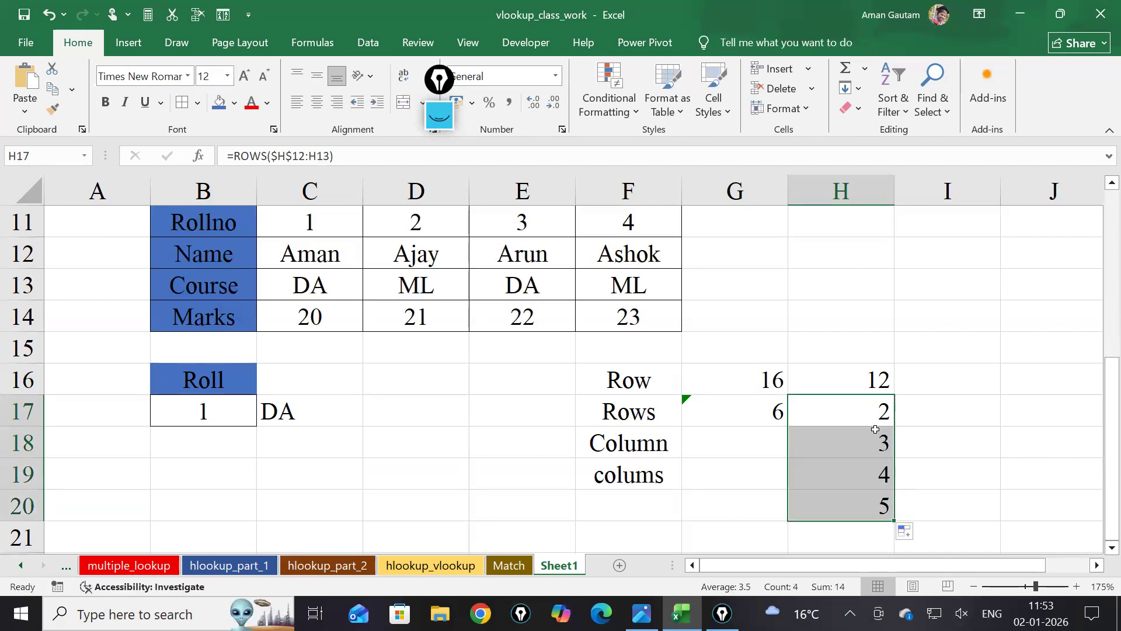
Examine the fixed start and relative end references in the ROWS formulas in H17, H18 and H20
{"action": "left_click", "coordinate": [875, 430]}
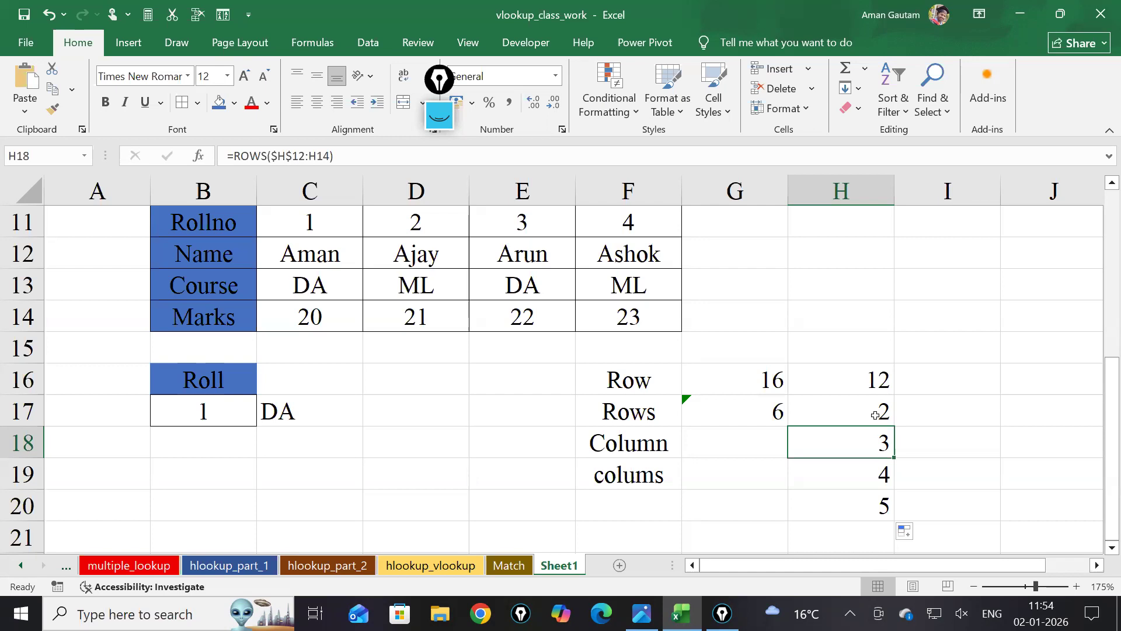
{"action": "left_click", "coordinate": [873, 414]}
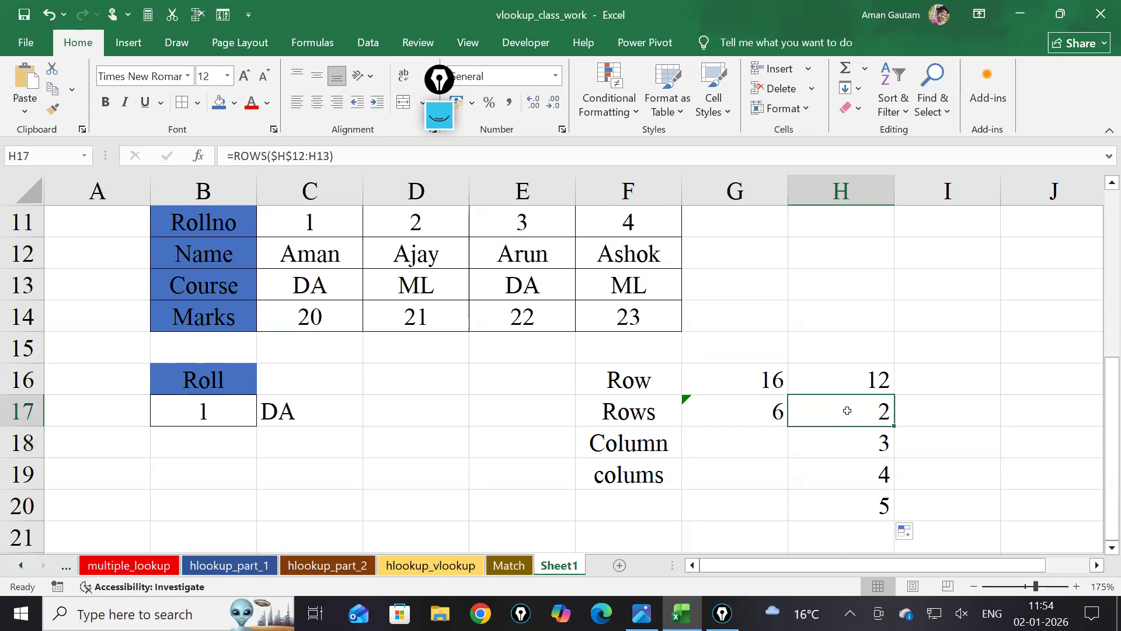
{"action": "double_click", "coordinate": [847, 411]}
{"action": "left_click_drag", "start_coordinate": [875, 411], "coordinate": [992, 411]}
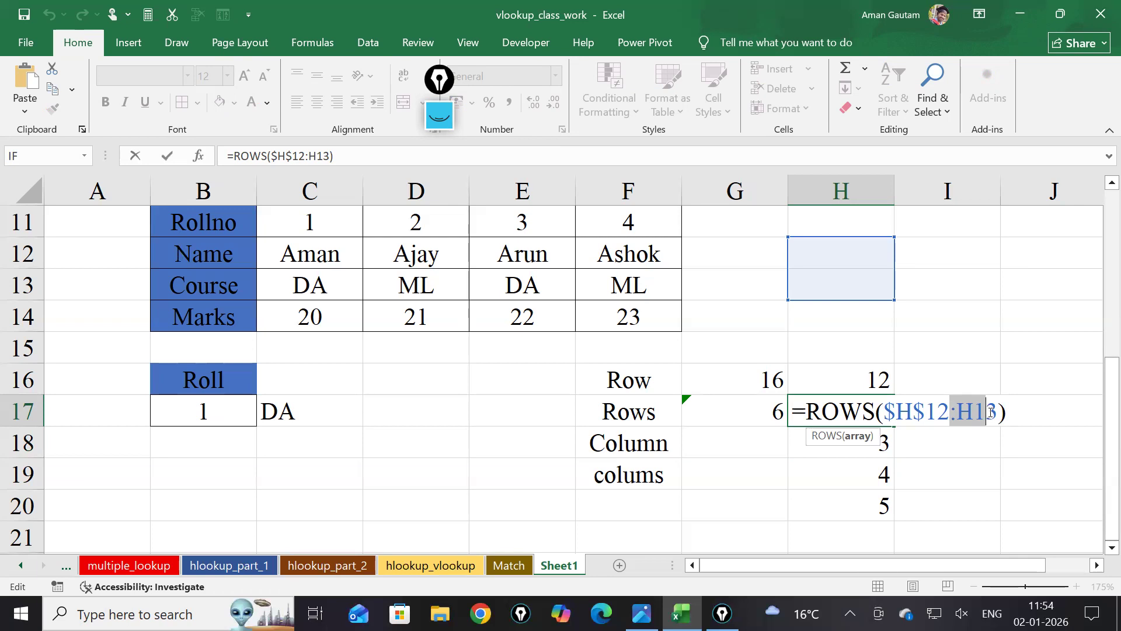
{"action": "left_click", "coordinate": [826, 514]}
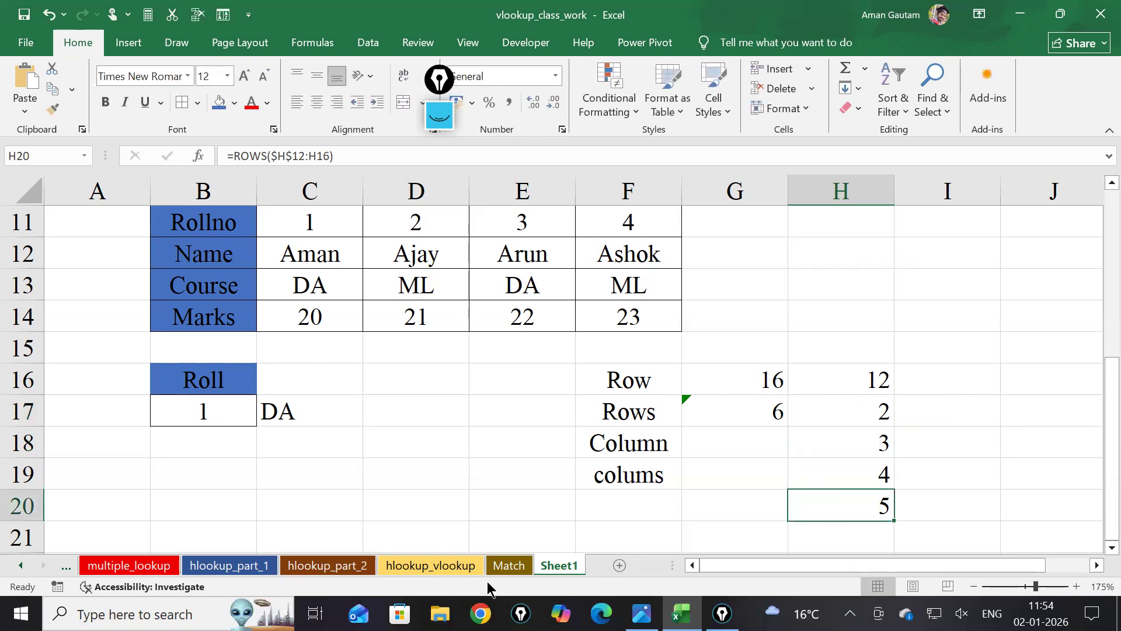
Switch to the hlookup_vlookup sheet and examine the city distance table with its From, To and Distance cells
{"action": "left_click", "coordinate": [438, 565]}
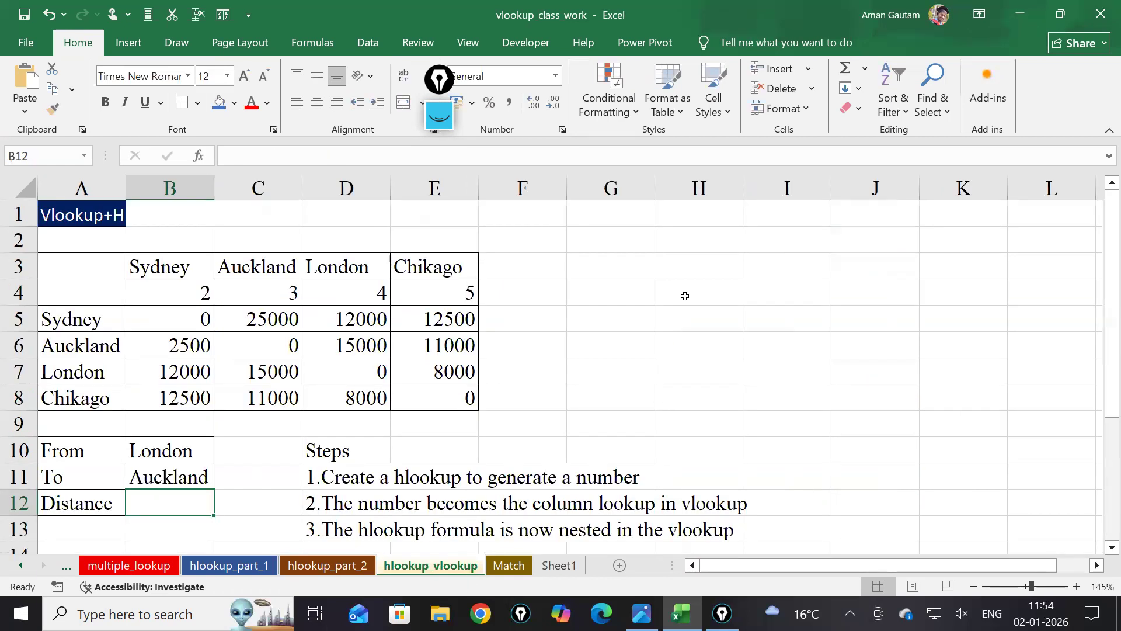
{"action": "scroll", "coordinate": [682, 393], "scroll_direction": "up", "scroll_amount": 2}
{"action": "scroll", "coordinate": [681, 393], "scroll_direction": "down", "scroll_amount": 1}
{"action": "scroll", "coordinate": [289, 505], "scroll_direction": "up", "scroll_amount": 1}
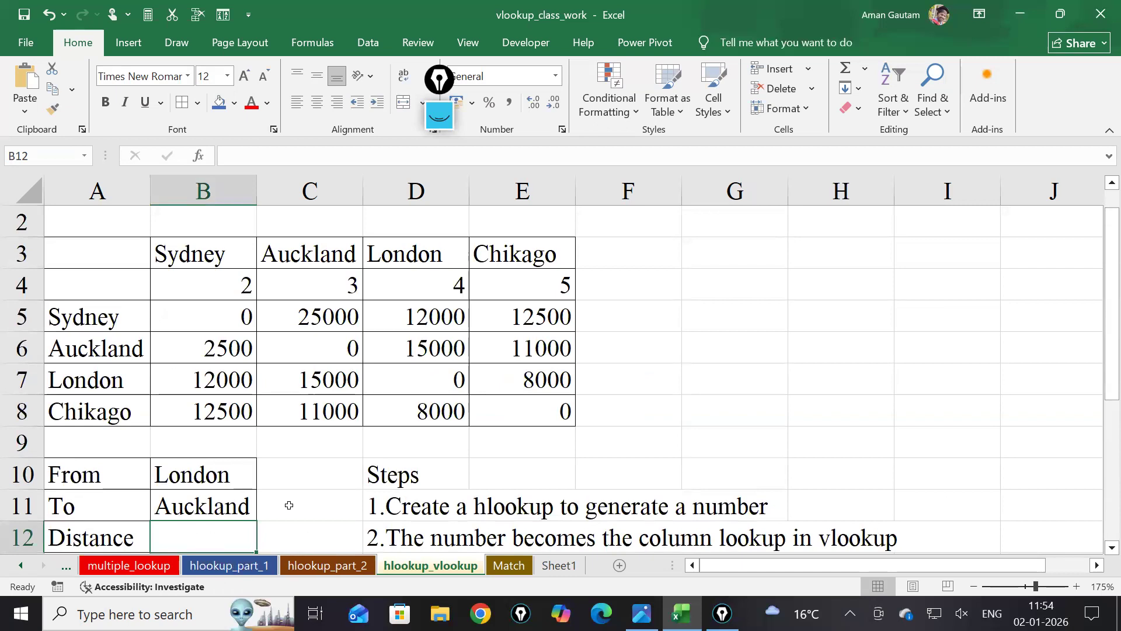
{"action": "left_click", "coordinate": [673, 434]}
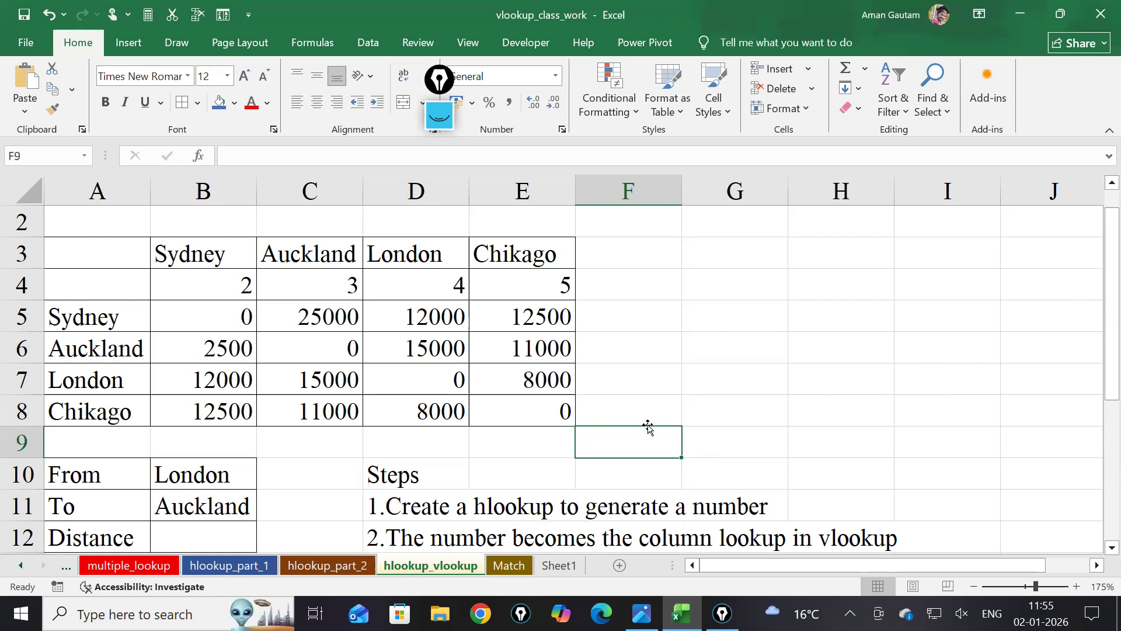
{"action": "left_click", "coordinate": [561, 448]}
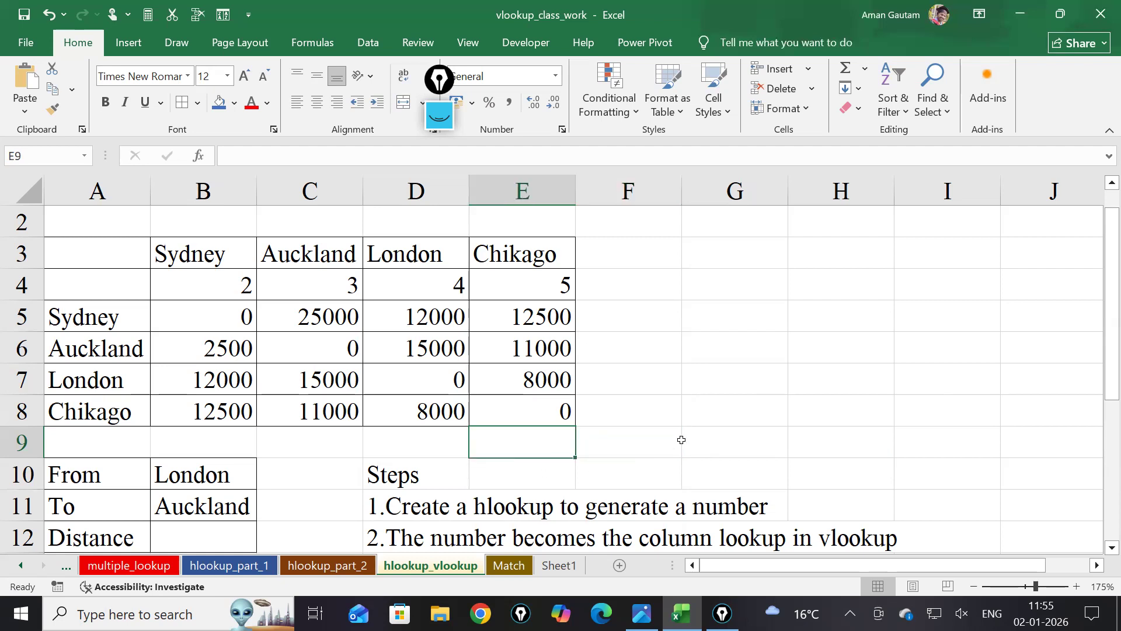
Begin a VLOOKUP formula in F8 that looks up $B$10 in the distance table $A$5:$E$8
{"action": "left_click", "coordinate": [678, 444]}
{"action": "left_click", "coordinate": [665, 417]}
{"action": "type", "text": "=vl"}
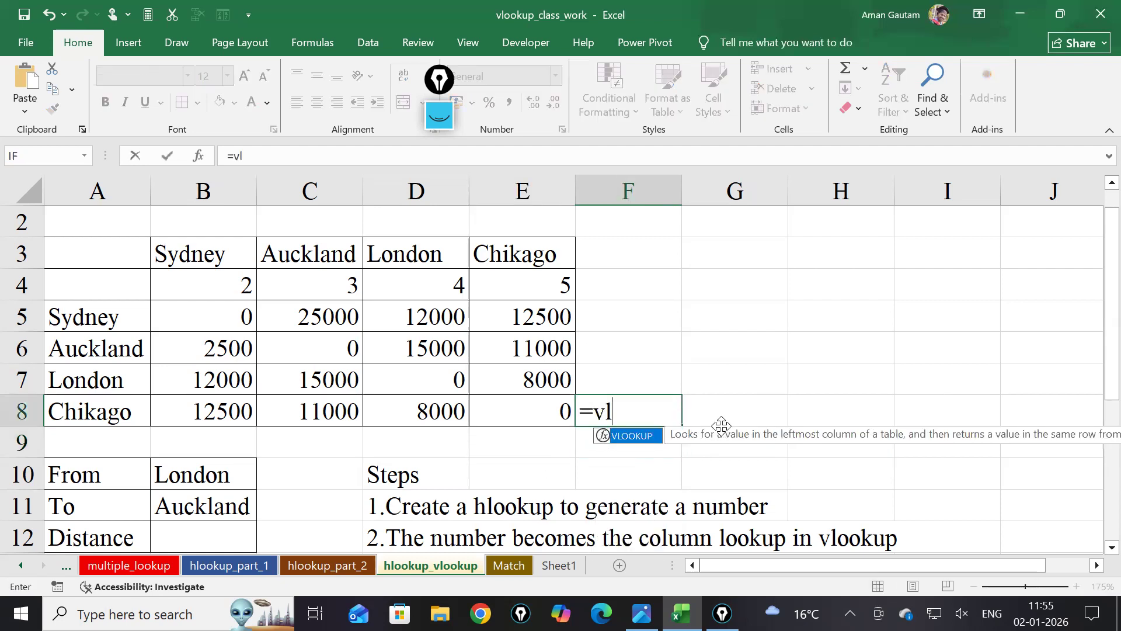
{"action": "key", "text": "Tab"}
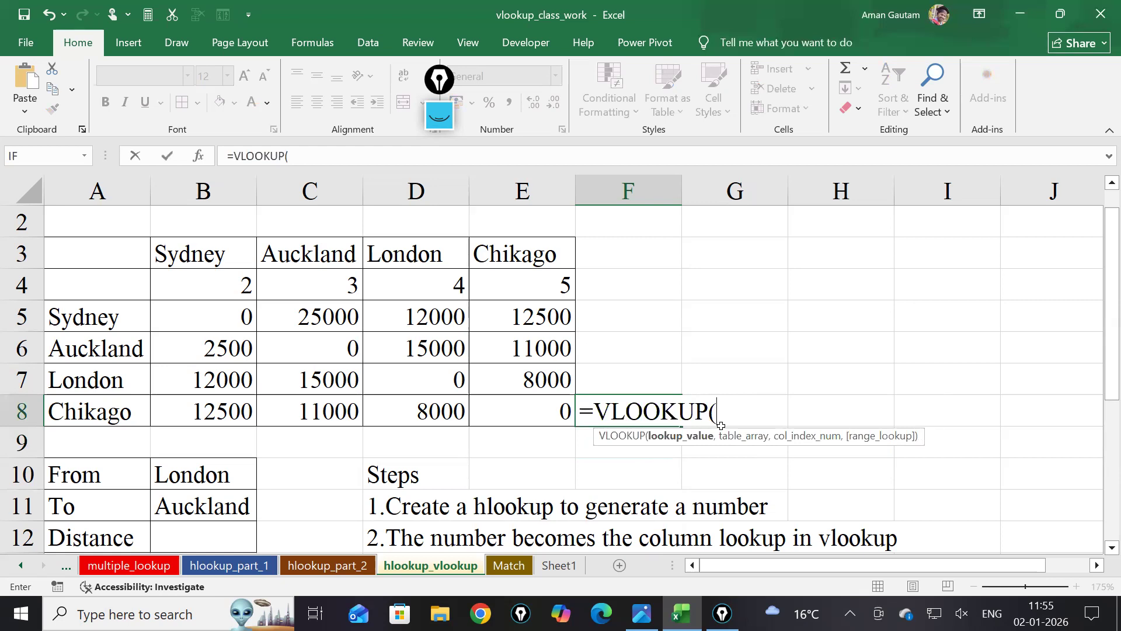
{"action": "left_click", "coordinate": [188, 478]}
{"action": "key", "text": "F4"}
{"action": "type", "text": ","}
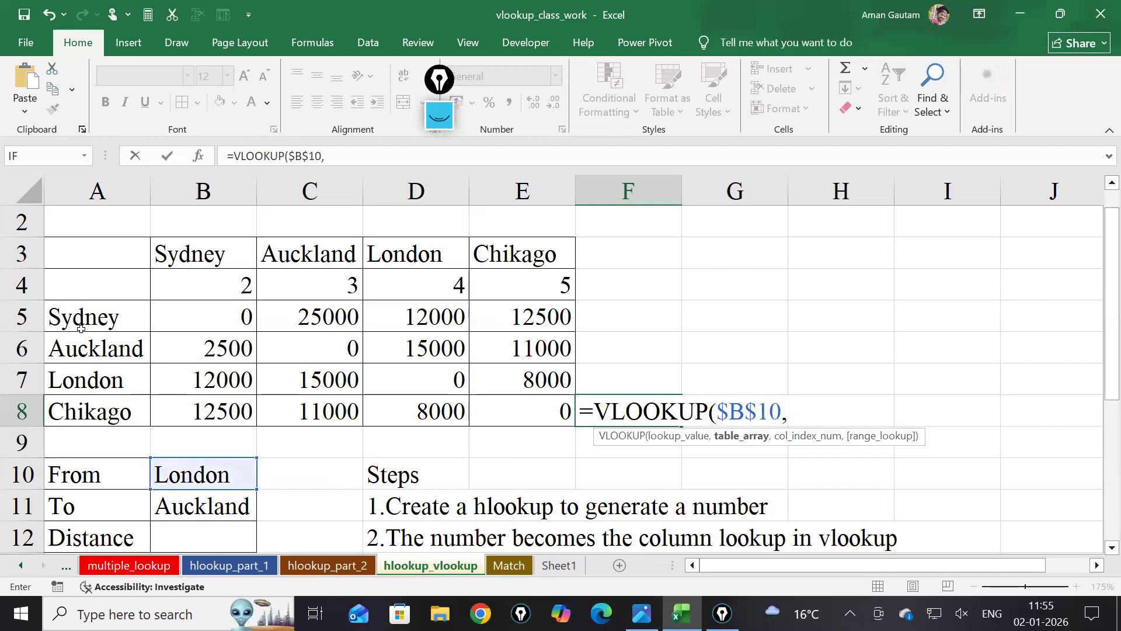
{"action": "left_click_drag", "start_coordinate": [89, 309], "coordinate": [542, 407]}
{"action": "key", "text": "F4"}
{"action": "type", "text": ","}
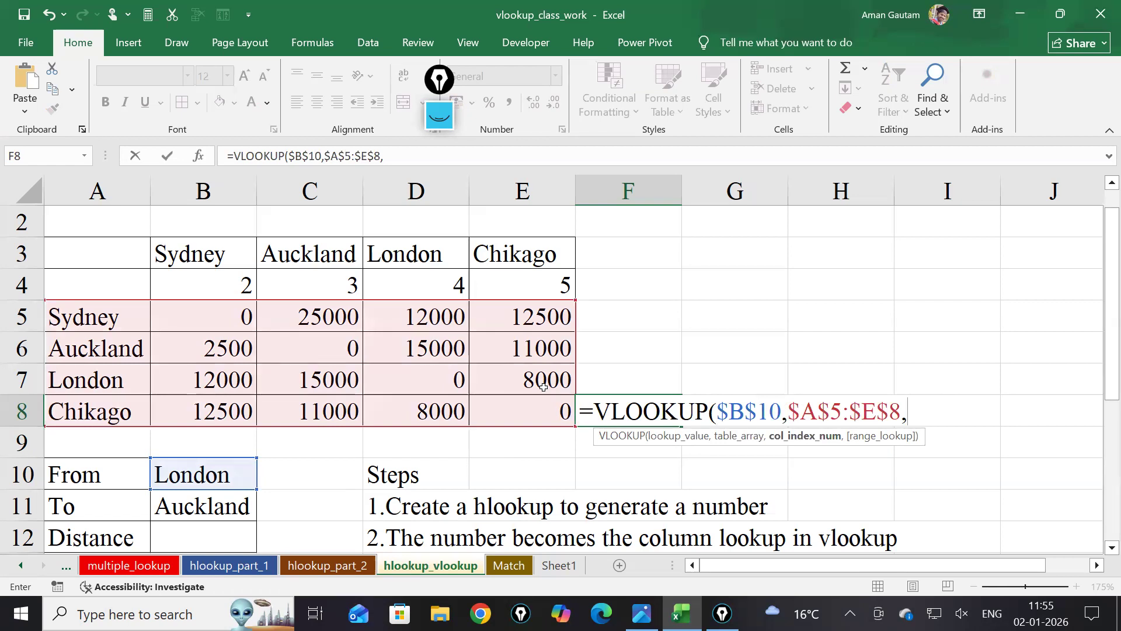
Nest HLOOKUP($B$11,$A$3:$E$4,2,0) as the column index of the VLOOKUP and complete it with 0 for an exact match
{"action": "type", "text": "hl"}
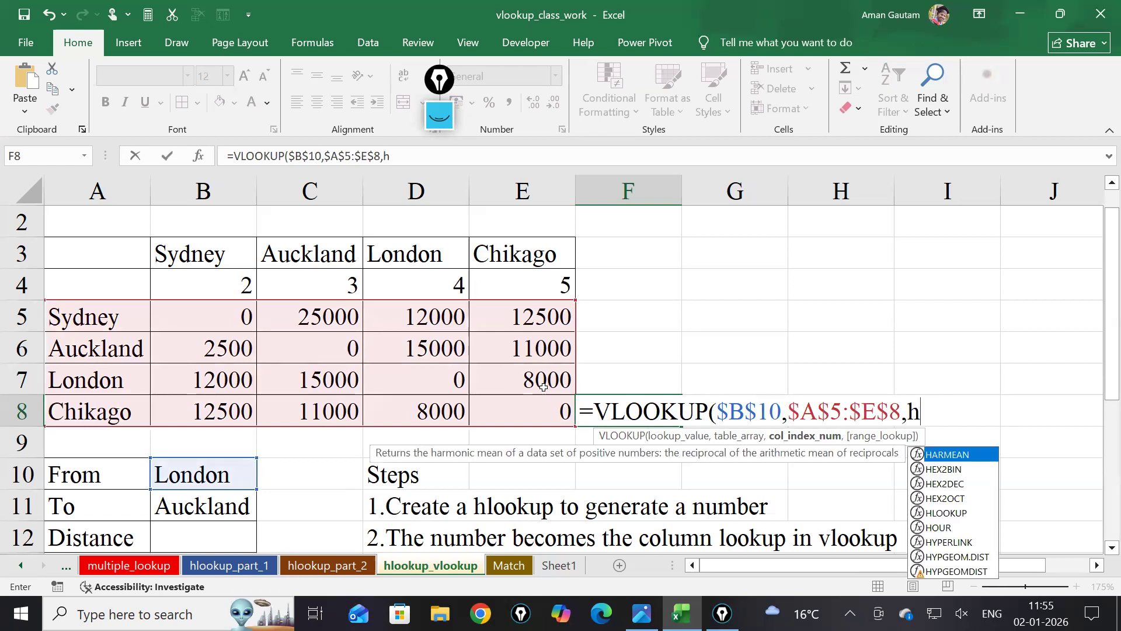
{"action": "key", "text": "Tab"}
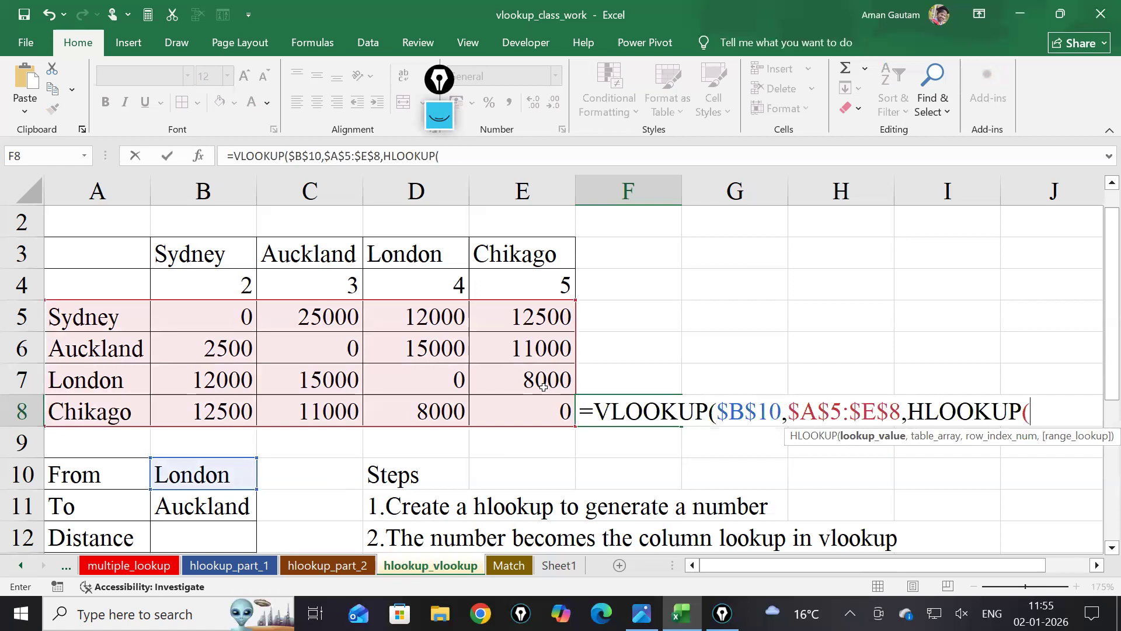
{"action": "left_click", "coordinate": [218, 513]}
{"action": "key", "text": "F4"}
{"action": "type", "text": ","}
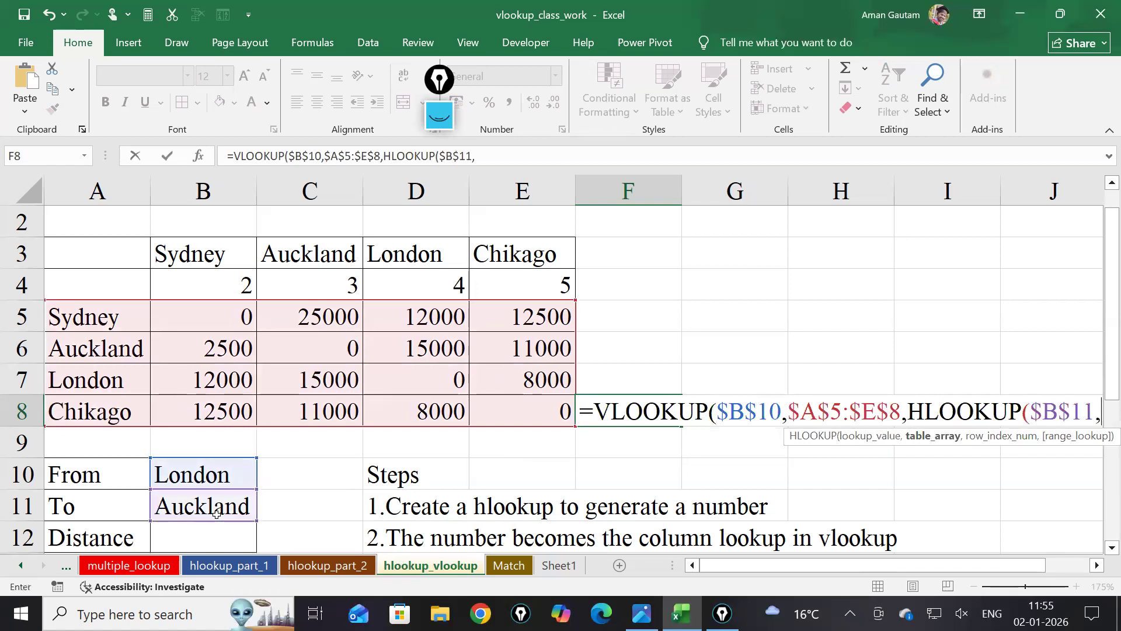
{"action": "left_click_drag", "start_coordinate": [94, 254], "coordinate": [556, 289]}
{"action": "key", "text": "F4"}
{"action": "type", "text": ","}
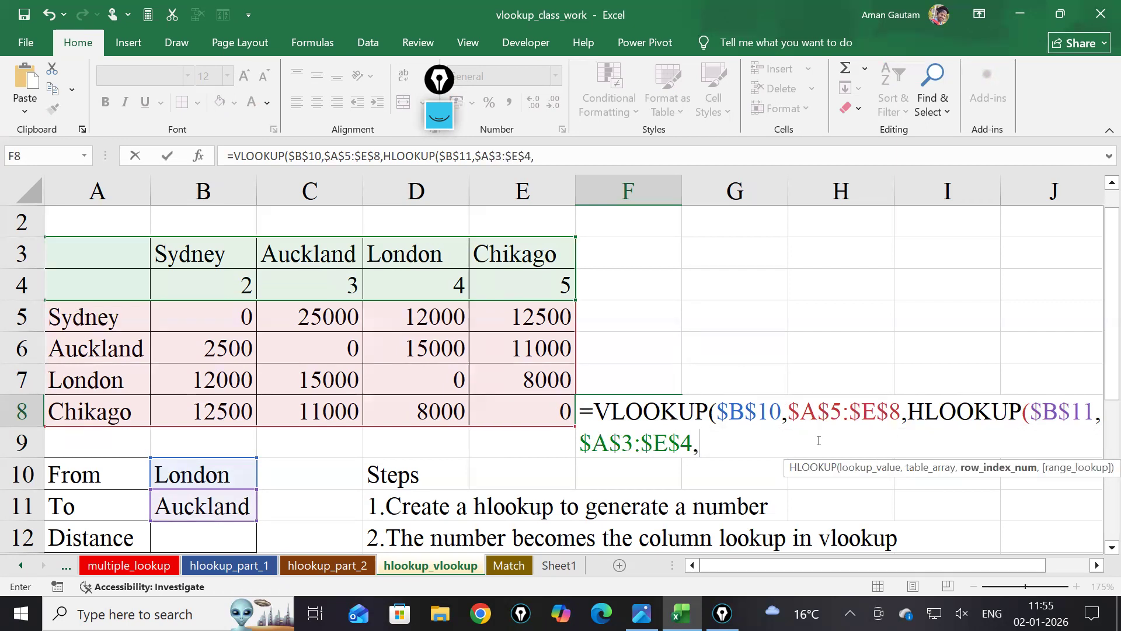
{"action": "type", "text": "2,0),0)"}
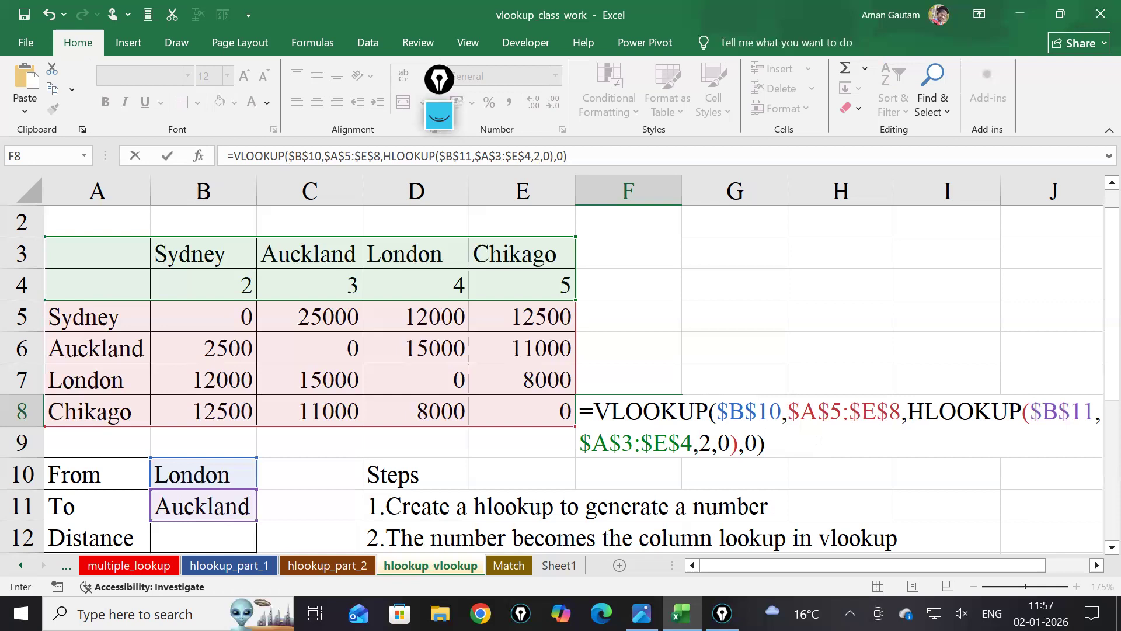
Try putting an apostrophe before the nested formula in F8 to treat it as text, and remove it again
{"action": "scroll", "coordinate": [819, 440], "scroll_direction": "down", "scroll_amount": 2}
{"action": "left_click_drag", "start_coordinate": [1106, 505], "coordinate": [1103, 418]}
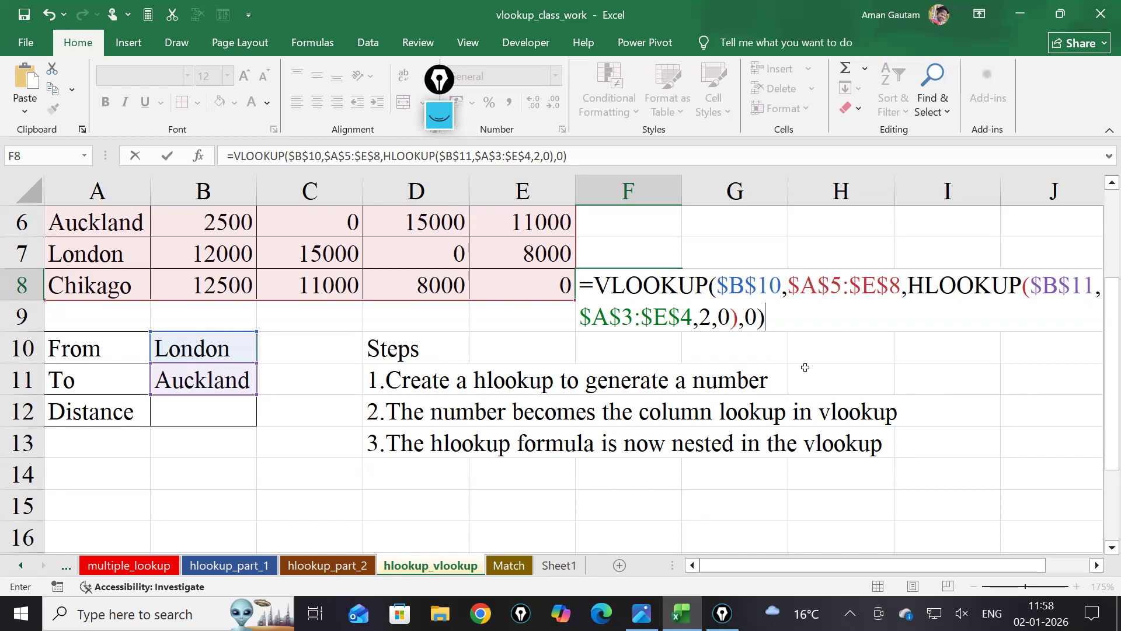
{"action": "left_click", "coordinate": [581, 285]}
{"action": "type", "text": "'"}
{"action": "left_click_drag", "start_coordinate": [1103, 397], "coordinate": [1104, 333]}
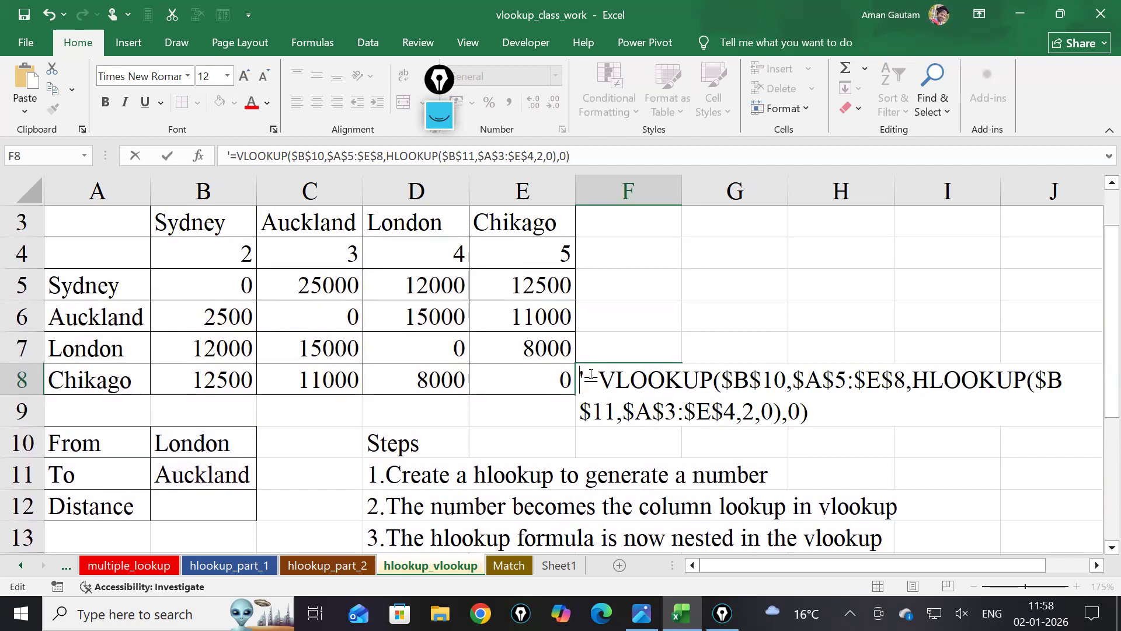
{"action": "key", "text": "BackSpace"}
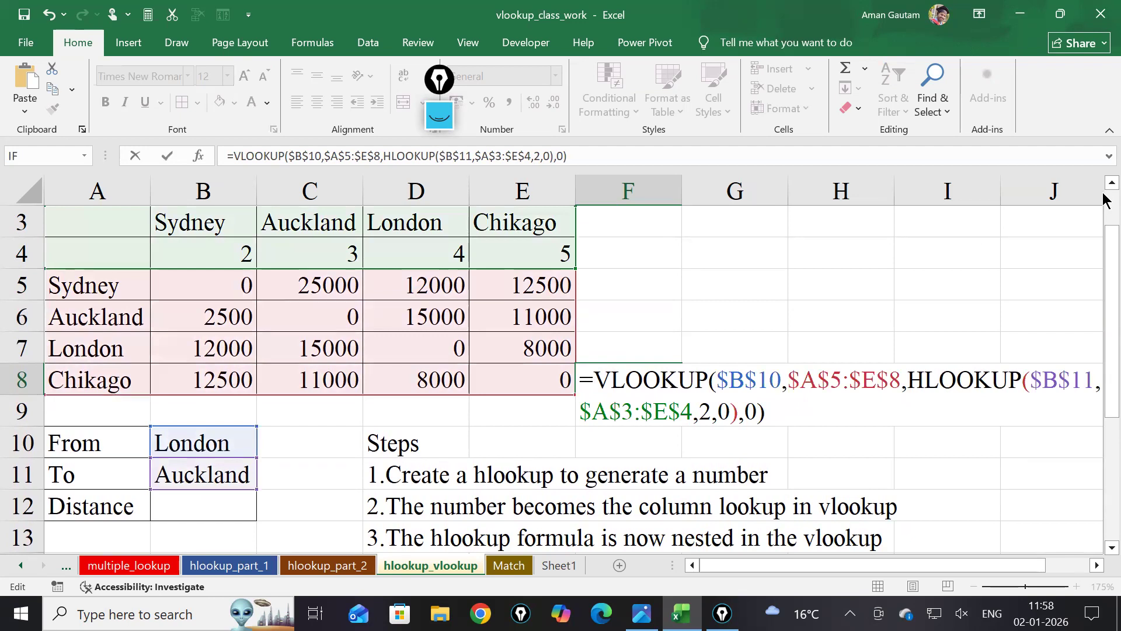
Open the on-screen annotation toolbar, clear the stray stroke, move the toolbar beside the From label and pick the pen
{"action": "left_click", "coordinate": [425, 120]}
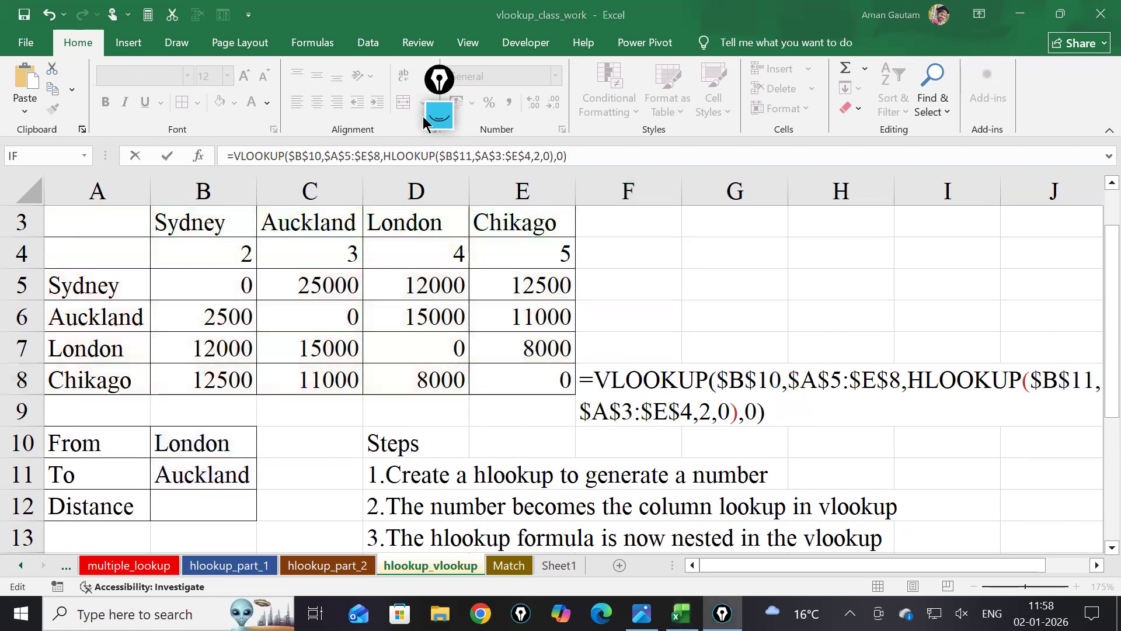
{"action": "left_click", "coordinate": [433, 300]}
{"action": "left_click_drag", "start_coordinate": [424, 83], "coordinate": [156, 125]}
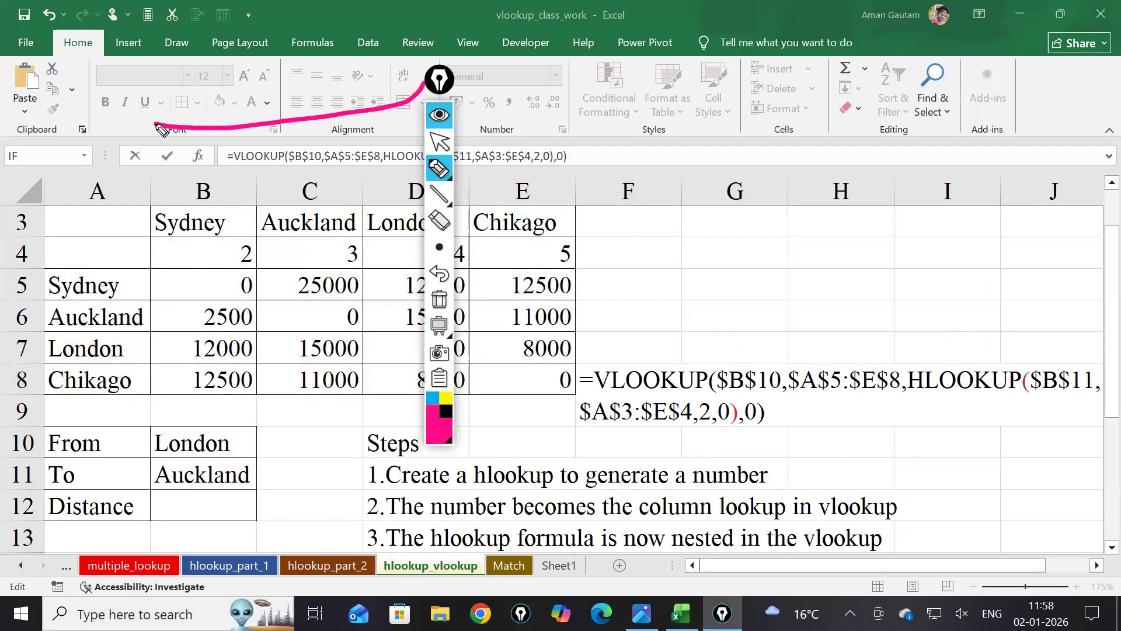
{"action": "left_click", "coordinate": [439, 299]}
{"action": "left_click_drag", "start_coordinate": [435, 87], "coordinate": [96, 65]}
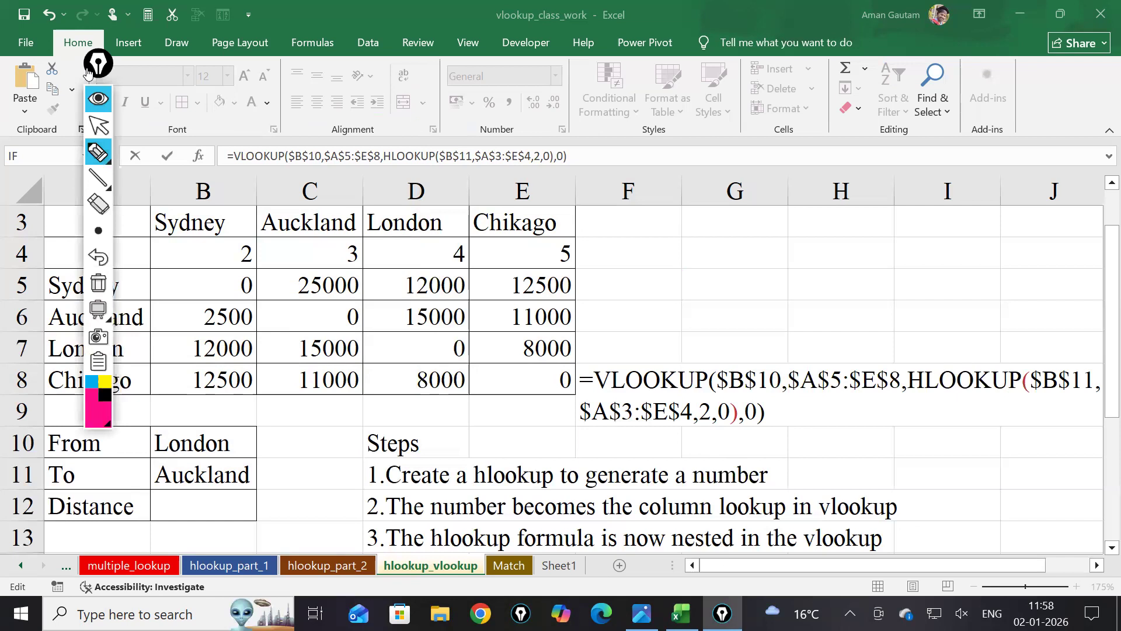
{"action": "left_click_drag", "start_coordinate": [87, 72], "coordinate": [58, 448]}
{"action": "mouse_move", "coordinate": [64, 532]}
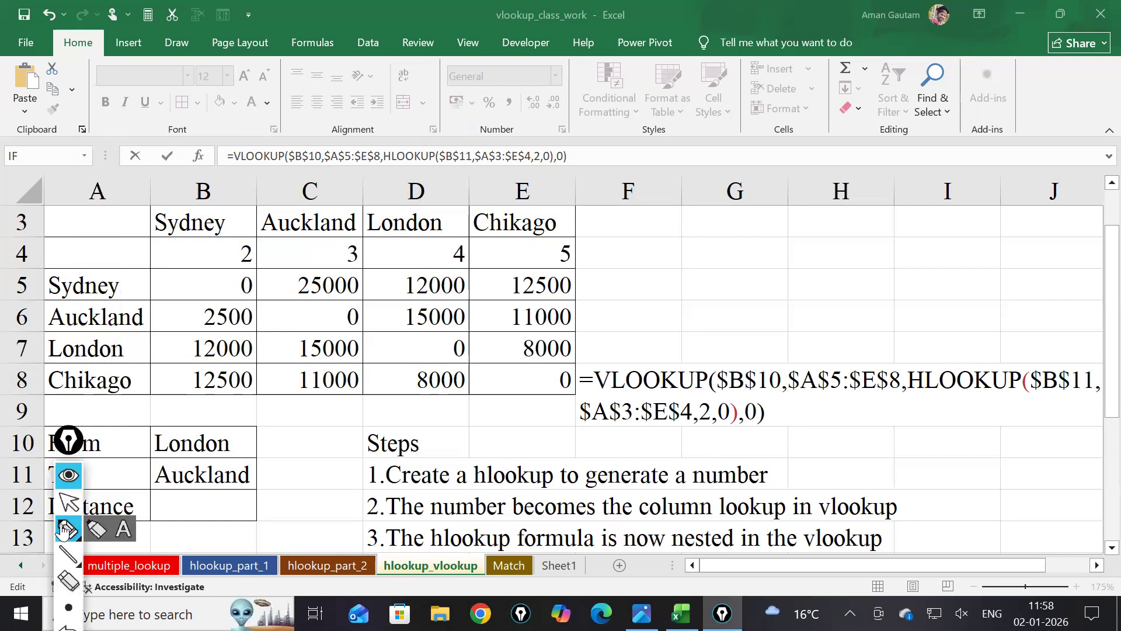
{"action": "left_click", "coordinate": [64, 530]}
Handwrite =vlookup(B10,A5:E8, below the table, erase the trial column numbers 3 and 4, and write Hlookup( instead
{"action": "mouse_move", "coordinate": [92, 412]}
{"action": "left_mouse_down"}
{"action": "mouse_move", "coordinate": [241, 409]}
{"action": "mouse_move", "coordinate": [261, 442]}
{"action": "mouse_move", "coordinate": [292, 402]}
{"action": "mouse_move", "coordinate": [291, 428]}
{"action": "mouse_move", "coordinate": [313, 418]}
{"action": "mouse_move", "coordinate": [320, 430]}
{"action": "mouse_move", "coordinate": [350, 409]}
{"action": "mouse_move", "coordinate": [353, 435]}
{"action": "mouse_move", "coordinate": [377, 397]}
{"action": "mouse_move", "coordinate": [385, 412]}
{"action": "mouse_move", "coordinate": [435, 420]}
{"action": "mouse_move", "coordinate": [458, 391]}
{"action": "mouse_move", "coordinate": [466, 415]}
{"action": "mouse_move", "coordinate": [496, 432]}
{"action": "mouse_move", "coordinate": [478, 445]}
{"action": "left_mouse_up"}
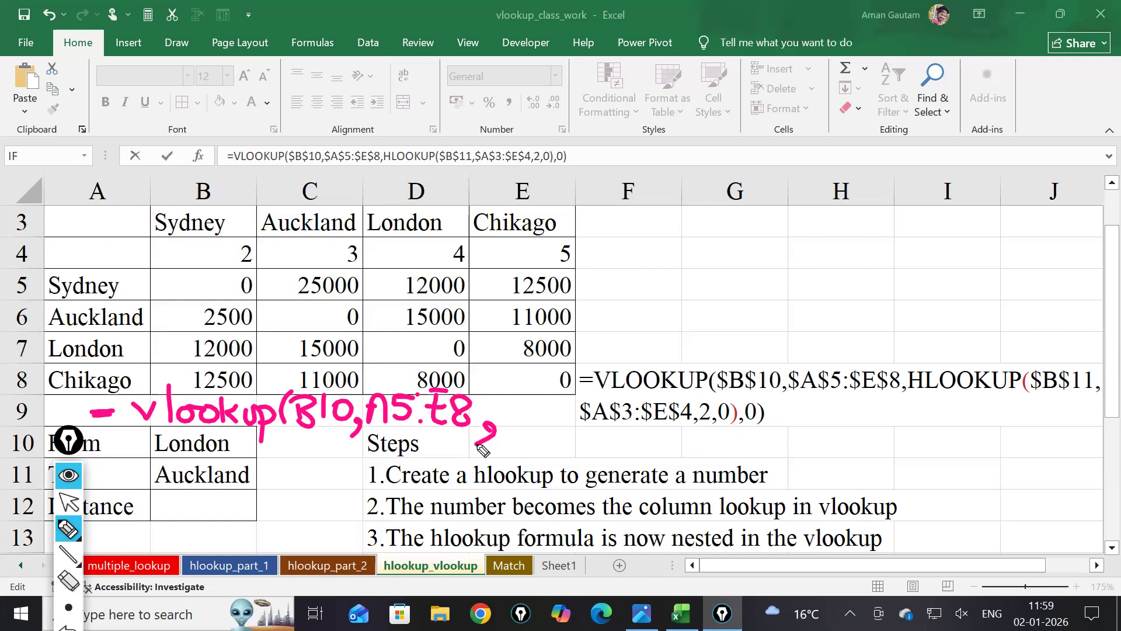
{"action": "mouse_move", "coordinate": [498, 399]}
{"action": "left_mouse_down"}
{"action": "mouse_move", "coordinate": [521, 413]}
{"action": "mouse_move", "coordinate": [505, 421]}
{"action": "left_mouse_up"}
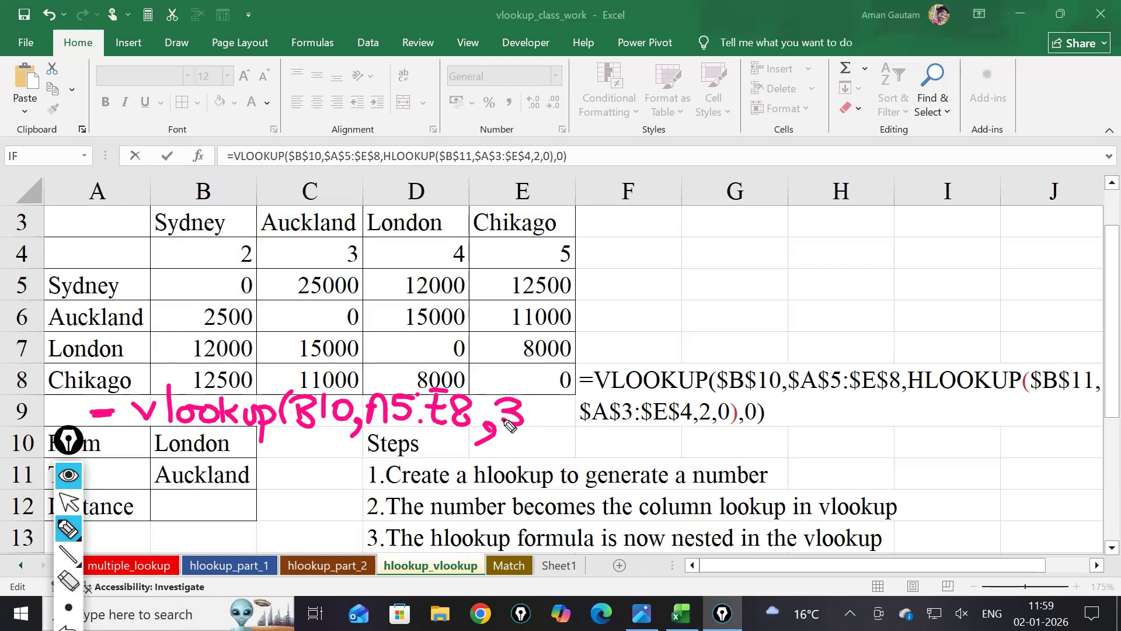
{"action": "mouse_move", "coordinate": [501, 372]}
{"action": "left_mouse_down"}
{"action": "mouse_move", "coordinate": [523, 395]}
{"action": "mouse_move", "coordinate": [514, 416]}
{"action": "left_mouse_up"}
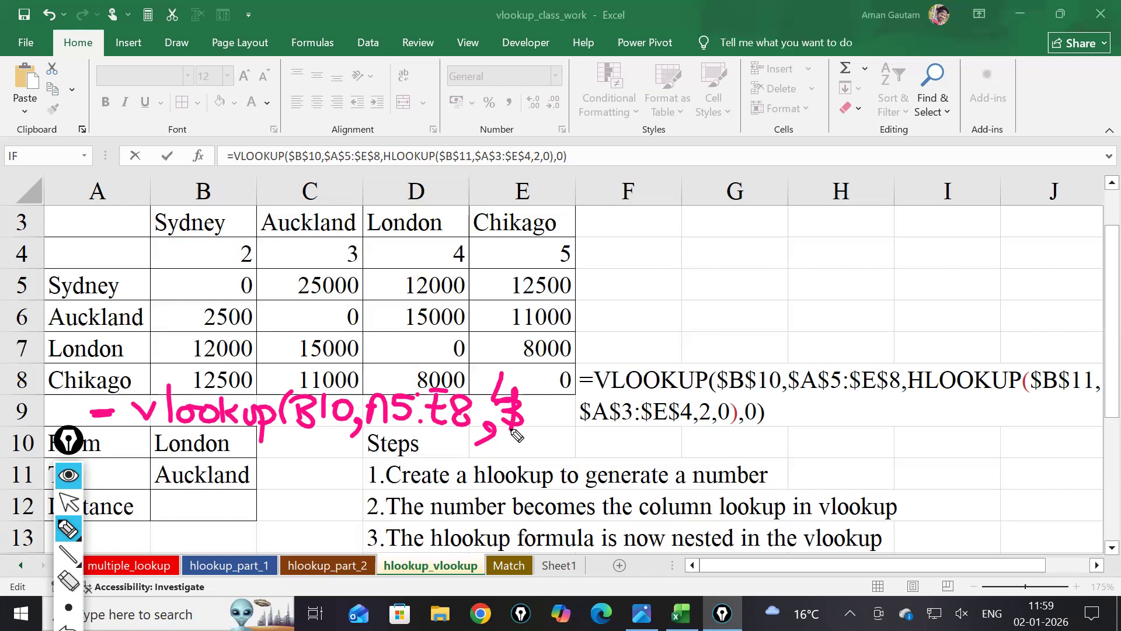
{"action": "left_click", "coordinate": [68, 580]}
{"action": "mouse_move", "coordinate": [503, 385]}
{"action": "left_mouse_down"}
{"action": "mouse_move", "coordinate": [523, 457]}
{"action": "mouse_move", "coordinate": [509, 456]}
{"action": "mouse_move", "coordinate": [528, 455]}
{"action": "left_mouse_up"}
{"action": "left_click", "coordinate": [69, 530]}
{"action": "mouse_move", "coordinate": [536, 425]}
{"action": "left_mouse_down"}
{"action": "mouse_move", "coordinate": [539, 455]}
{"action": "mouse_move", "coordinate": [564, 443]}
{"action": "mouse_move", "coordinate": [601, 461]}
{"action": "mouse_move", "coordinate": [641, 447]}
{"action": "mouse_move", "coordinate": [646, 461]}
{"action": "left_mouse_up"}
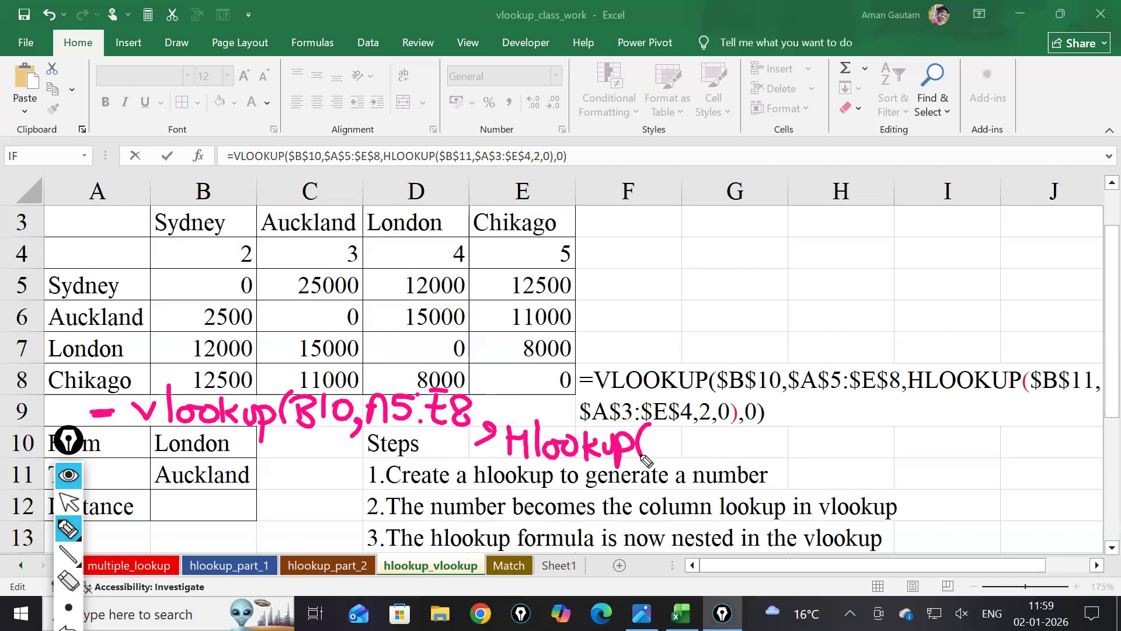
Mark the Auckland destination cell with a line and handwrite B11 as the HLOOKUP lookup value
{"action": "left_click_drag", "start_coordinate": [253, 476], "coordinate": [299, 468]}
{"action": "left_click_drag", "start_coordinate": [662, 437], "coordinate": [664, 466]}
{"action": "left_click_drag", "start_coordinate": [665, 437], "coordinate": [666, 466]}
{"action": "mouse_move", "coordinate": [692, 435]}
{"action": "left_mouse_down"}
{"action": "mouse_move", "coordinate": [693, 461]}
{"action": "mouse_move", "coordinate": [721, 468]}
{"action": "left_mouse_up"}
{"action": "left_click", "coordinate": [724, 456]}
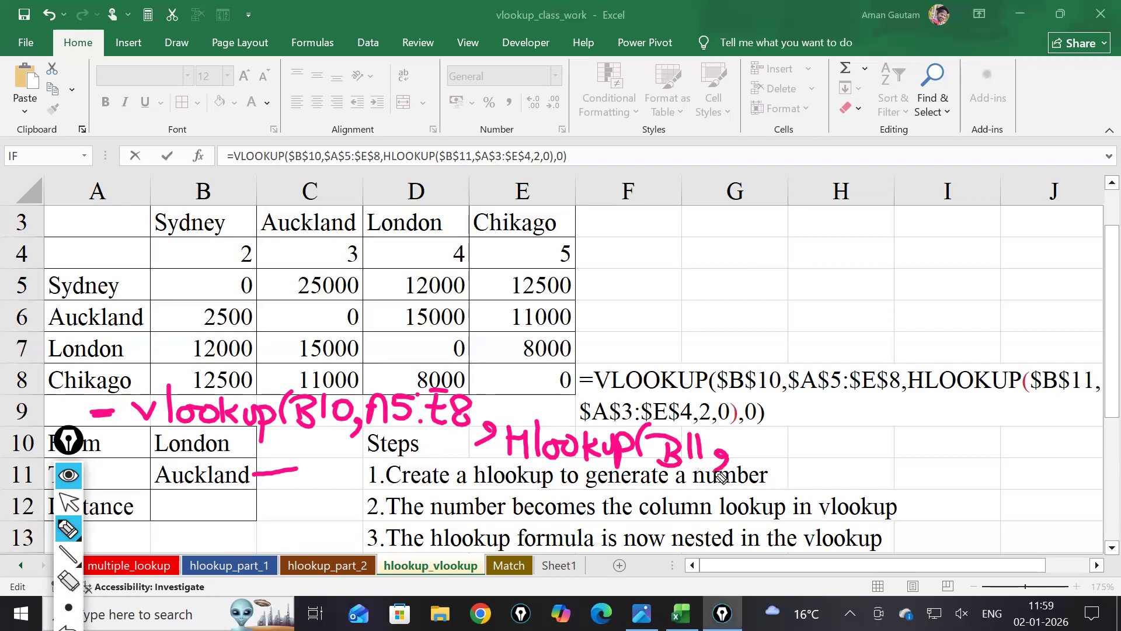
Circle the city and number rows A3:E4 and handwrite the remaining arguments A3:E4,2,0),0) of the nested formula
{"action": "mouse_move", "coordinate": [132, 202]}
{"action": "left_mouse_down"}
{"action": "mouse_move", "coordinate": [49, 204]}
{"action": "mouse_move", "coordinate": [47, 266]}
{"action": "mouse_move", "coordinate": [408, 283]}
{"action": "mouse_move", "coordinate": [558, 274]}
{"action": "mouse_move", "coordinate": [576, 212]}
{"action": "mouse_move", "coordinate": [330, 200]}
{"action": "mouse_move", "coordinate": [114, 209]}
{"action": "left_mouse_up"}
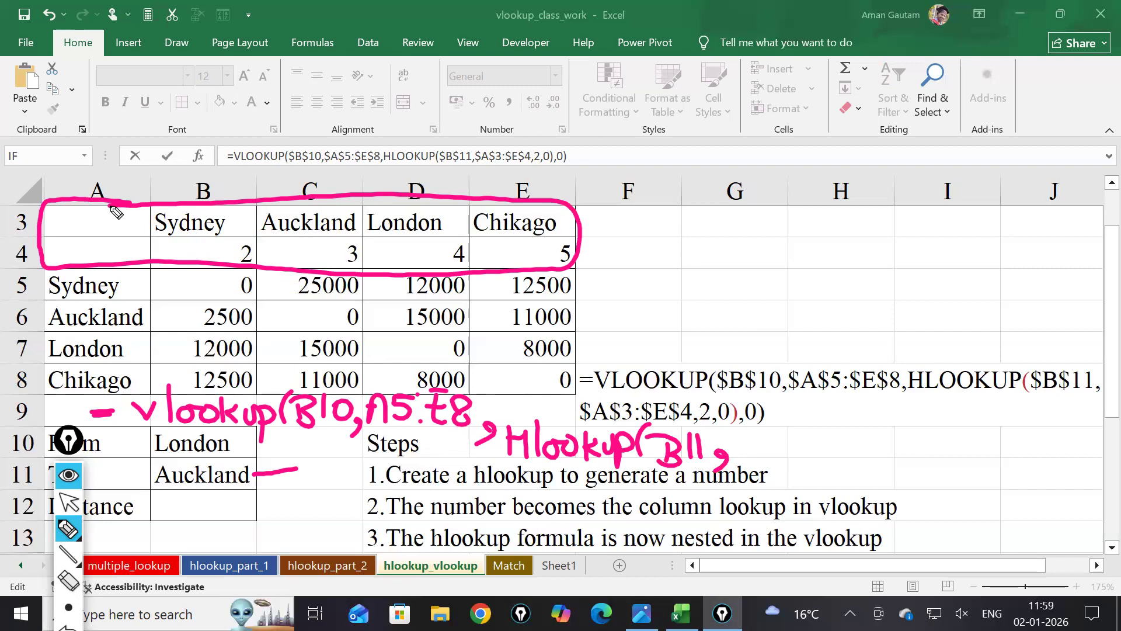
{"action": "mouse_move", "coordinate": [735, 465]}
{"action": "left_mouse_down"}
{"action": "mouse_move", "coordinate": [749, 434]}
{"action": "mouse_move", "coordinate": [770, 469]}
{"action": "left_mouse_up"}
{"action": "left_click", "coordinate": [798, 433]}
{"action": "left_click", "coordinate": [798, 463]}
{"action": "mouse_move", "coordinate": [829, 435]}
{"action": "left_mouse_down"}
{"action": "mouse_move", "coordinate": [831, 467]}
{"action": "mouse_move", "coordinate": [857, 454]}
{"action": "mouse_move", "coordinate": [859, 486]}
{"action": "left_mouse_up"}
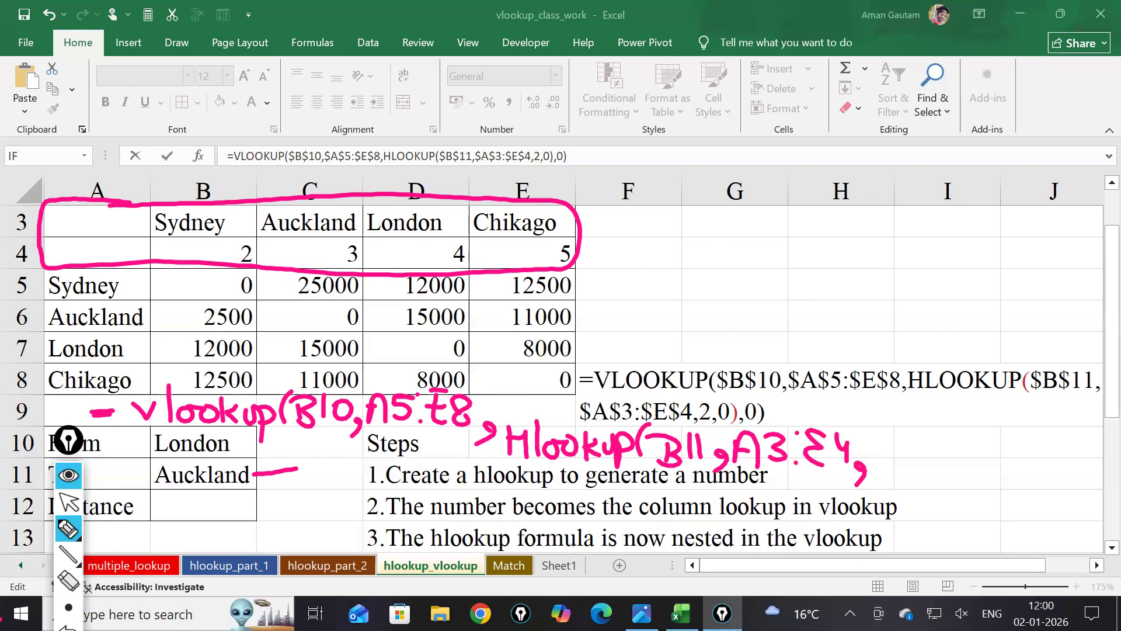
{"action": "mouse_move", "coordinate": [884, 455]}
{"action": "left_mouse_down"}
{"action": "mouse_move", "coordinate": [910, 471]}
{"action": "mouse_move", "coordinate": [918, 495]}
{"action": "left_mouse_up"}
{"action": "mouse_move", "coordinate": [951, 447]}
{"action": "left_mouse_down"}
{"action": "mouse_move", "coordinate": [937, 464]}
{"action": "mouse_move", "coordinate": [952, 443]}
{"action": "mouse_move", "coordinate": [960, 474]}
{"action": "mouse_move", "coordinate": [986, 484]}
{"action": "left_mouse_up"}
{"action": "left_click_drag", "start_coordinate": [1019, 435], "coordinate": [1041, 480]}
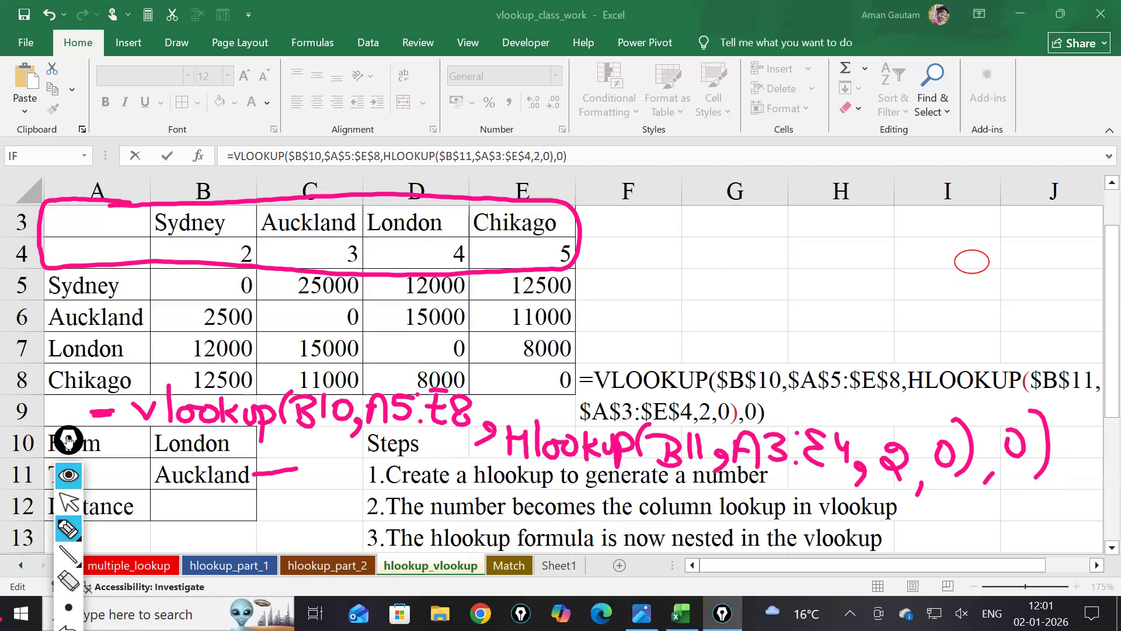
Move the annotation toolbar up beside the table, clear all ink, switch to the pointer and collapse the toolbar
{"action": "left_click_drag", "start_coordinate": [64, 442], "coordinate": [56, 275]}
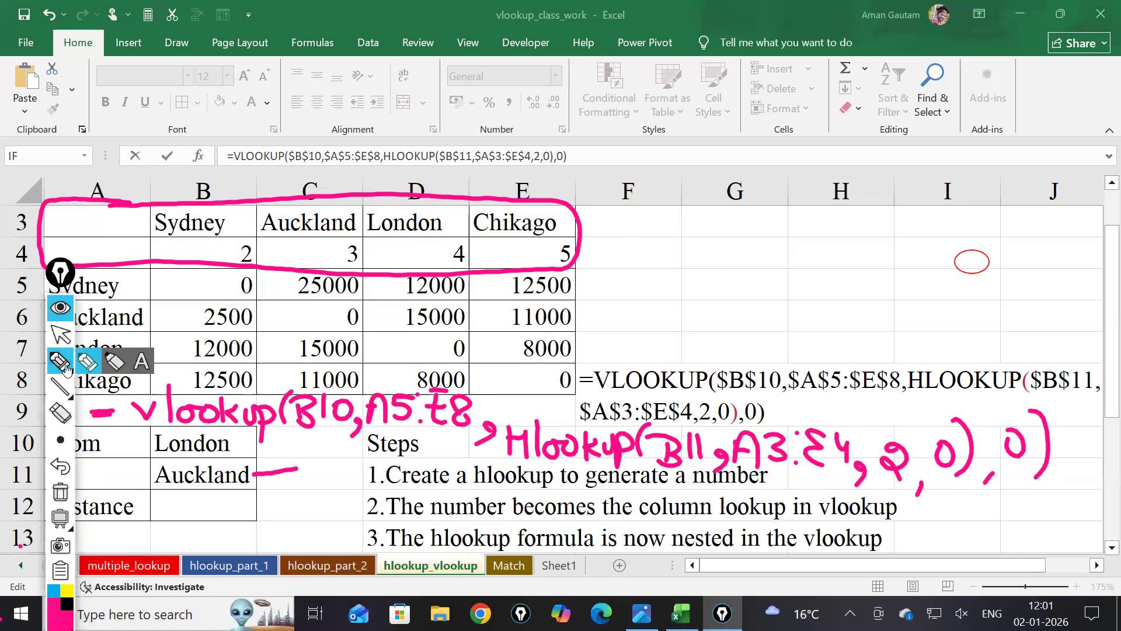
{"action": "left_click", "coordinate": [60, 493]}
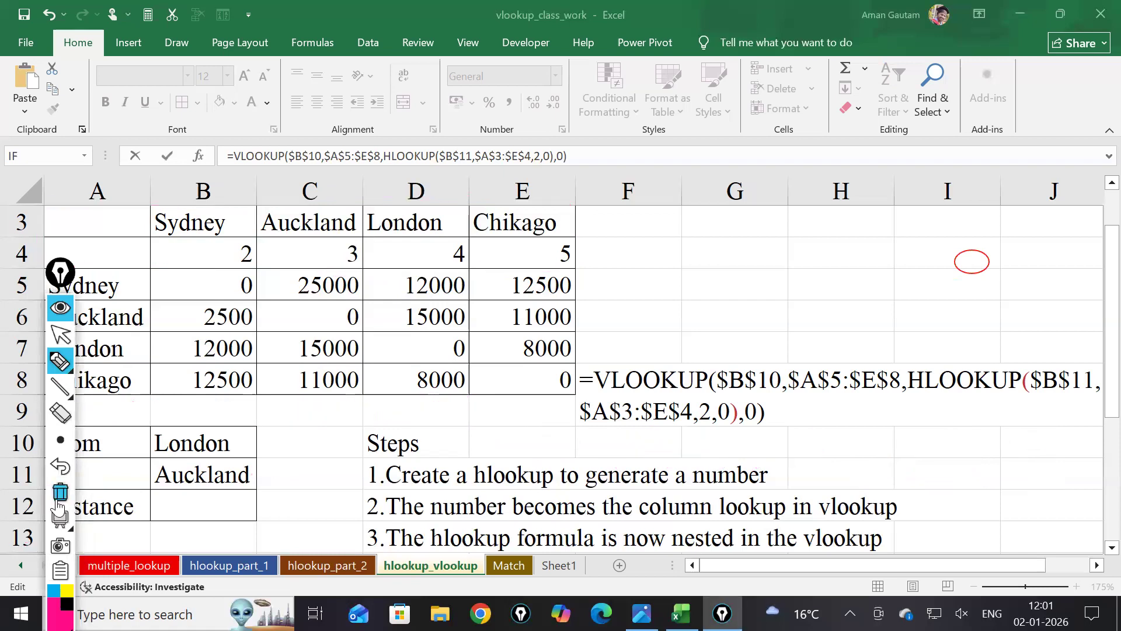
{"action": "left_click", "coordinate": [60, 334]}
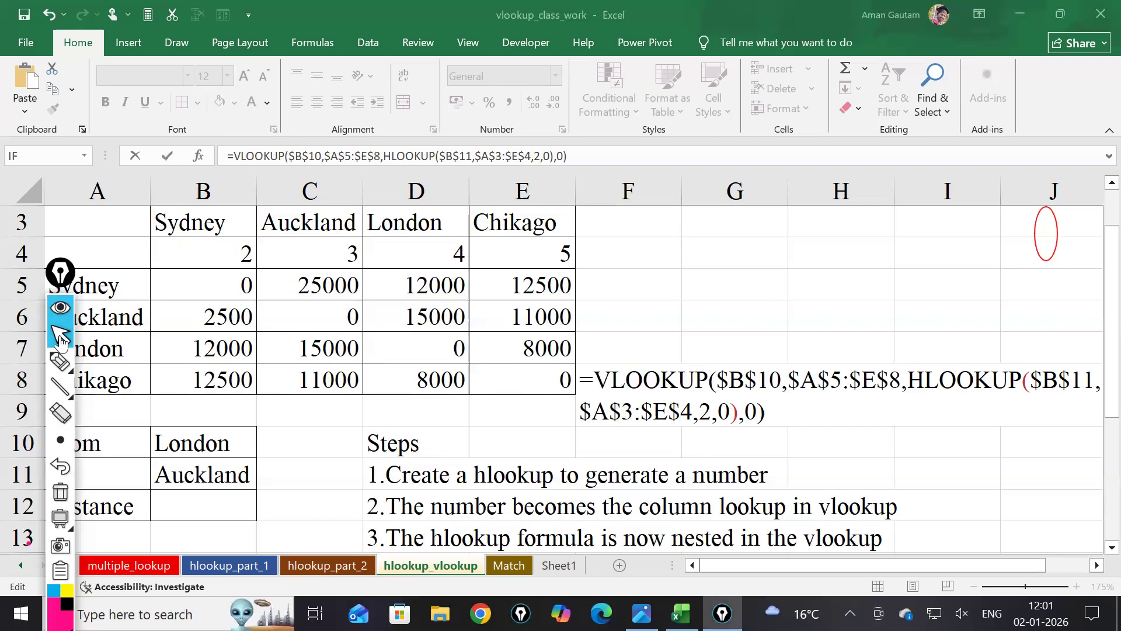
{"action": "left_click", "coordinate": [61, 272]}
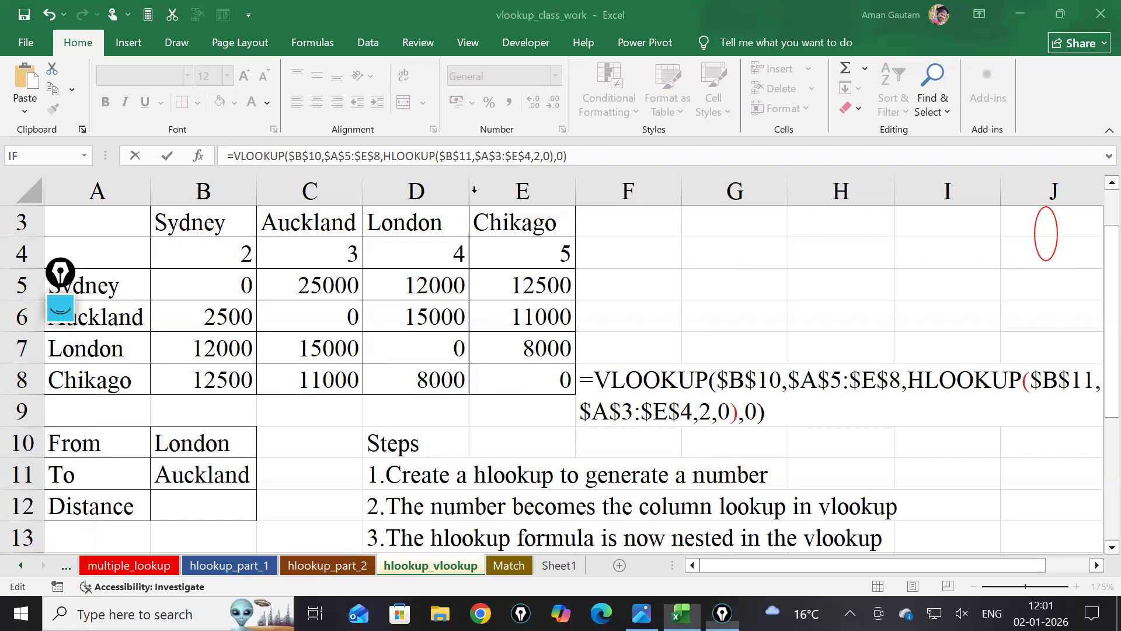
{"action": "type", "text": "="}
{"action": "left_click_drag", "start_coordinate": [87, 224], "coordinate": [590, 259]}
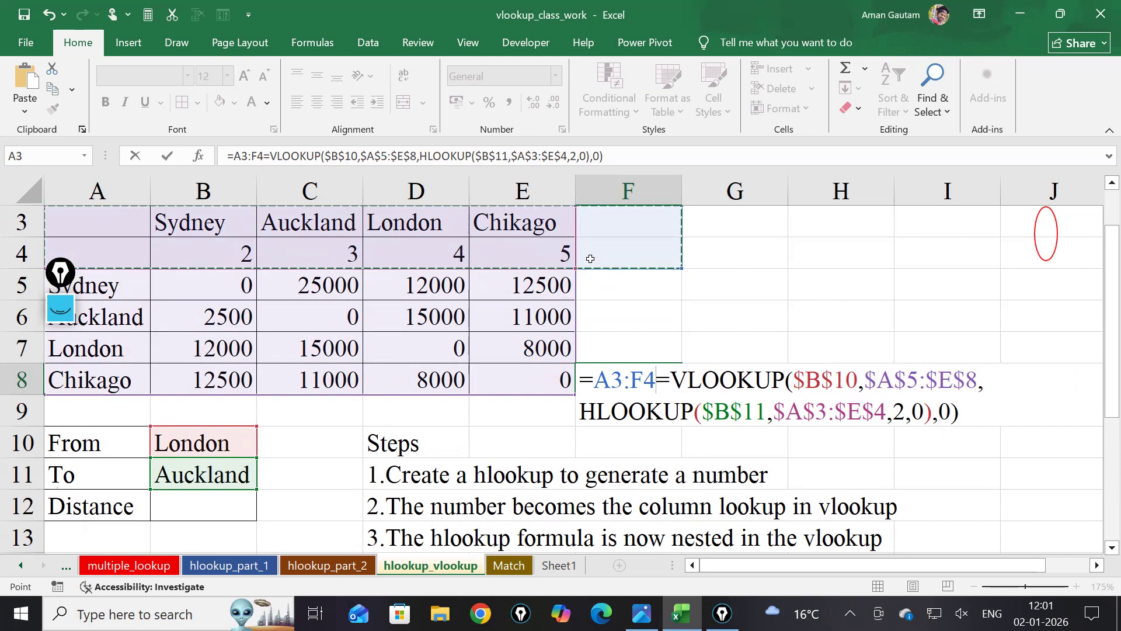
{"action": "left_click", "coordinate": [810, 305]}
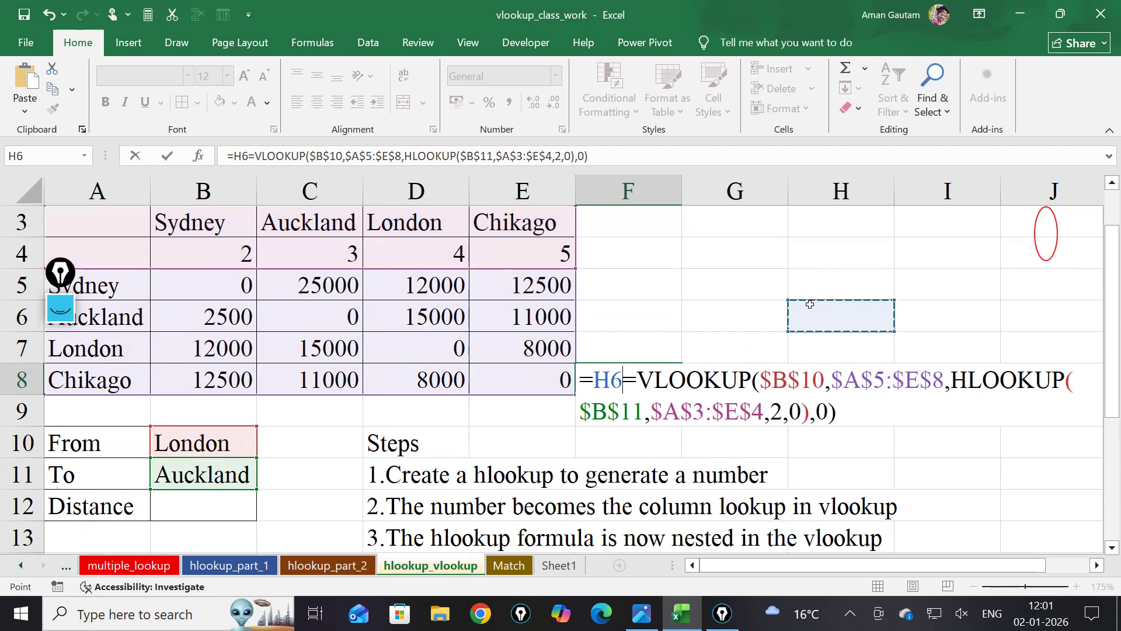
{"action": "key", "text": "ctrl+z"}
{"action": "key", "text": "ctrl+y"}
{"action": "key", "text": "ctrl+z"}
{"action": "key", "text": "ctrl+y"}
{"action": "key", "text": "ctrl+z"}
{"action": "key", "text": "ctrl+y"}
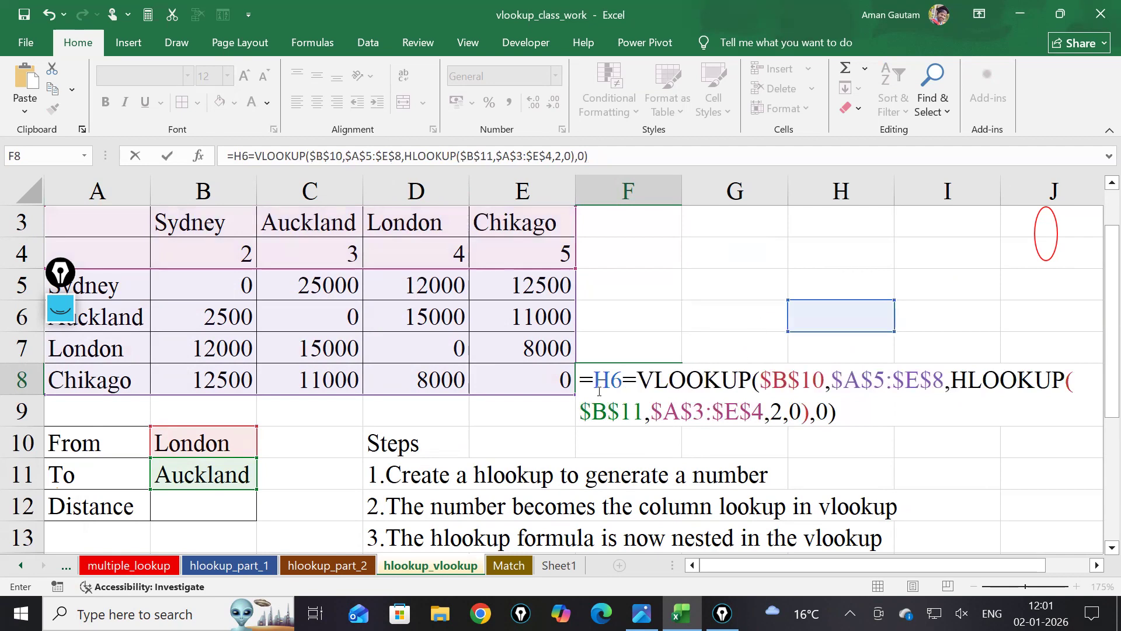
{"action": "left_click", "coordinate": [626, 389]}
{"action": "key", "text": "BackSpace"}
{"action": "key", "text": "BackSpace"}
{"action": "key", "text": "Delete"}
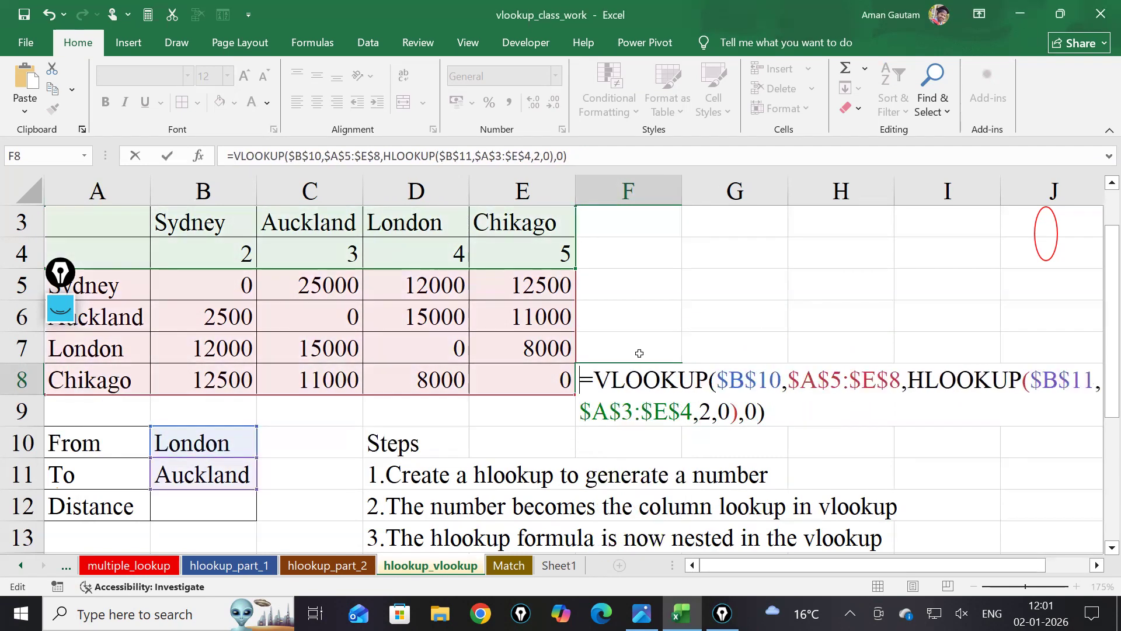
Cancel the edit in F8, discarding the nested lookup formula
{"action": "left_click", "coordinate": [677, 241]}
{"action": "type", "text": "`"}
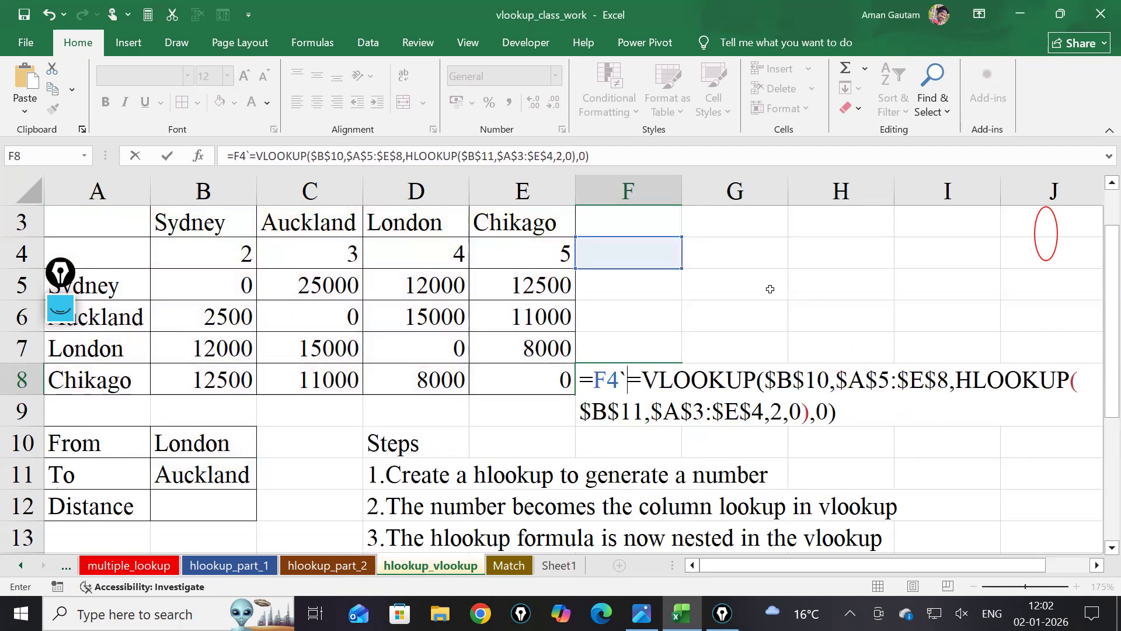
{"action": "key", "text": "Escape"}
Start an HLOOKUP formula in cell F5
{"action": "left_click", "coordinate": [678, 295]}
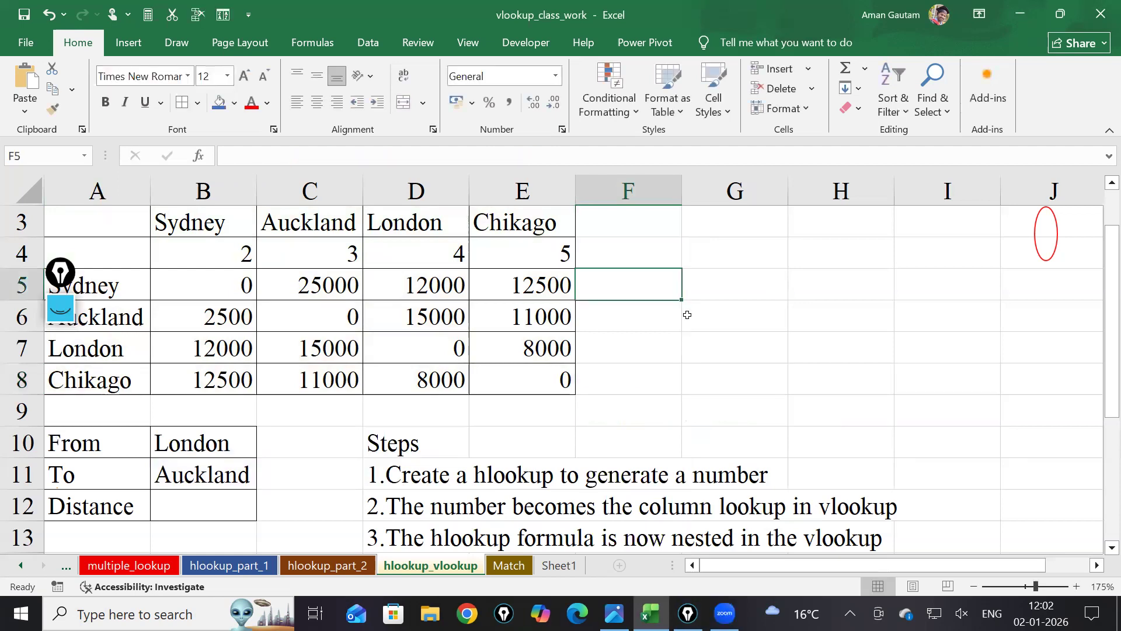
{"action": "type", "text": "=hl"}
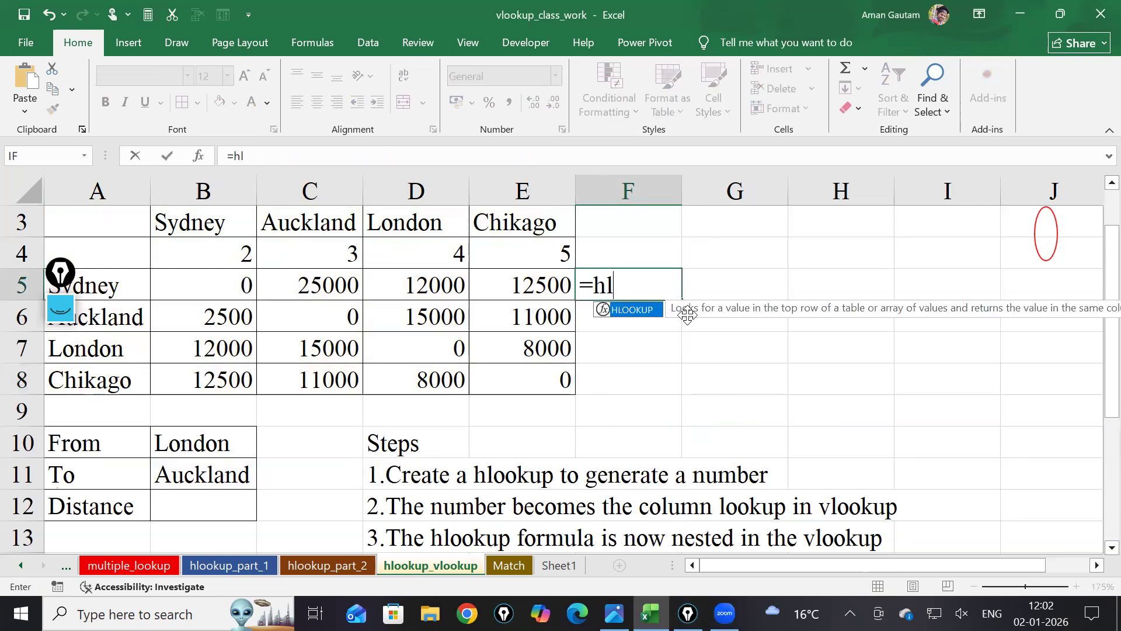
{"action": "key", "text": "Tab"}
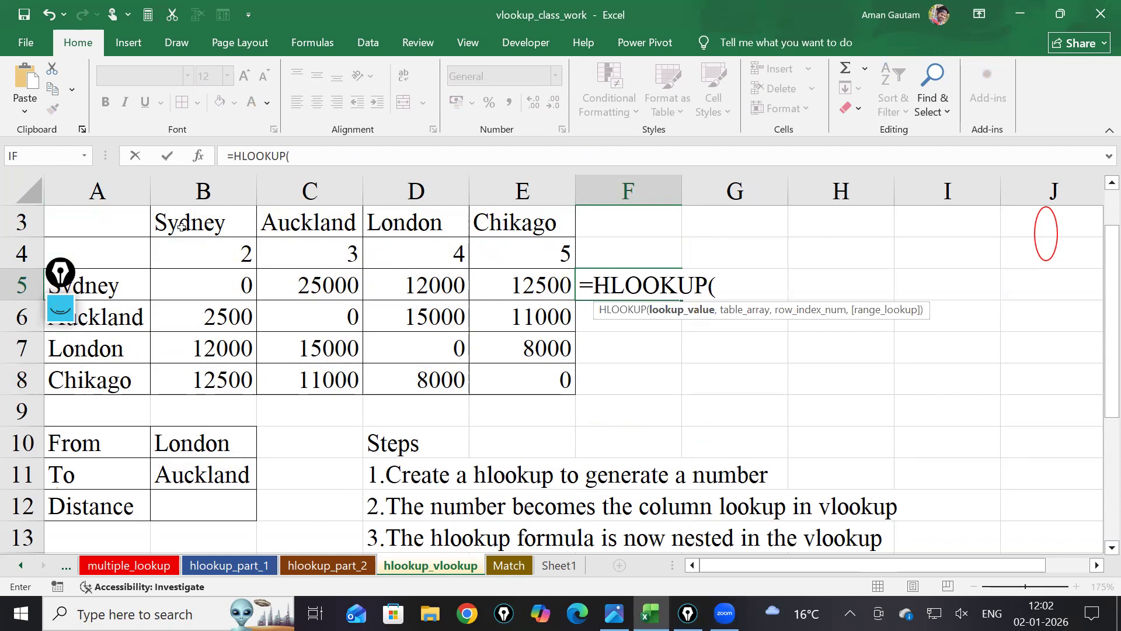
{"action": "type", "text": "A3:E4"}
{"action": "key", "text": "BackSpace"}
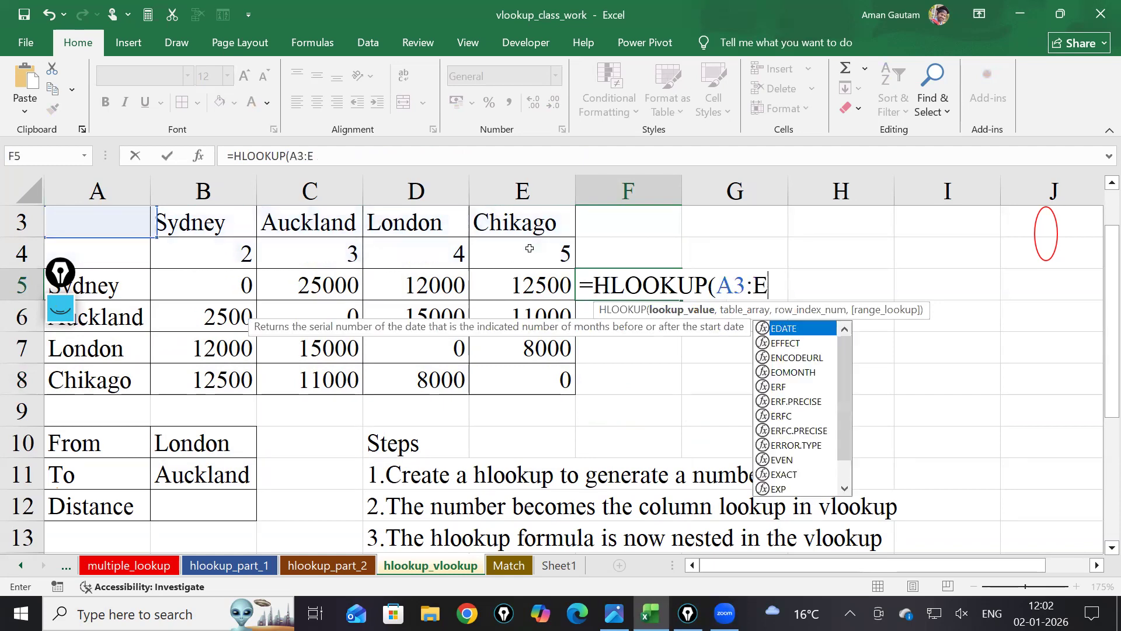
{"action": "key", "text": "BackSpace"}
{"action": "key", "text": "BackSpace"}
{"action": "key", "text": "BackSpace"}
{"action": "key", "text": "BackSpace"}
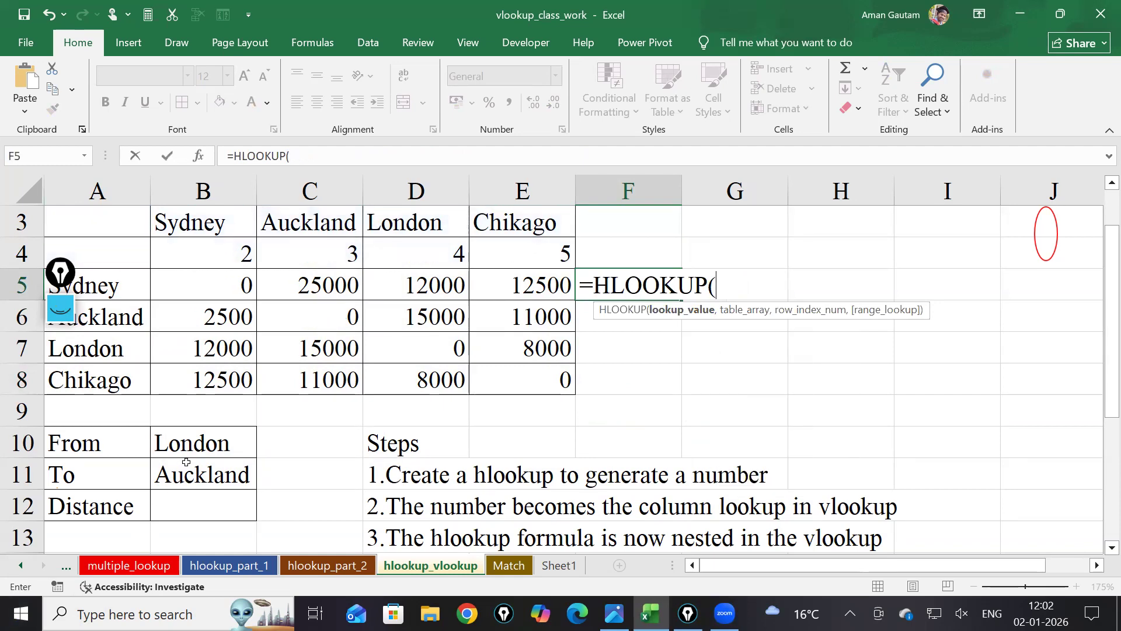
Give the HLOOKUP in F5 the lookup value $B$11, the table array $A$3:$E$4 and row index 2
{"action": "left_click", "coordinate": [186, 462]}
{"action": "key", "text": "F4"}
{"action": "type", "text": ","}
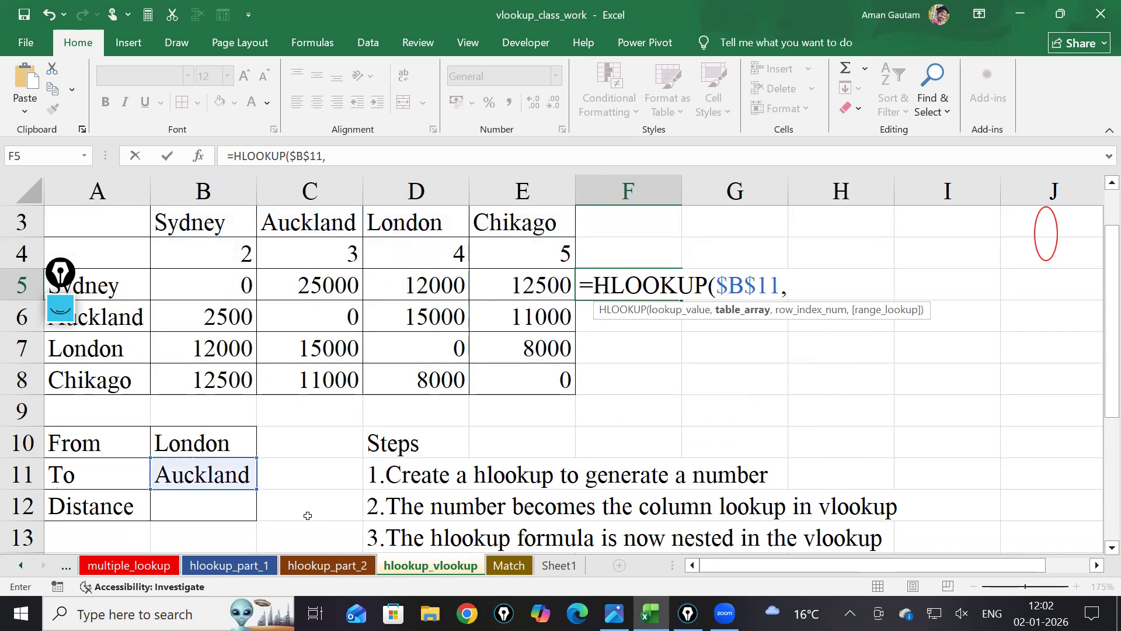
{"action": "left_click_drag", "start_coordinate": [120, 225], "coordinate": [543, 264]}
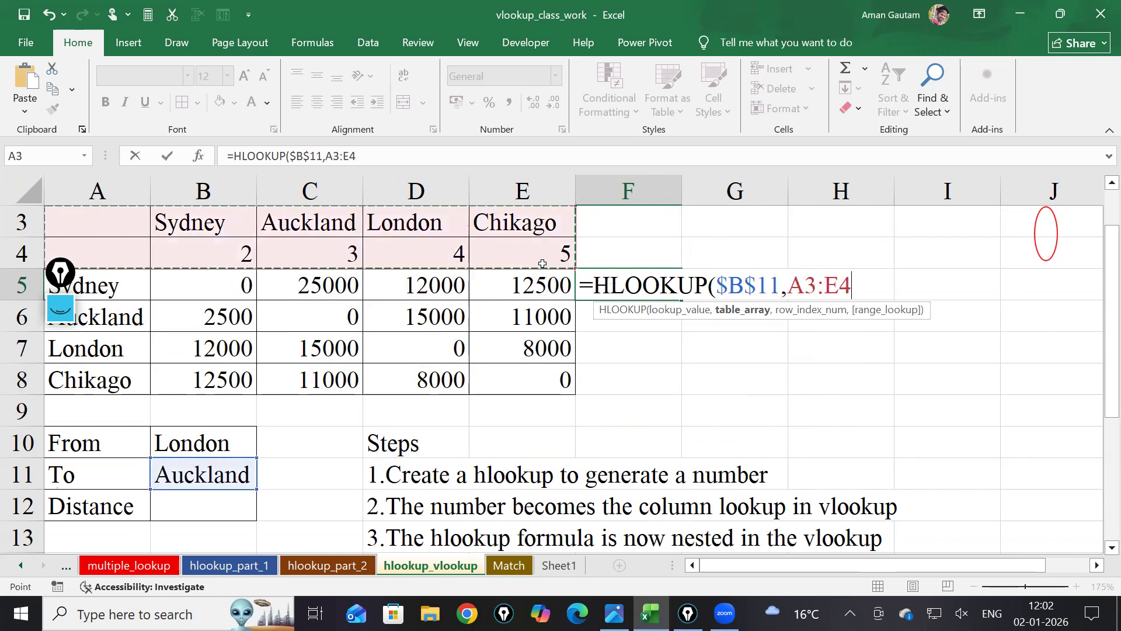
{"action": "key", "text": "F4"}
{"action": "type", "text": "m"}
{"action": "key", "text": "BackSpace"}
{"action": "type", "text": ","}
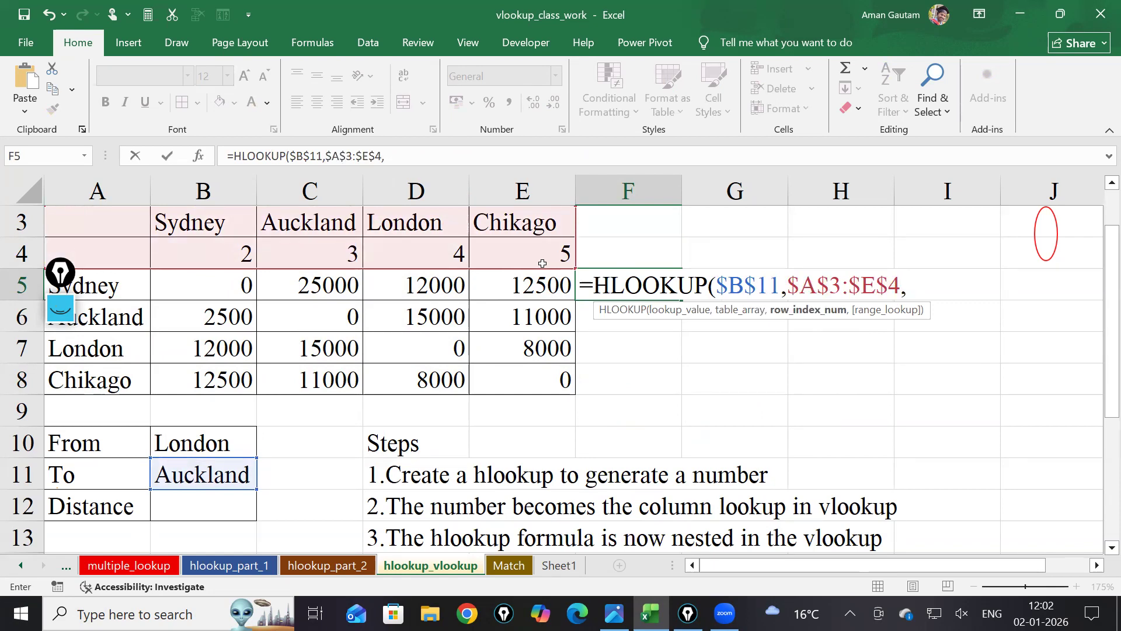
{"action": "type", "text": "2"}
Collapse the annotation toolbar and move it up off the worksheet, beside the Paste command
{"action": "left_click", "coordinate": [63, 152]}
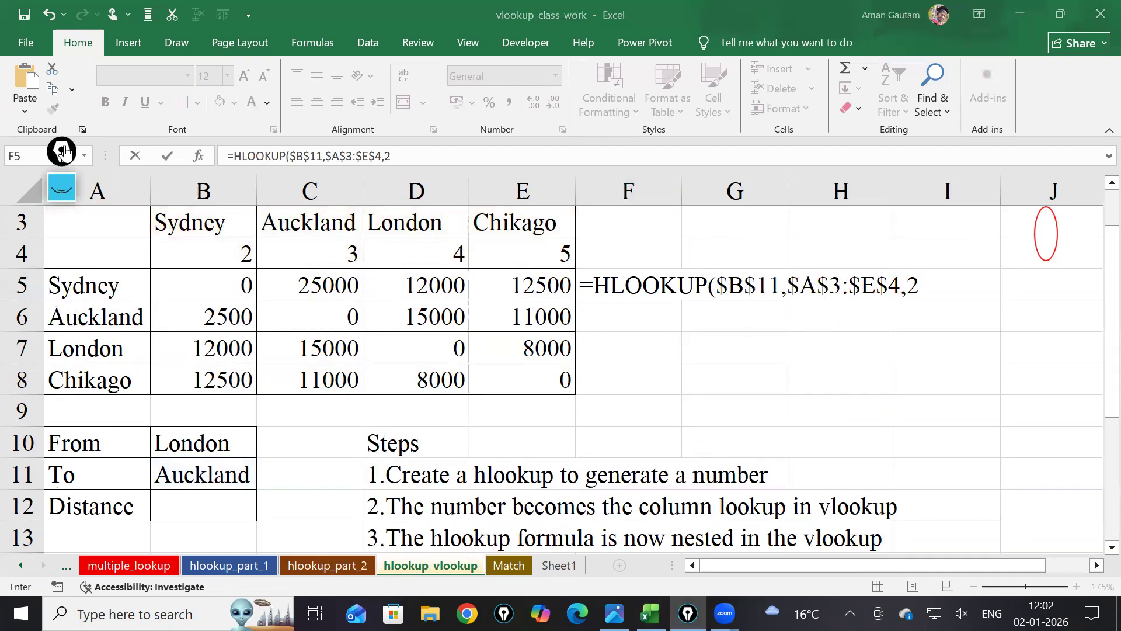
{"action": "left_click", "coordinate": [65, 188]}
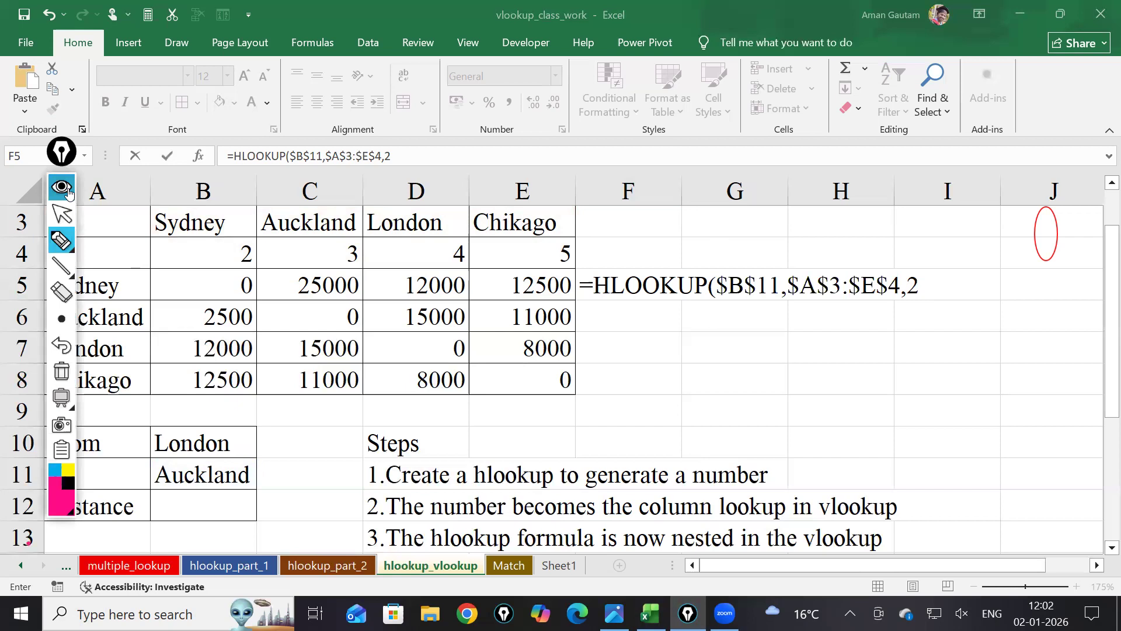
{"action": "left_click", "coordinate": [62, 187]}
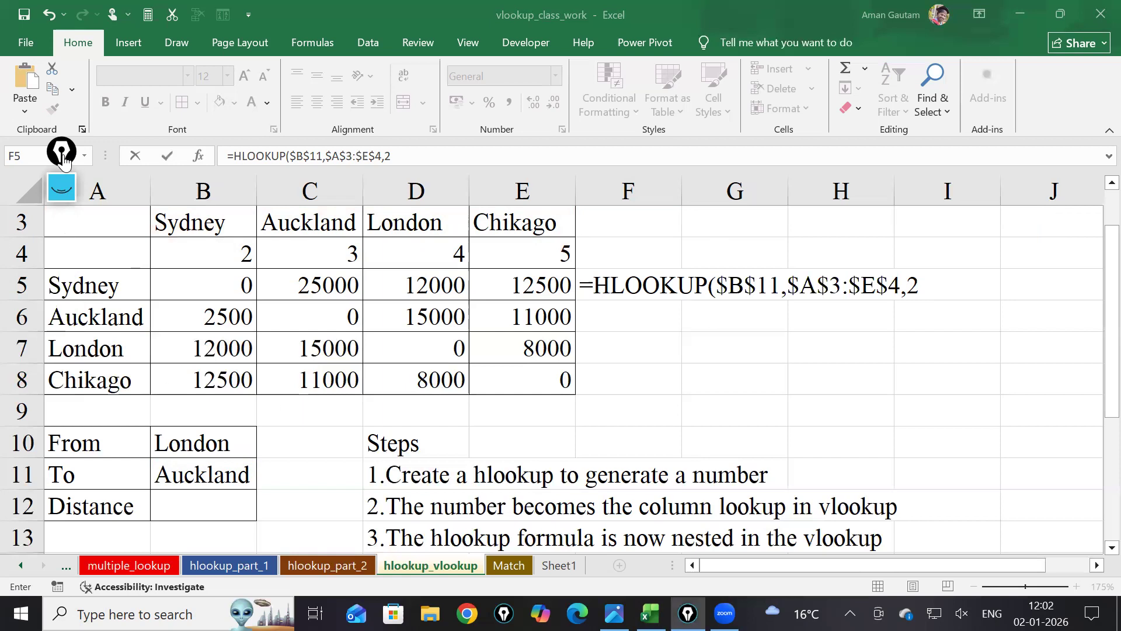
{"action": "left_click_drag", "start_coordinate": [63, 155], "coordinate": [35, 103]}
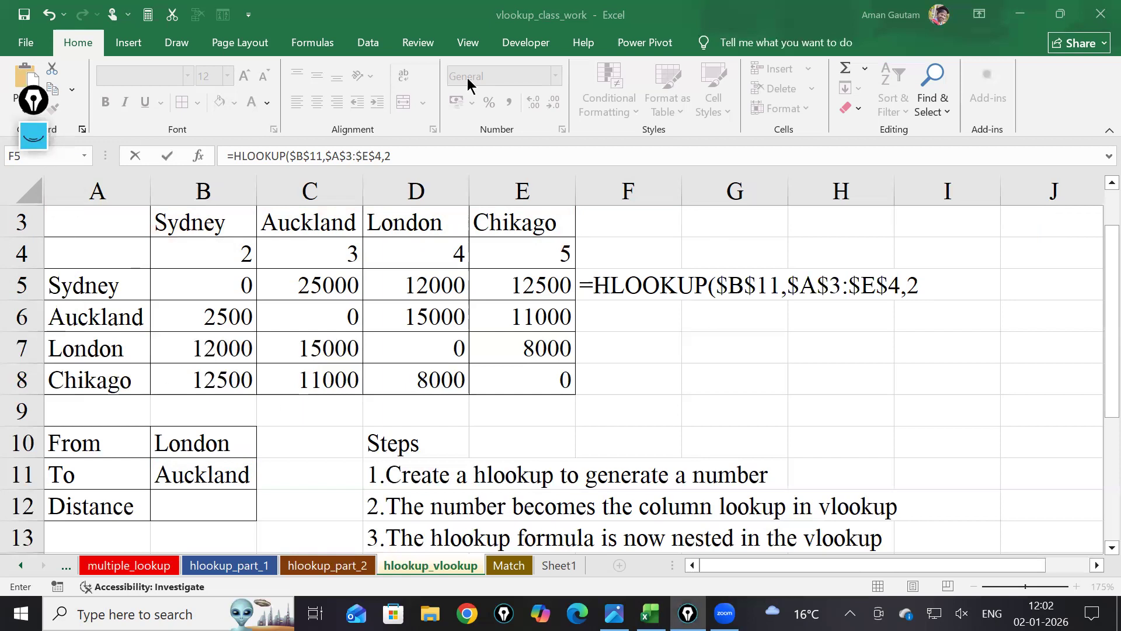
Commit the HLOOKUP formula in F5 and leave the cell
{"action": "left_click", "coordinate": [818, 391]}
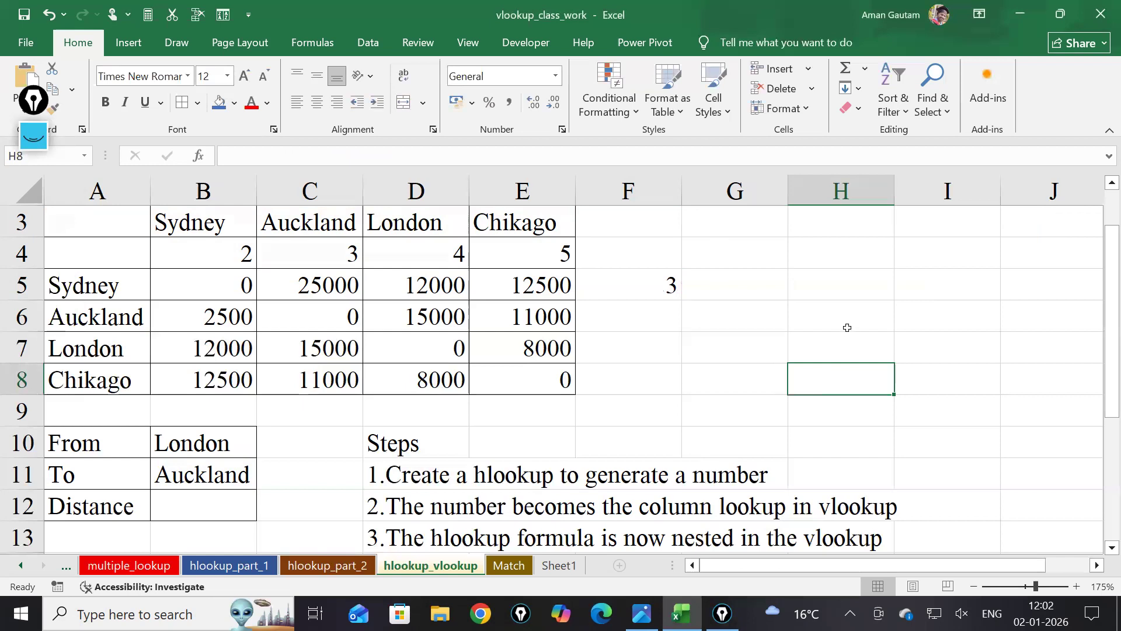
{"action": "left_click", "coordinate": [733, 240]}
{"action": "left_click", "coordinate": [806, 342]}
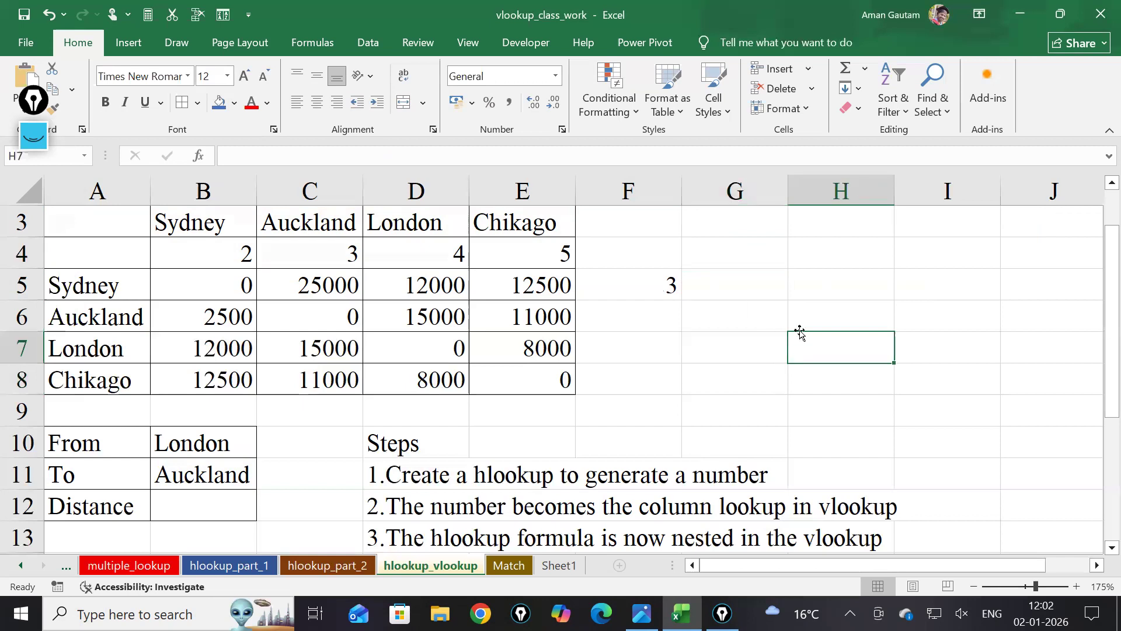
{"action": "double_click", "coordinate": [541, 409]}
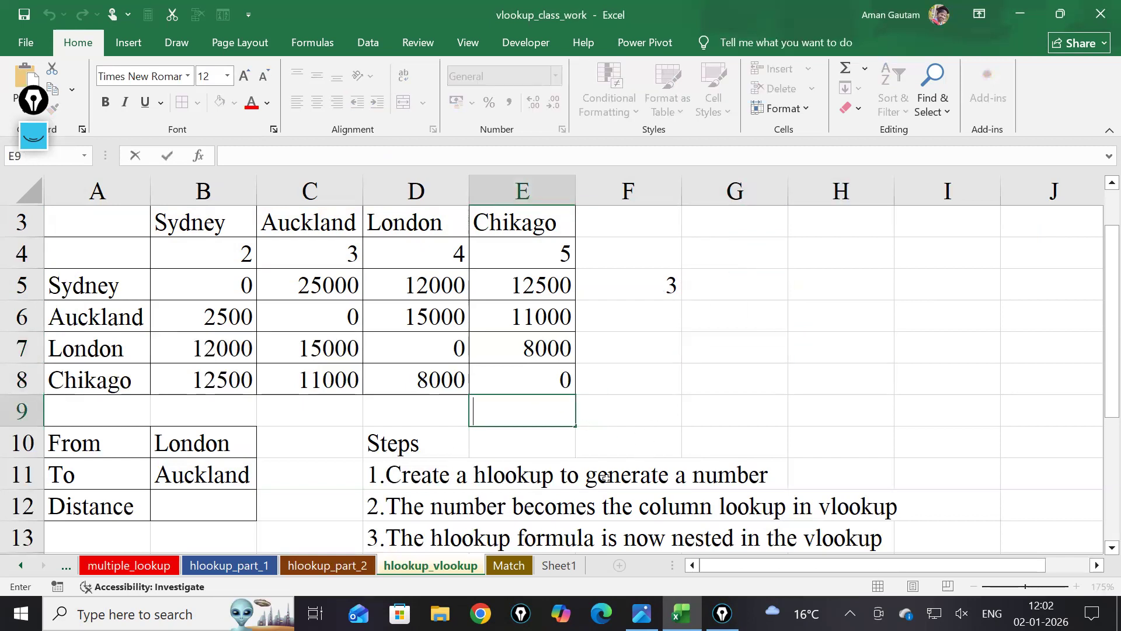
Switch to the Match sheet and select the empty cell C51 below the example table
{"action": "left_click", "coordinate": [509, 565]}
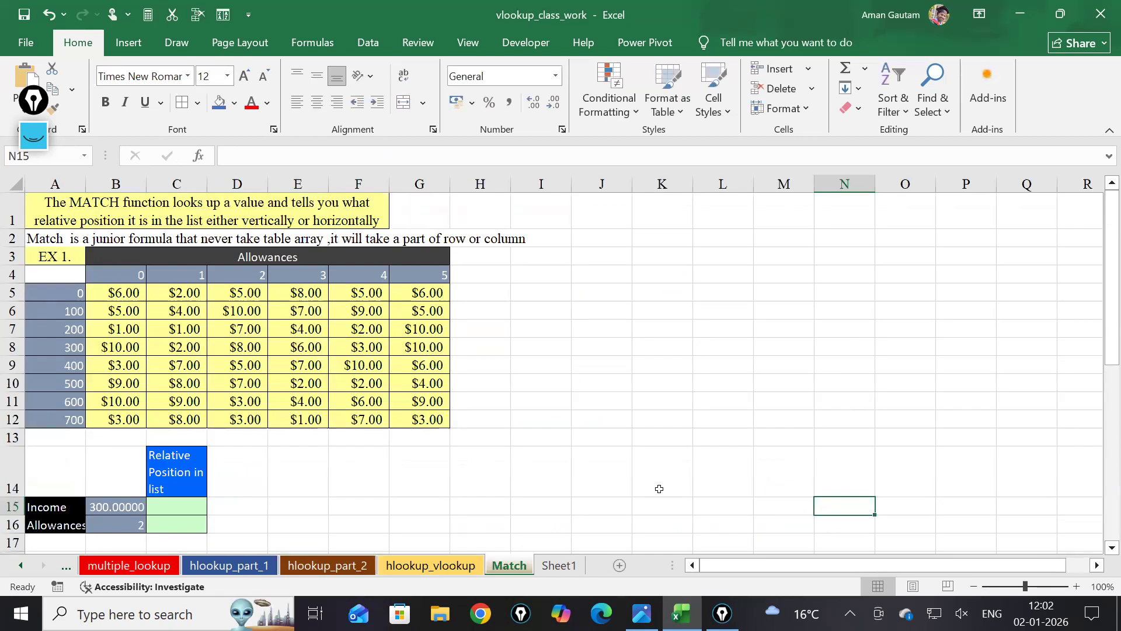
{"action": "scroll", "coordinate": [746, 370], "scroll_direction": "down", "scroll_amount": 3}
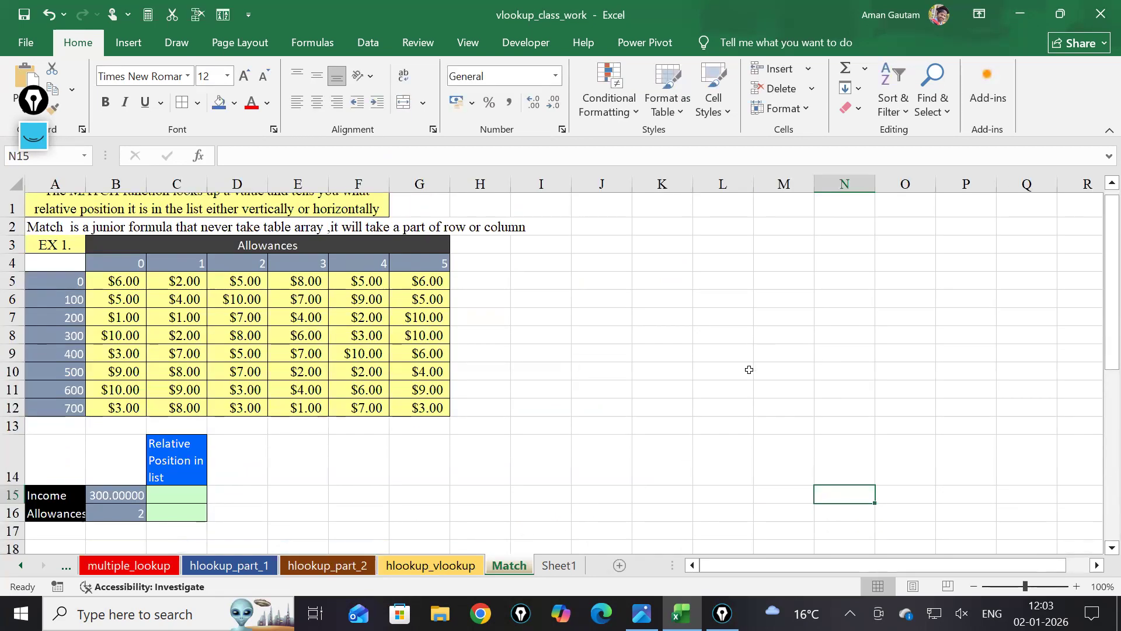
{"action": "scroll", "coordinate": [440, 380], "scroll_direction": "down", "scroll_amount": 12}
{"action": "left_click", "coordinate": [138, 220]}
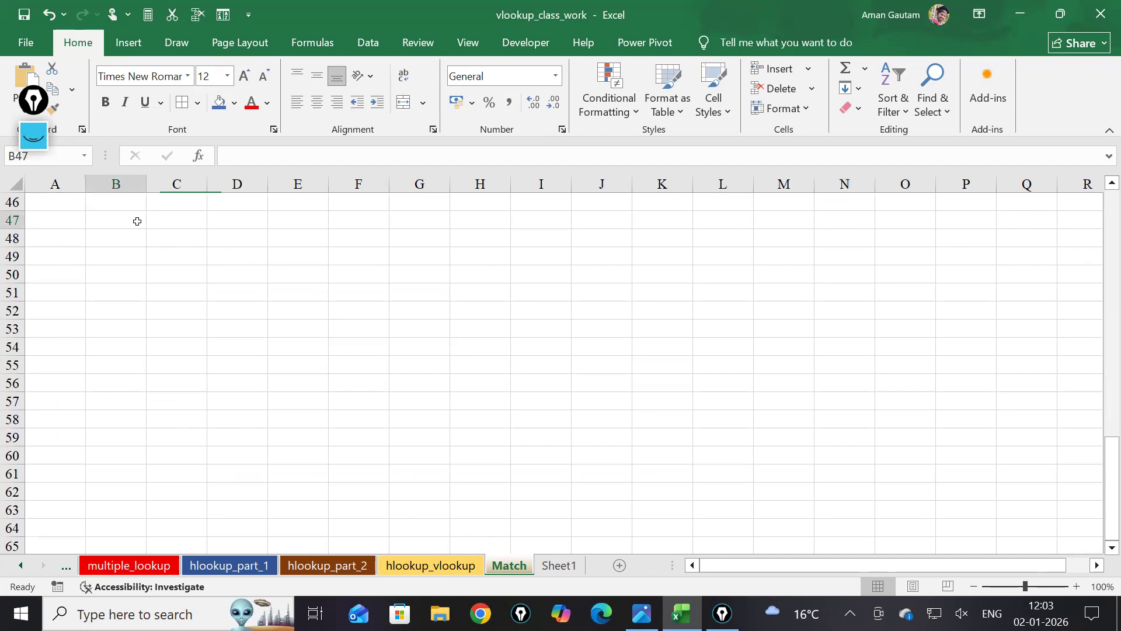
{"action": "left_click", "coordinate": [241, 315]}
{"action": "scroll", "coordinate": [341, 325], "scroll_direction": "up", "scroll_amount": 1, "text": "ctrl"}
{"action": "key", "text": "Up"}
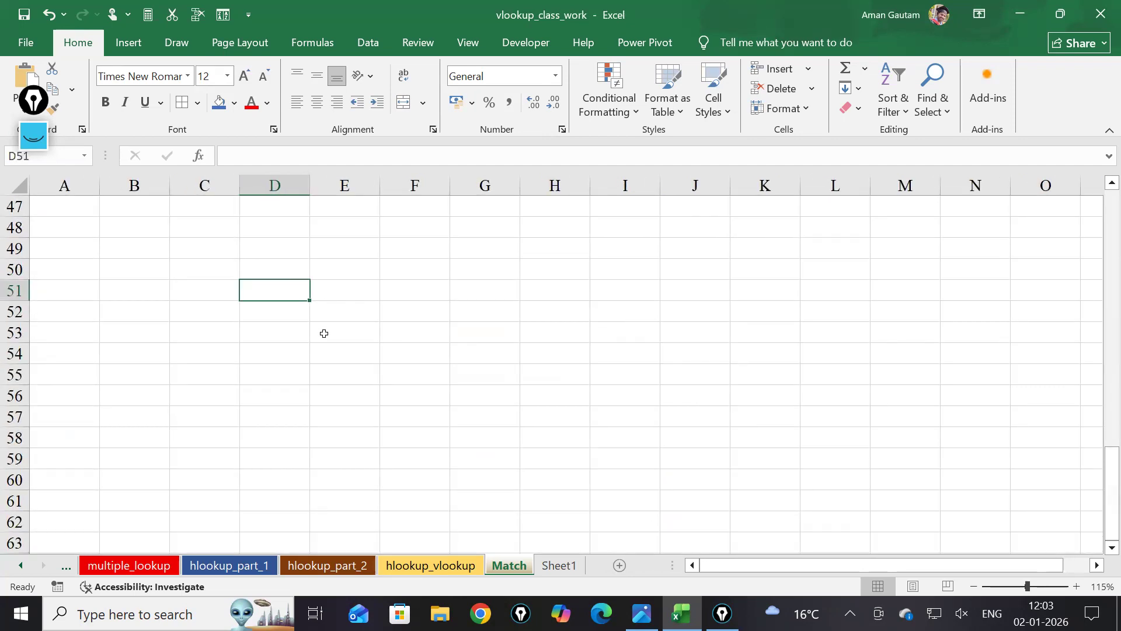
{"action": "scroll", "coordinate": [332, 341], "scroll_direction": "up", "scroll_amount": 2, "text": "ctrl"}
{"action": "key", "text": "Left"}
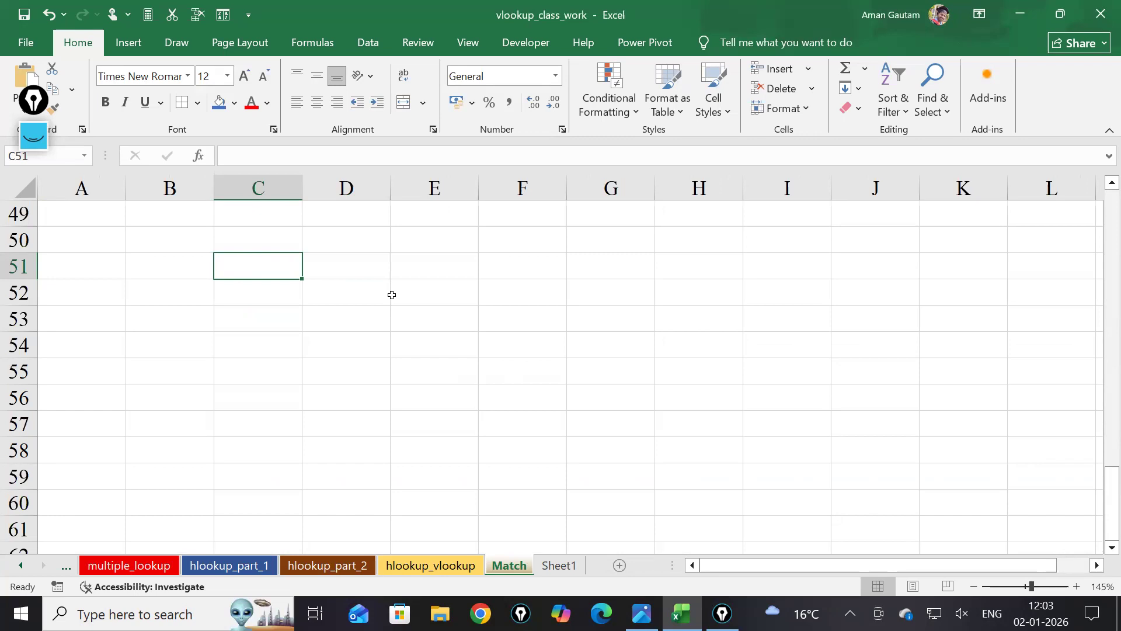
Enter four sample first names across cells C51:F51, one per cell
{"action": "type", "text": "aman"}
{"action": "key", "text": "Tab"}
{"action": "type", "text": "ashol"}
{"action": "key", "text": "BackSpace"}
{"action": "type", "text": "k"}
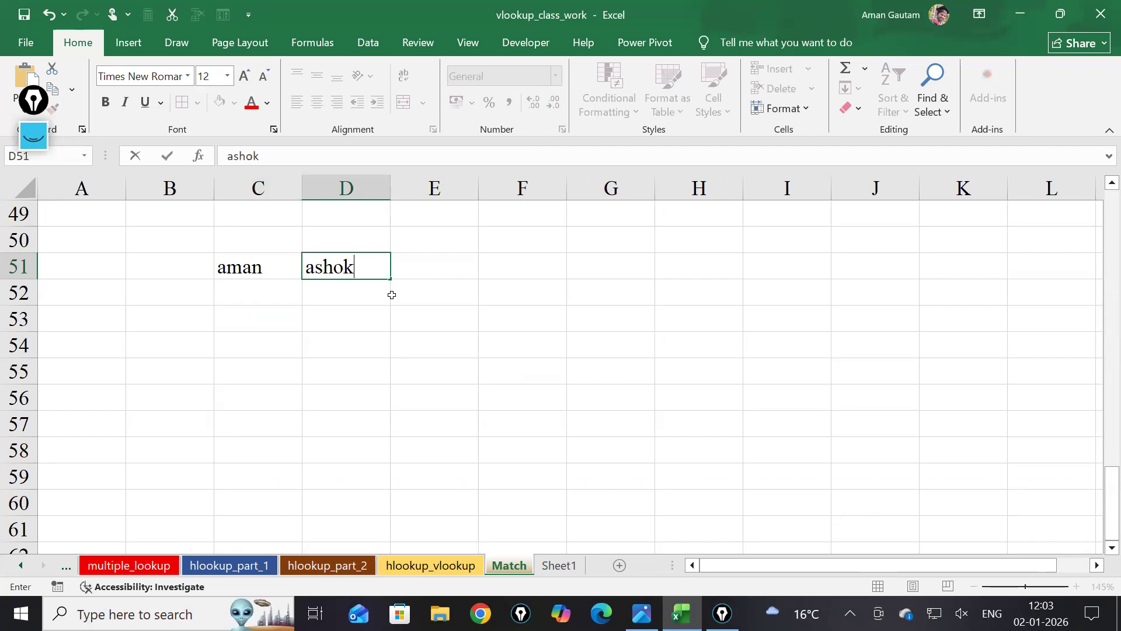
{"action": "key", "text": "Tab"}
{"action": "type", "text": "asjay"}
{"action": "key", "text": "BackSpace"}
{"action": "key", "text": "BackSpace"}
{"action": "key", "text": "BackSpace"}
{"action": "key", "text": "BackSpace"}
{"action": "type", "text": "jay"}
{"action": "key", "text": "Tab"}
{"action": "type", "text": "arun"}
{"action": "key", "text": "Tab"}
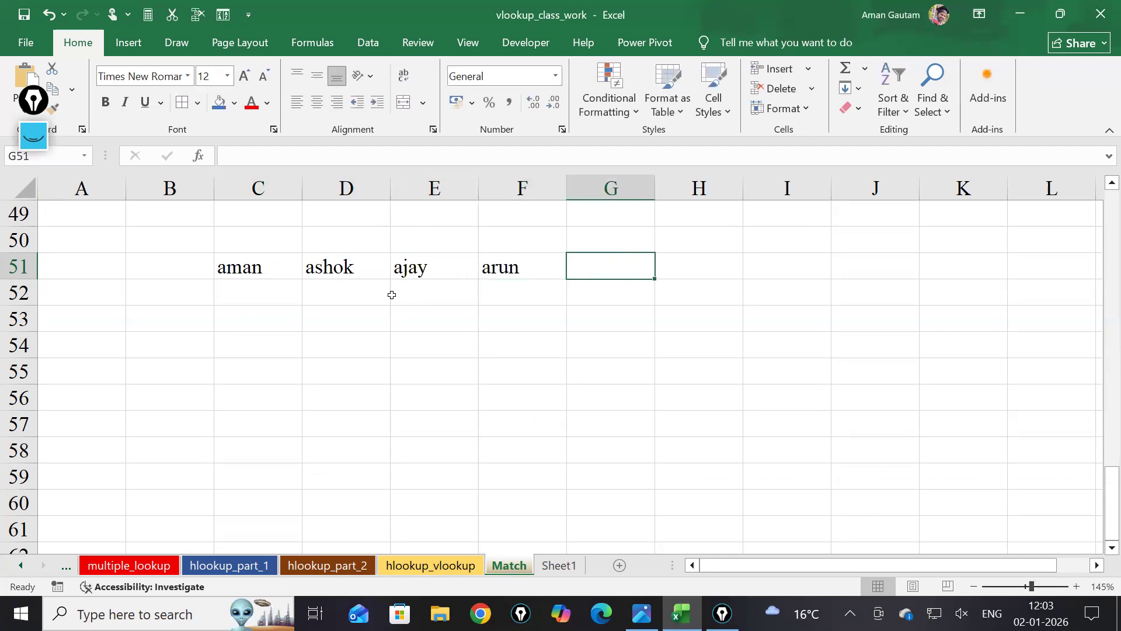
Extend the row of sample first names with four more entries in G51:J51
{"action": "type", "text": "atul"}
{"action": "key", "text": "Tab"}
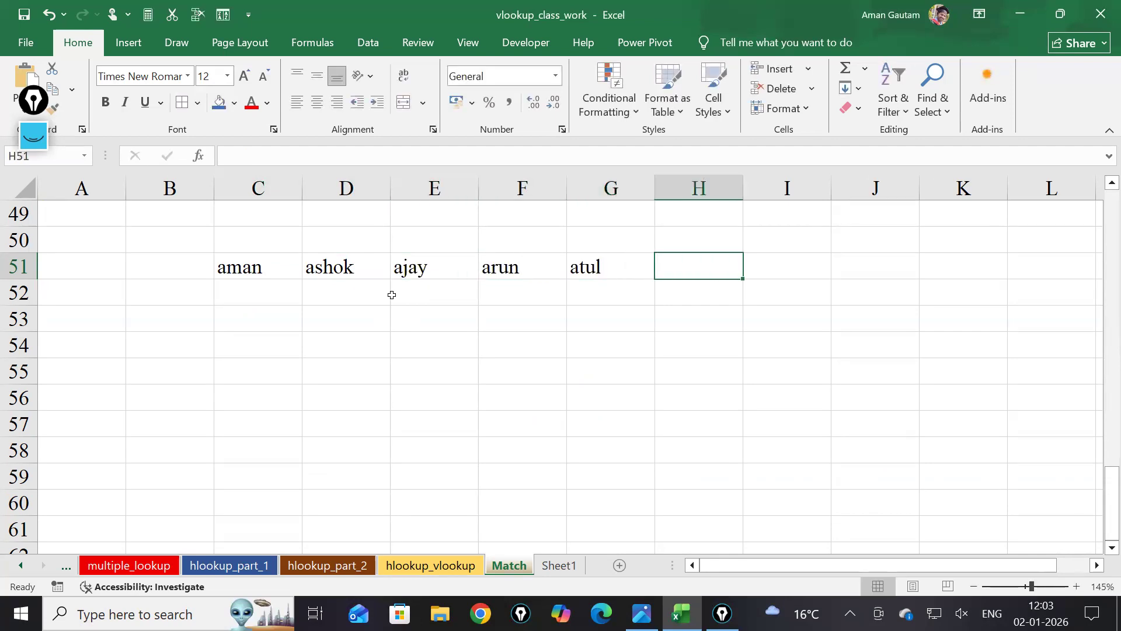
{"action": "type", "text": "arnav"}
{"action": "key", "text": "Tab"}
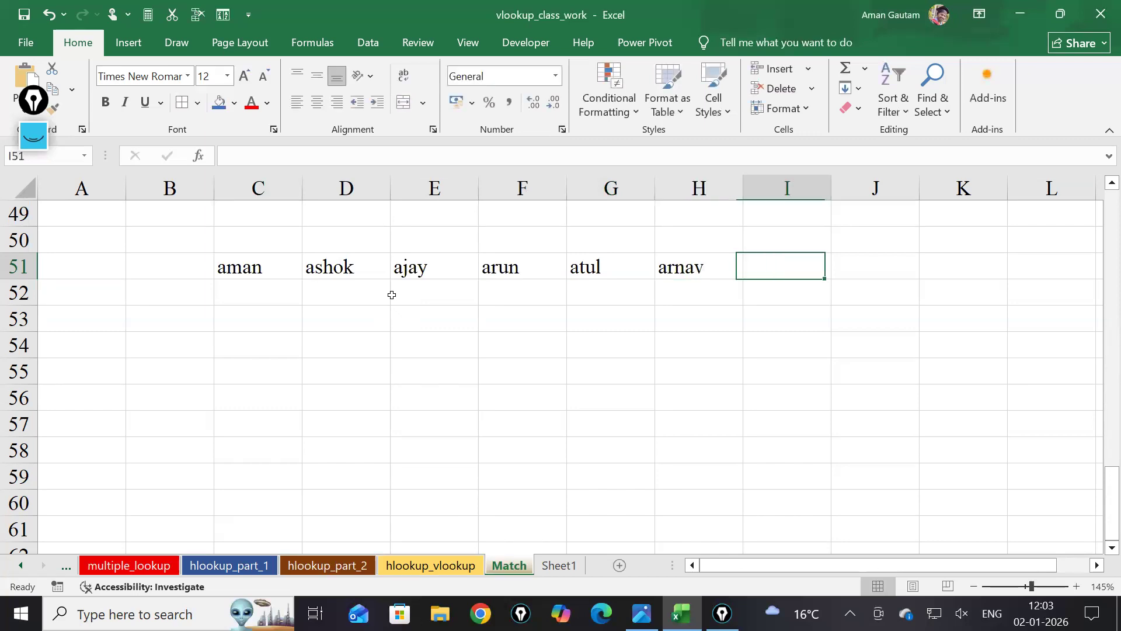
{"action": "type", "text": "amay"}
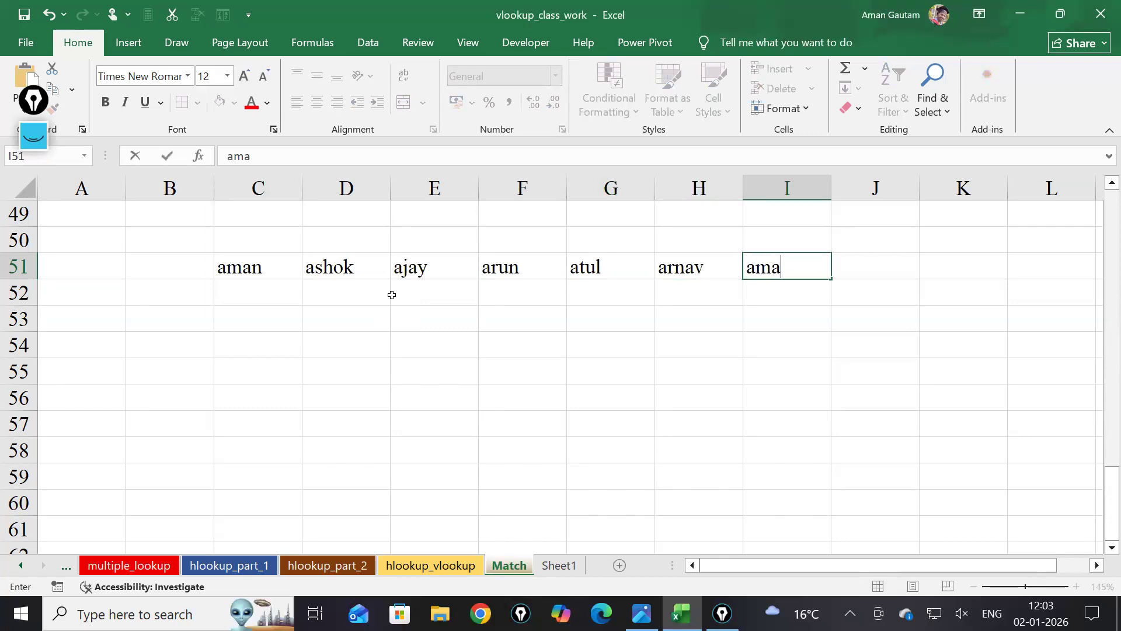
{"action": "key", "text": "Tab"}
{"action": "type", "text": "rahu;"}
{"action": "key", "text": "BackSpace"}
{"action": "type", "text": "l"}
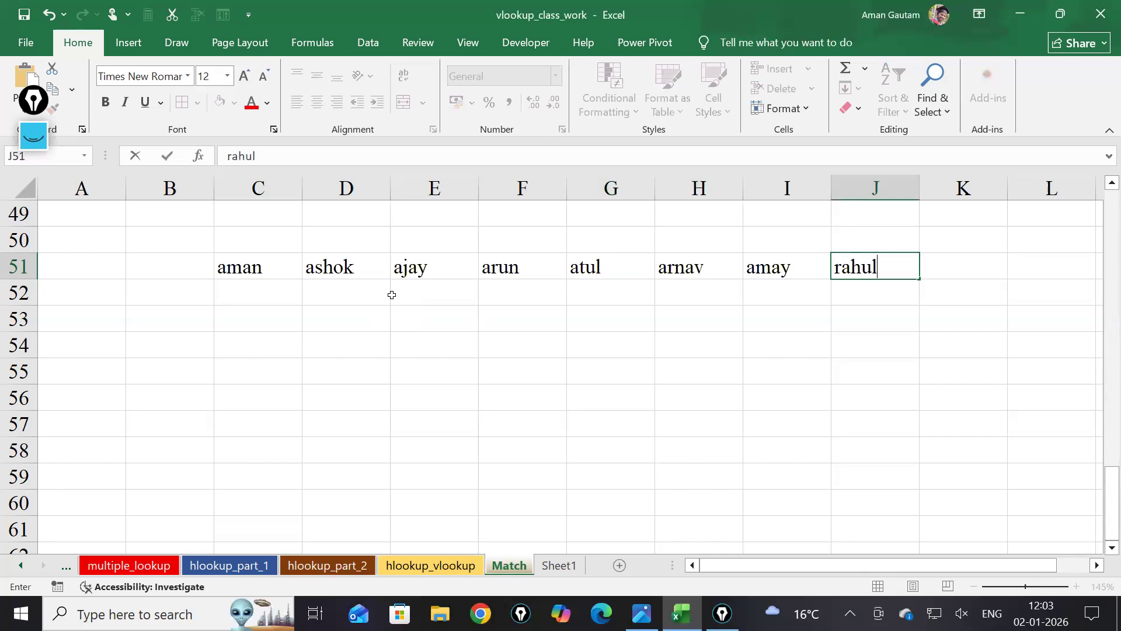
{"action": "left_click", "coordinate": [288, 319]}
Enter the same first name as in F51 into cell B55 as the lookup value
{"action": "left_click", "coordinate": [289, 368]}
{"action": "left_click", "coordinate": [133, 366]}
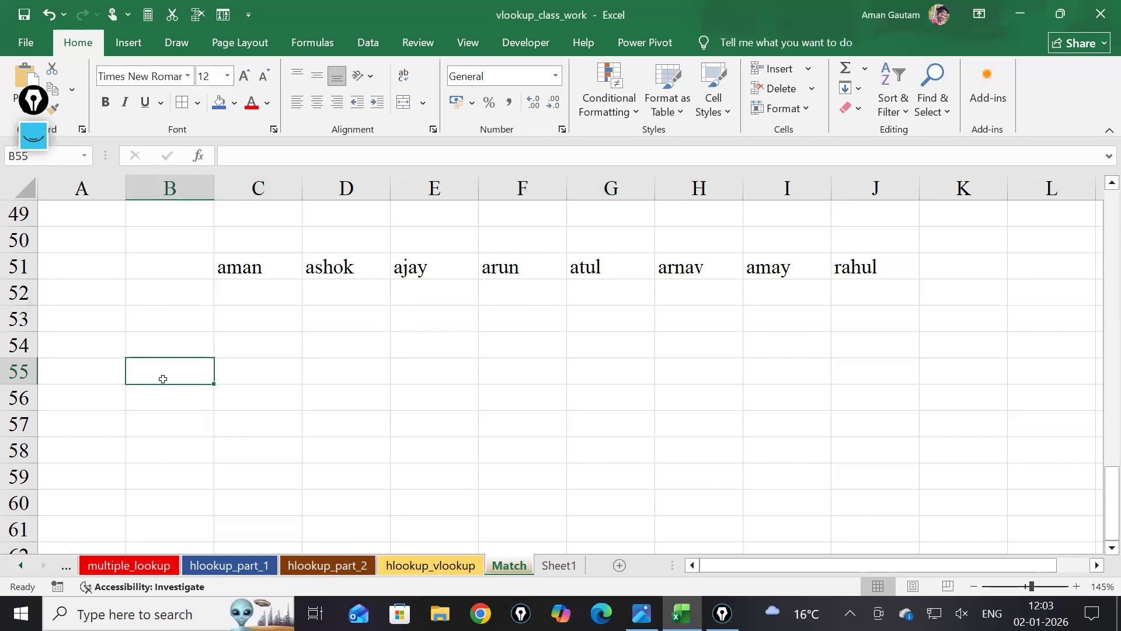
{"action": "type", "text": "arun"}
{"action": "key", "text": "Return"}
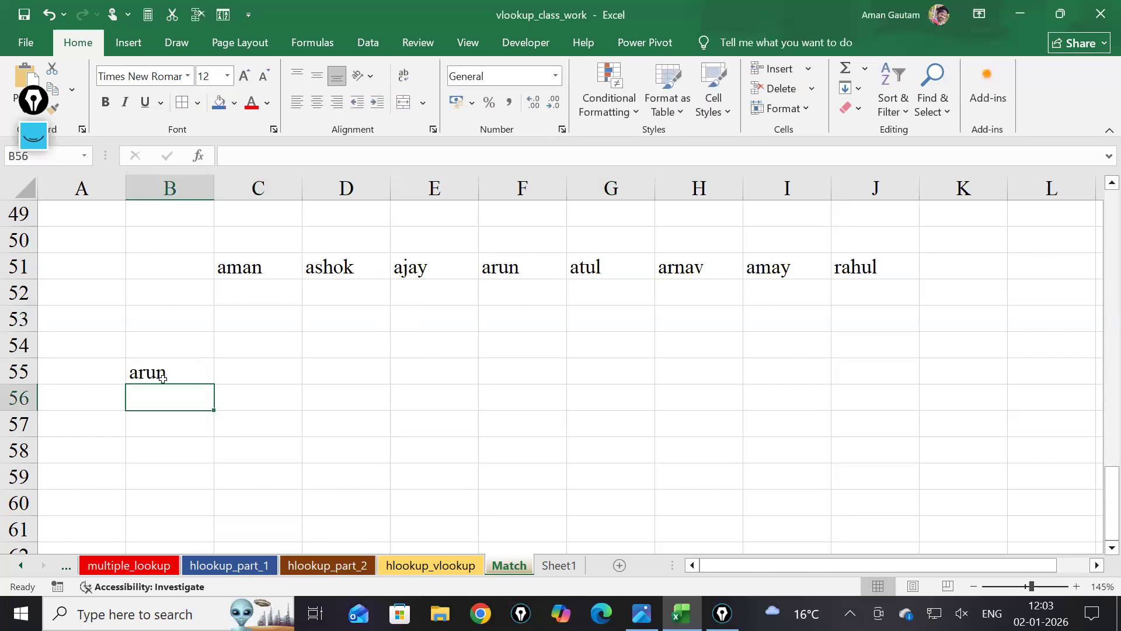
Handwrite "match Position" with the annotation pen in the empty area below B55
{"action": "left_click", "coordinate": [235, 364]}
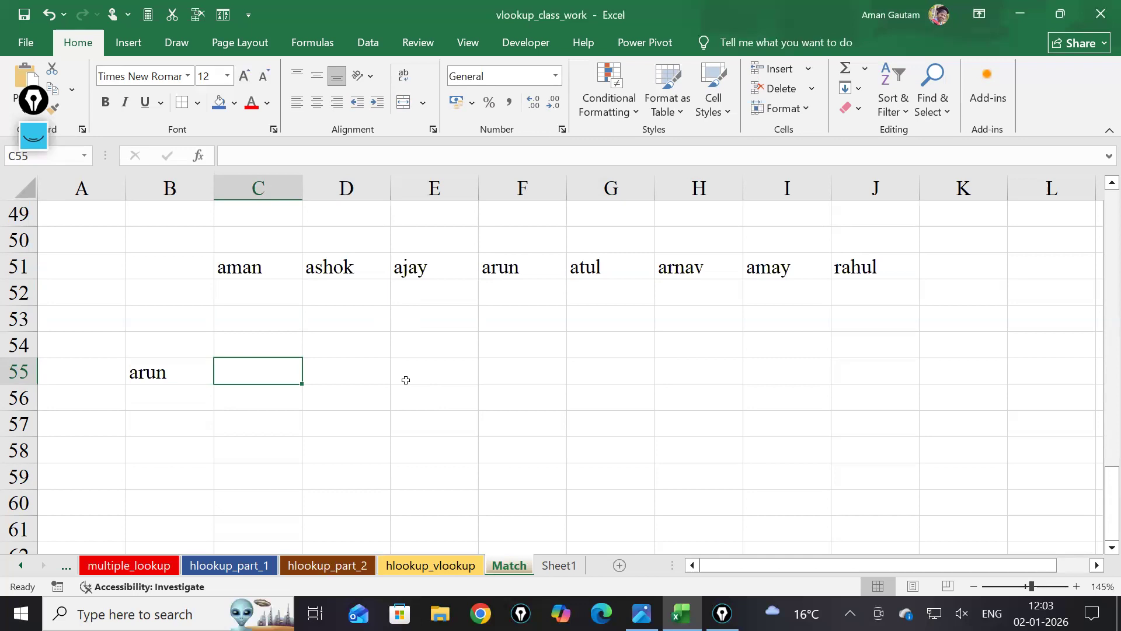
{"action": "left_click", "coordinate": [33, 135]}
{"action": "left_click", "coordinate": [65, 343]}
{"action": "left_click", "coordinate": [63, 345]}
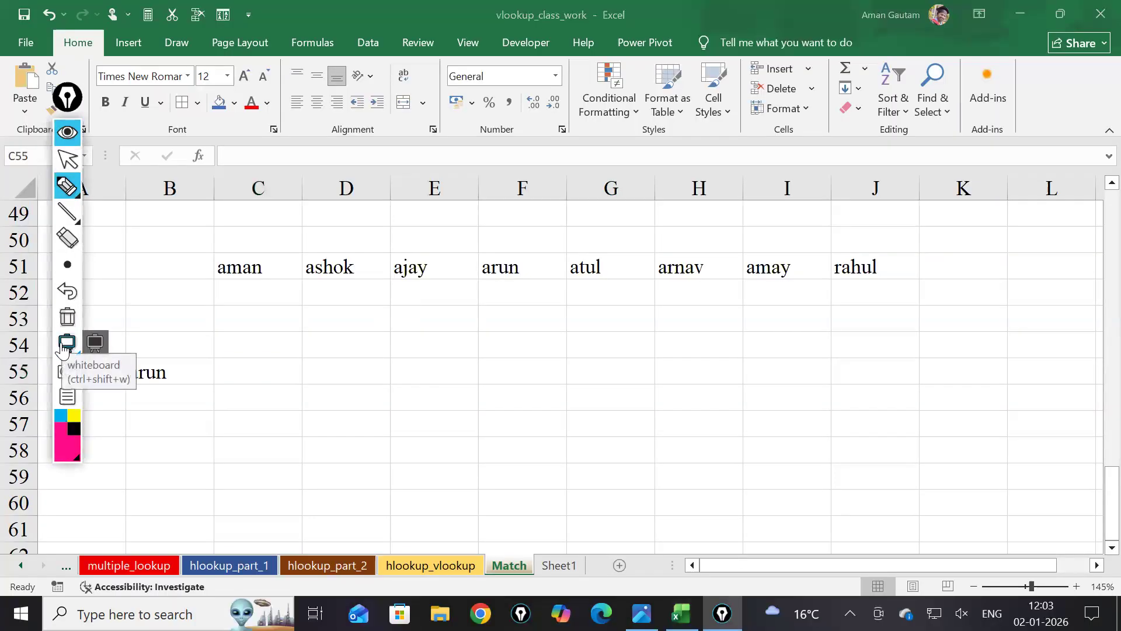
{"action": "mouse_move", "coordinate": [143, 410]}
{"action": "left_mouse_down"}
{"action": "mouse_move", "coordinate": [221, 426]}
{"action": "mouse_move", "coordinate": [291, 390]}
{"action": "mouse_move", "coordinate": [308, 433]}
{"action": "left_mouse_up"}
{"action": "mouse_move", "coordinate": [164, 475]}
{"action": "left_mouse_down"}
{"action": "mouse_move", "coordinate": [166, 520]}
{"action": "mouse_move", "coordinate": [175, 500]}
{"action": "left_mouse_up"}
{"action": "mouse_move", "coordinate": [189, 499]}
{"action": "left_mouse_down"}
{"action": "mouse_move", "coordinate": [216, 495]}
{"action": "mouse_move", "coordinate": [222, 516]}
{"action": "left_mouse_up"}
{"action": "left_click_drag", "start_coordinate": [245, 488], "coordinate": [246, 517]}
{"action": "left_click", "coordinate": [241, 470]}
{"action": "mouse_move", "coordinate": [261, 471]}
{"action": "left_mouse_down"}
{"action": "mouse_move", "coordinate": [262, 517]}
{"action": "mouse_move", "coordinate": [284, 489]}
{"action": "mouse_move", "coordinate": [282, 513]}
{"action": "left_mouse_up"}
{"action": "mouse_move", "coordinate": [299, 489]}
{"action": "left_mouse_down"}
{"action": "mouse_move", "coordinate": [296, 501]}
{"action": "mouse_move", "coordinate": [303, 490]}
{"action": "left_mouse_up"}
{"action": "left_click_drag", "start_coordinate": [308, 491], "coordinate": [333, 526]}
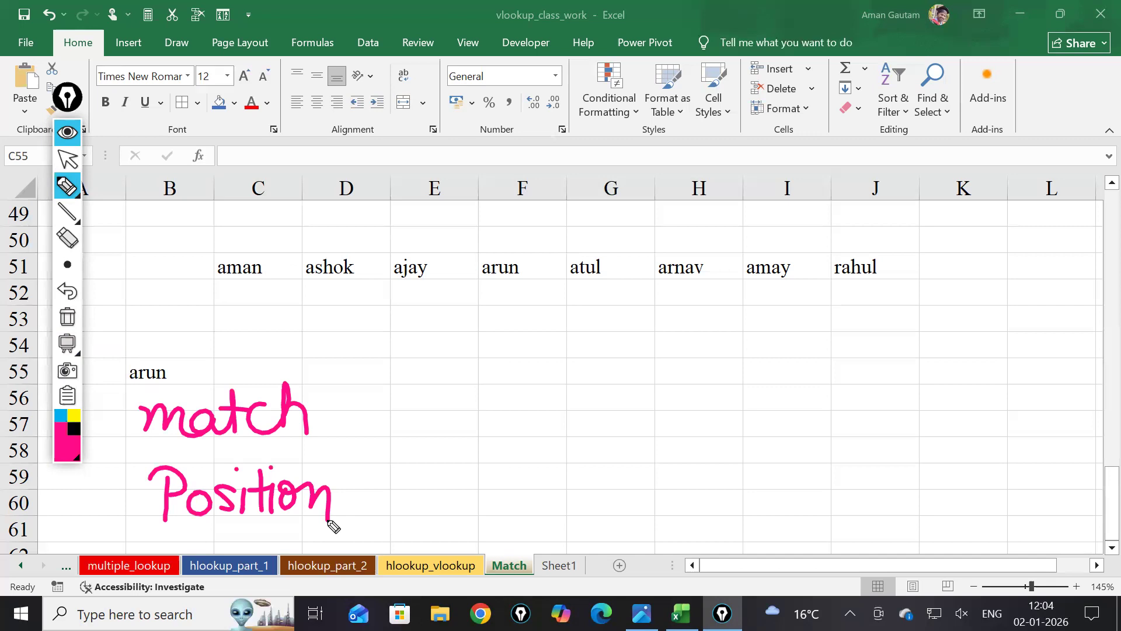
Clear all handwritten ink and switch the annotation tool back to the pointer
{"action": "left_click", "coordinate": [67, 317]}
{"action": "left_click", "coordinate": [70, 161]}
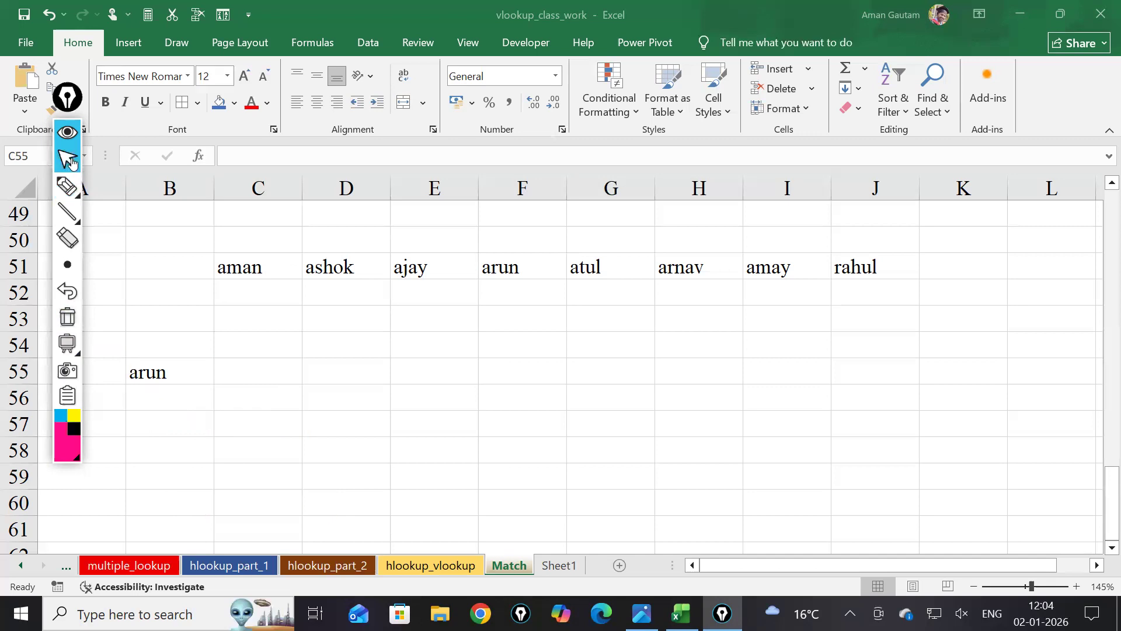
Begin a MATCH formula in cell C55 with the on-screen keyboard, then minimize that keyboard
{"action": "left_click", "coordinate": [244, 365]}
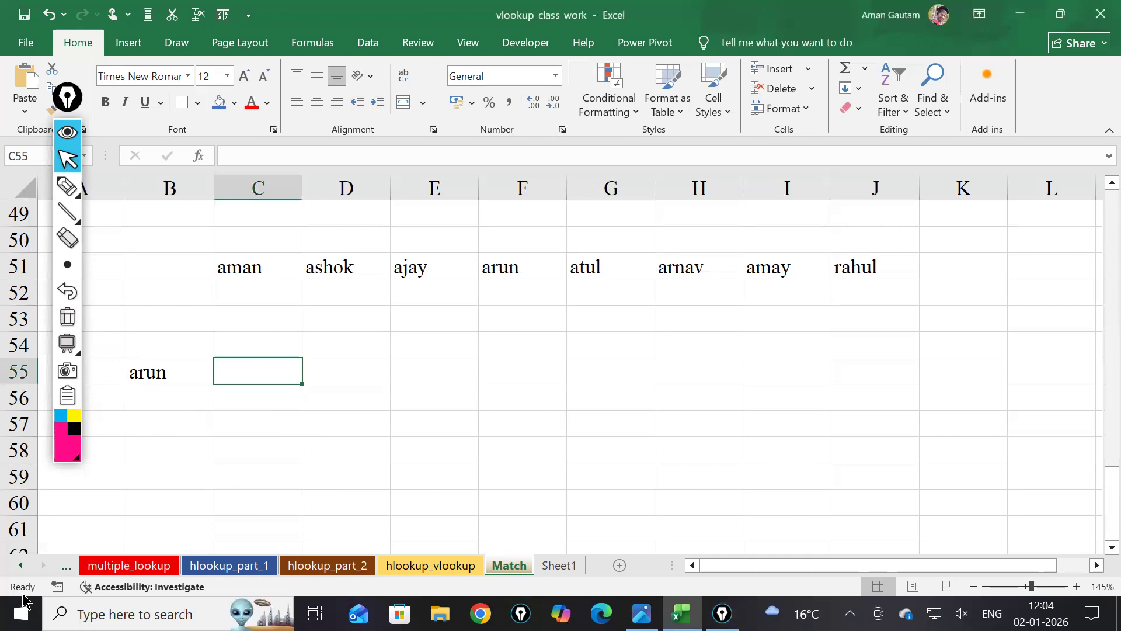
{"action": "key", "text": "ctrl+super+o"}
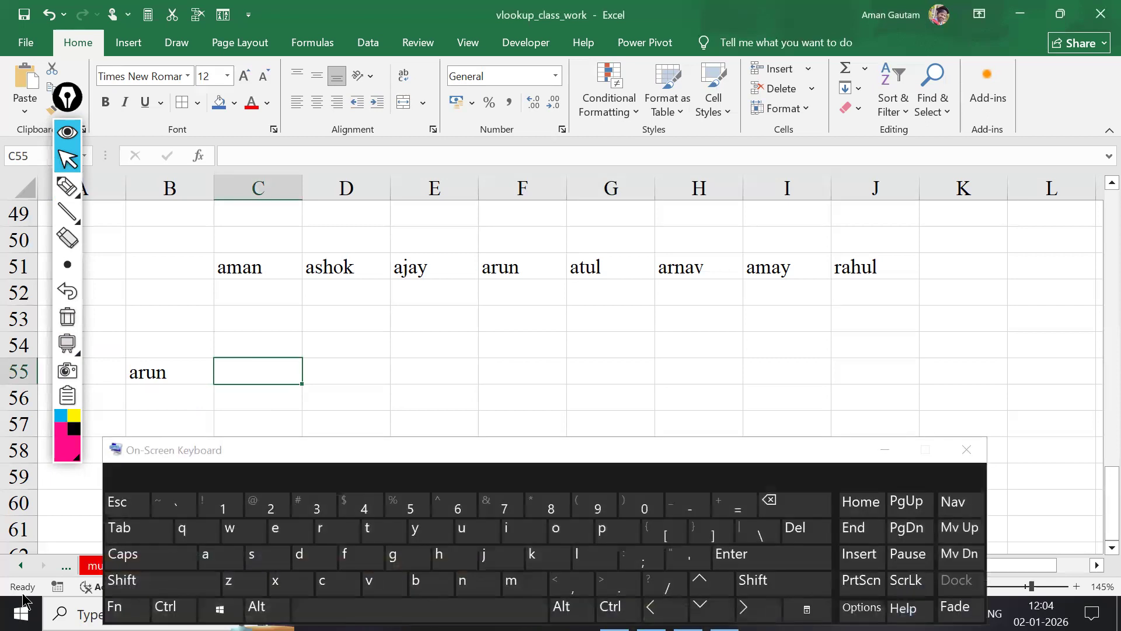
{"action": "left_click", "coordinate": [728, 510]}
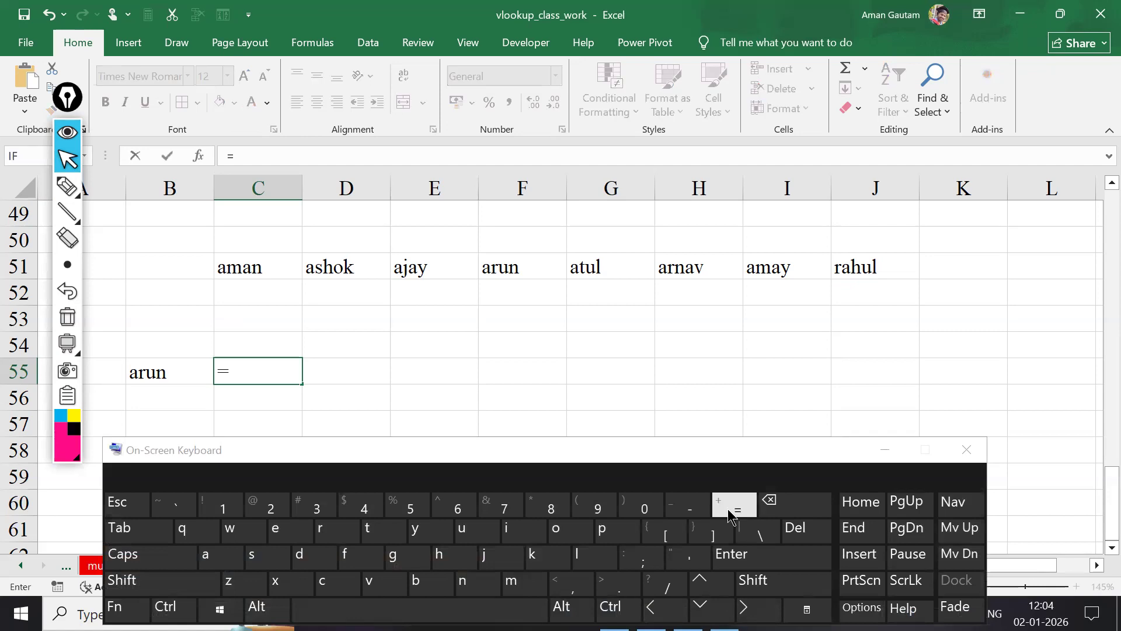
{"action": "left_click", "coordinate": [512, 582]}
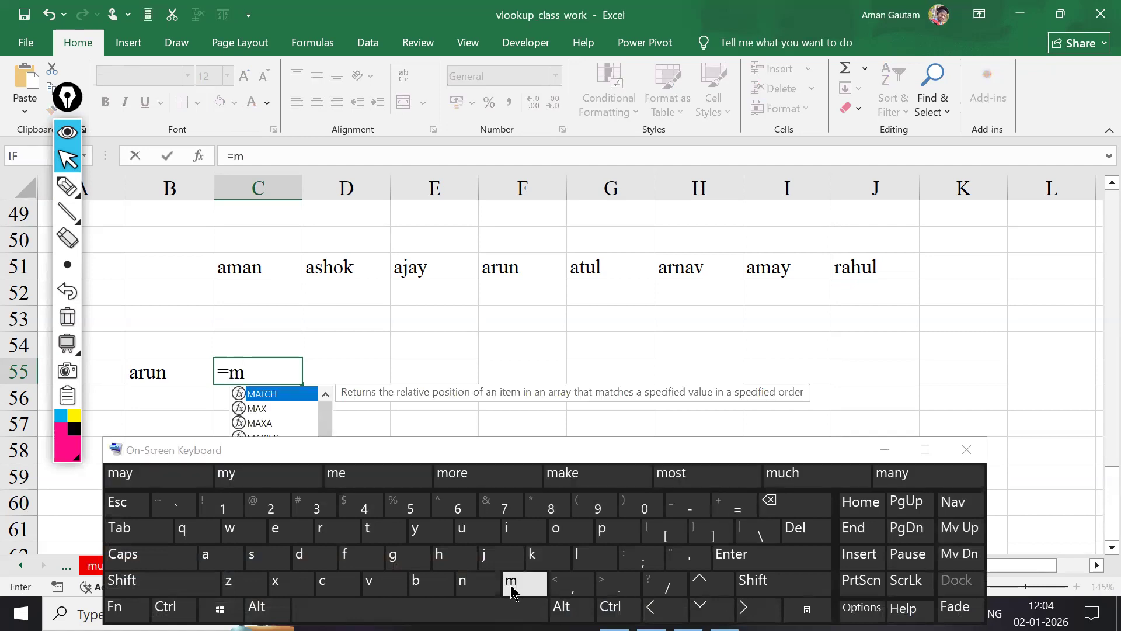
{"action": "left_click", "coordinate": [220, 555]}
{"action": "left_click", "coordinate": [359, 530]}
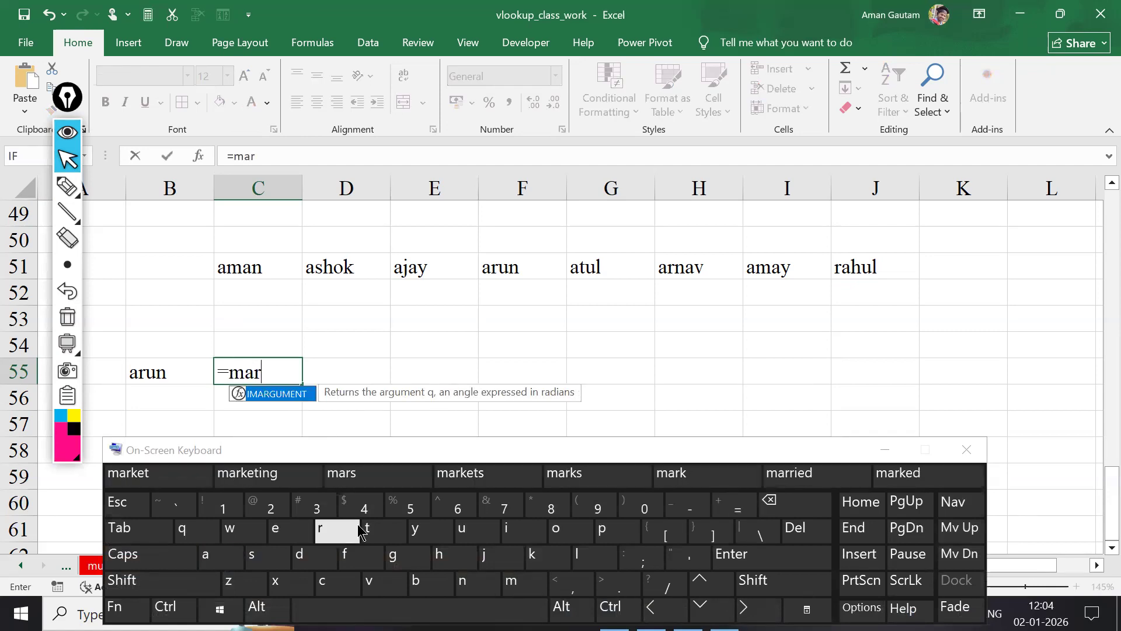
{"action": "left_click", "coordinate": [767, 501]}
{"action": "left_click", "coordinate": [371, 529]}
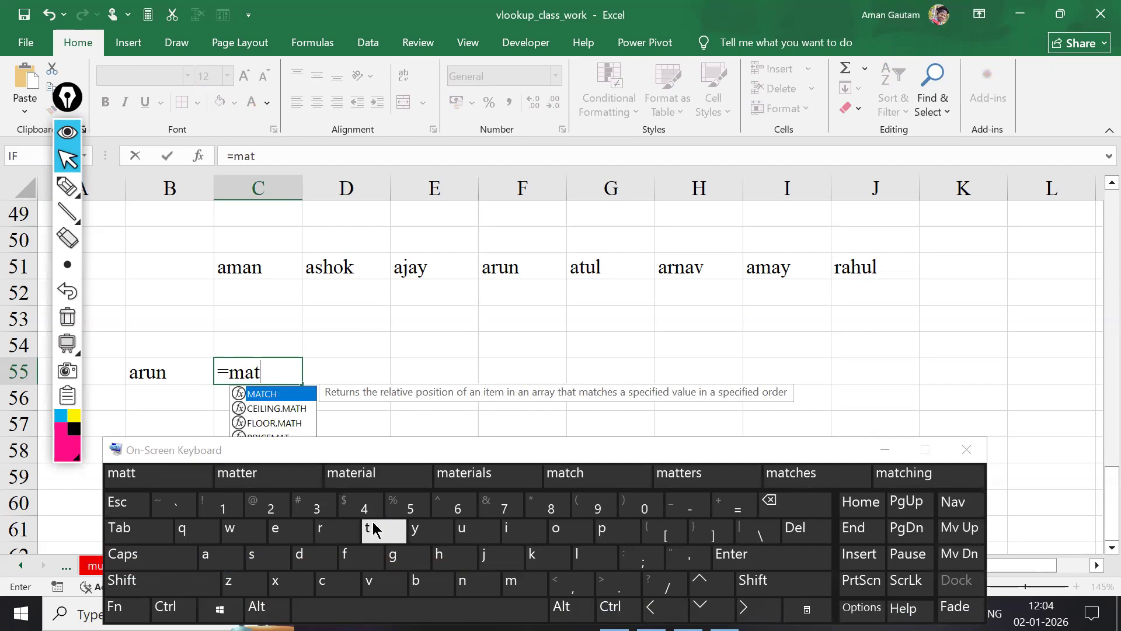
{"action": "left_click", "coordinate": [325, 581]}
{"action": "left_click", "coordinate": [437, 560]}
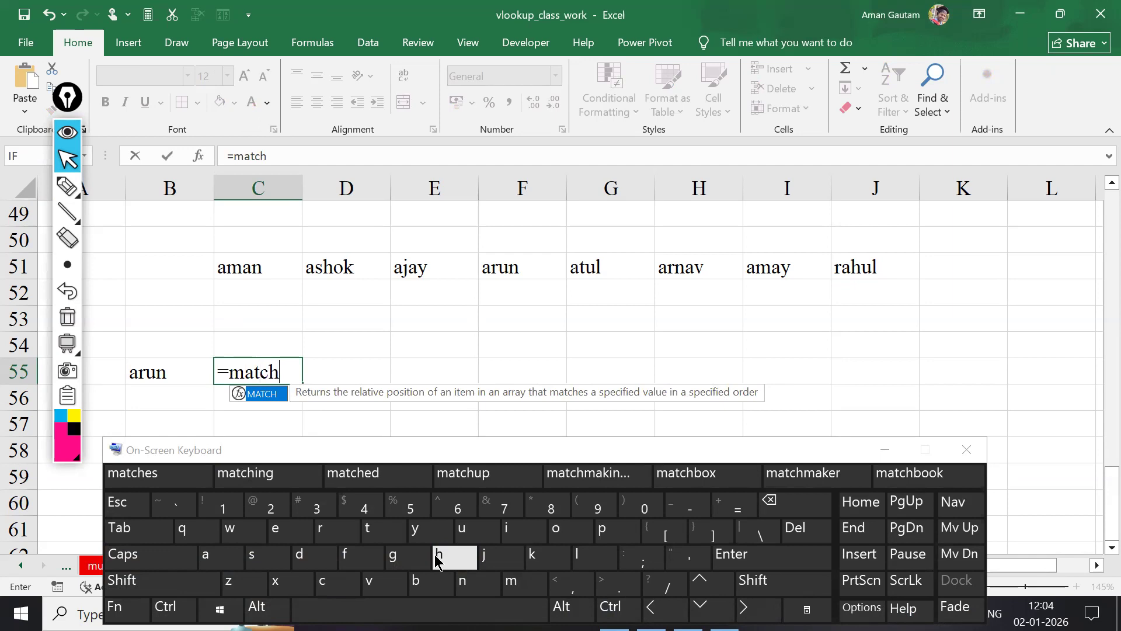
{"action": "left_click", "coordinate": [583, 504]}
{"action": "left_click", "coordinate": [769, 510]}
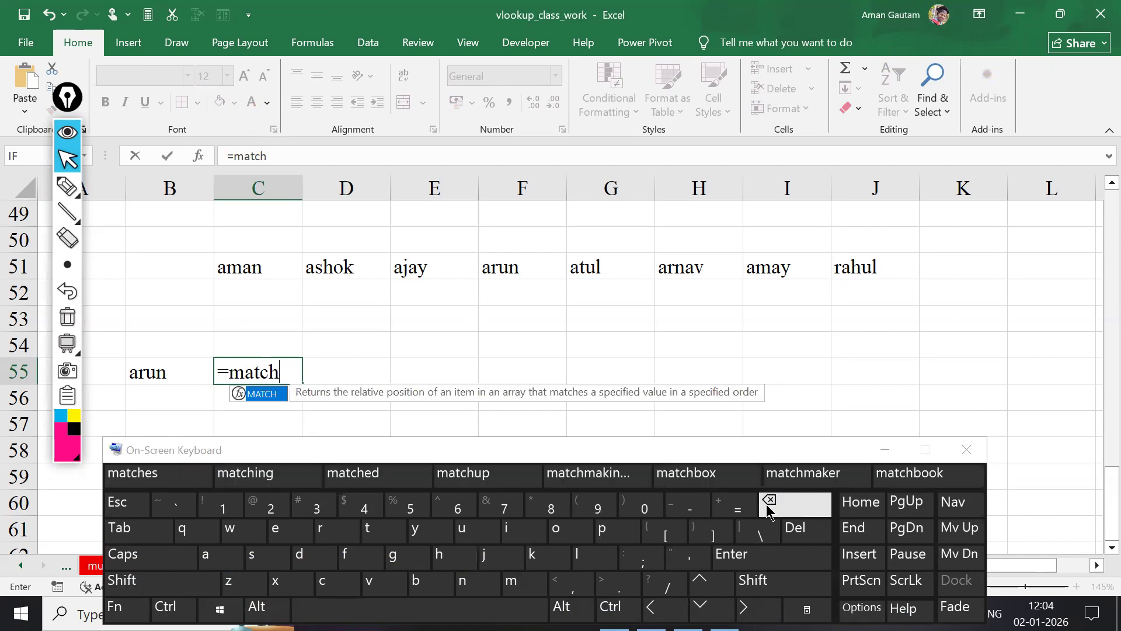
{"action": "left_click", "coordinate": [132, 583]}
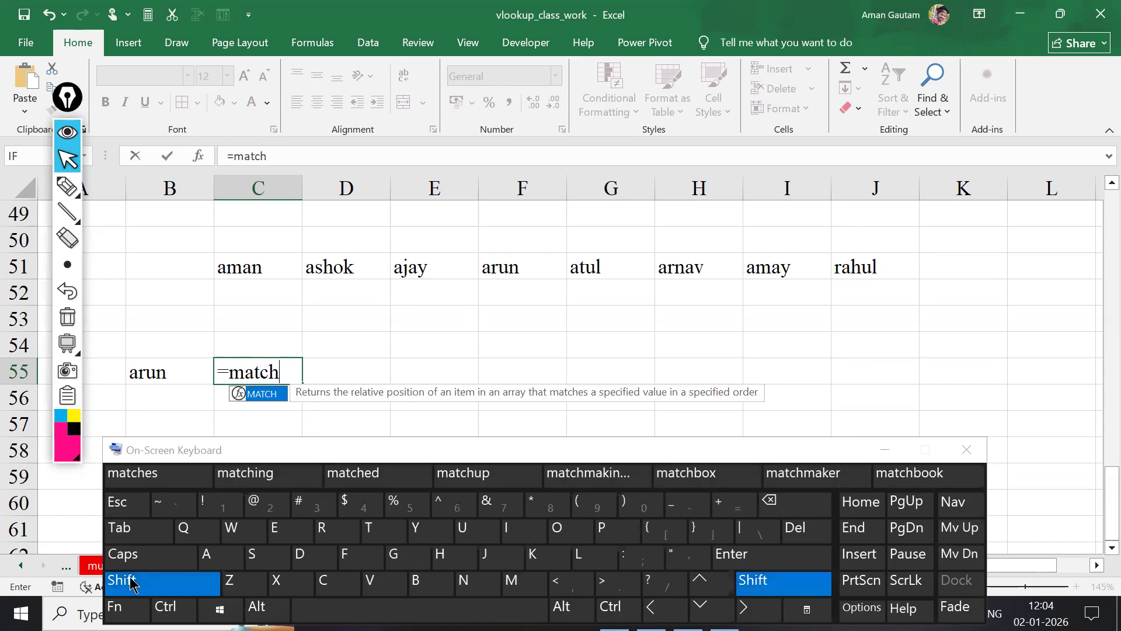
{"action": "left_click", "coordinate": [590, 503]}
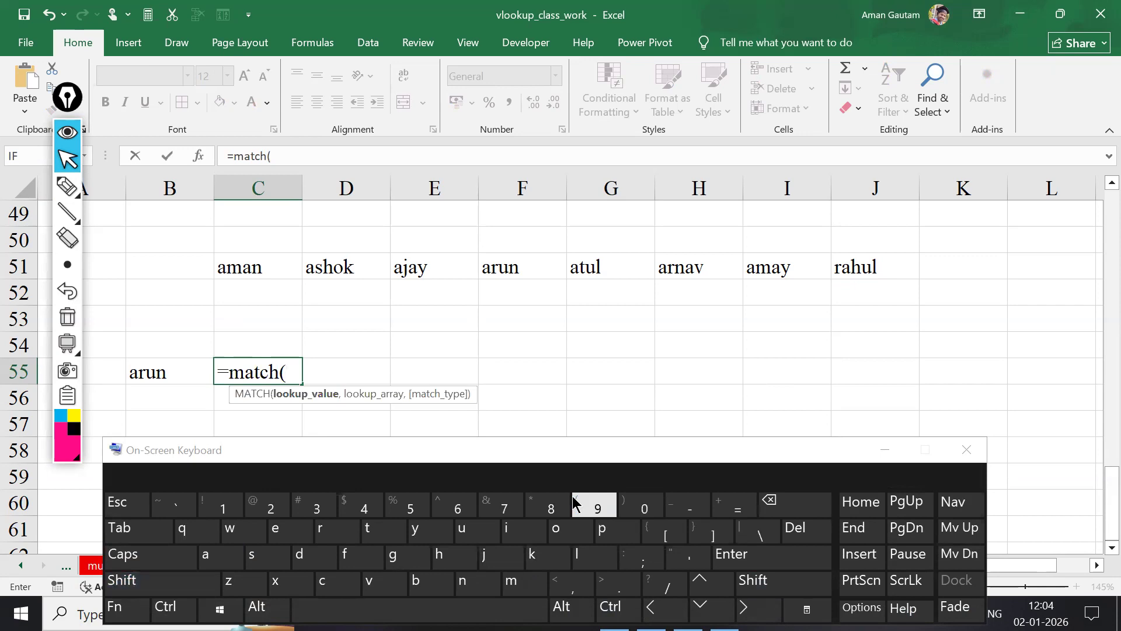
{"action": "left_click", "coordinate": [885, 450]}
Complete the C55 formula as =MATCH(B55,C51:J51,0), using B55 as lookup value, the name row as array and exact match
{"action": "left_click", "coordinate": [285, 373]}
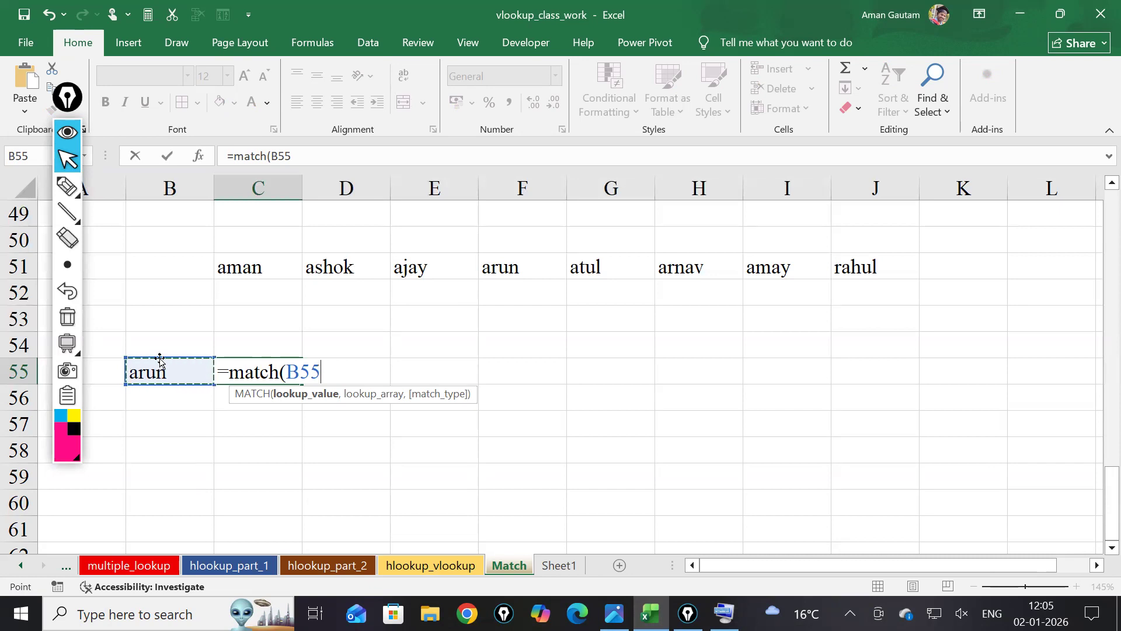
{"action": "type", "text": ","}
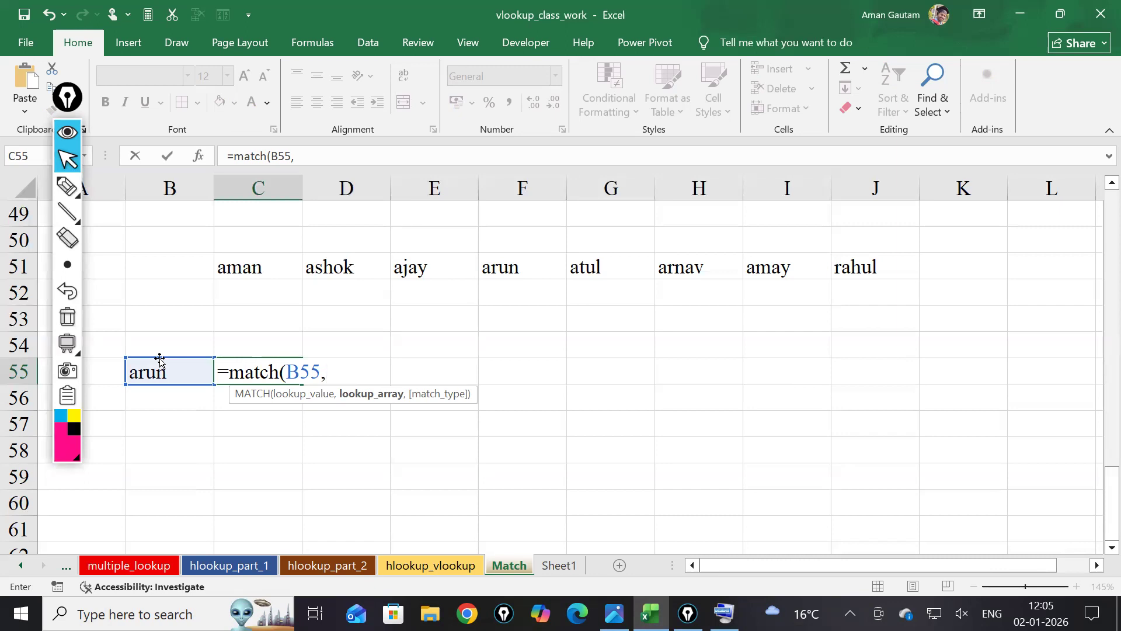
{"action": "left_click_drag", "start_coordinate": [243, 267], "coordinate": [897, 261]}
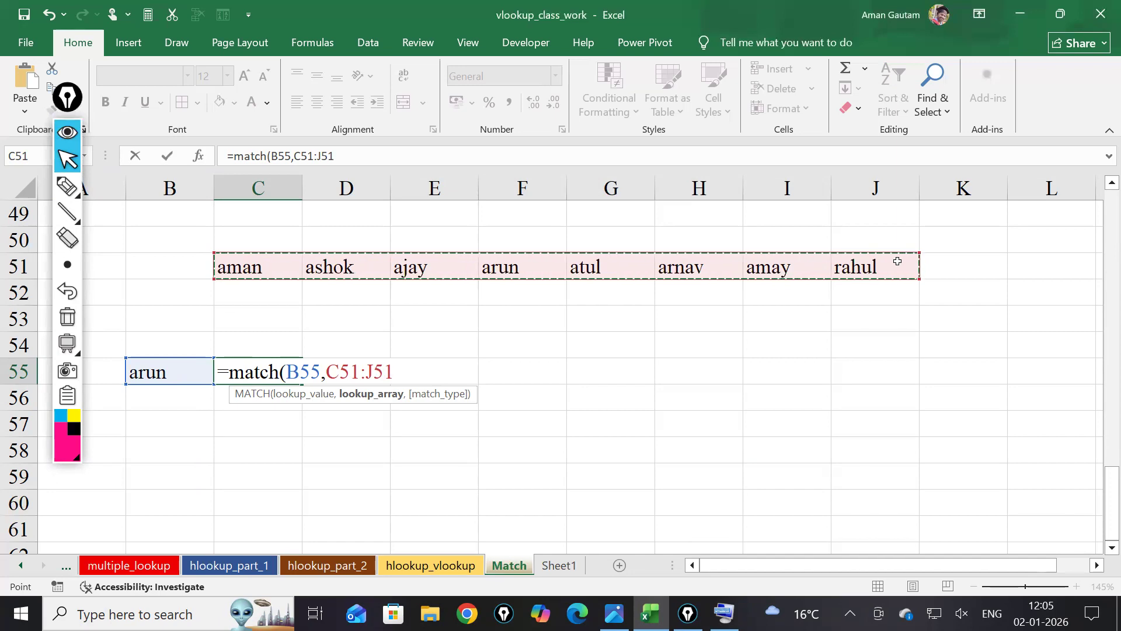
{"action": "type", "text": ","}
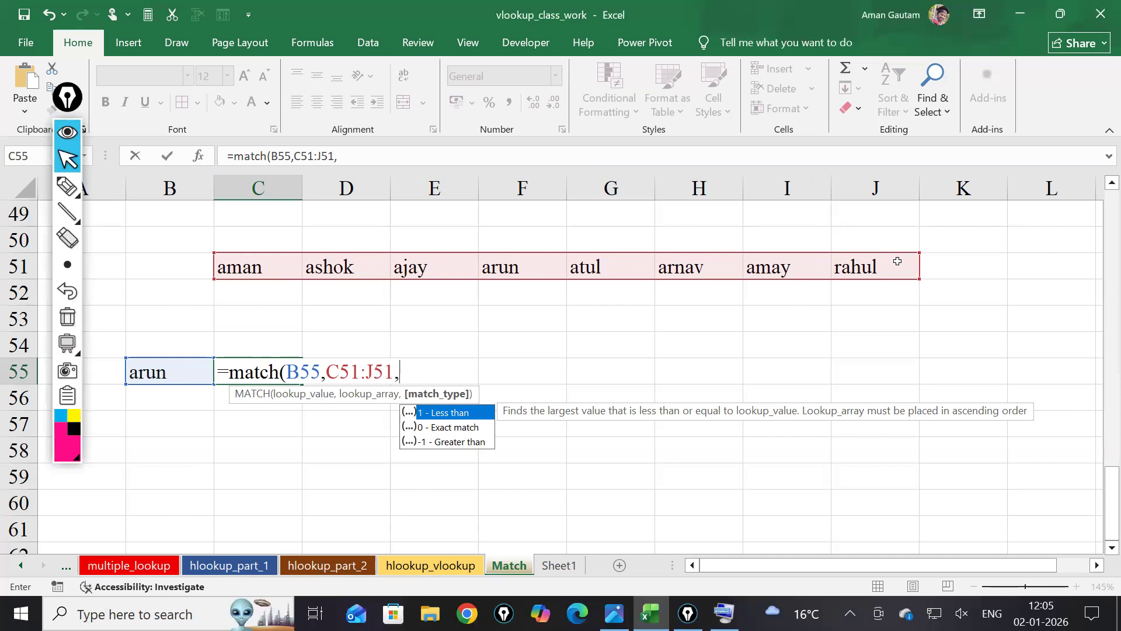
{"action": "type", "text": "0"}
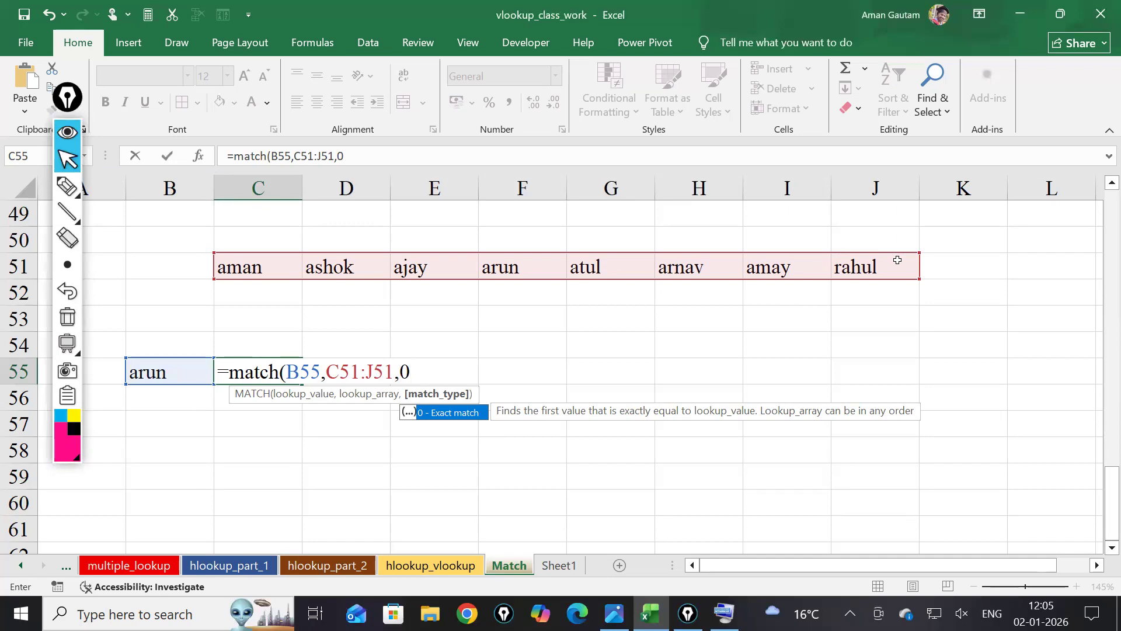
{"action": "key", "text": "Return"}
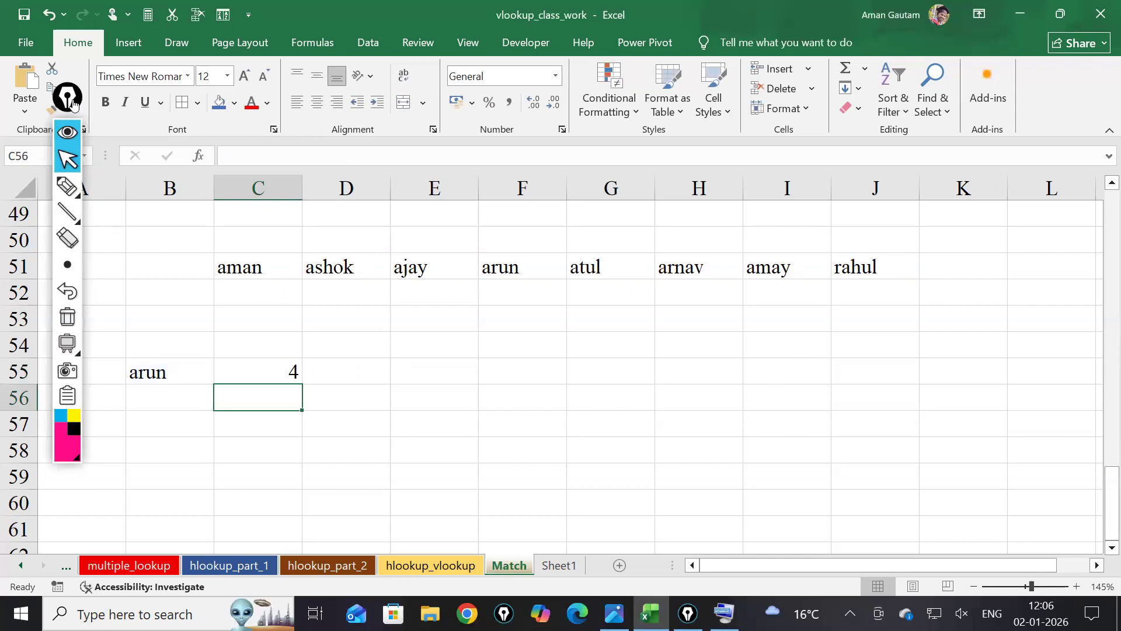
Replace the lookup value in B55 with the same first name as in I51
{"action": "left_click", "coordinate": [181, 371]}
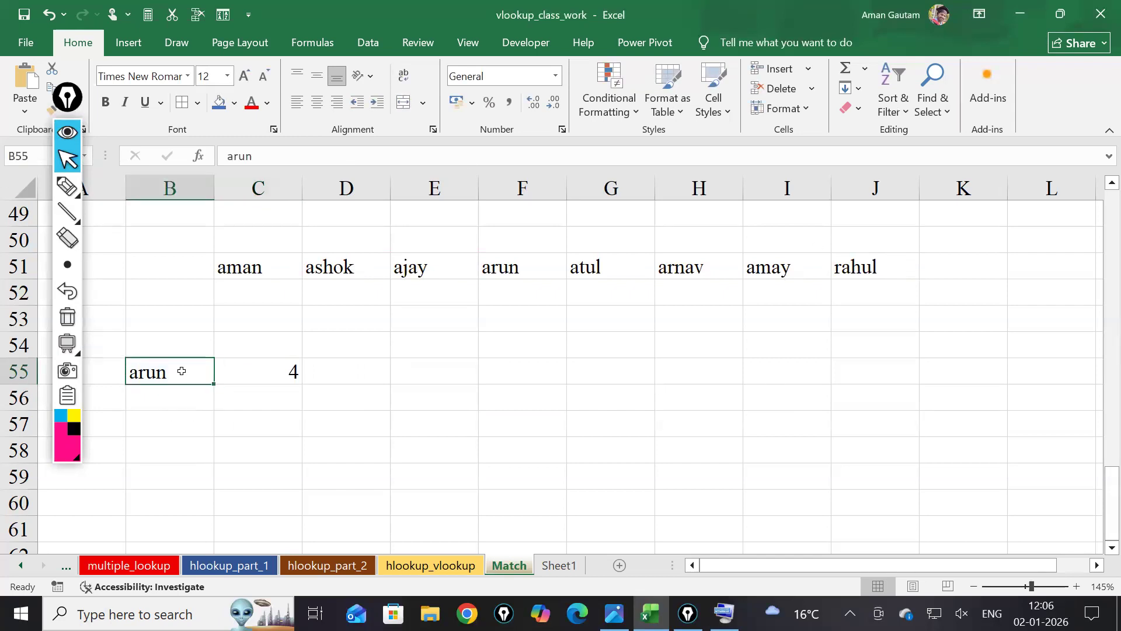
{"action": "double_click", "coordinate": [182, 371]}
{"action": "left_click_drag", "start_coordinate": [180, 370], "coordinate": [119, 370]}
{"action": "type", "text": "amay"}
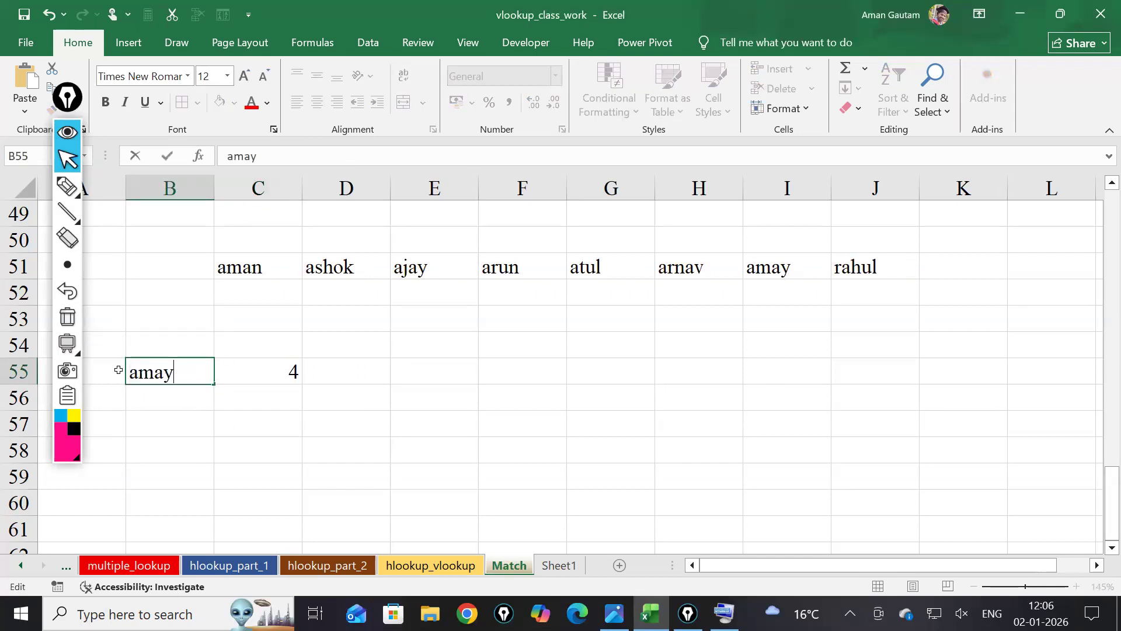
{"action": "key", "text": "Return"}
Replace the lookup value in B55 with the same first name as in G51
{"action": "double_click", "coordinate": [150, 371]}
{"action": "double_click", "coordinate": [187, 375]}
{"action": "type", "text": "atul"}
{"action": "key", "text": "Return"}
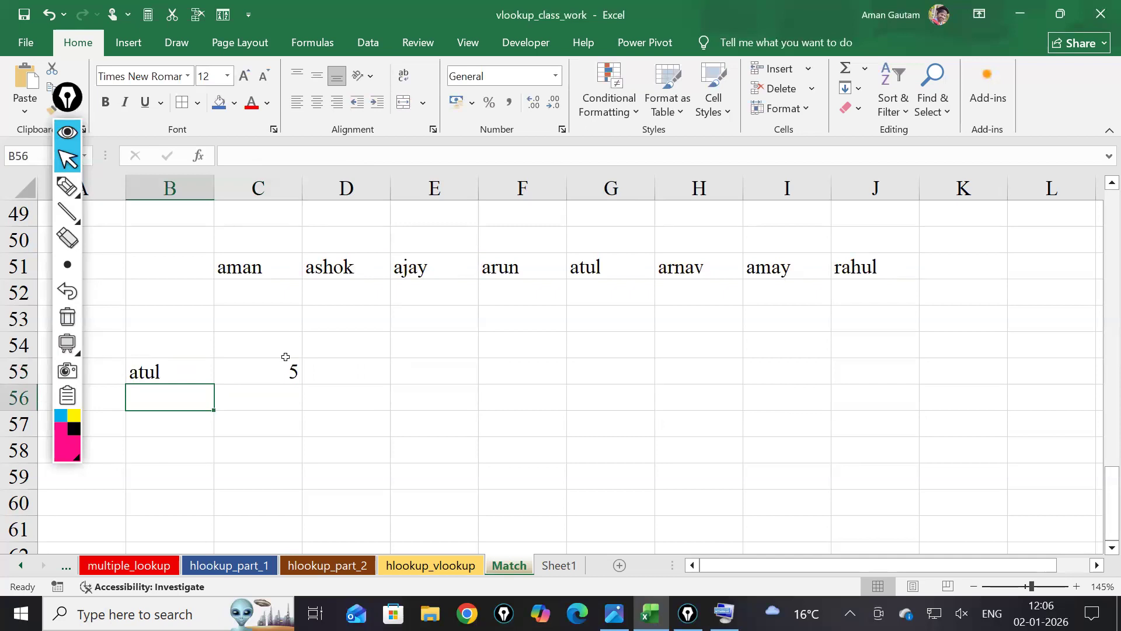
Open the MATCH formula in C55 to review its lookup value, array and match type
{"action": "left_click", "coordinate": [289, 388]}
{"action": "double_click", "coordinate": [289, 374]}
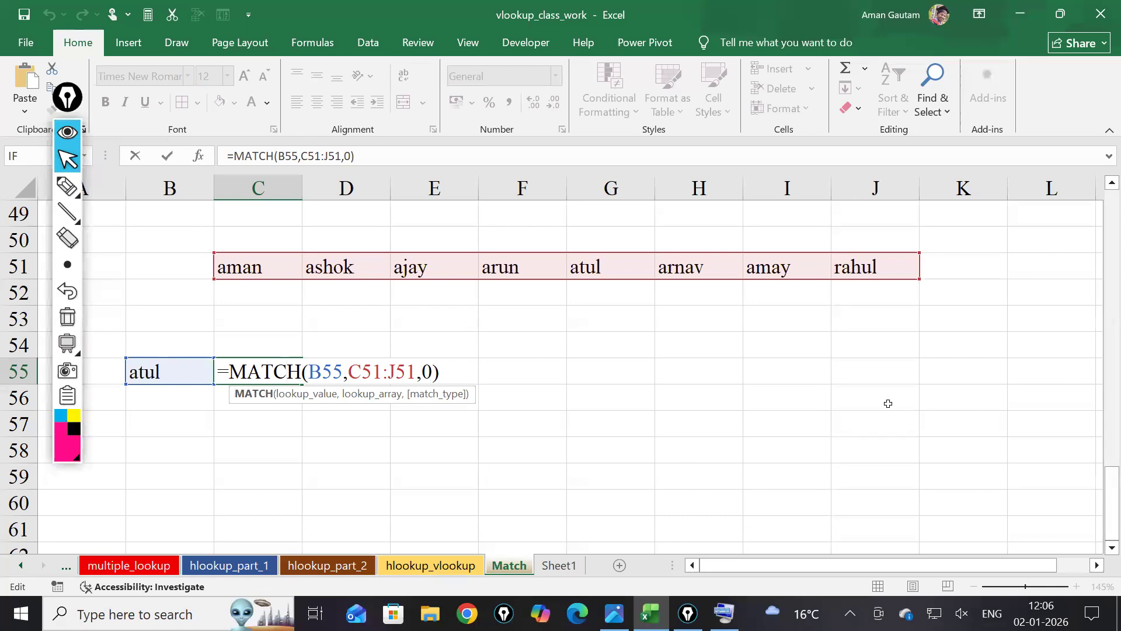
{"action": "left_click", "coordinate": [888, 403]}
Widen column B in the EX 1 section so the full Income value in B15 fits
{"action": "scroll", "coordinate": [761, 448], "scroll_direction": "up", "scroll_amount": 9}
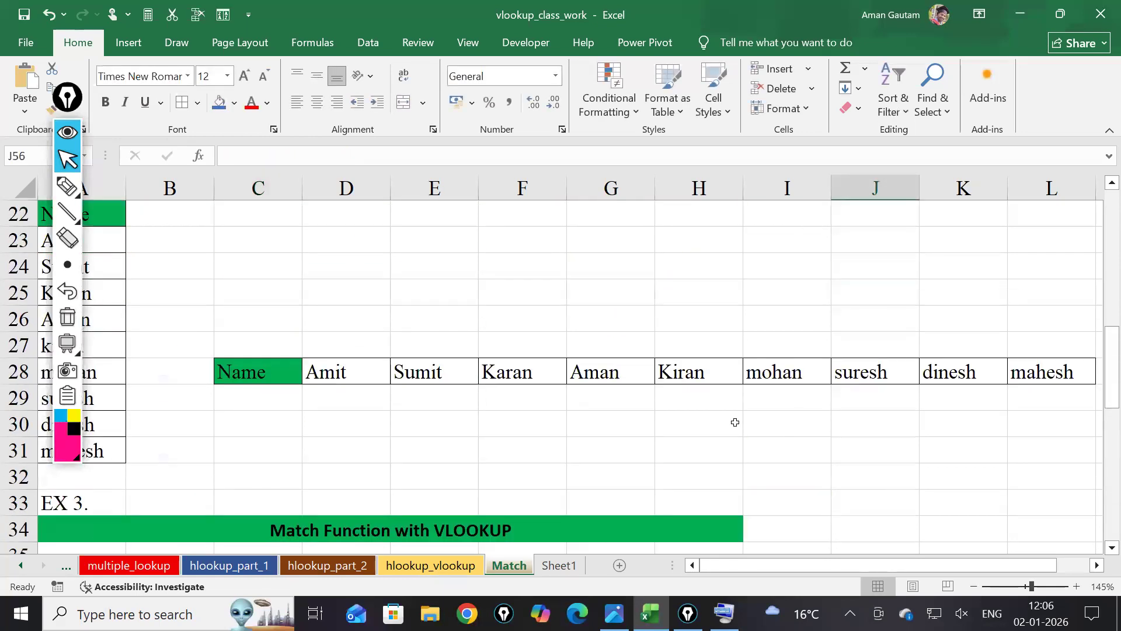
{"action": "scroll", "coordinate": [734, 422], "scroll_direction": "up", "scroll_amount": 4}
{"action": "scroll", "coordinate": [718, 421], "scroll_direction": "up", "scroll_amount": 3}
{"action": "scroll", "coordinate": [707, 420], "scroll_direction": "down", "scroll_amount": 1, "text": "ctrl"}
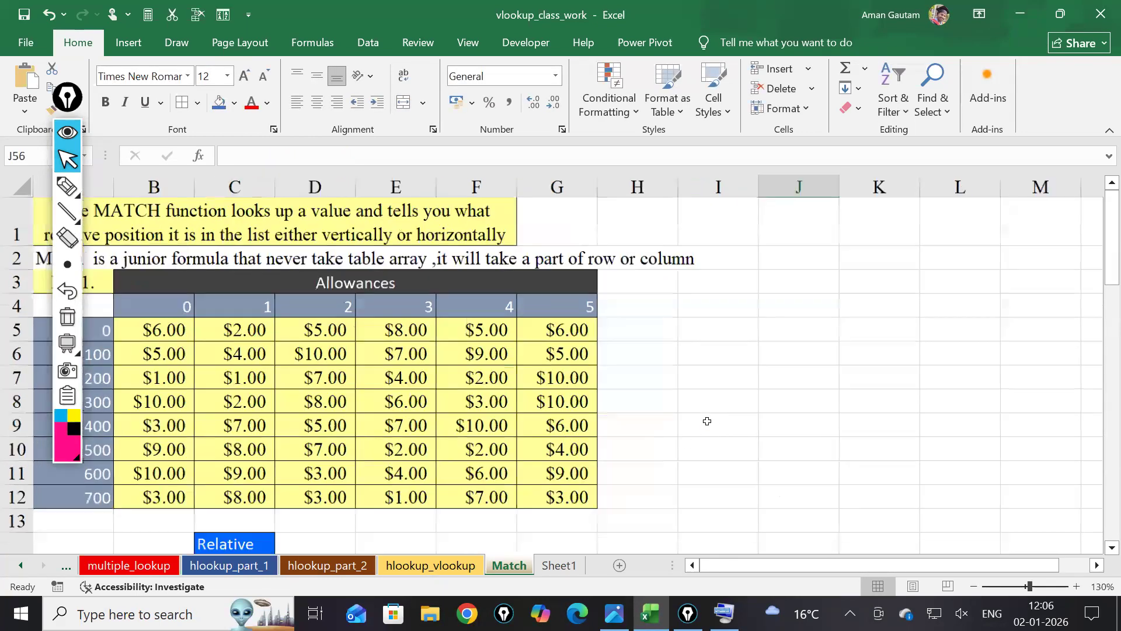
{"action": "scroll", "coordinate": [707, 420], "scroll_direction": "down", "scroll_amount": 1}
{"action": "left_click", "coordinate": [151, 510]}
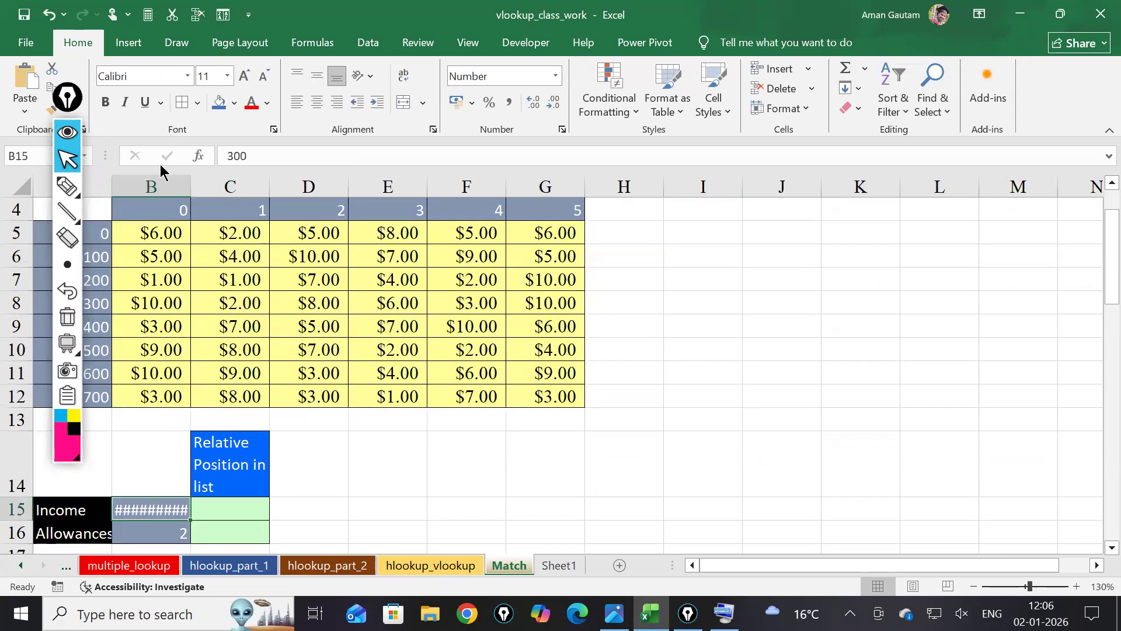
{"action": "left_click_drag", "start_coordinate": [190, 186], "coordinate": [192, 184]}
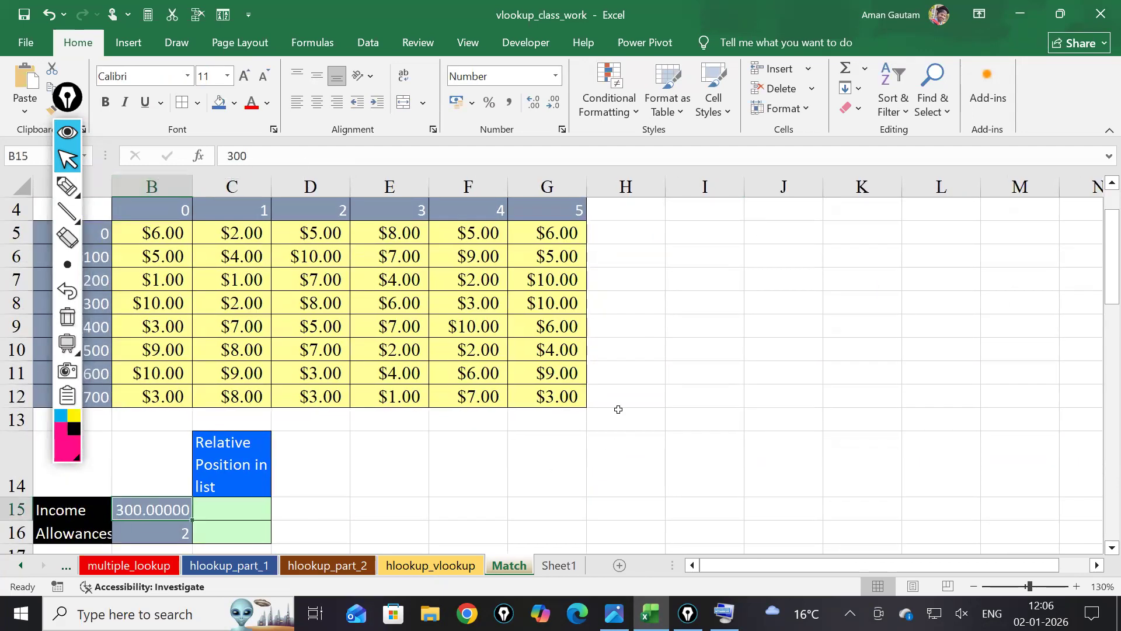
Collapse the annotation toolbar and move it off the worksheet cells
{"action": "left_click", "coordinate": [75, 103]}
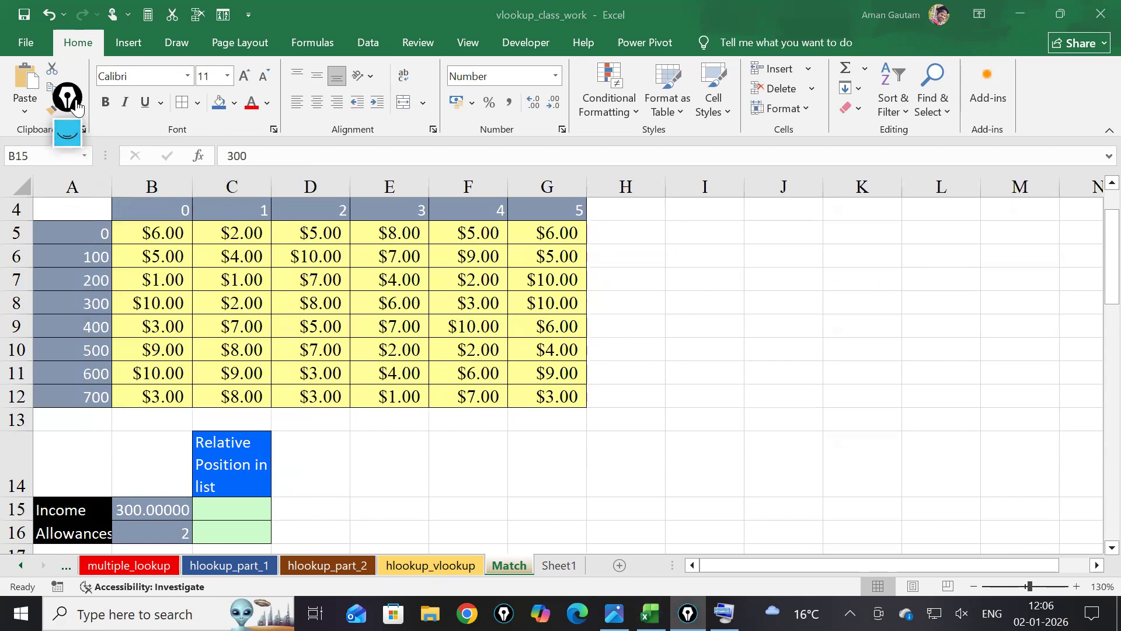
{"action": "left_click_drag", "start_coordinate": [77, 108], "coordinate": [7, 36]}
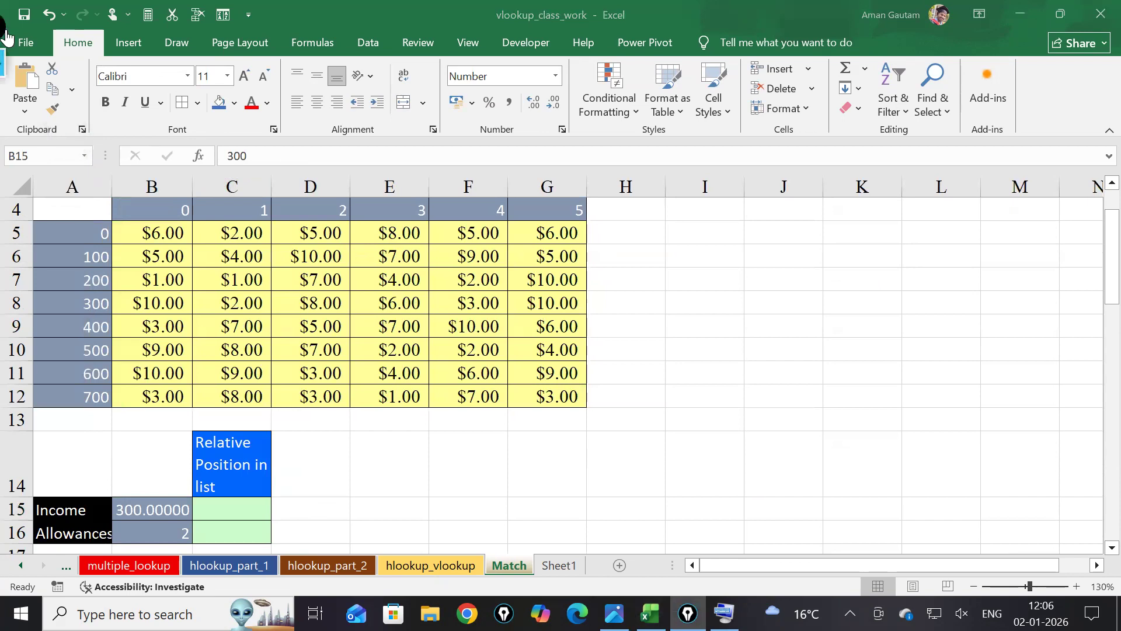
Look over the EX 1 allowances table together with the empty relative-position cells C15 and C16
{"action": "left_click", "coordinate": [197, 512]}
{"action": "left_click", "coordinate": [430, 502]}
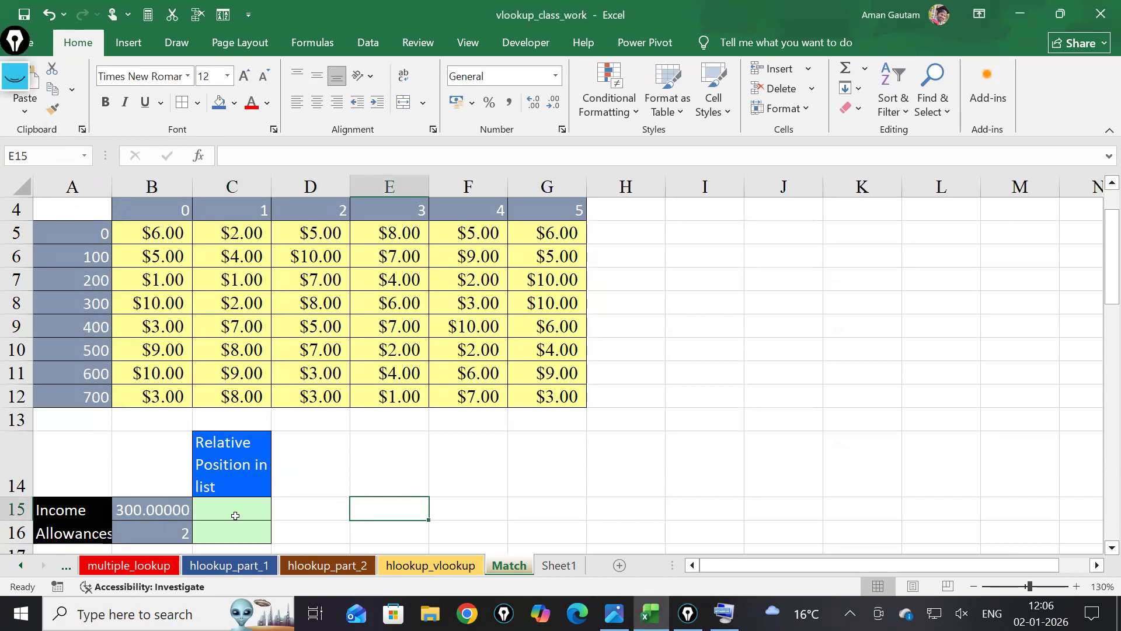
{"action": "key", "text": "Left"}
{"action": "key", "text": "Left"}
{"action": "scroll", "coordinate": [514, 477], "scroll_direction": "up", "scroll_amount": 2}
{"action": "scroll", "coordinate": [561, 465], "scroll_direction": "down", "scroll_amount": 2}
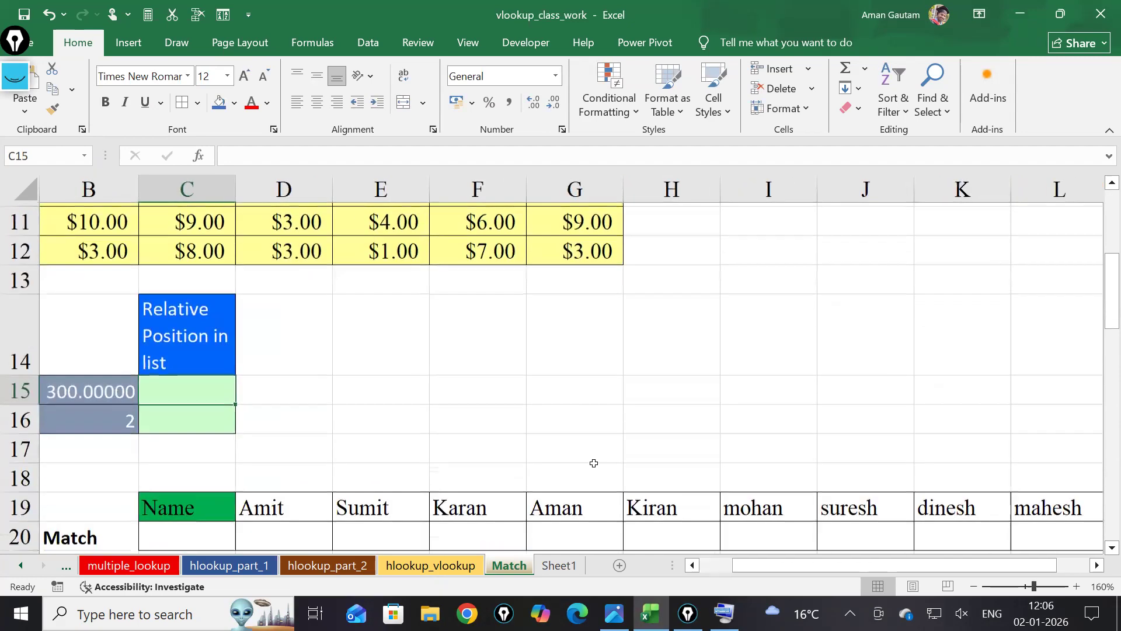
{"action": "left_click_drag", "start_coordinate": [790, 569], "coordinate": [710, 572]}
{"action": "scroll", "coordinate": [485, 493], "scroll_direction": "up", "scroll_amount": 2}
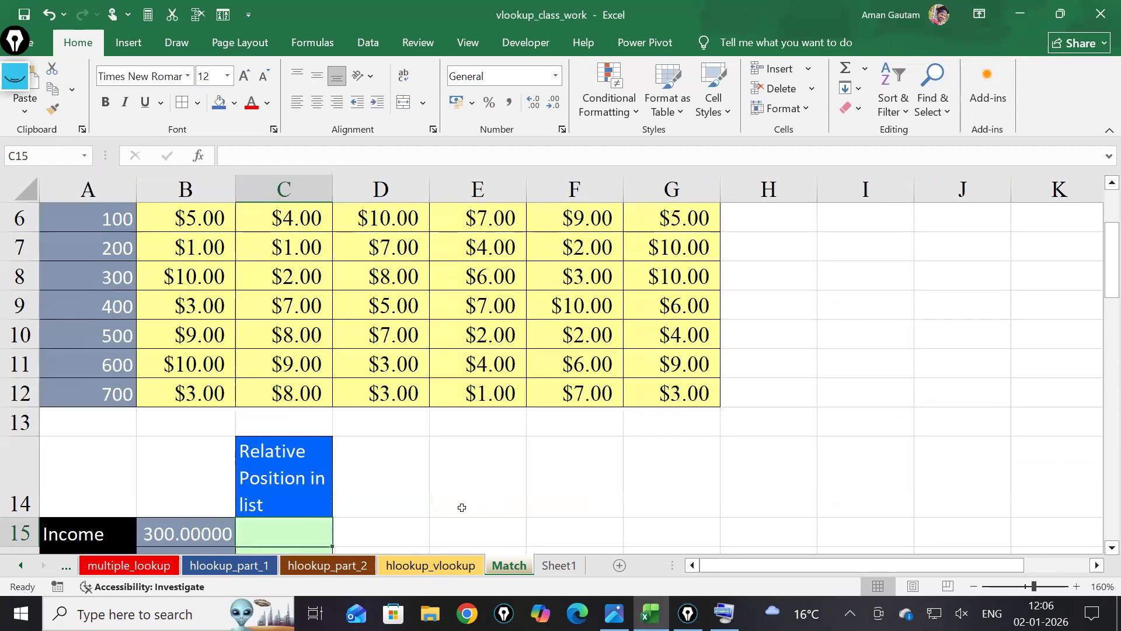
{"action": "scroll", "coordinate": [461, 508], "scroll_direction": "down", "scroll_amount": 1}
{"action": "scroll", "coordinate": [465, 485], "scroll_direction": "up", "scroll_amount": 1}
{"action": "scroll", "coordinate": [465, 486], "scroll_direction": "down", "scroll_amount": 1}
{"action": "scroll", "coordinate": [463, 483], "scroll_direction": "up", "scroll_amount": 1}
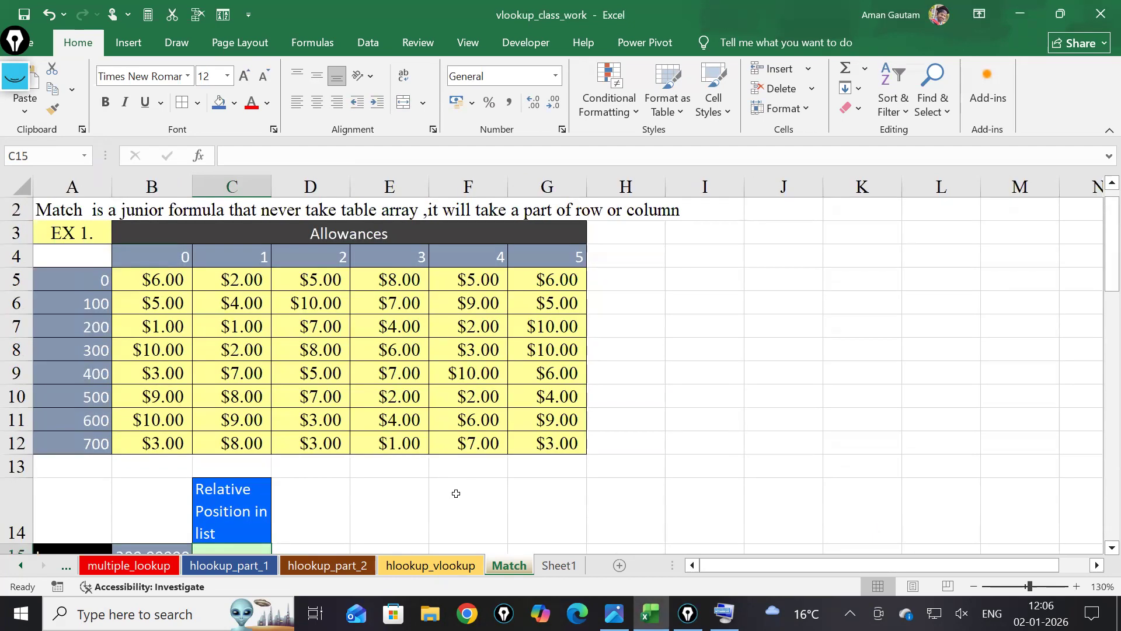
{"action": "scroll", "coordinate": [380, 496], "scroll_direction": "down", "scroll_amount": 2}
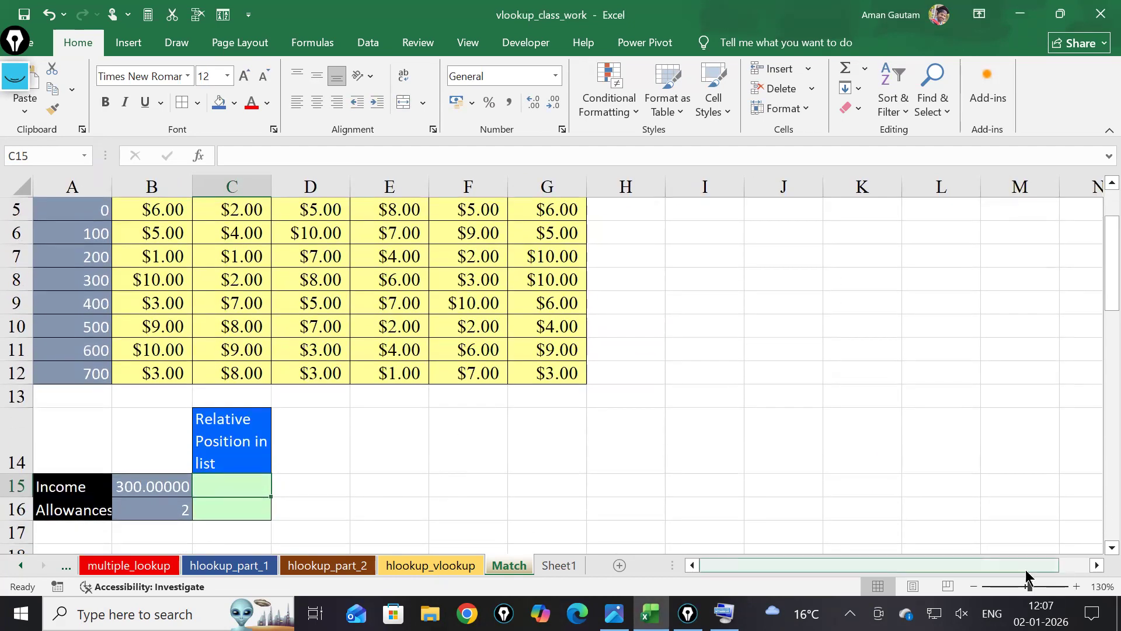
{"action": "scroll", "coordinate": [891, 456], "scroll_direction": "down", "scroll_amount": 1}
{"action": "scroll", "coordinate": [918, 468], "scroll_direction": "up", "scroll_amount": 1}
{"action": "scroll", "coordinate": [921, 471], "scroll_direction": "down", "scroll_amount": 1}
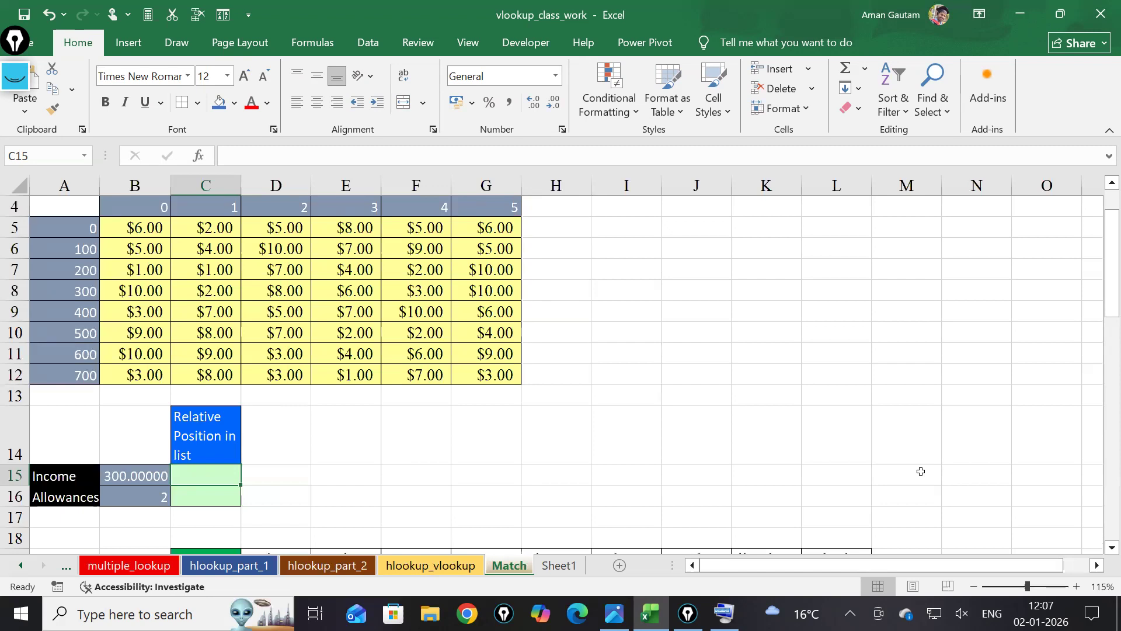
Inspect the Income and Allowances lookup values in B15 and B16 and locate the Income value in column A
{"action": "left_click", "coordinate": [124, 472]}
{"action": "left_click", "coordinate": [137, 491]}
{"action": "left_click", "coordinate": [196, 486]}
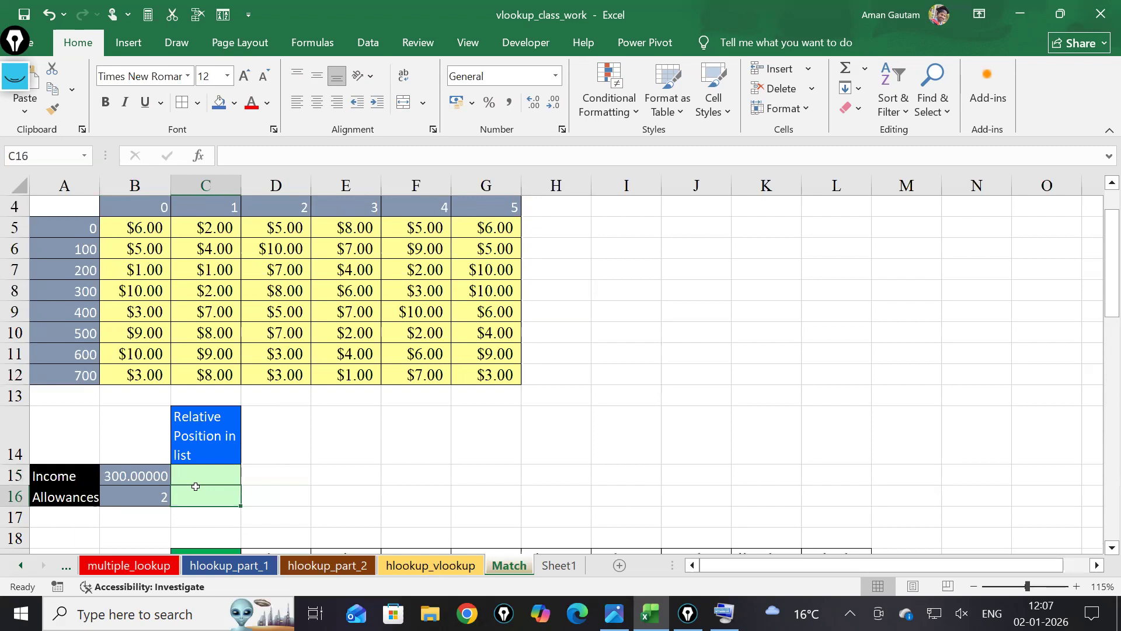
{"action": "left_click", "coordinate": [137, 472]}
{"action": "left_click", "coordinate": [148, 499]}
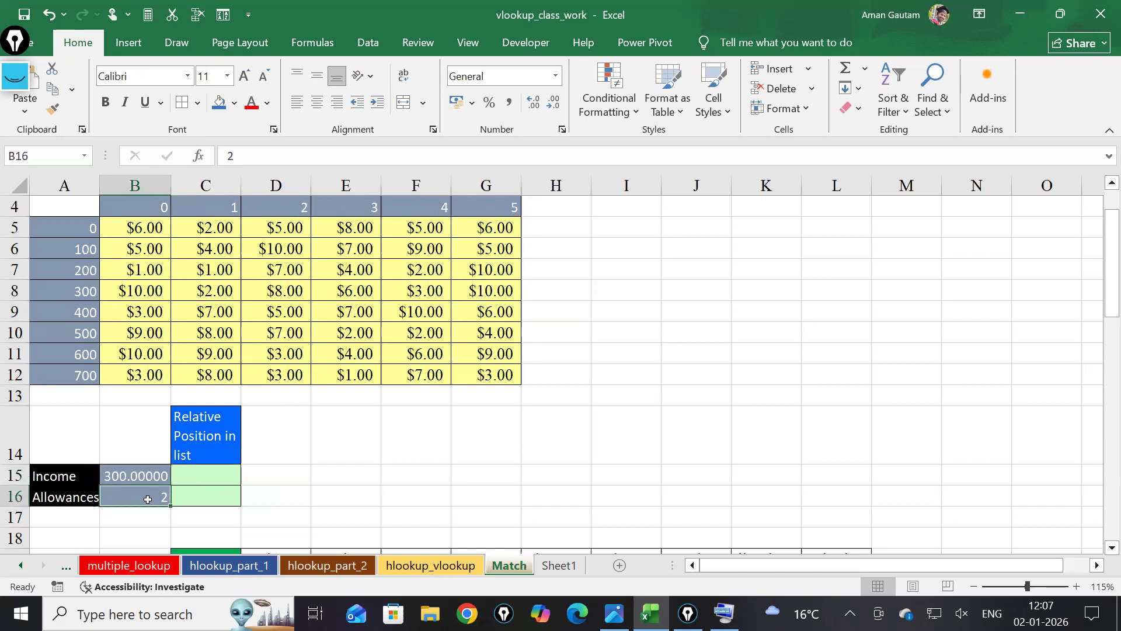
{"action": "left_click", "coordinate": [86, 292]}
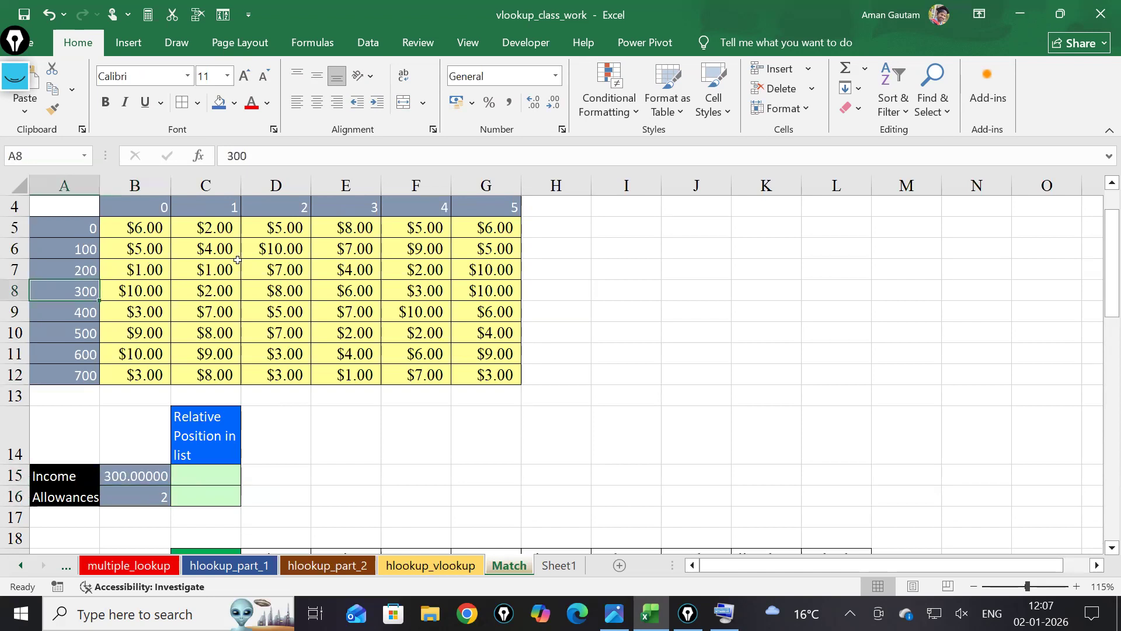
Trace where the Income 300 row meets the Allowances 2 column in the EX 1 table
{"action": "left_click", "coordinate": [293, 211]}
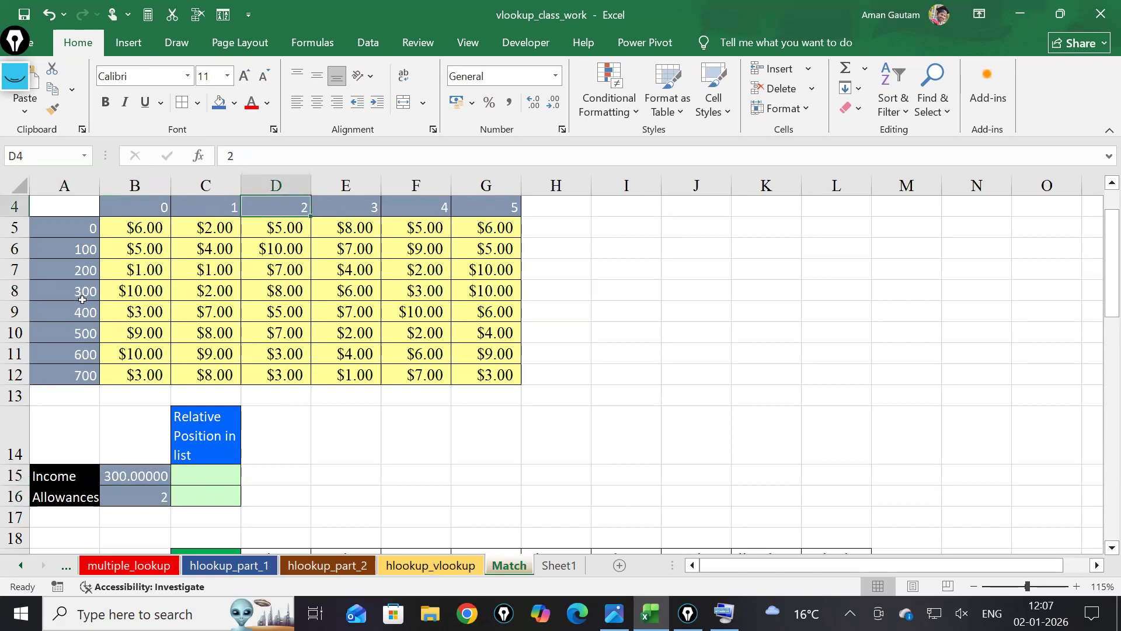
{"action": "left_click_drag", "start_coordinate": [82, 299], "coordinate": [289, 292]}
{"action": "left_click", "coordinate": [303, 314]}
{"action": "left_click", "coordinate": [223, 502]}
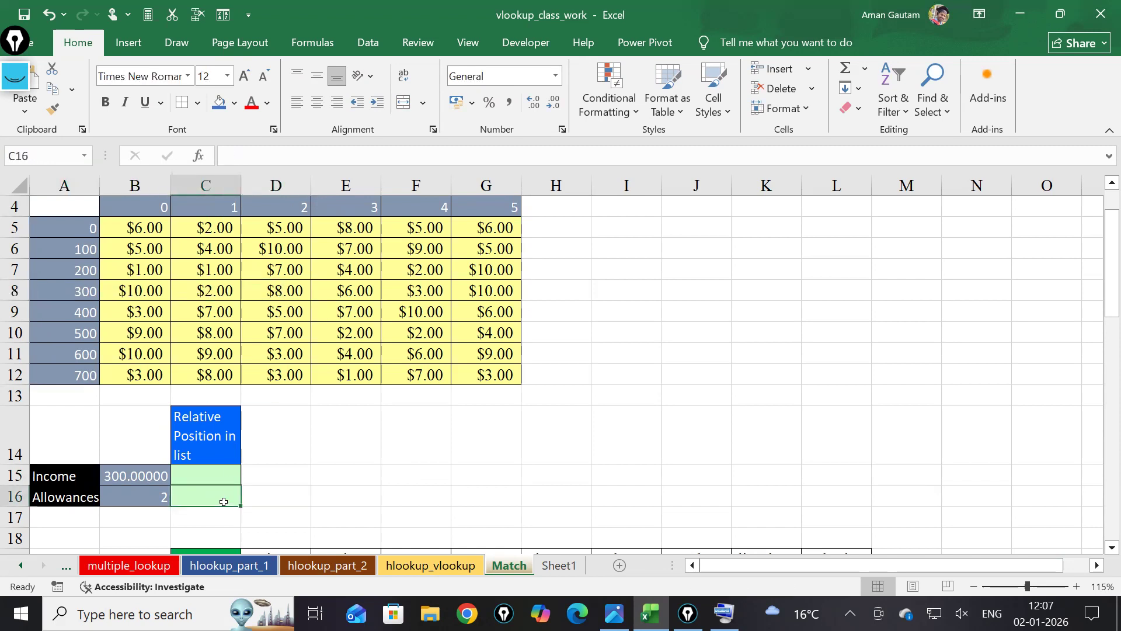
{"action": "left_click", "coordinate": [267, 295]}
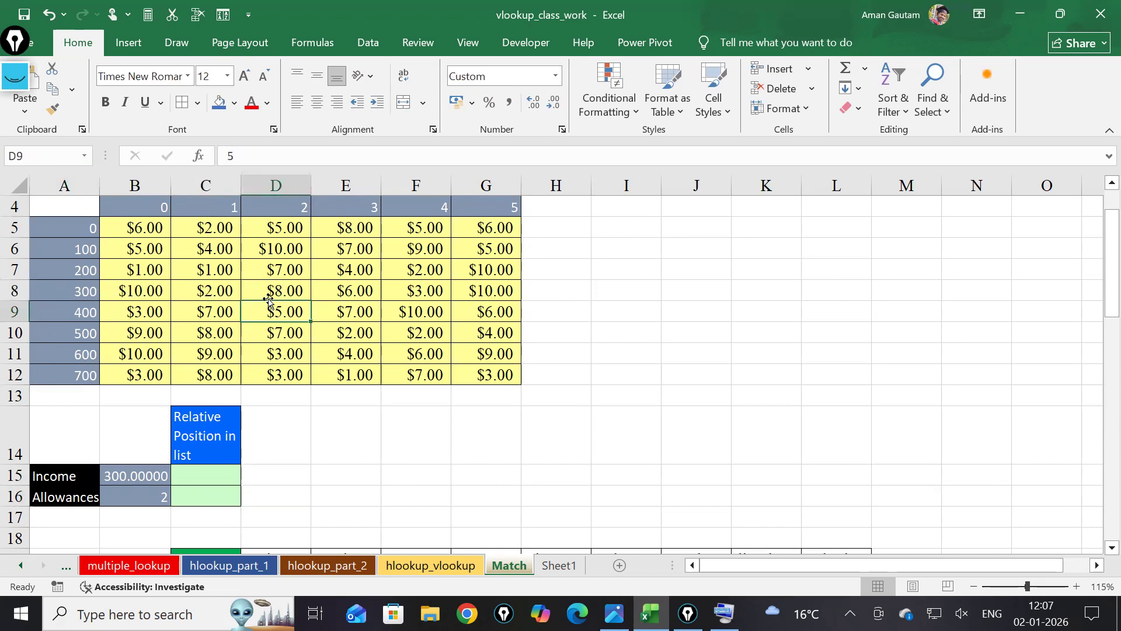
Fill cell D8 with blue and enter the matching value 8 in cell G15
{"action": "left_click", "coordinate": [219, 106]}
{"action": "left_click", "coordinate": [405, 450]}
{"action": "left_click", "coordinate": [480, 485]}
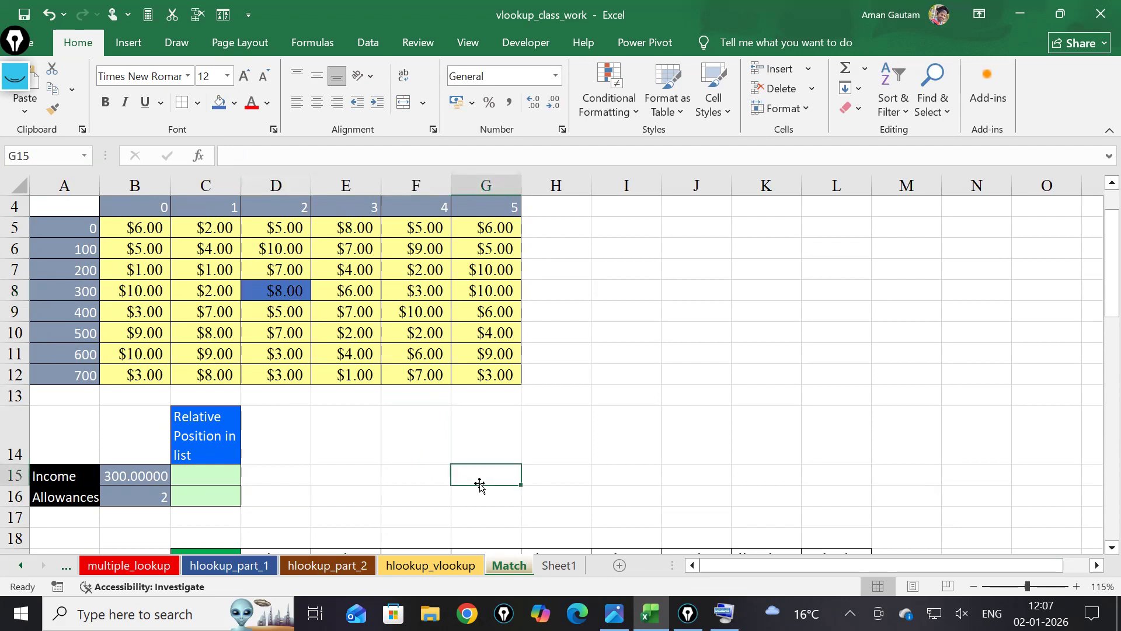
{"action": "type", "text": "$8"}
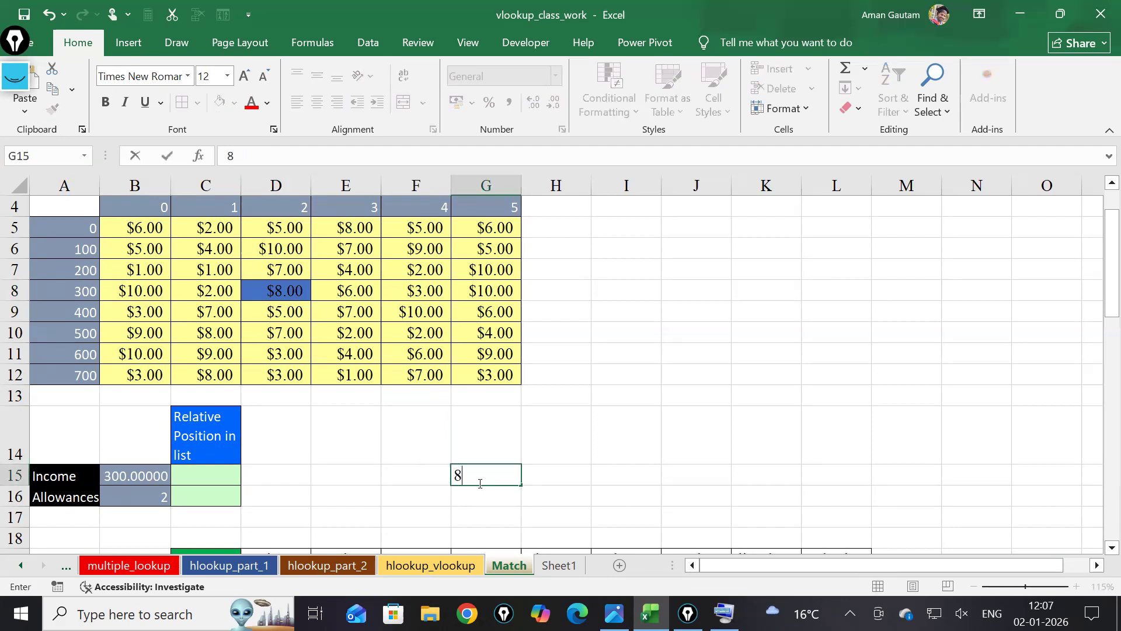
{"action": "left_click", "coordinate": [565, 481]}
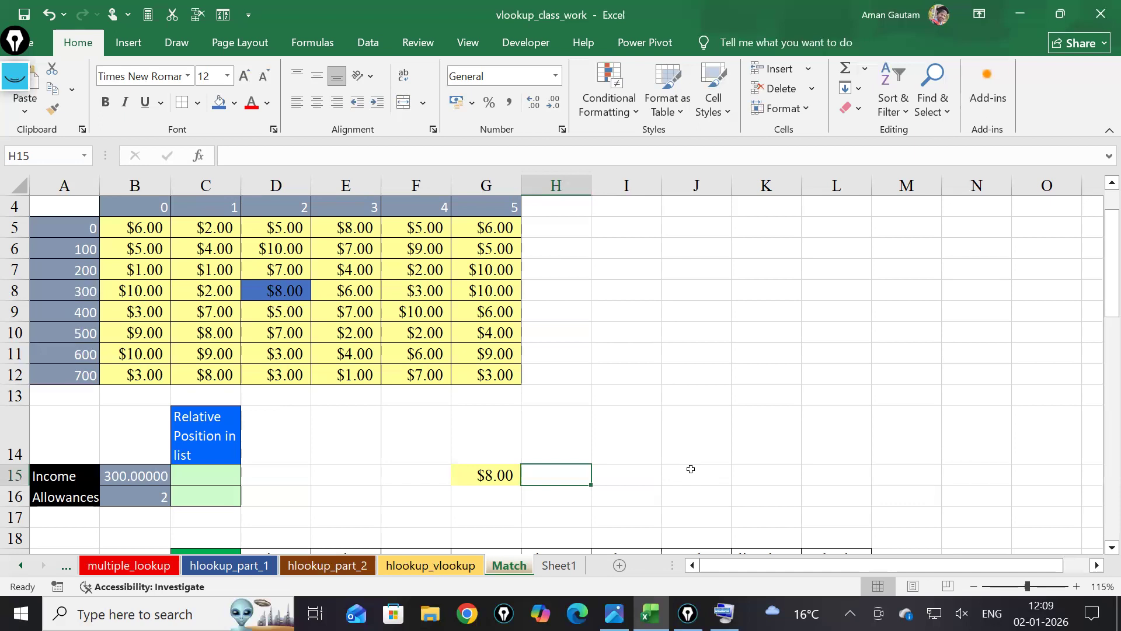
Start a VLOOKUP formula in I7 with lookup value $B$15 and table array $A$4:$G$12
{"action": "left_click", "coordinate": [632, 336]}
{"action": "left_click", "coordinate": [638, 306]}
{"action": "left_click", "coordinate": [639, 275]}
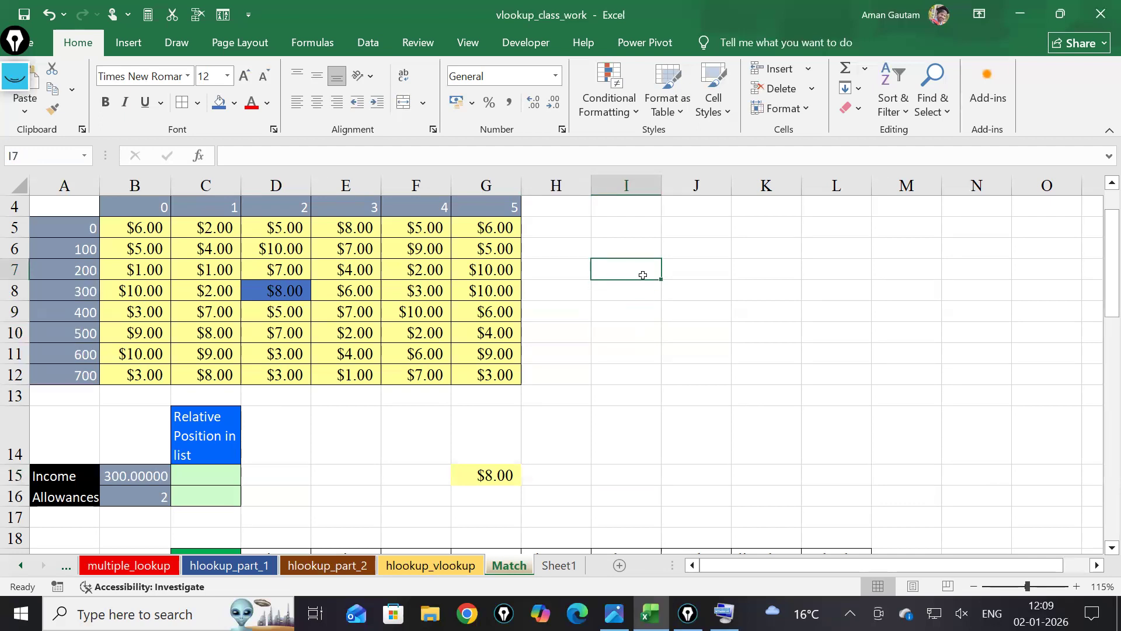
{"action": "type", "text": "=vl"}
{"action": "key", "text": "Tab"}
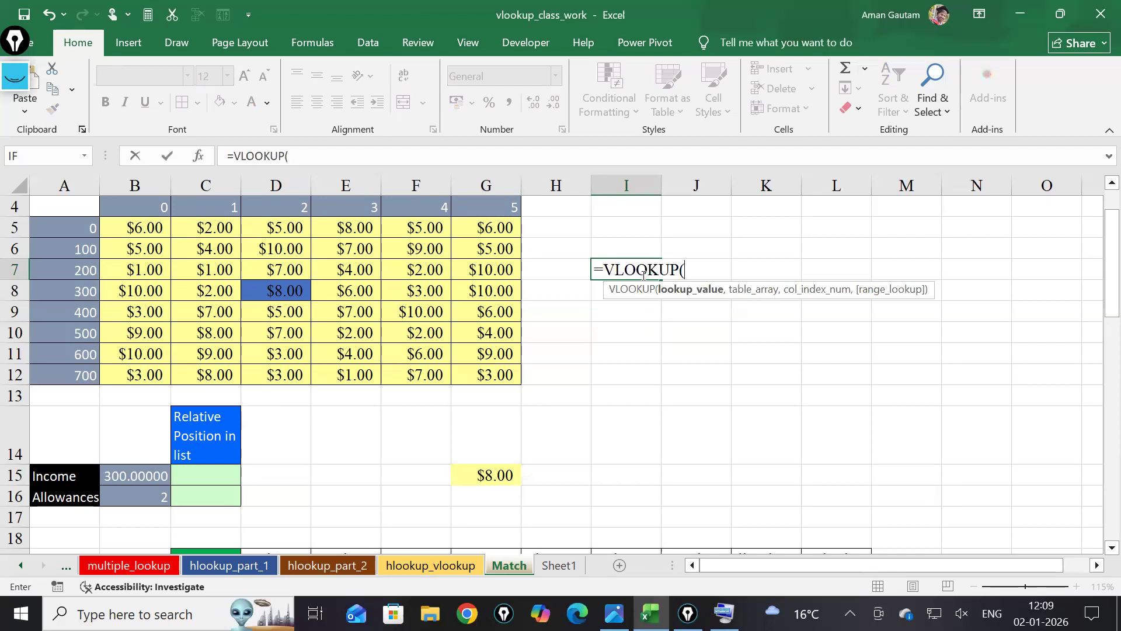
{"action": "left_click", "coordinate": [132, 482]}
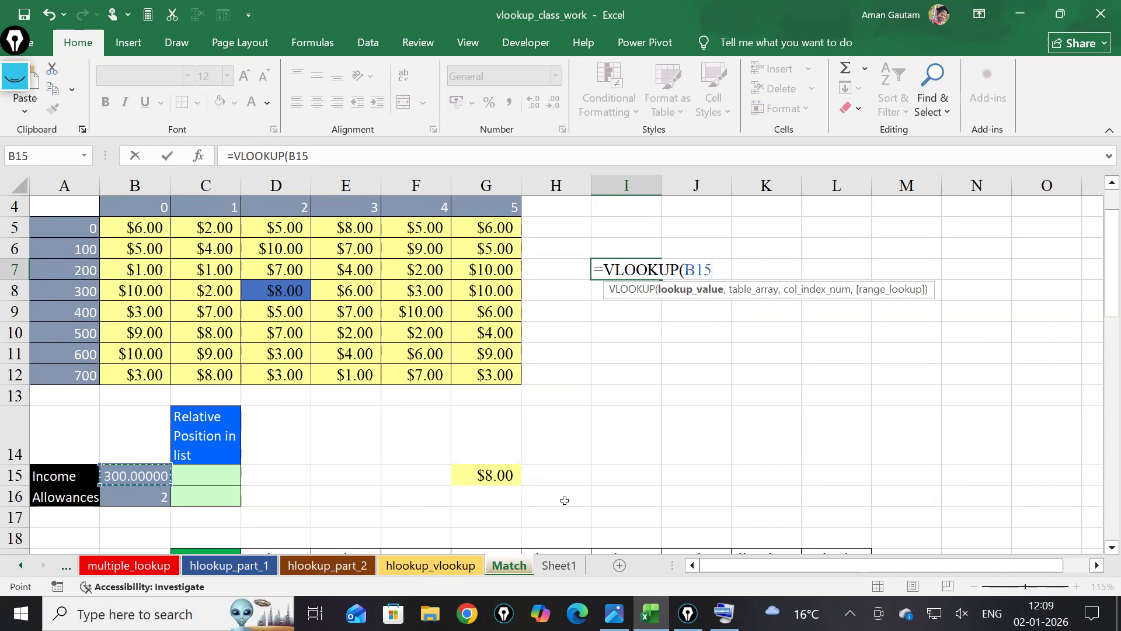
{"action": "key", "text": "F4"}
{"action": "type", "text": ","}
{"action": "left_click_drag", "start_coordinate": [57, 209], "coordinate": [492, 378]}
{"action": "key", "text": "F4"}
{"action": "type", "text": ","}
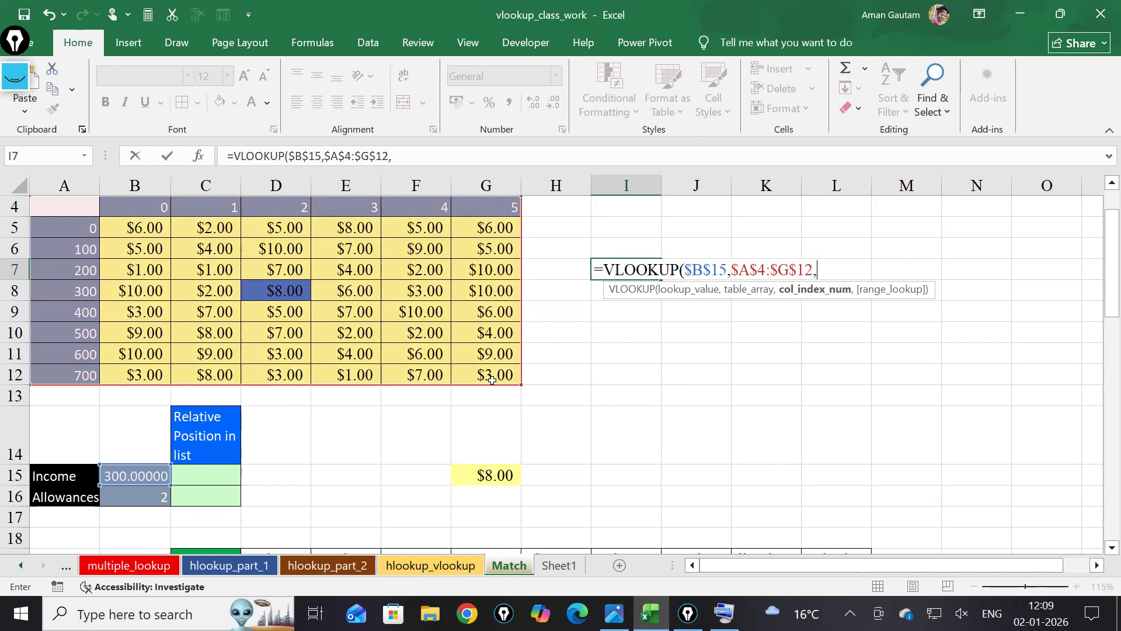
Nest MATCH($B$16,A4:G4,0) as the VLOOKUP's column index and finish the I7 formula with range lookup 0
{"action": "type", "text": "matc"}
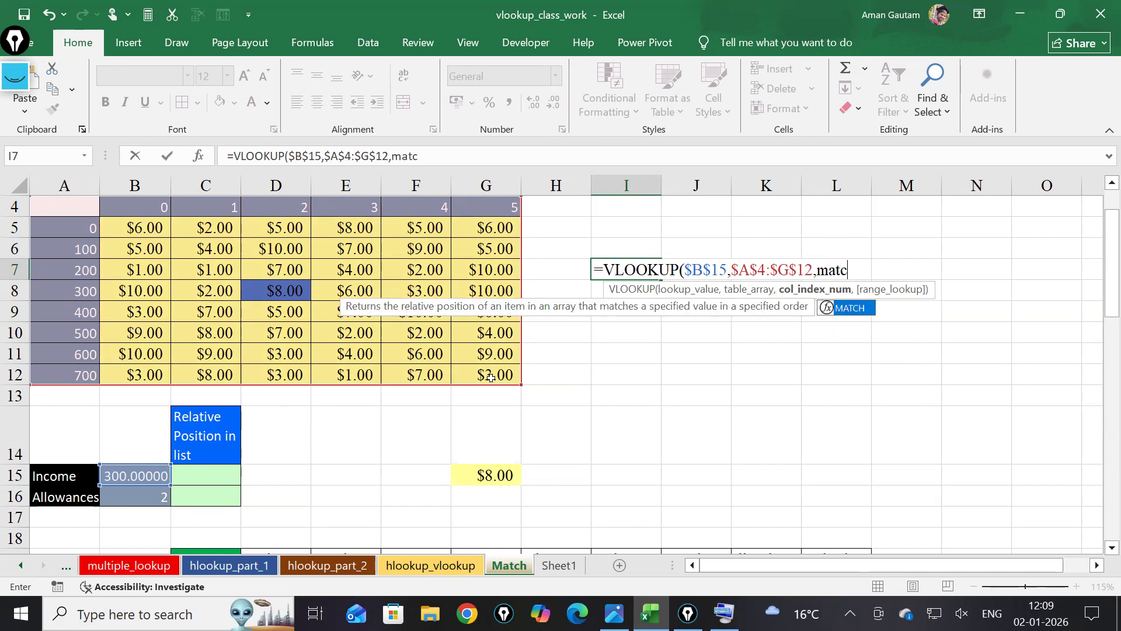
{"action": "key", "text": "Tab"}
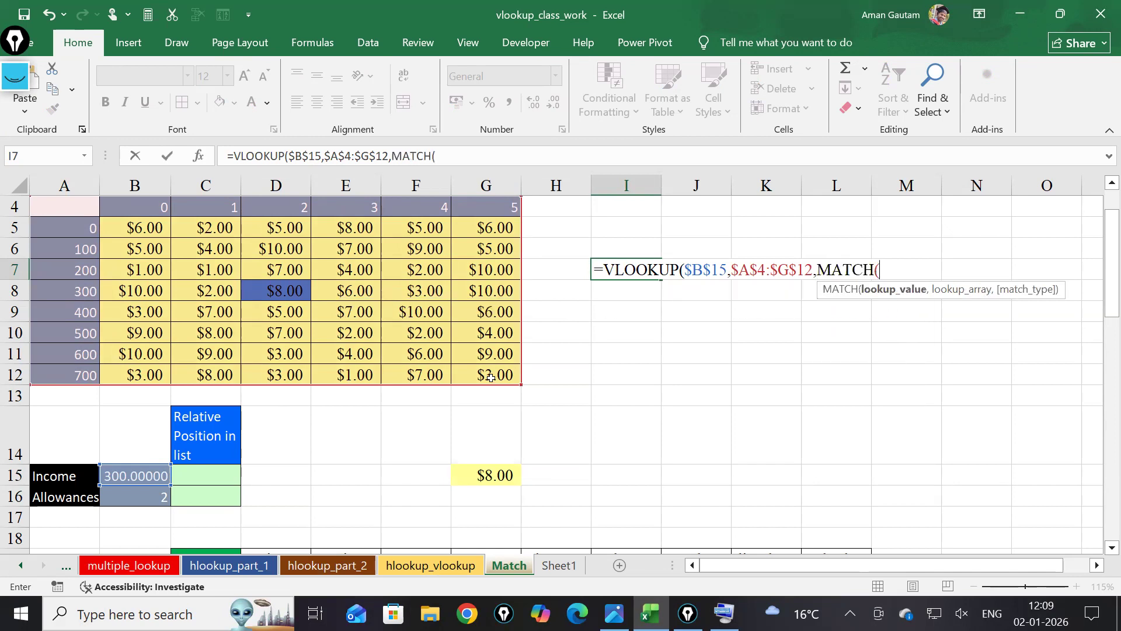
{"action": "left_click", "coordinate": [157, 498]}
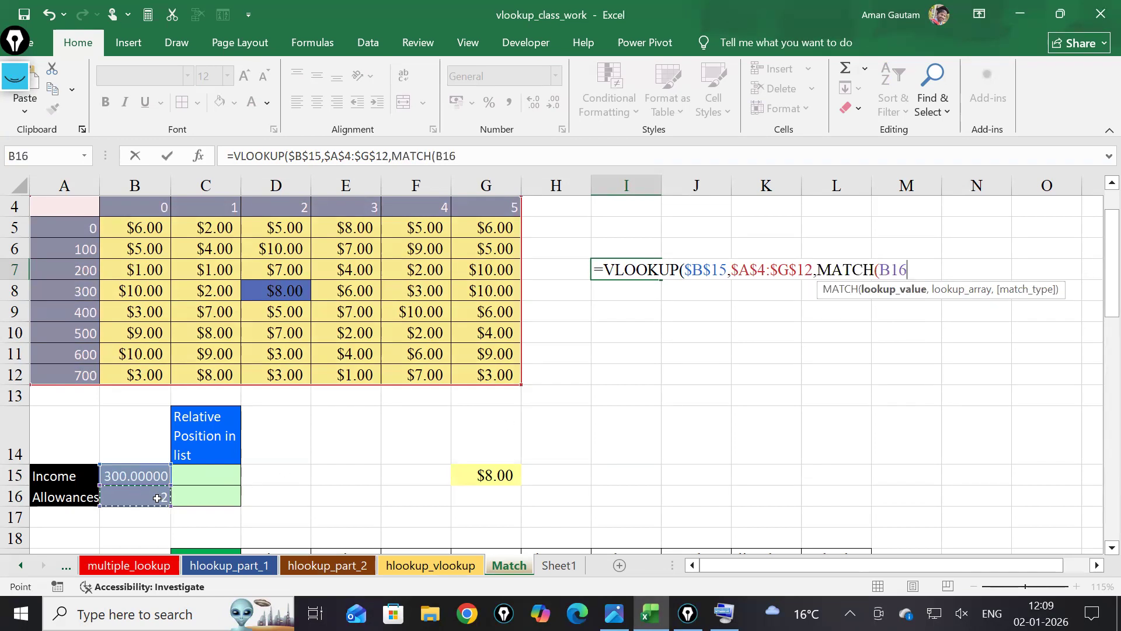
{"action": "key", "text": "F4"}
{"action": "type", "text": ","}
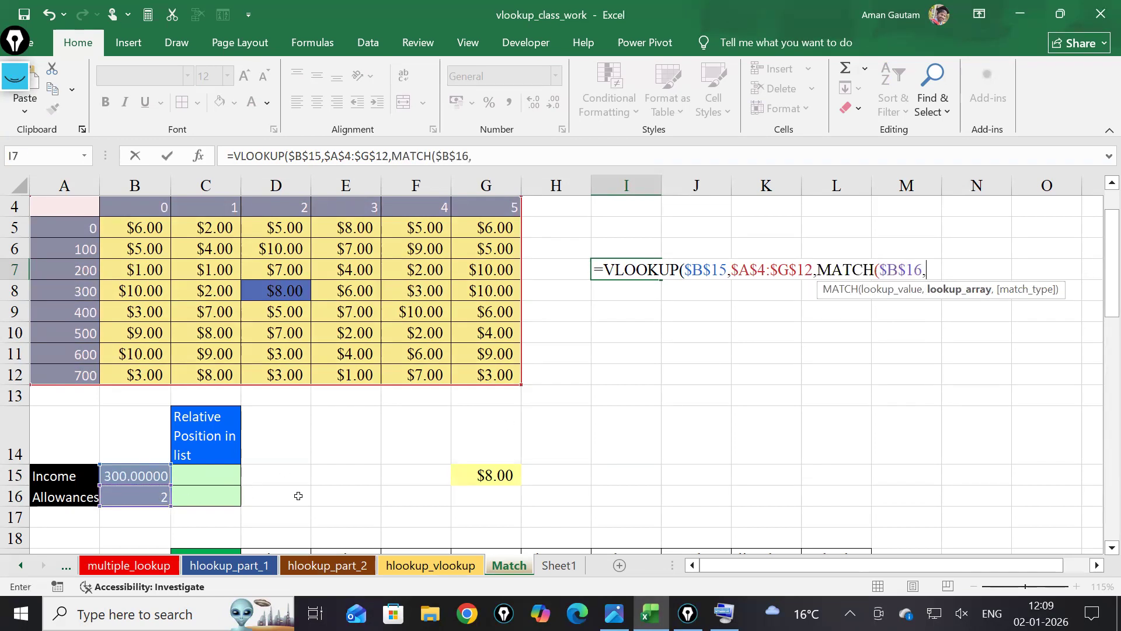
{"action": "scroll", "coordinate": [417, 416], "scroll_direction": "up", "scroll_amount": 1}
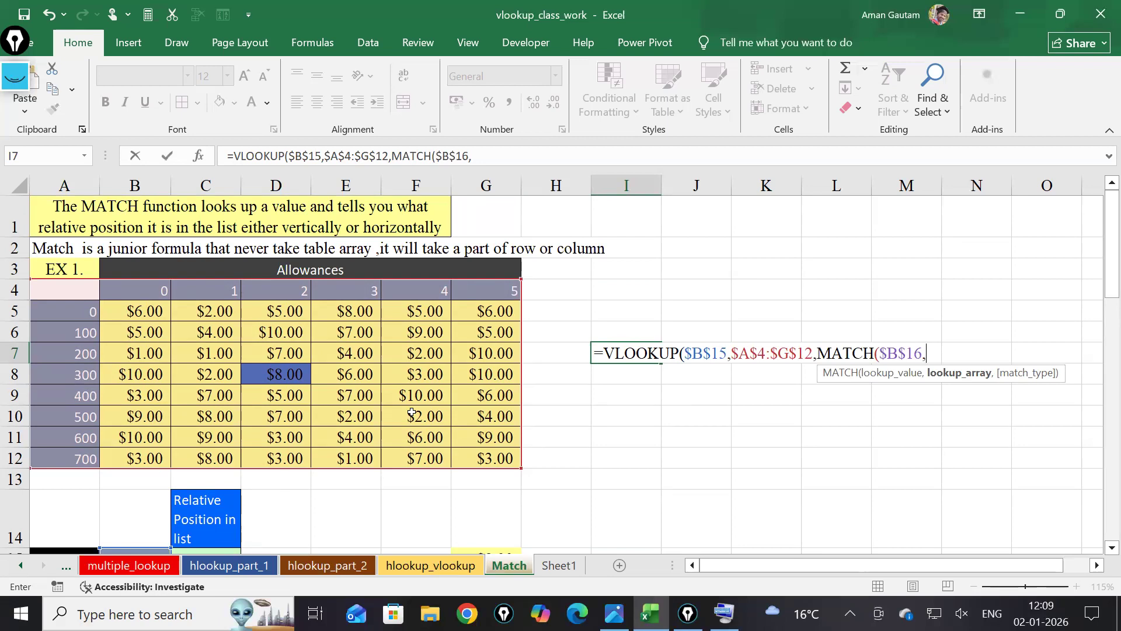
{"action": "left_click_drag", "start_coordinate": [64, 291], "coordinate": [499, 287]}
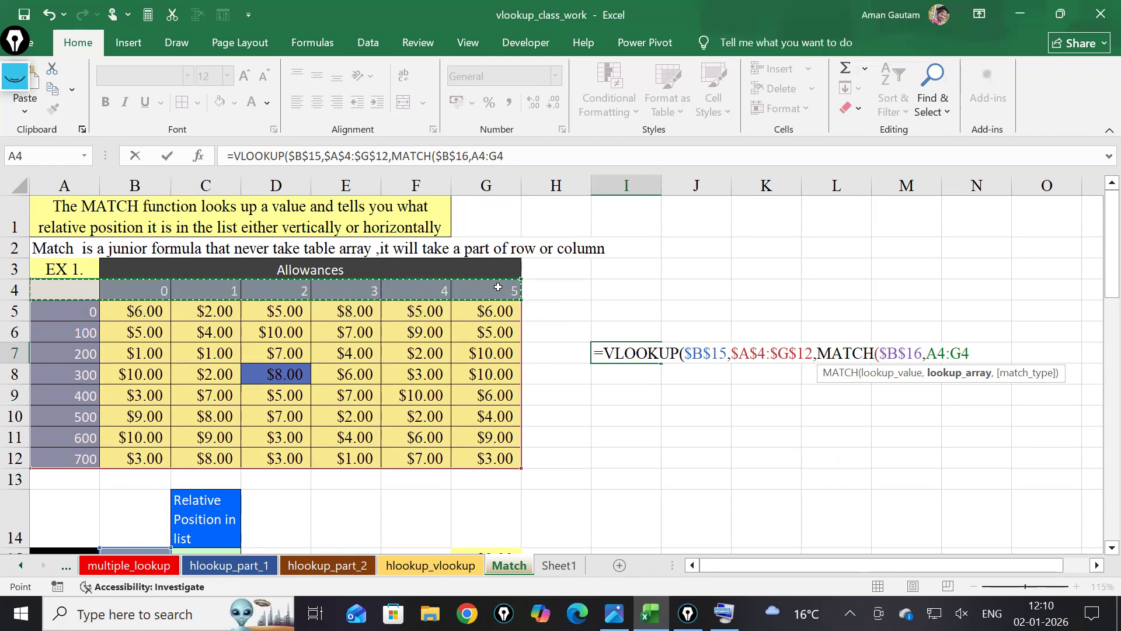
{"action": "key", "text": "F8"}
{"action": "key", "text": "BackSpace"}
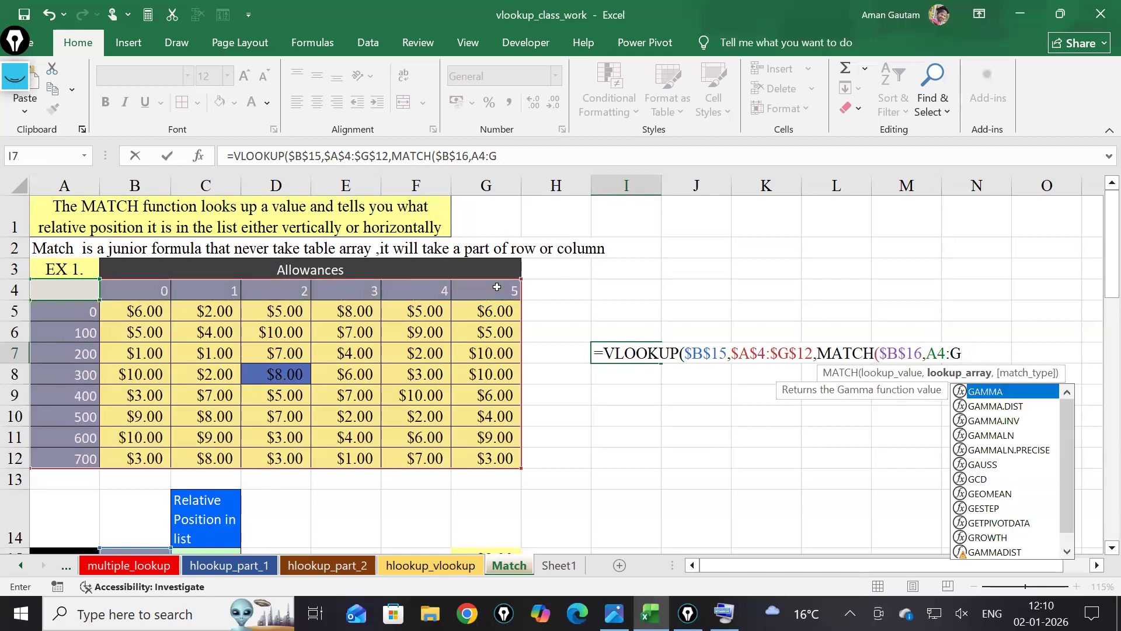
{"action": "type", "text": "4,0"}
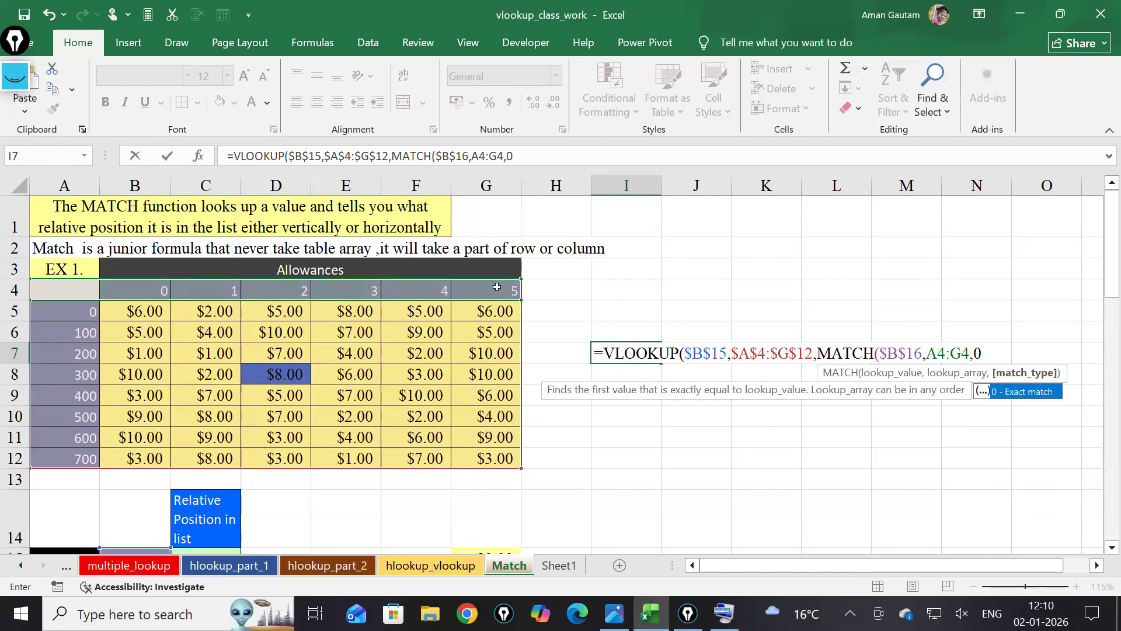
{"action": "type", "text": "),0"}
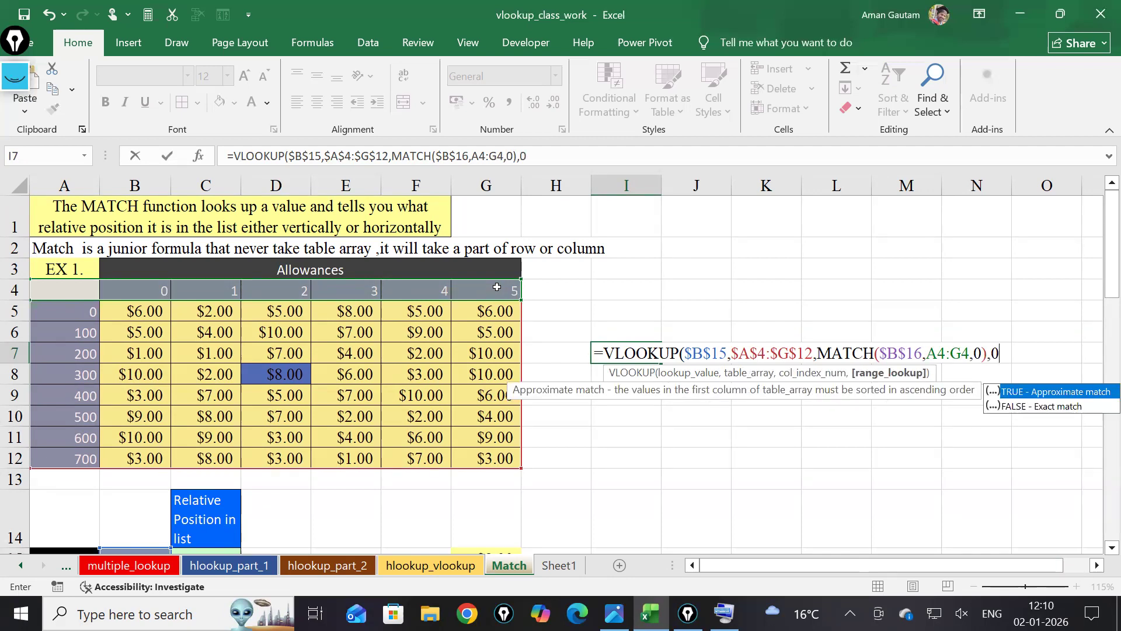
{"action": "type", "text": ")"}
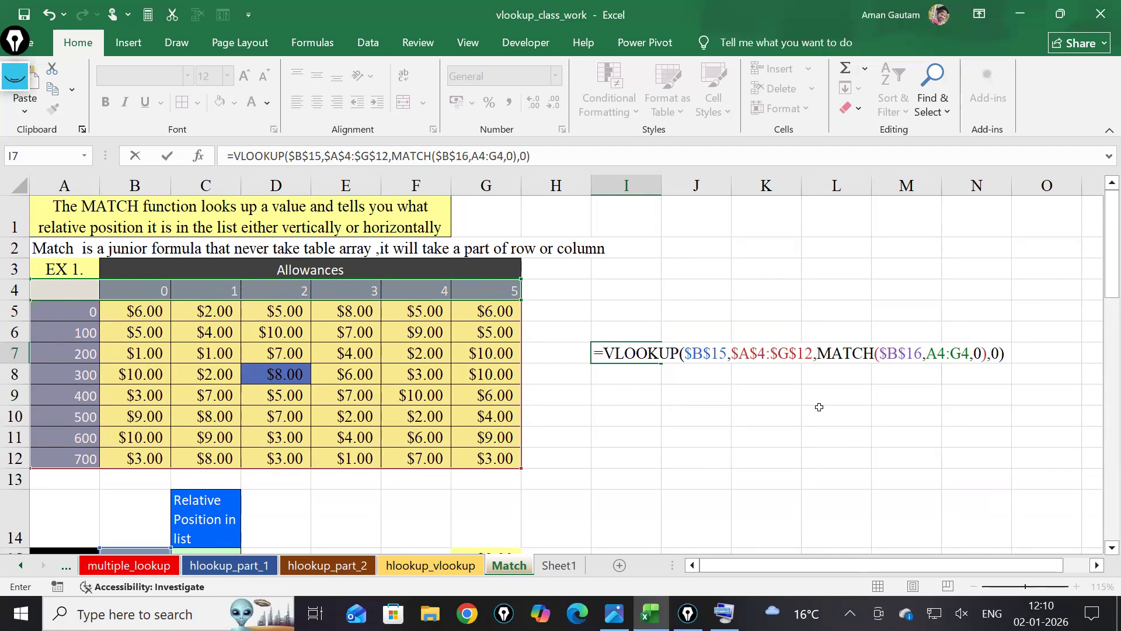
Store the I7 formula as plain text so its full wording can be read in the cell
{"action": "left_click", "coordinate": [777, 354]}
{"action": "left_click", "coordinate": [596, 354]}
{"action": "left_click", "coordinate": [613, 392]}
{"action": "scroll", "coordinate": [730, 528], "scroll_direction": "up", "scroll_amount": 3}
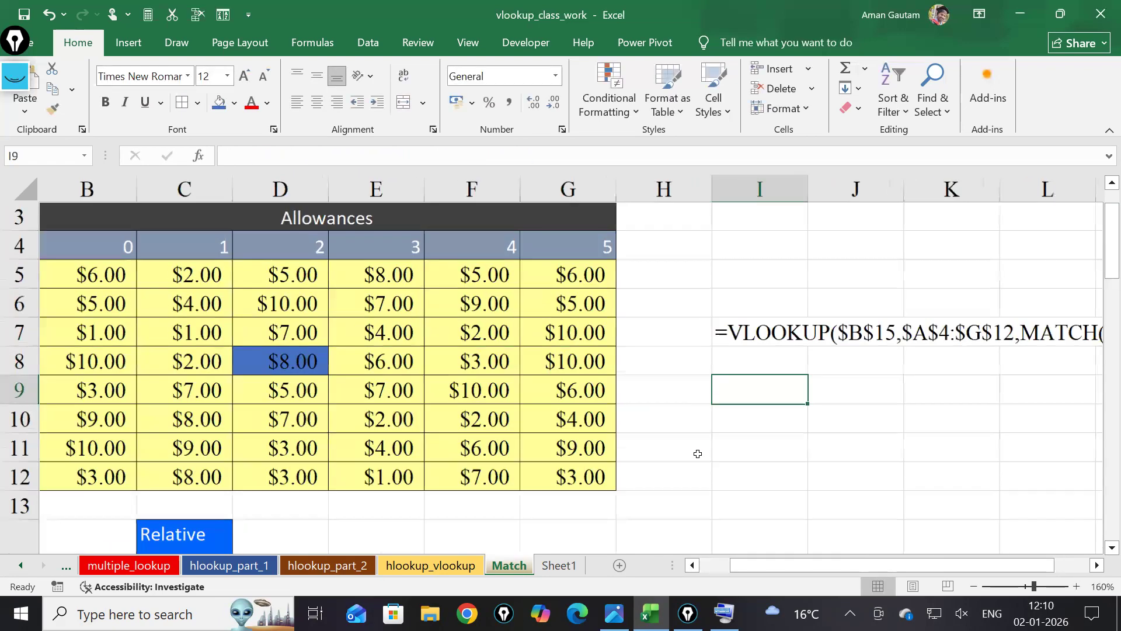
{"action": "left_click_drag", "start_coordinate": [760, 565], "coordinate": [921, 565]}
{"action": "scroll", "coordinate": [771, 455], "scroll_direction": "up", "scroll_amount": 2}
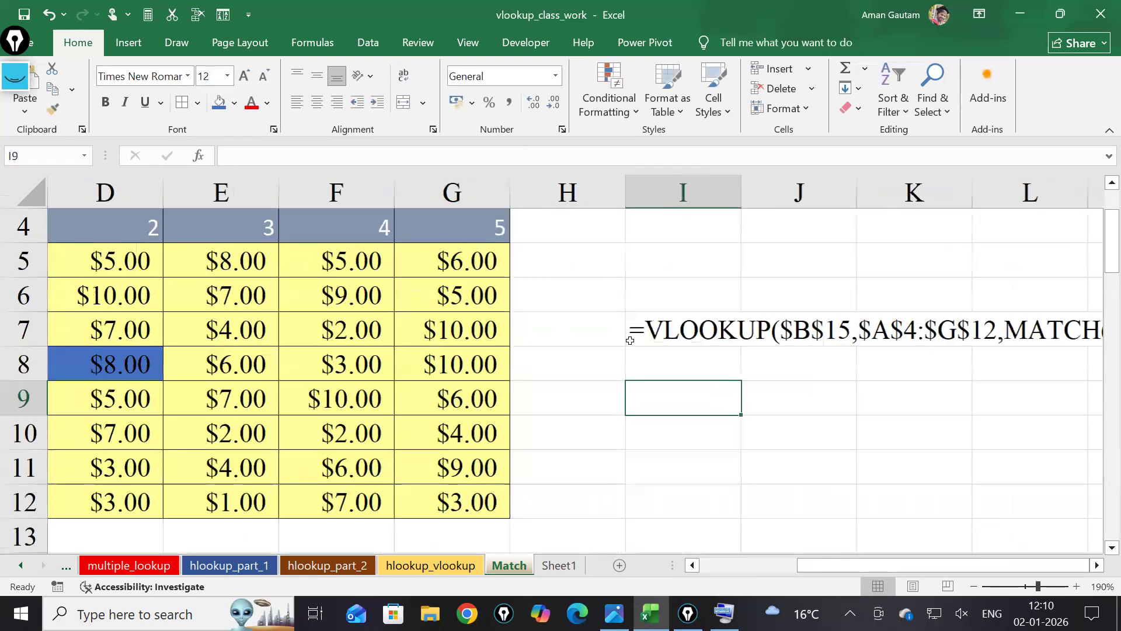
Turn I7 back into a live formula and make its MATCH range absolute as $A$4:$G$4
{"action": "double_click", "coordinate": [636, 331]}
{"action": "key", "text": "BackSpace"}
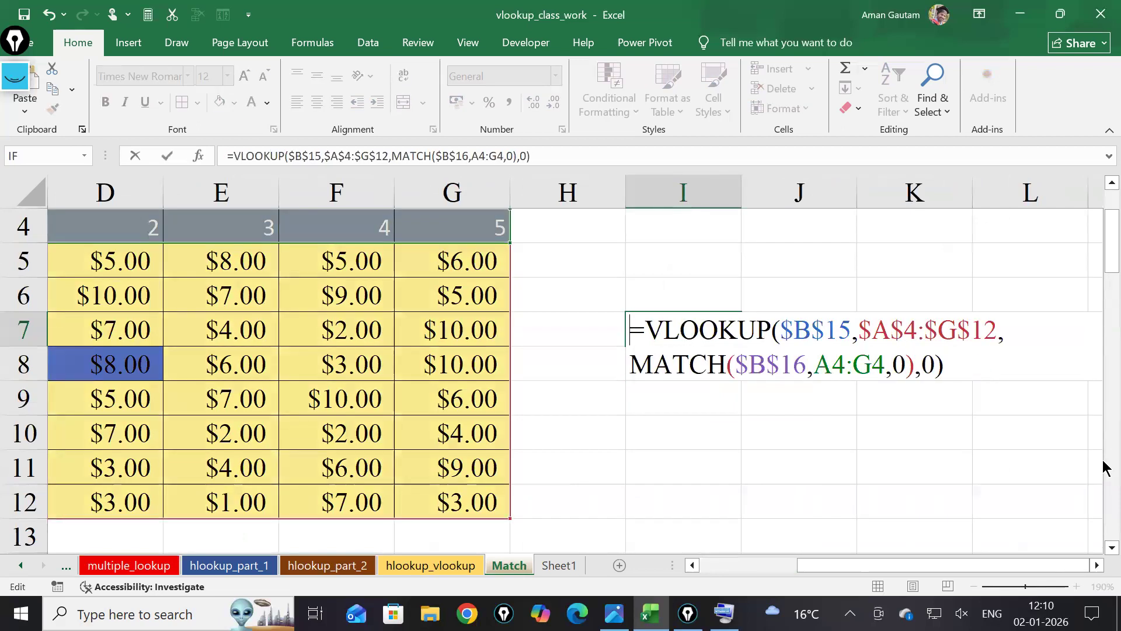
{"action": "double_click", "coordinate": [829, 365]}
{"action": "left_click_drag", "start_coordinate": [866, 366], "coordinate": [885, 366]}
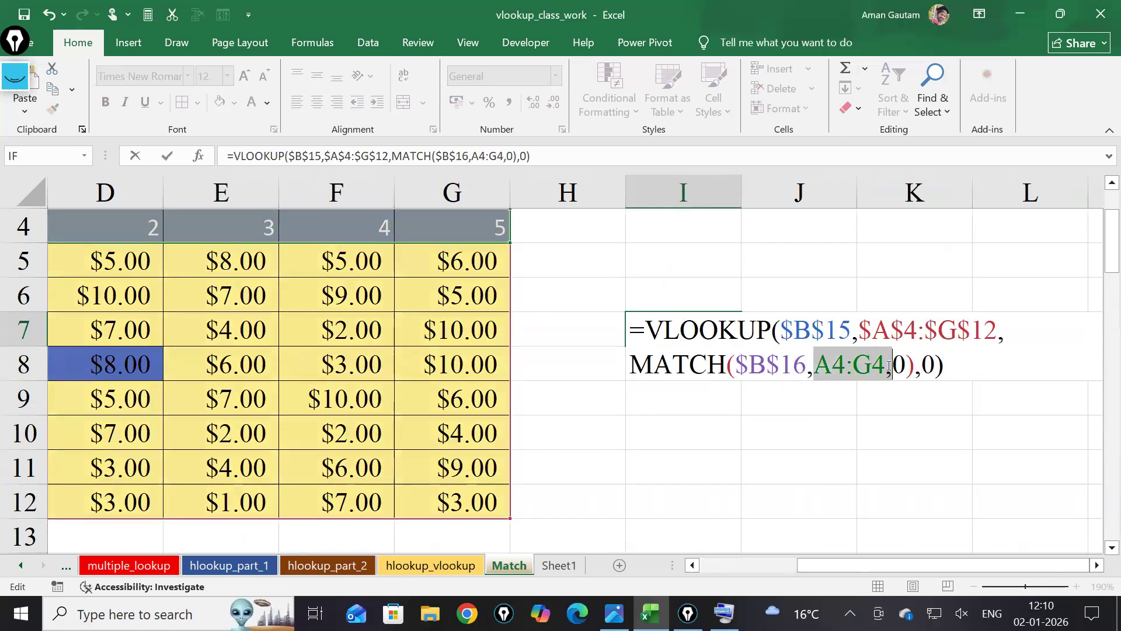
{"action": "key", "text": "F4"}
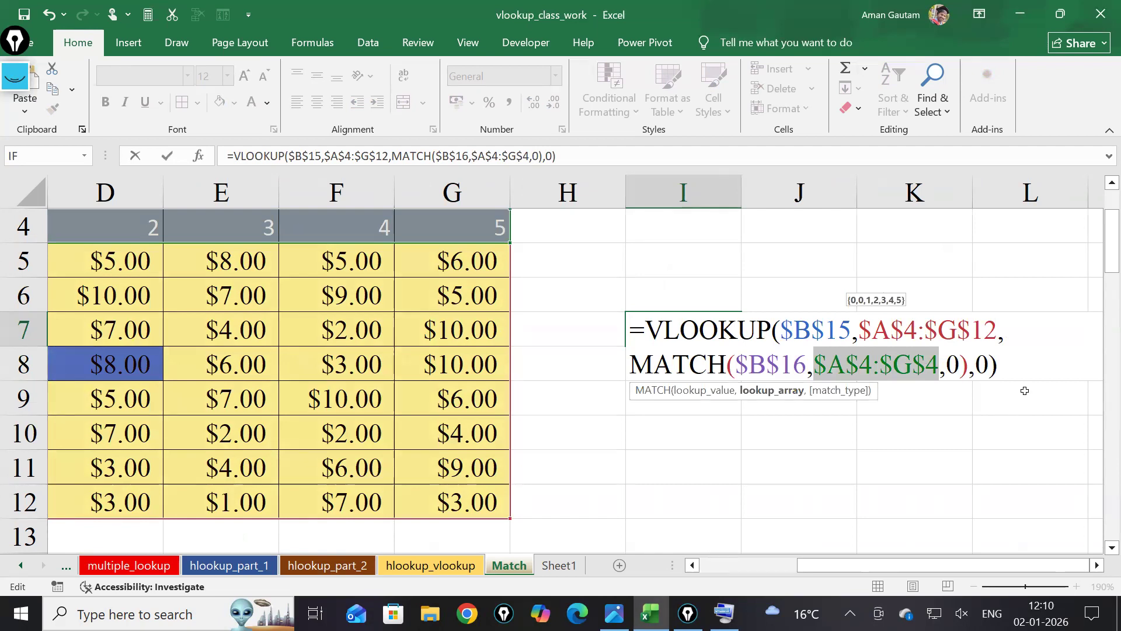
{"action": "key", "text": "Return"}
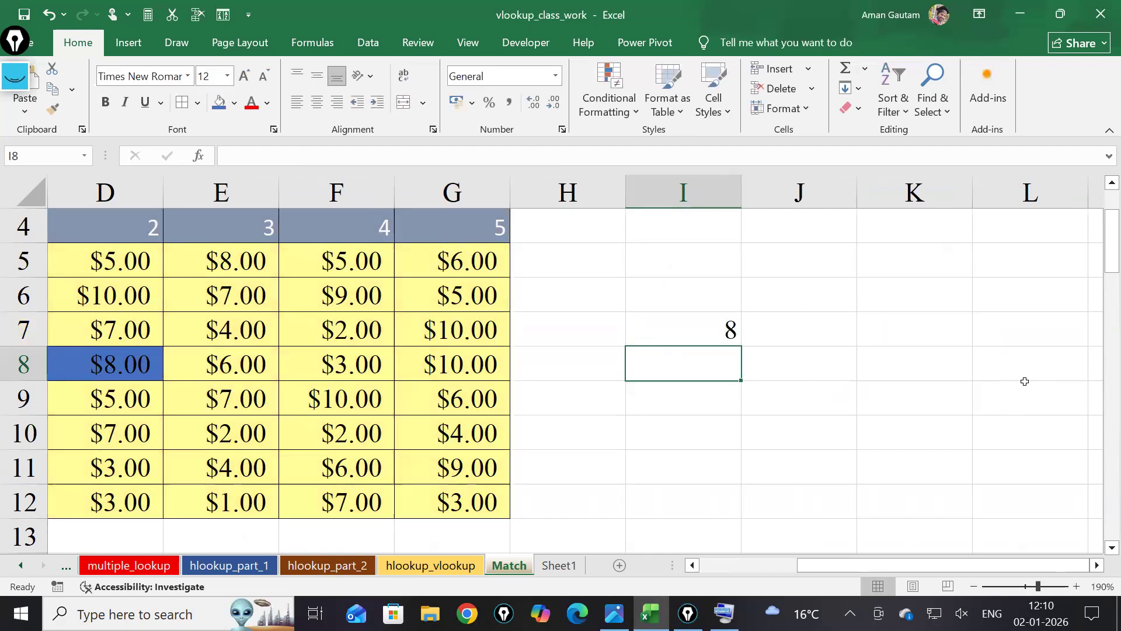
Review the completed VLOOKUP and MATCH formula in I7 against the EX 1 allowances table
{"action": "double_click", "coordinate": [709, 328]}
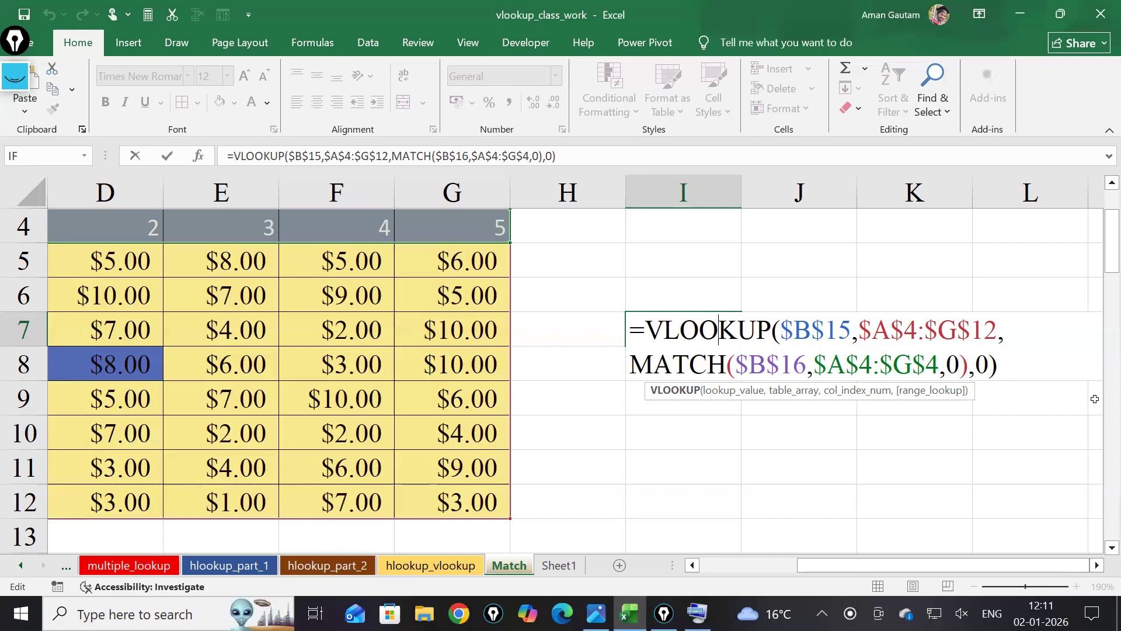
{"action": "key", "text": "Return"}
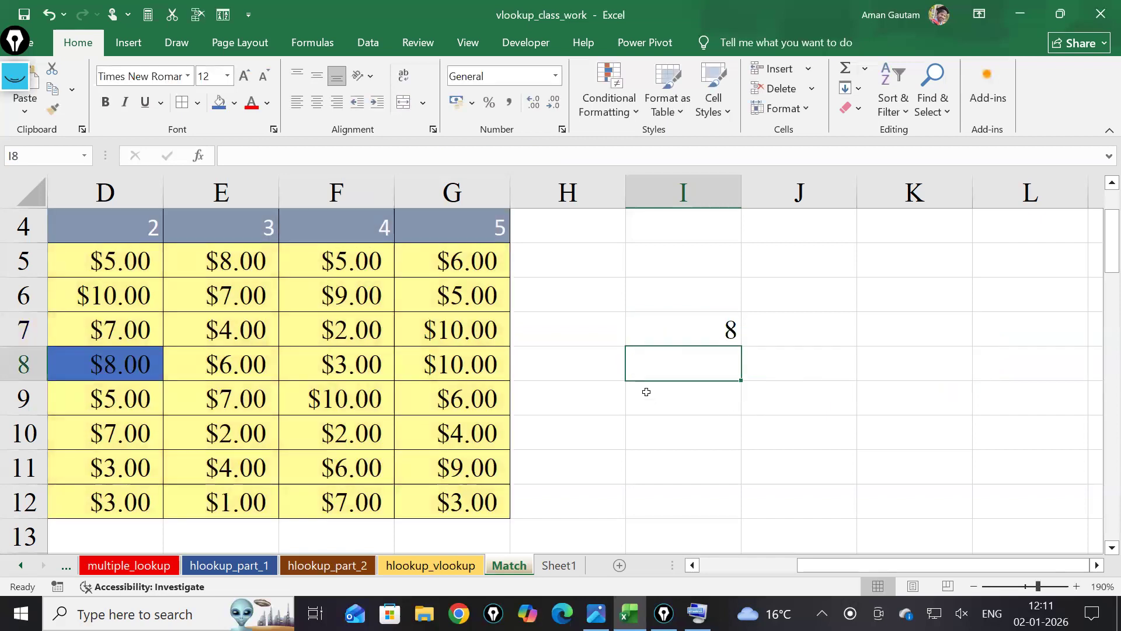
{"action": "scroll", "coordinate": [771, 571], "scroll_direction": "down", "scroll_amount": 2, "text": "ctrl"}
{"action": "left_click_drag", "start_coordinate": [771, 572], "coordinate": [707, 564]}
{"action": "scroll", "coordinate": [639, 478], "scroll_direction": "down", "scroll_amount": 1, "text": "ctrl"}
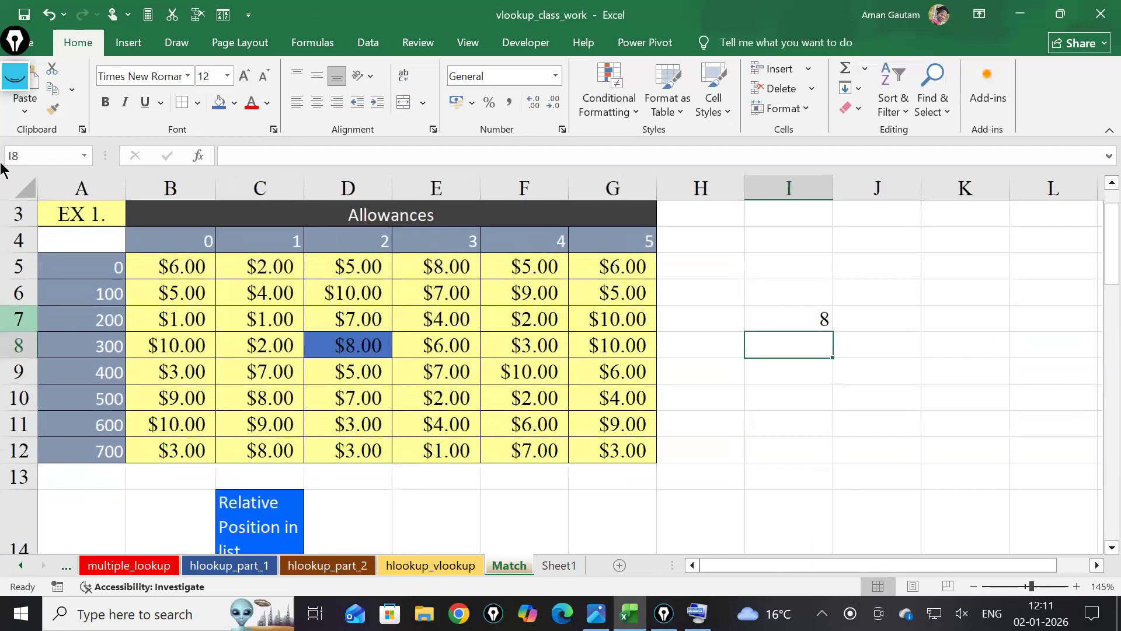
{"action": "scroll", "coordinate": [558, 502], "scroll_direction": "down", "scroll_amount": 1}
{"action": "scroll", "coordinate": [514, 454], "scroll_direction": "down", "scroll_amount": 2}
{"action": "scroll", "coordinate": [513, 453], "scroll_direction": "down", "scroll_amount": 2, "text": "ctrl"}
{"action": "scroll", "coordinate": [303, 461], "scroll_direction": "up", "scroll_amount": 1}
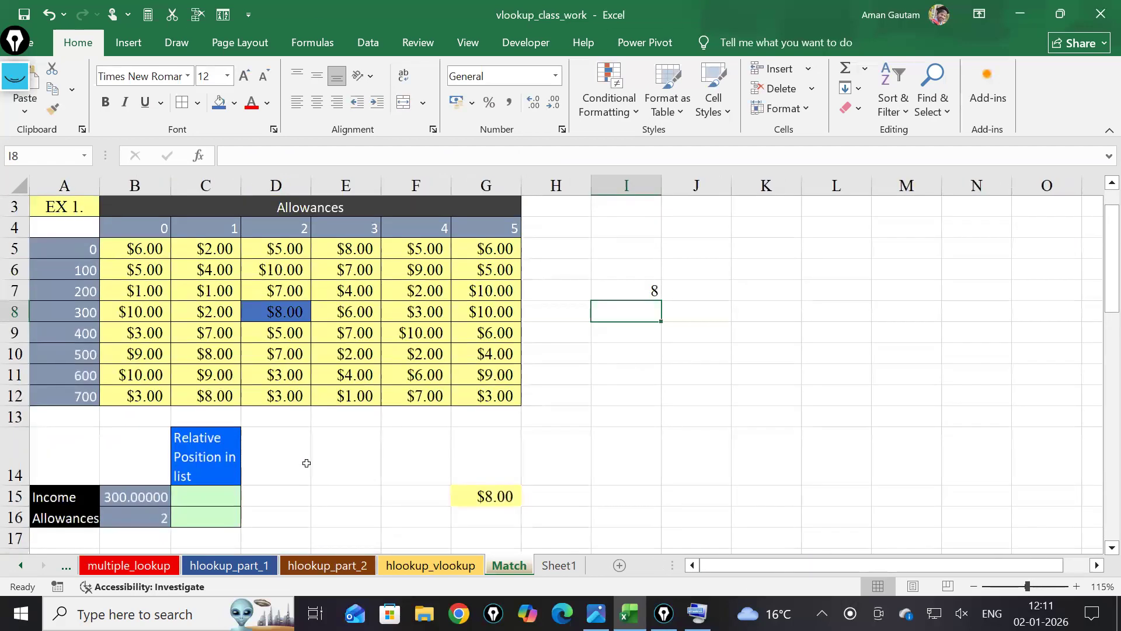
Change the Allowances lookup value in B16 to 4
{"action": "left_click", "coordinate": [445, 232]}
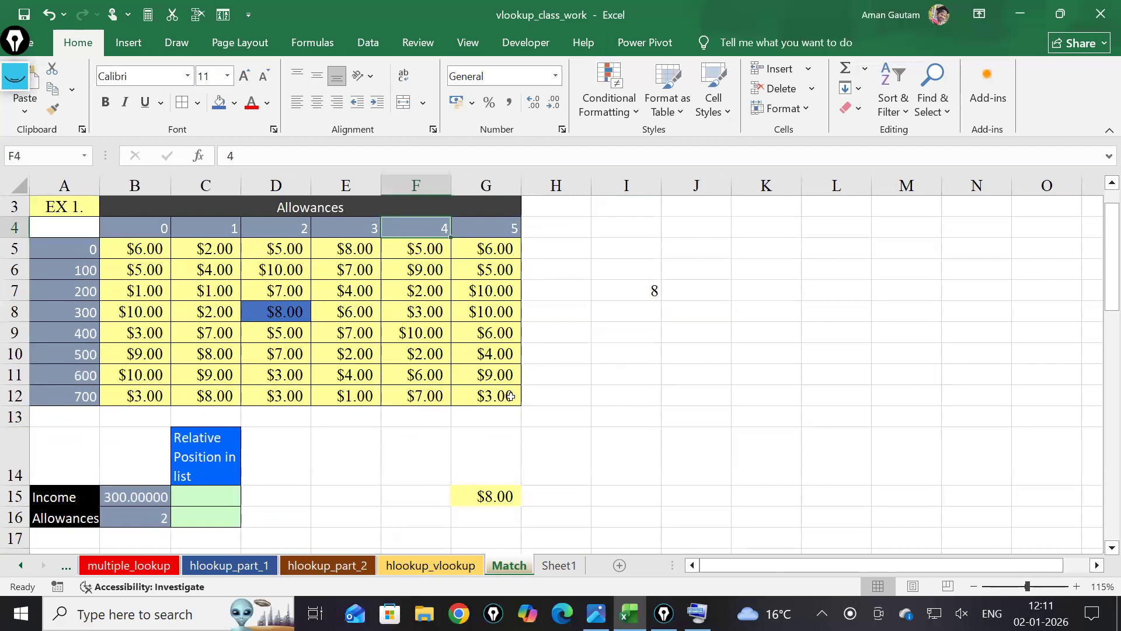
{"action": "double_click", "coordinate": [149, 515]}
{"action": "left_click_drag", "start_coordinate": [153, 517], "coordinate": [181, 517]}
{"action": "type", "text": "4"}
{"action": "key", "text": "Return"}
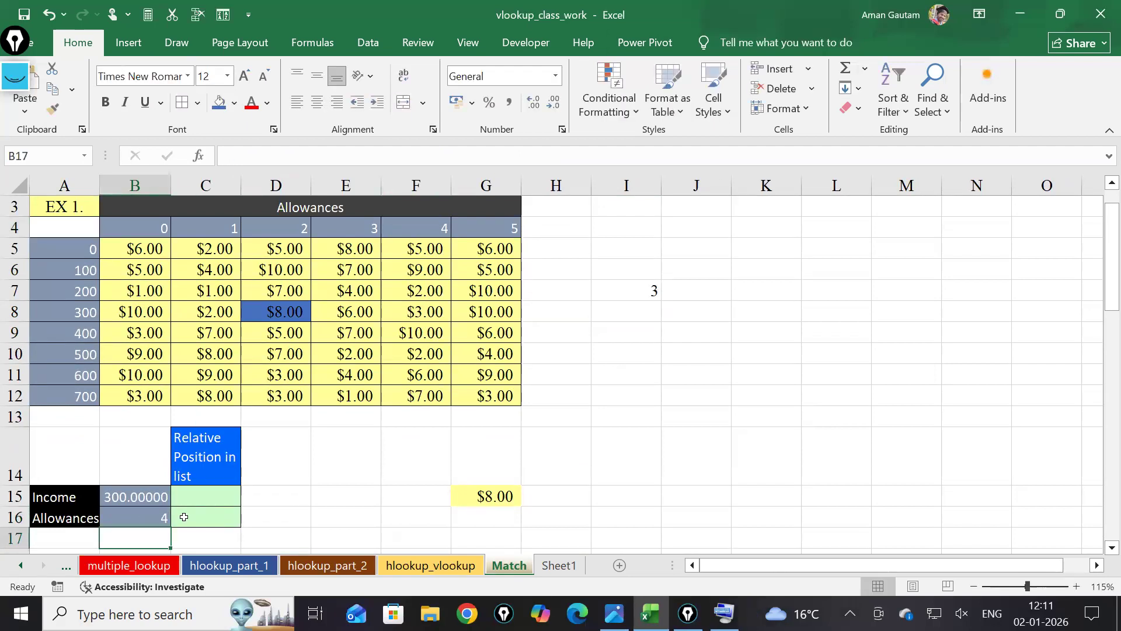
Change the Income lookup value in B15 to 400
{"action": "double_click", "coordinate": [147, 498]}
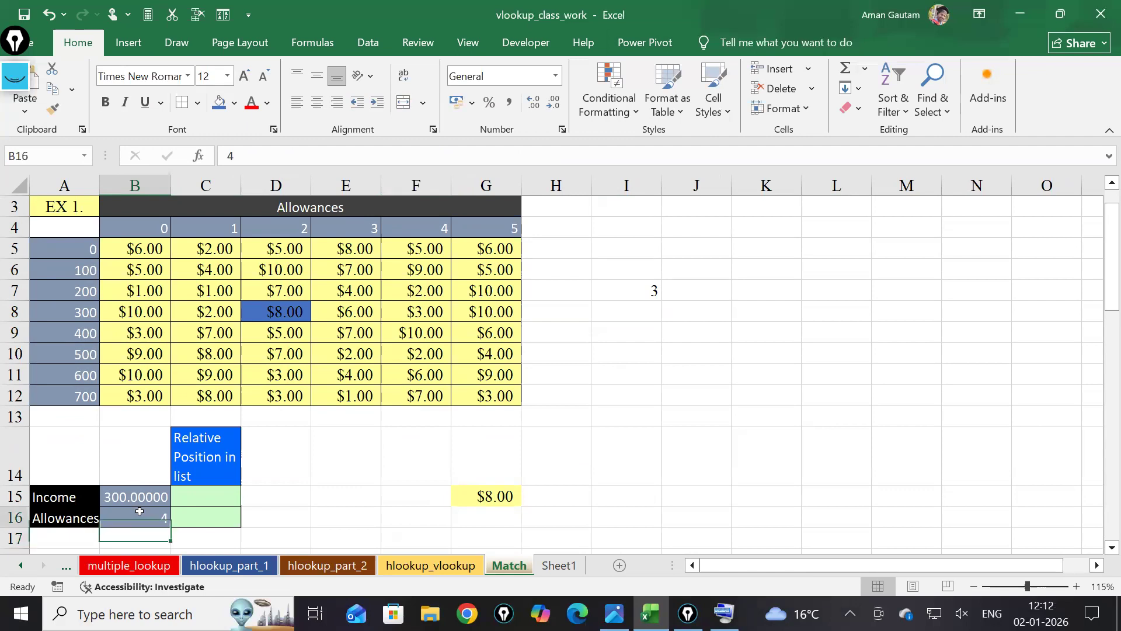
{"action": "key", "text": "BackSpace"}
{"action": "key", "text": "BackSpace"}
{"action": "key", "text": "BackSpace"}
{"action": "type", "text": "400"}
{"action": "key", "text": "Return"}
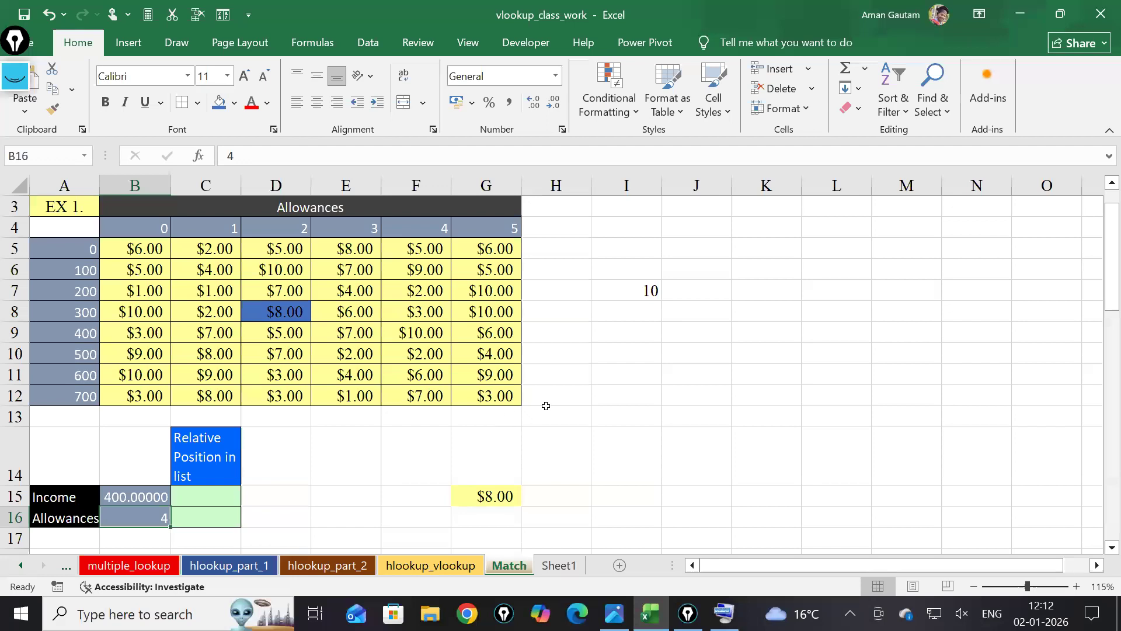
Go to EX 3, Match Function with VLOOKUP, and look over its pizza price and lookup tables
{"action": "scroll", "coordinate": [564, 402], "scroll_direction": "down", "scroll_amount": 7}
{"action": "scroll", "coordinate": [608, 405], "scroll_direction": "down", "scroll_amount": 2}
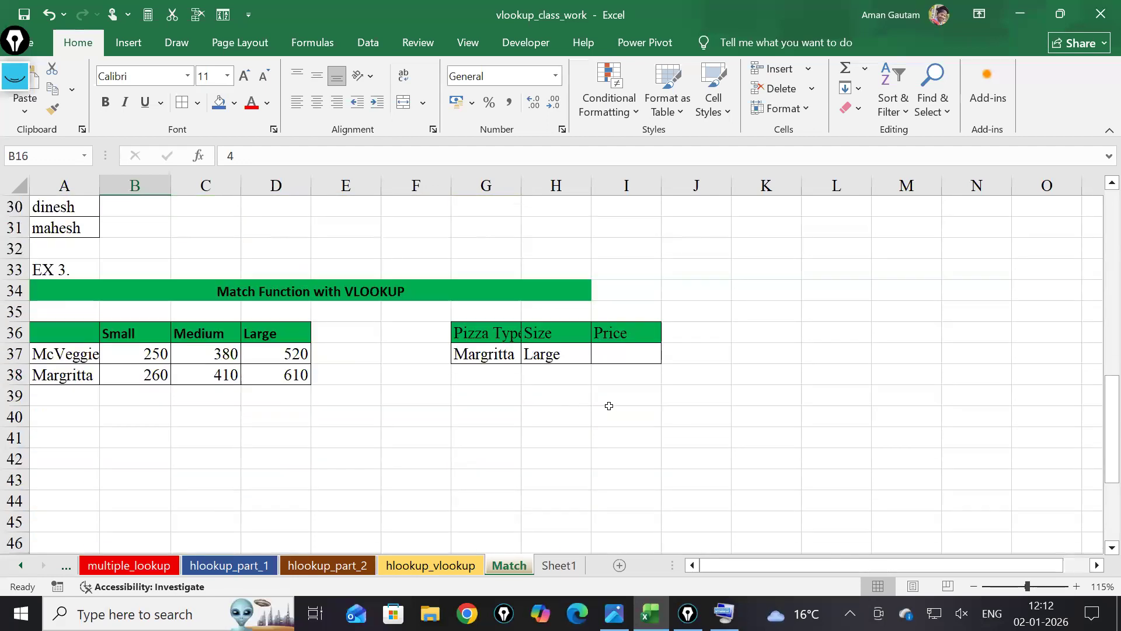
{"action": "scroll", "coordinate": [670, 426], "scroll_direction": "up", "scroll_amount": 1, "text": "ctrl"}
{"action": "scroll", "coordinate": [733, 536], "scroll_direction": "up", "scroll_amount": 3, "text": "ctrl"}
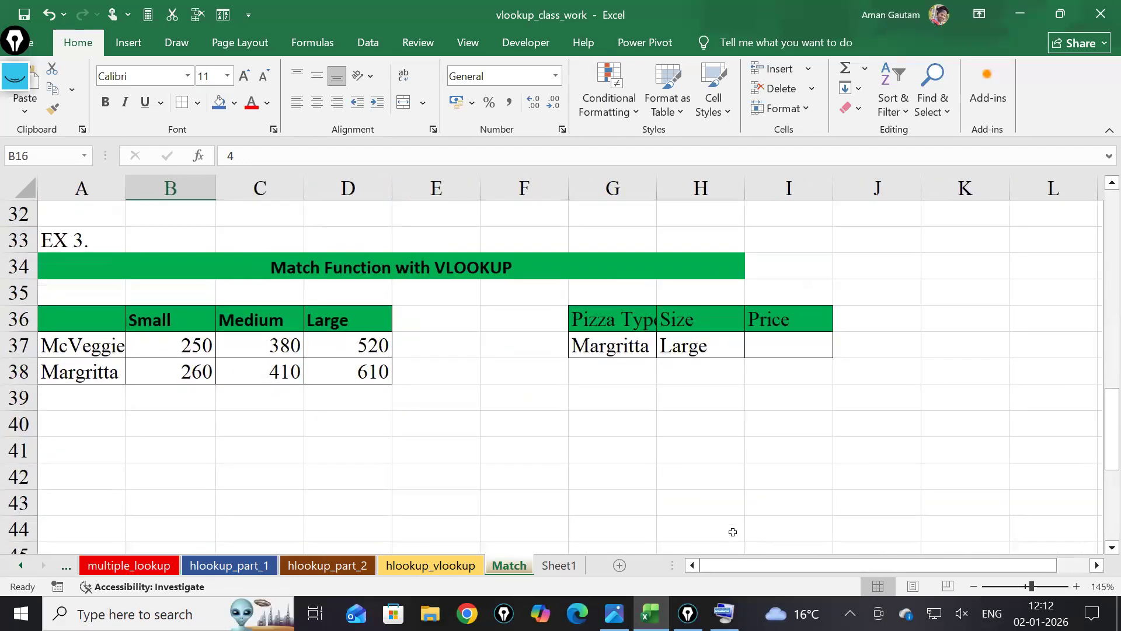
{"action": "left_click_drag", "start_coordinate": [861, 566], "coordinate": [734, 567]}
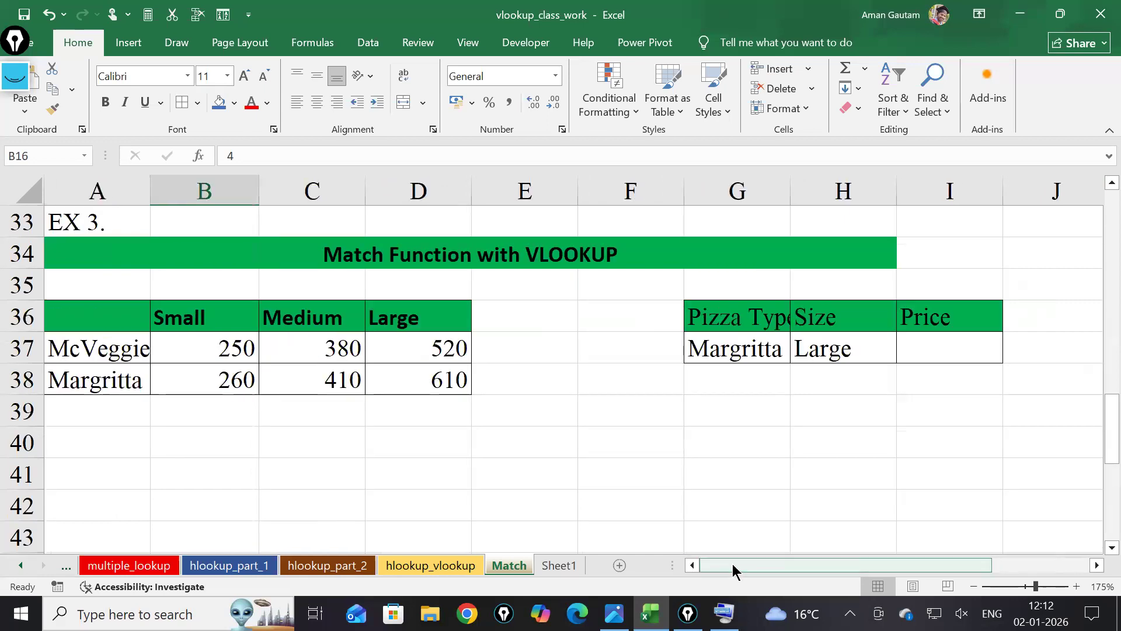